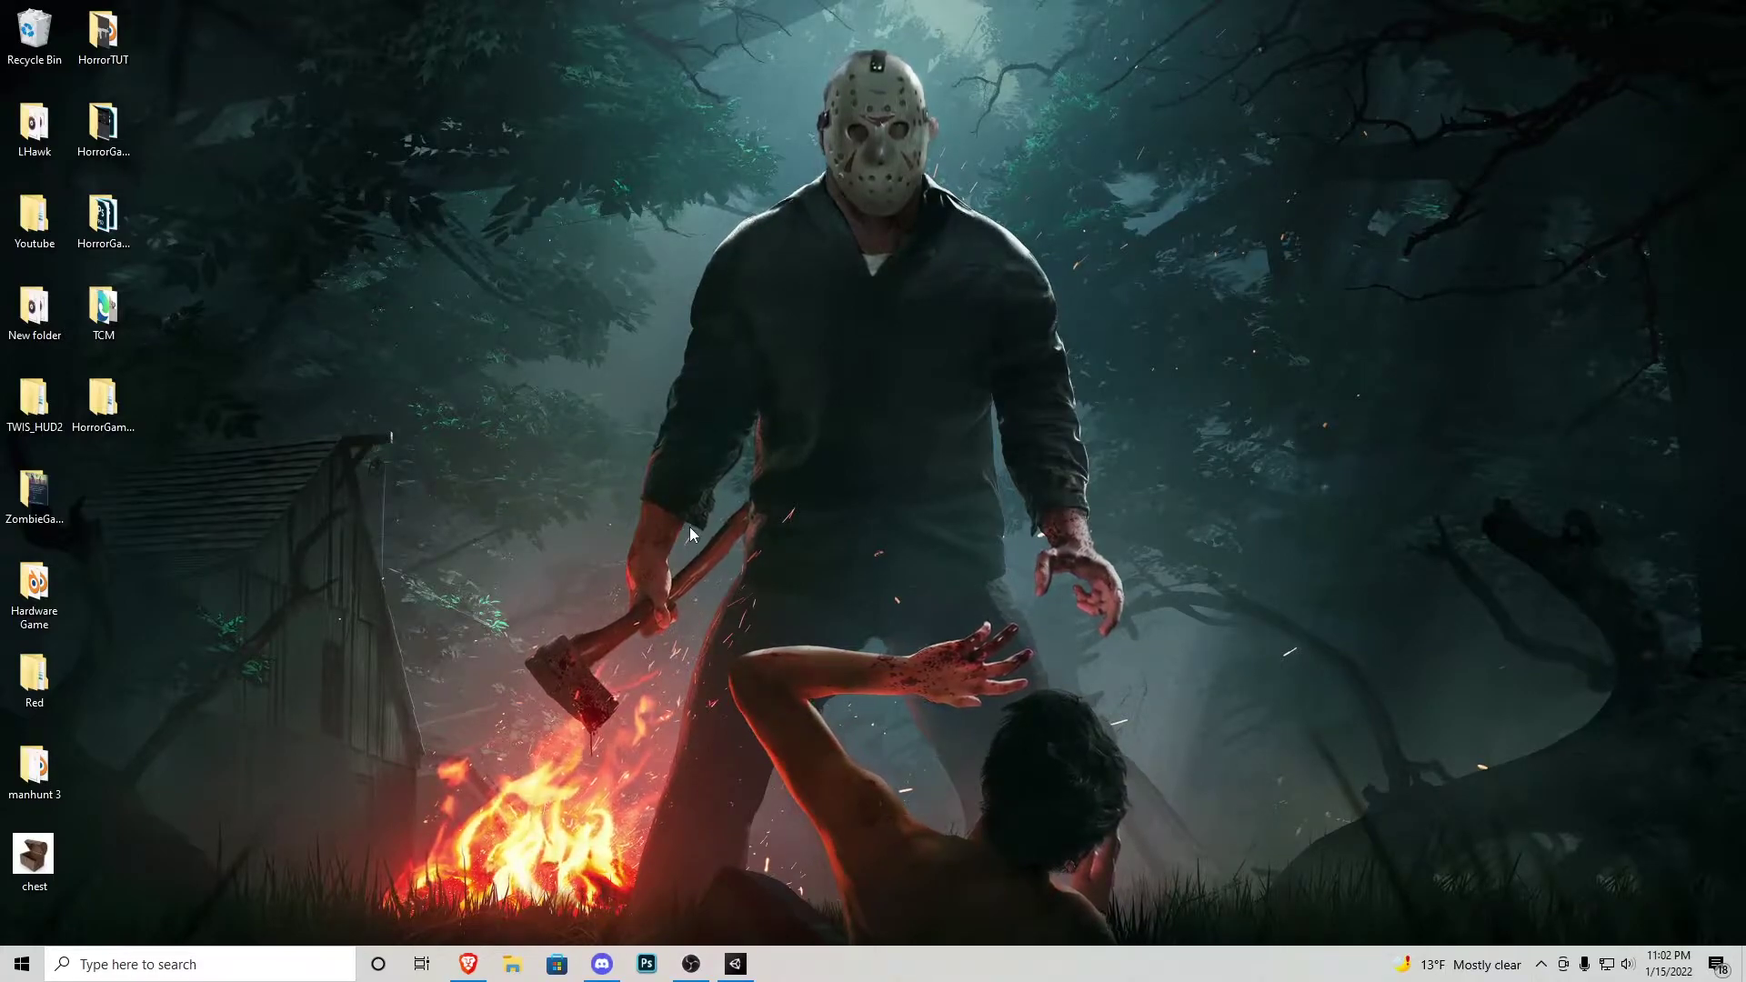
Switch to Unity's running game, walk past the walls and candlesticks, and pick up the keys on the floor
key("alt+Tab")
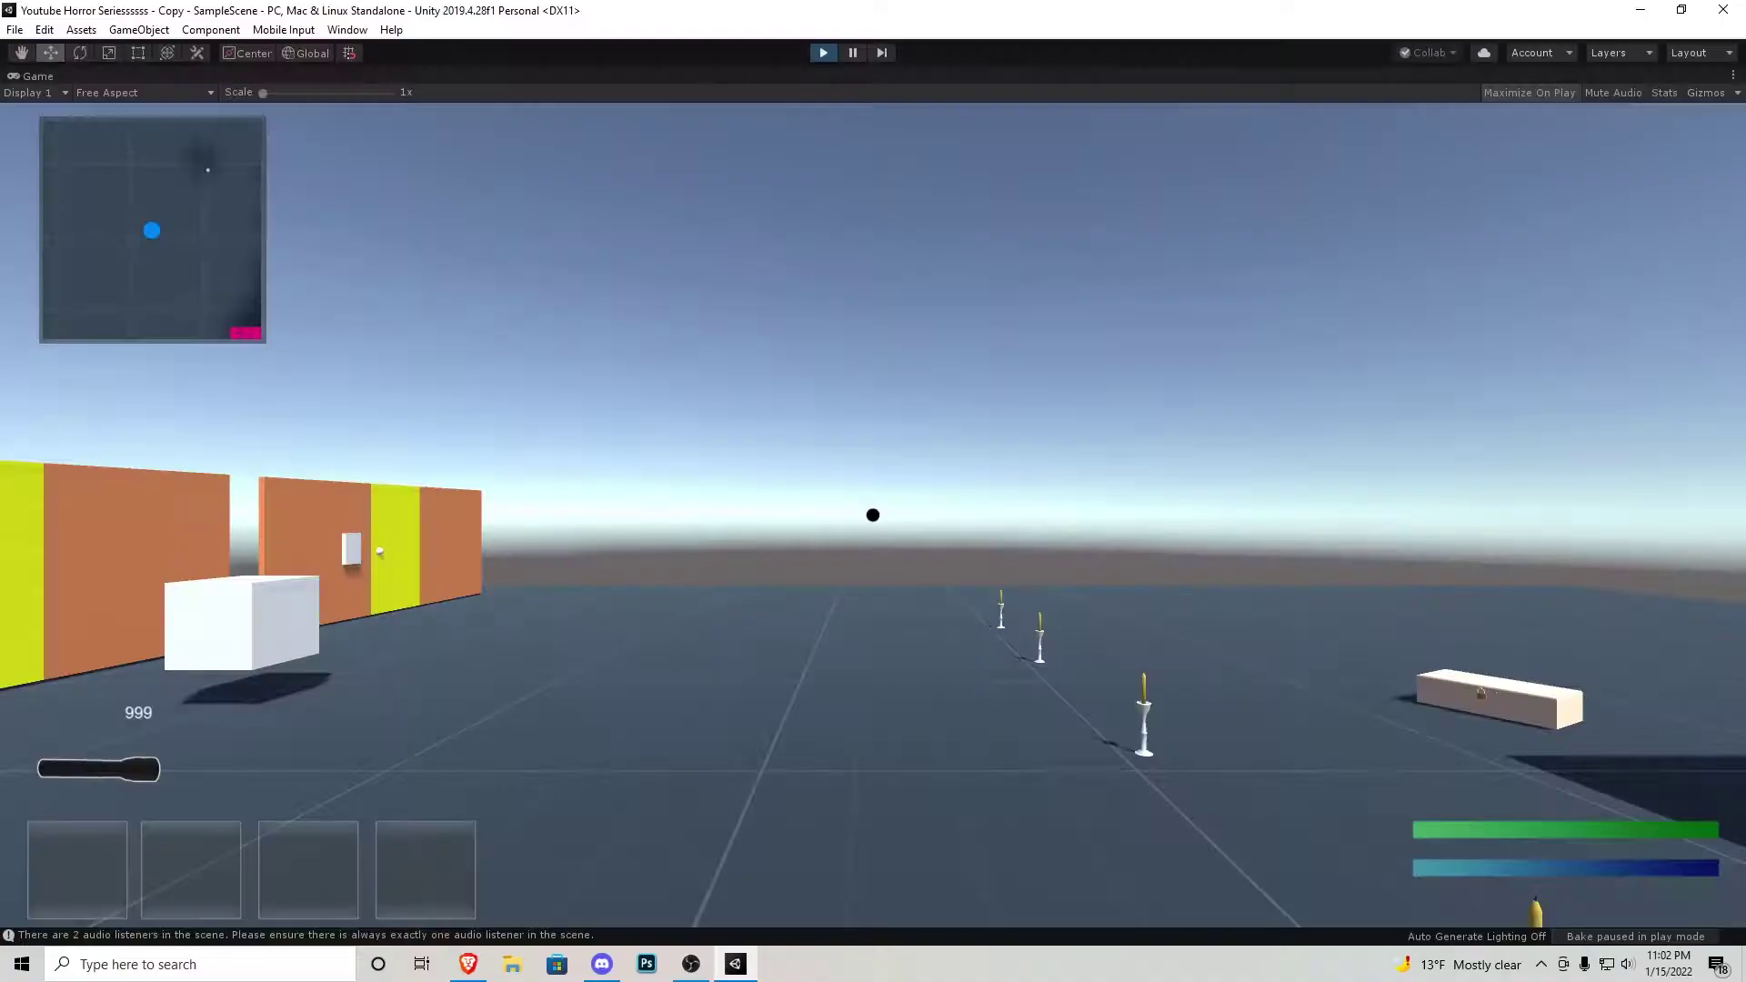
key("s")
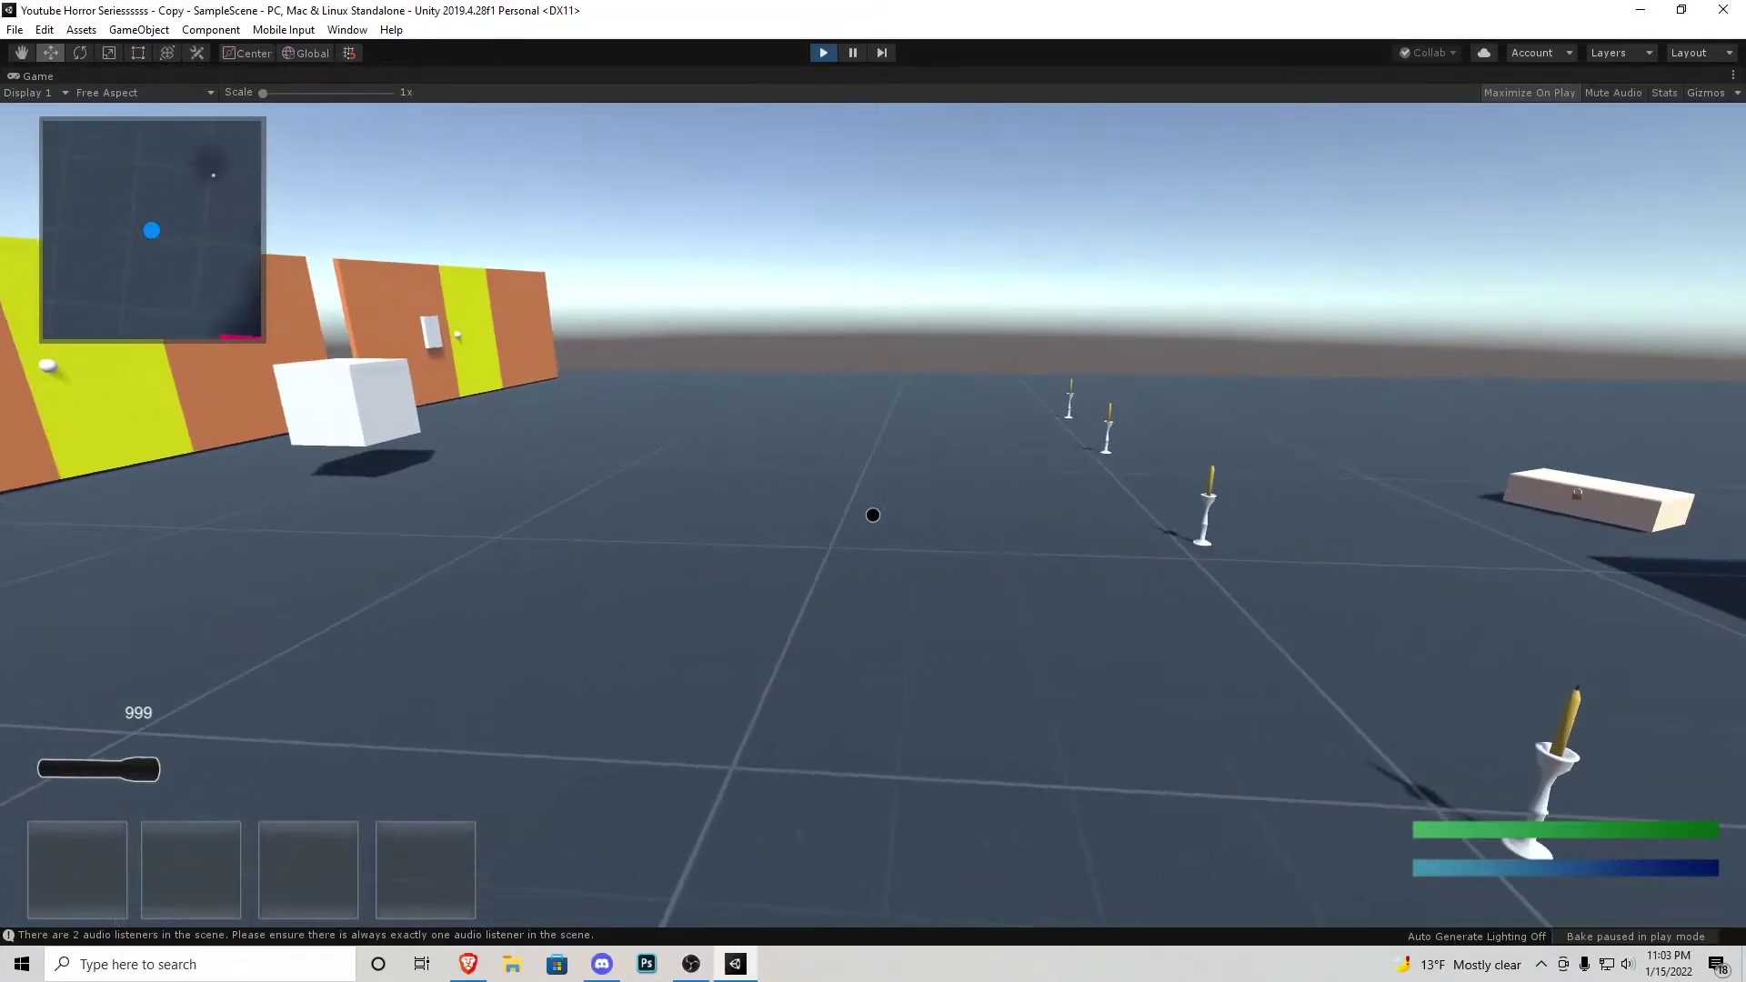
key("w")
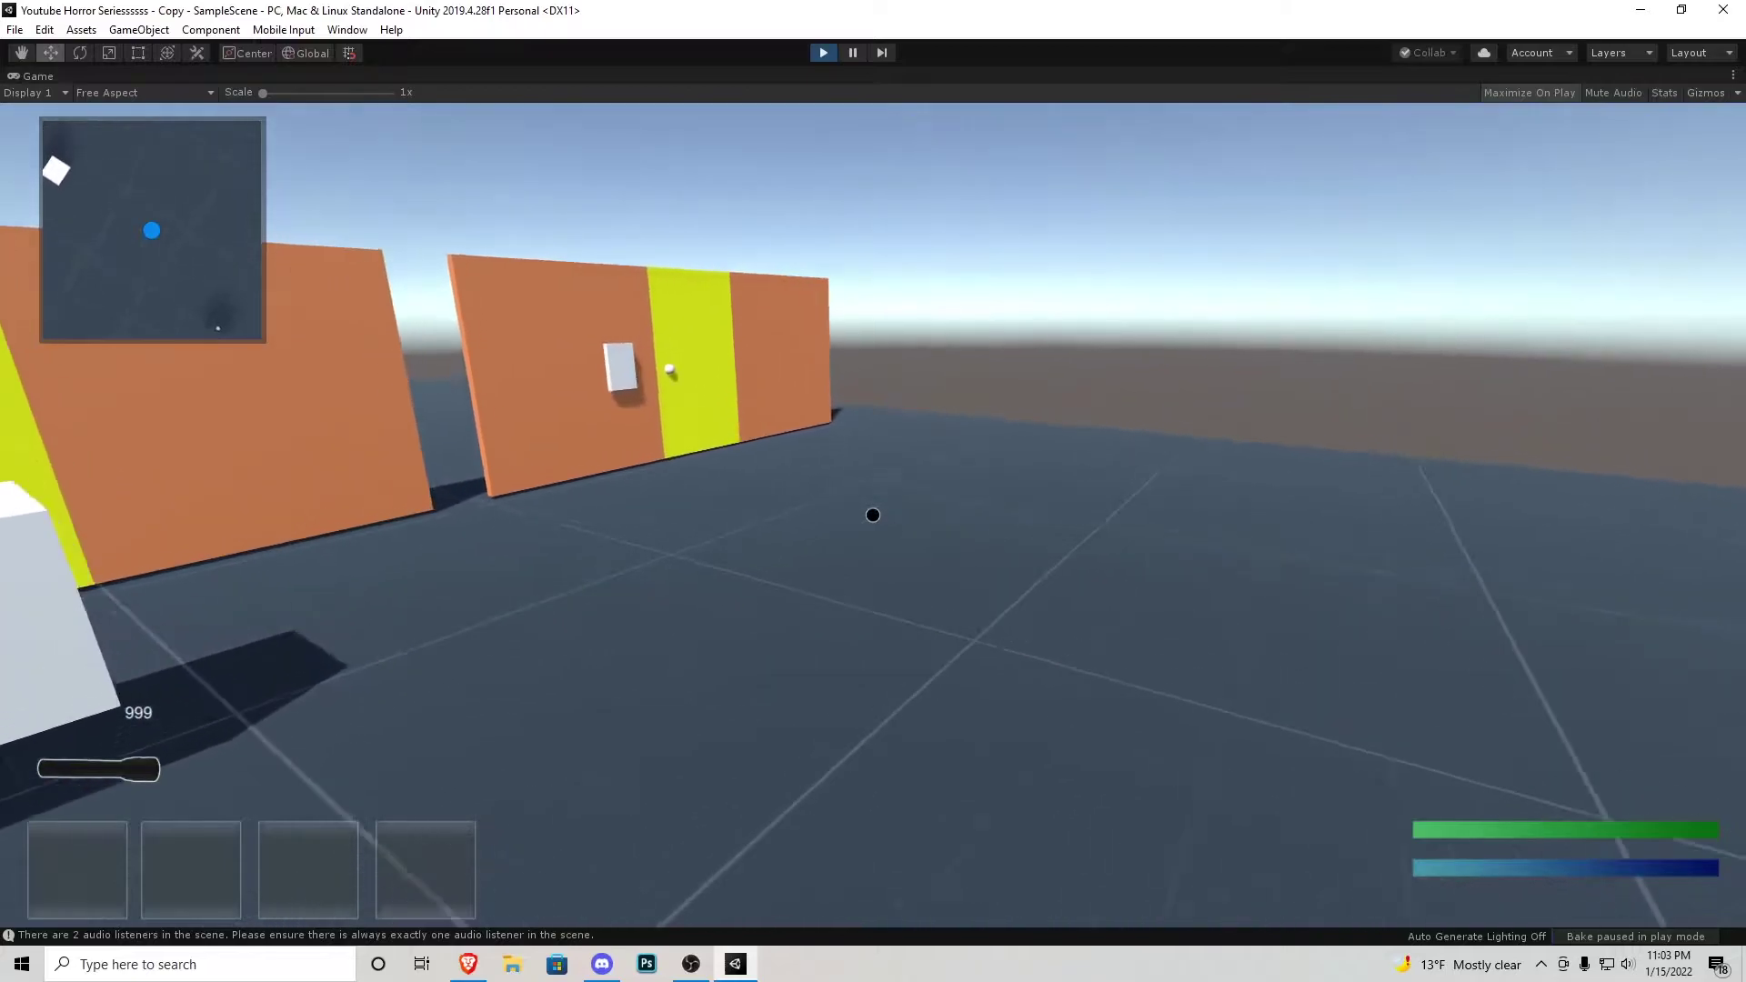
key("w")
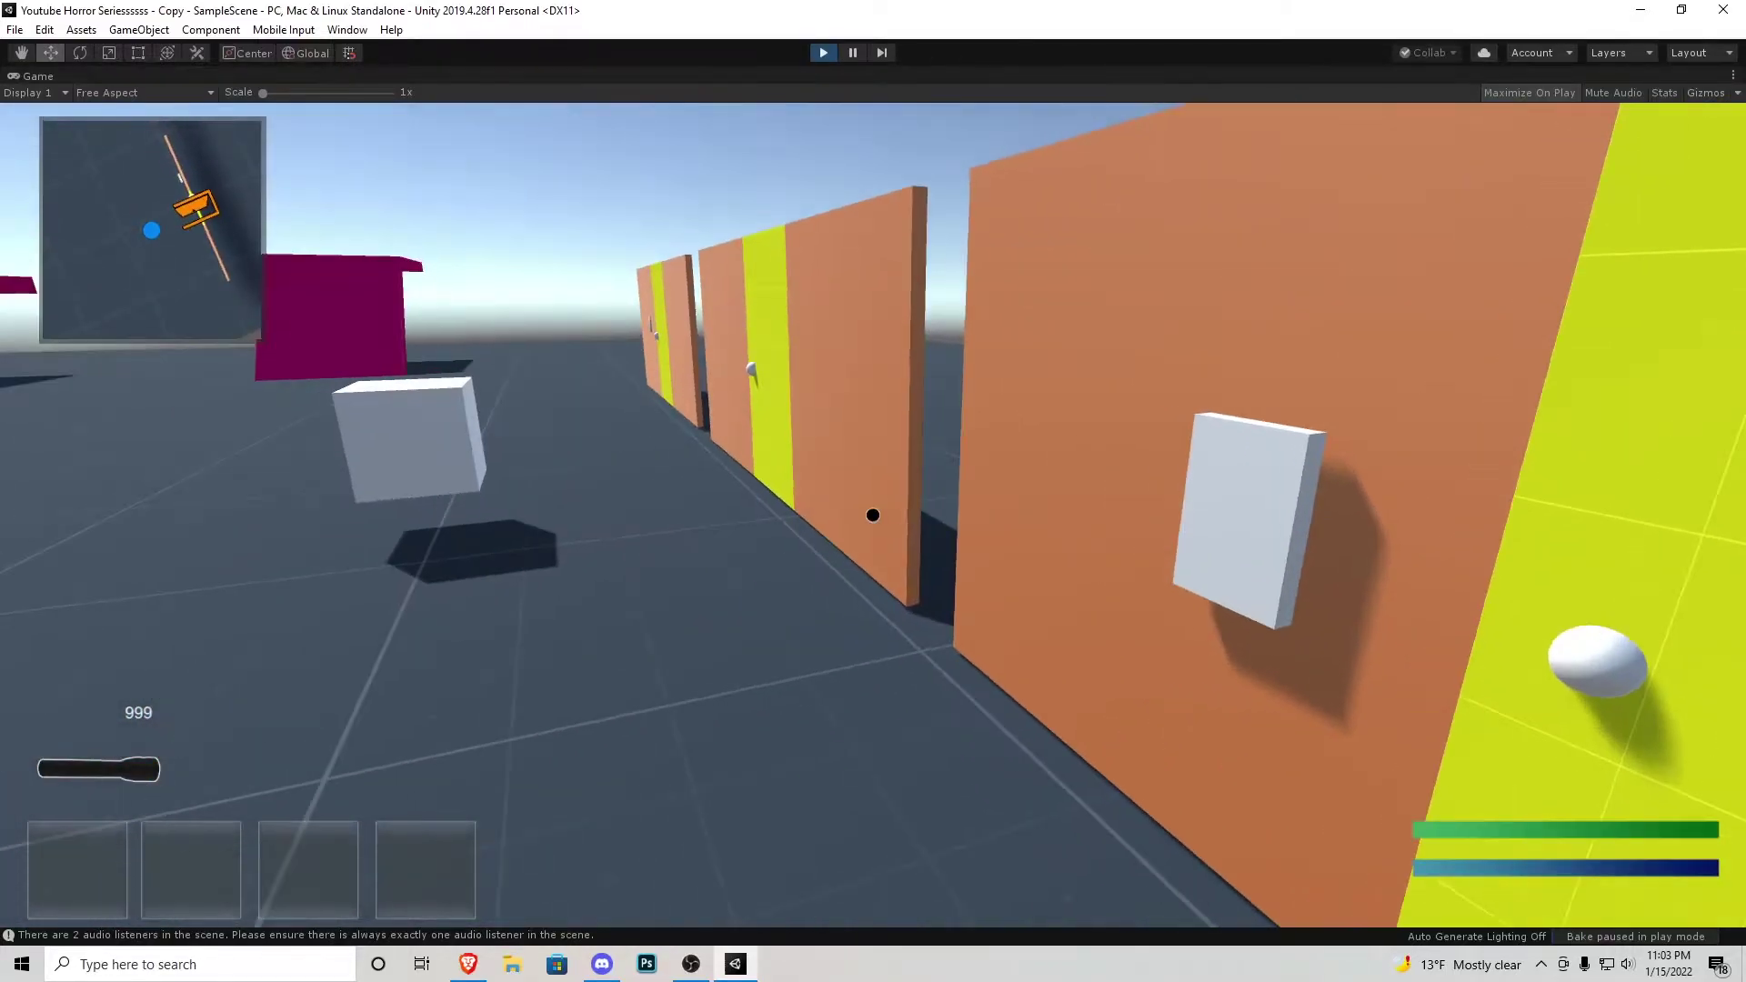
key("w")
key("w")
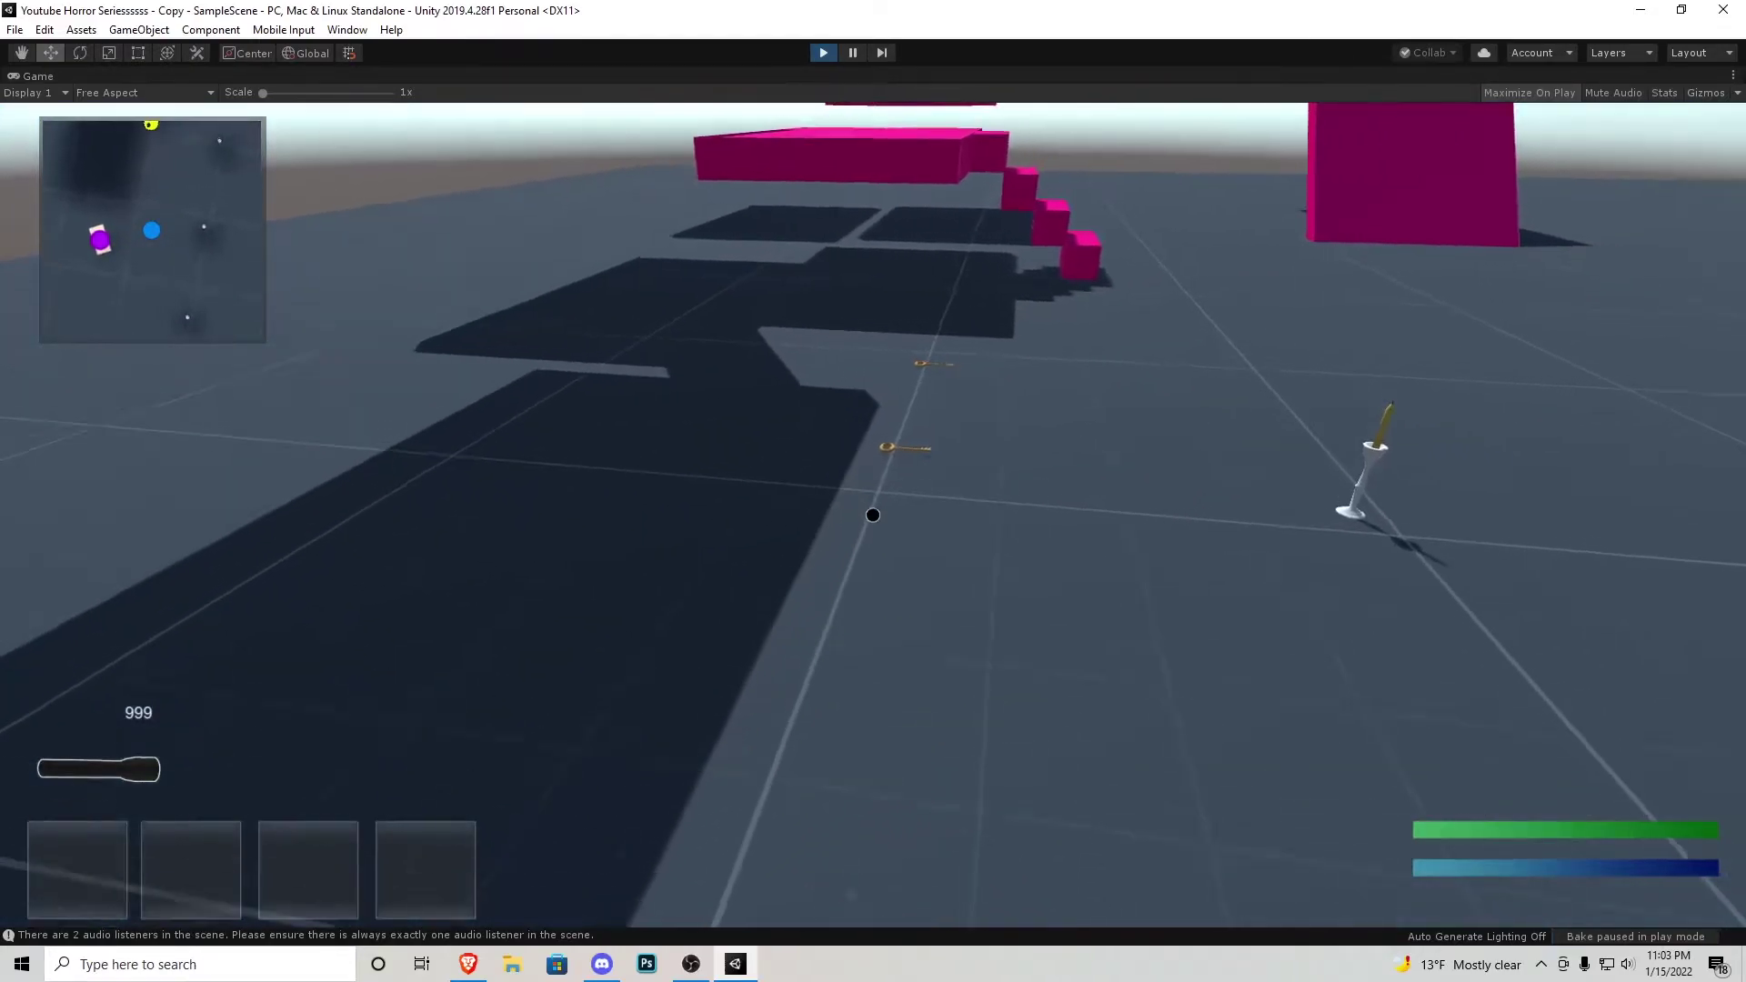
key("w")
key("w")
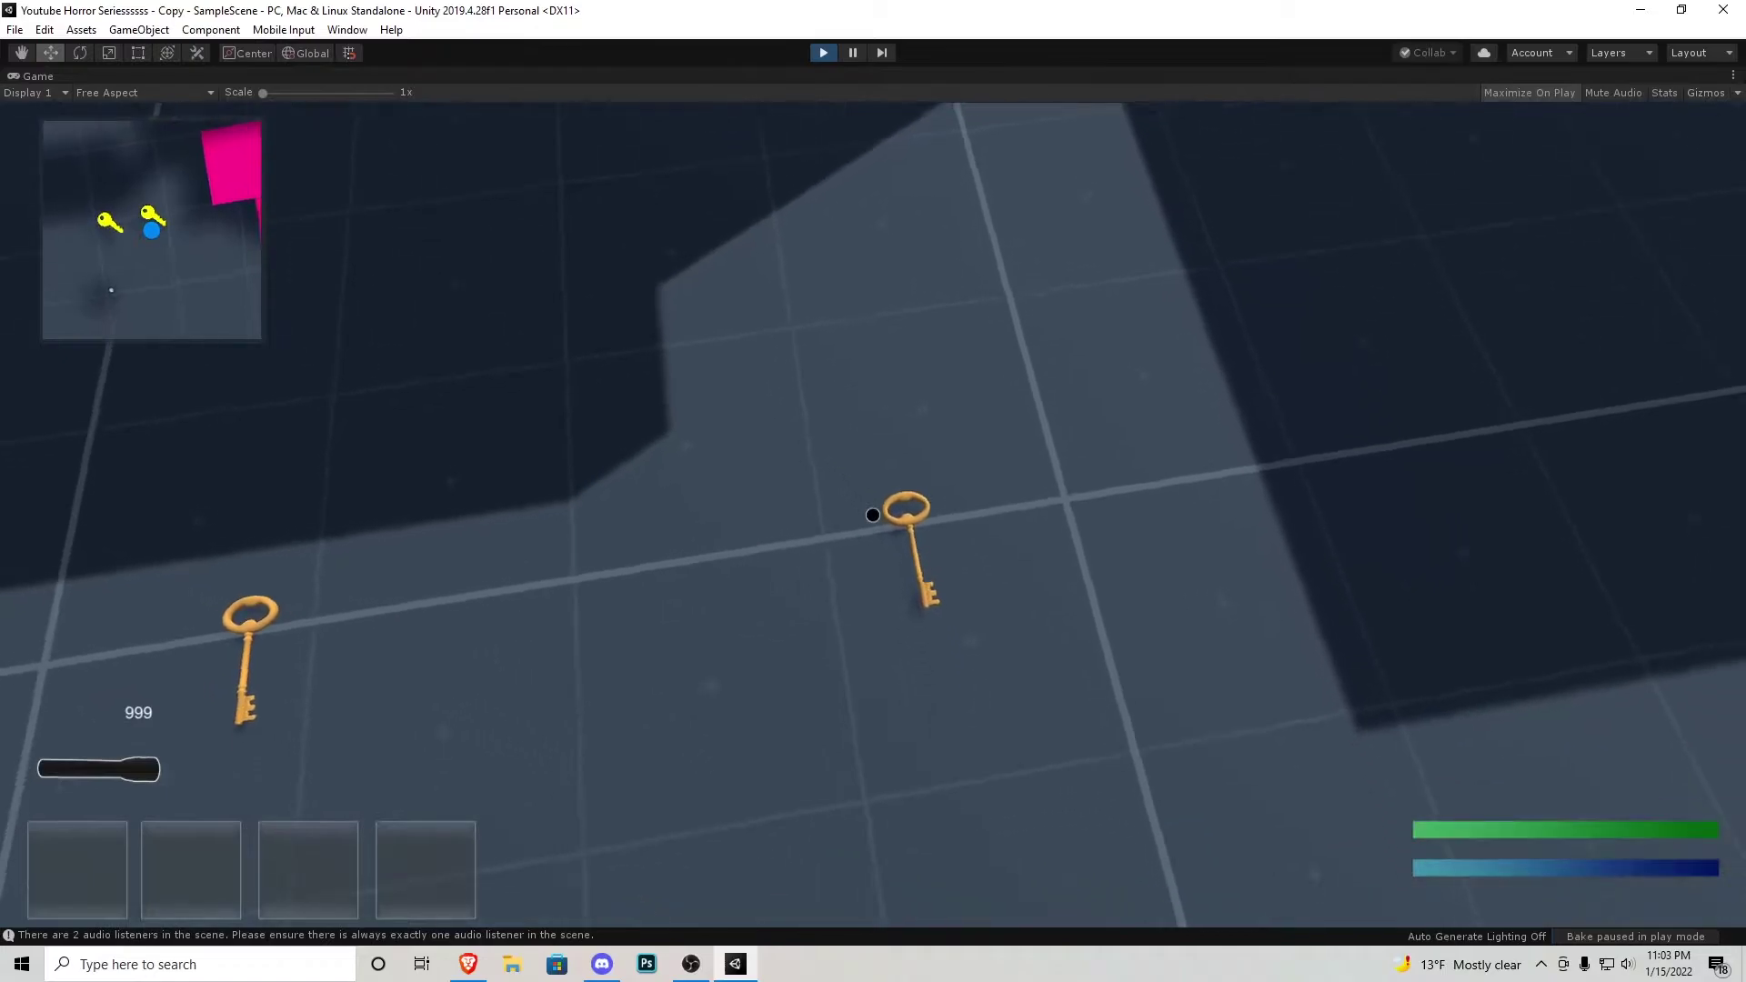
key("e")
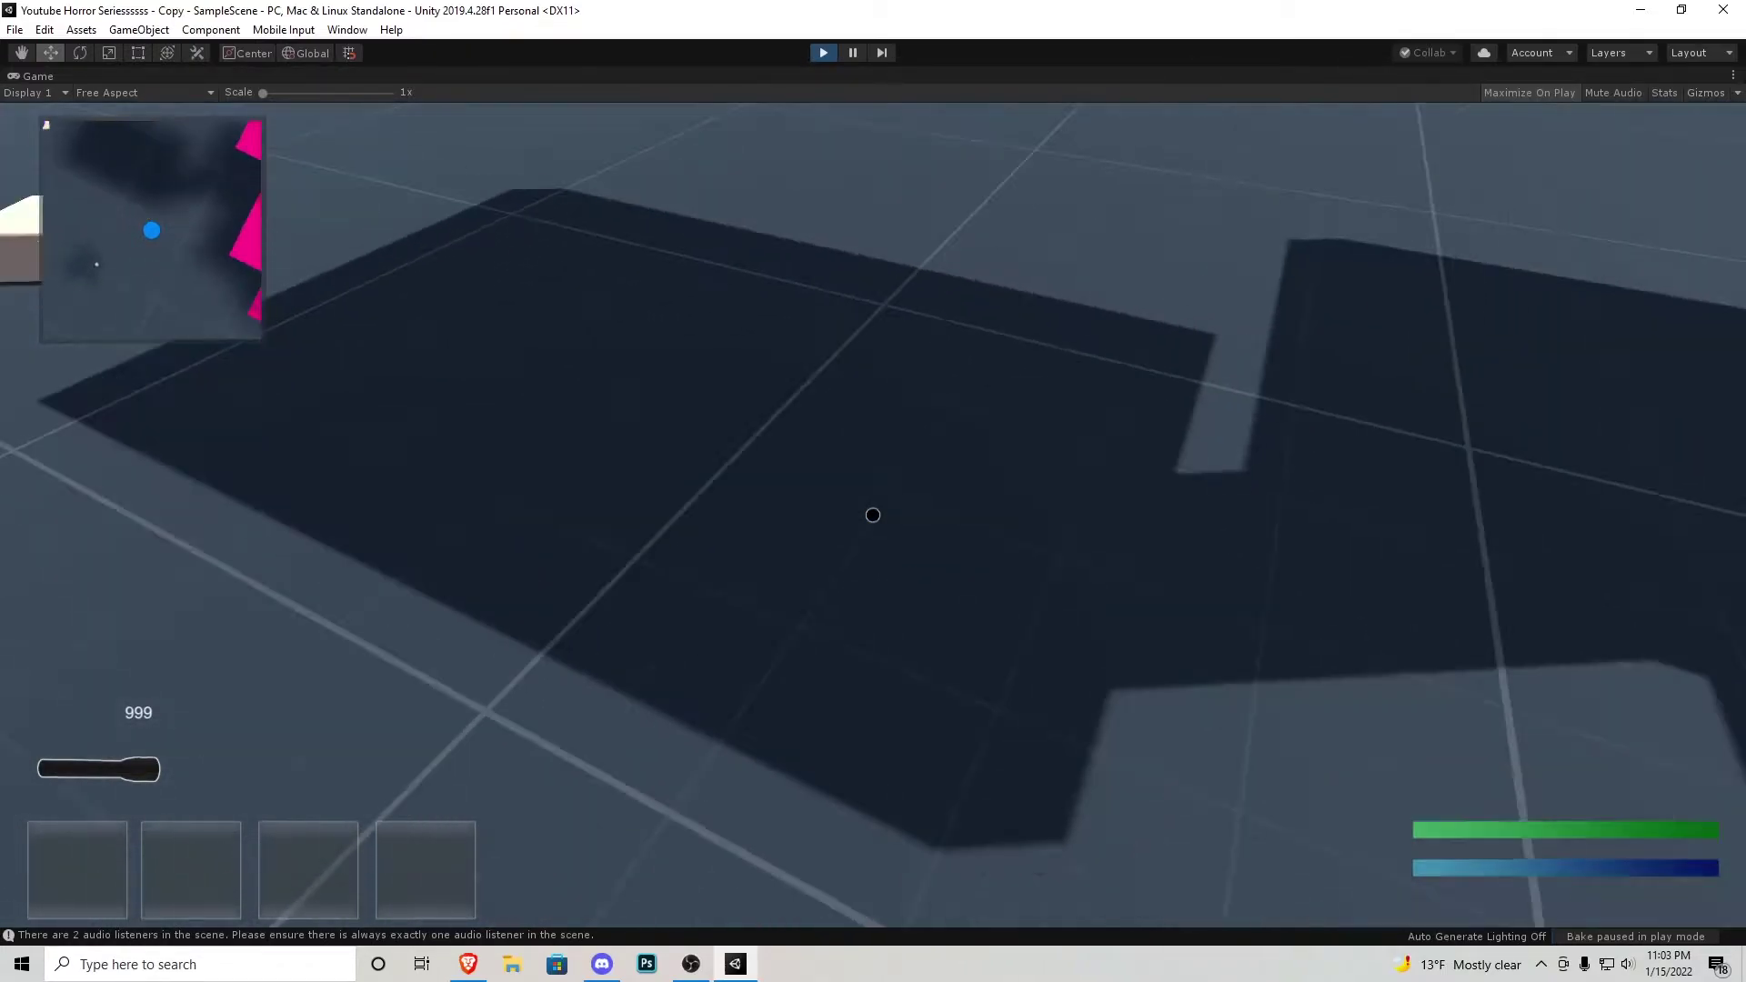
Walk to the padlocked chest in the running game and open it
key("s")
key("w")
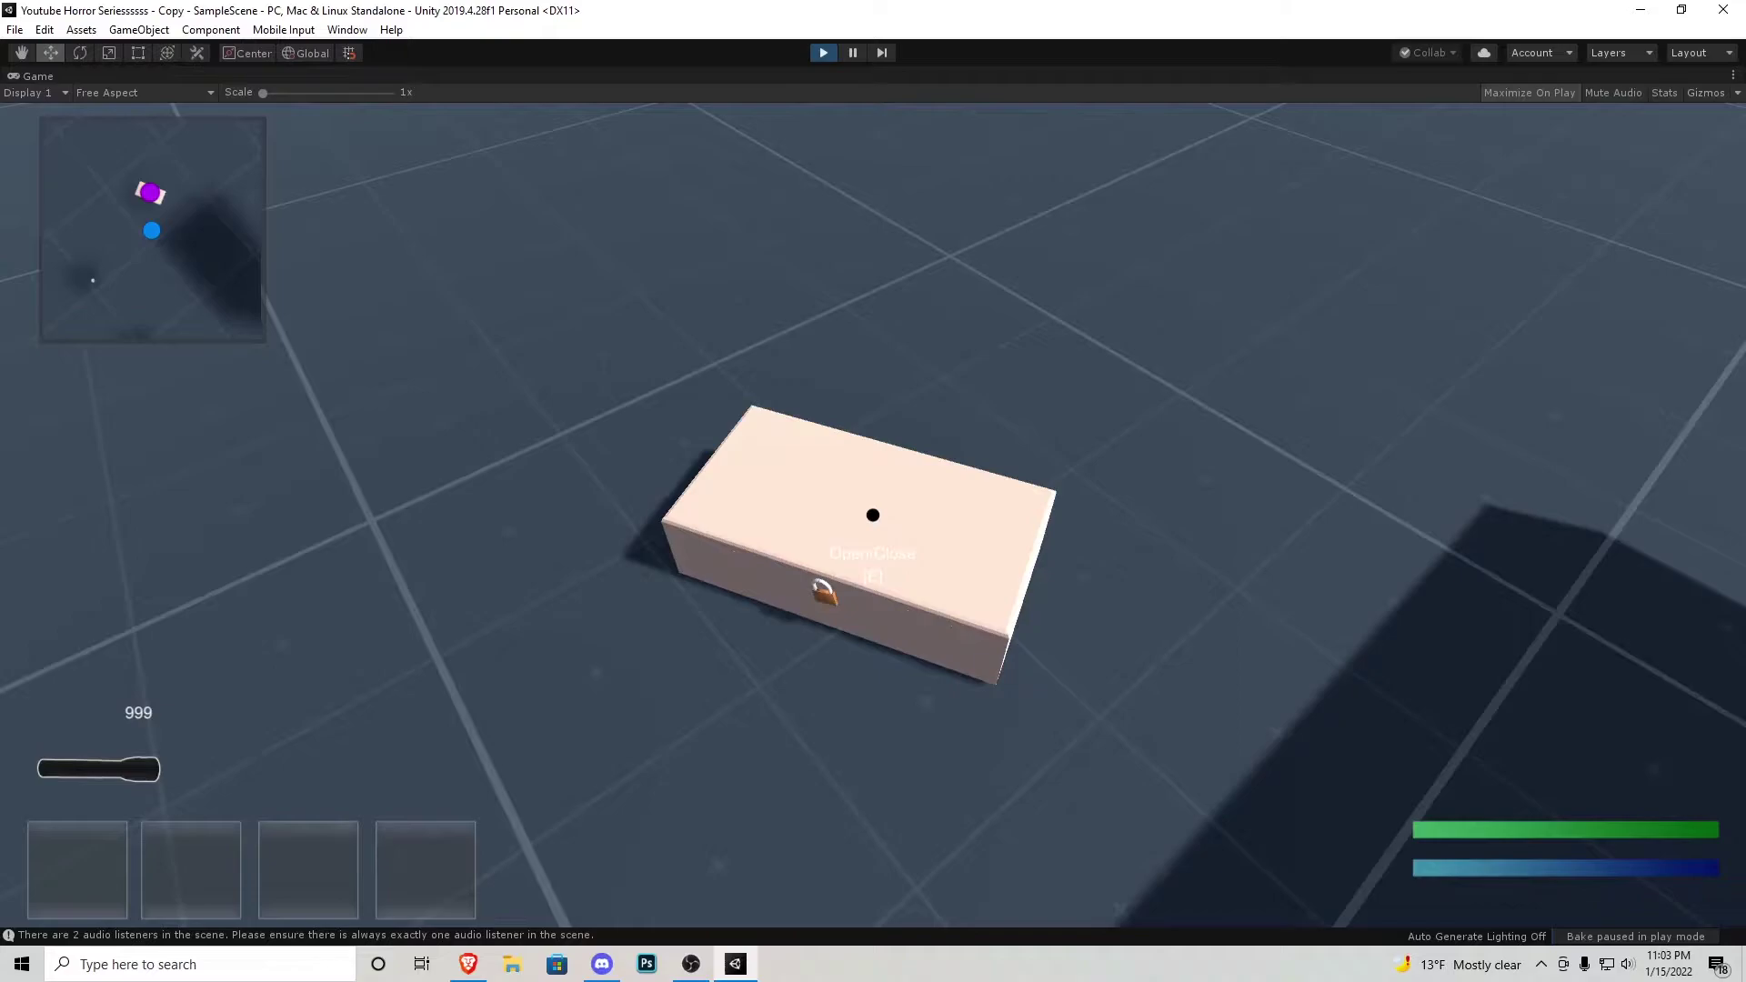
key("e")
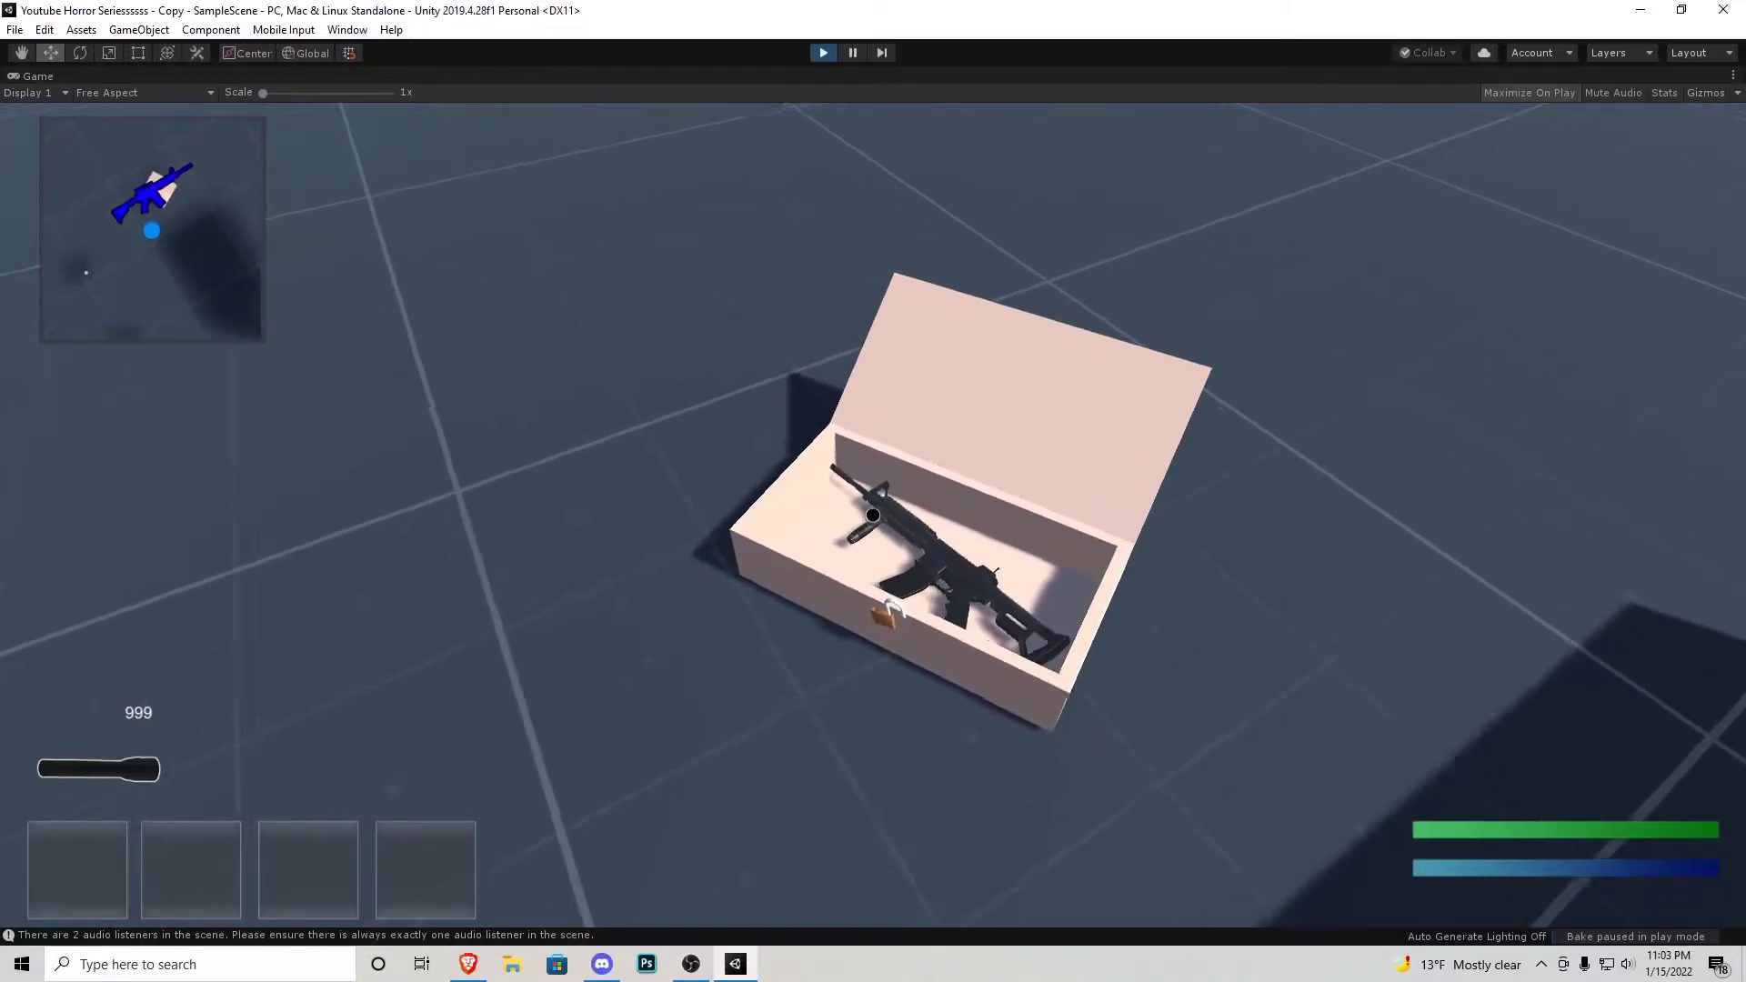
Walk from the chest up the pink stairs and jump across the raised platforms to check the minimap
key("w")
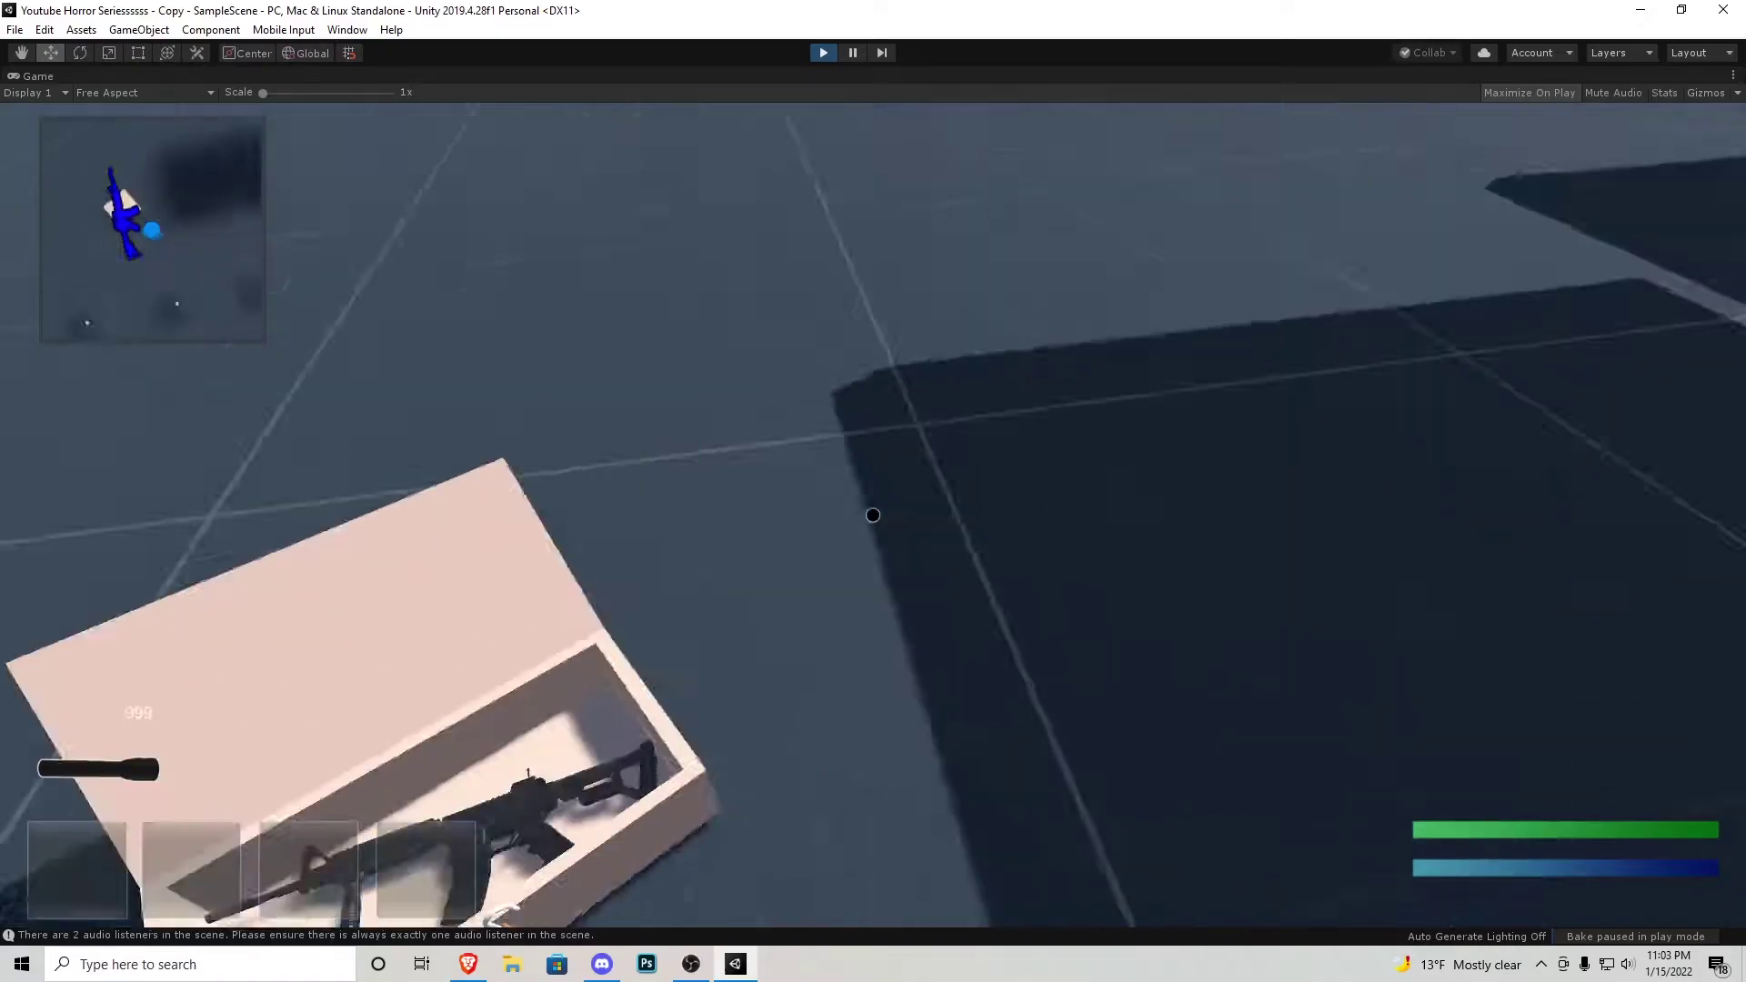
key("w")
key("w")
key("space")
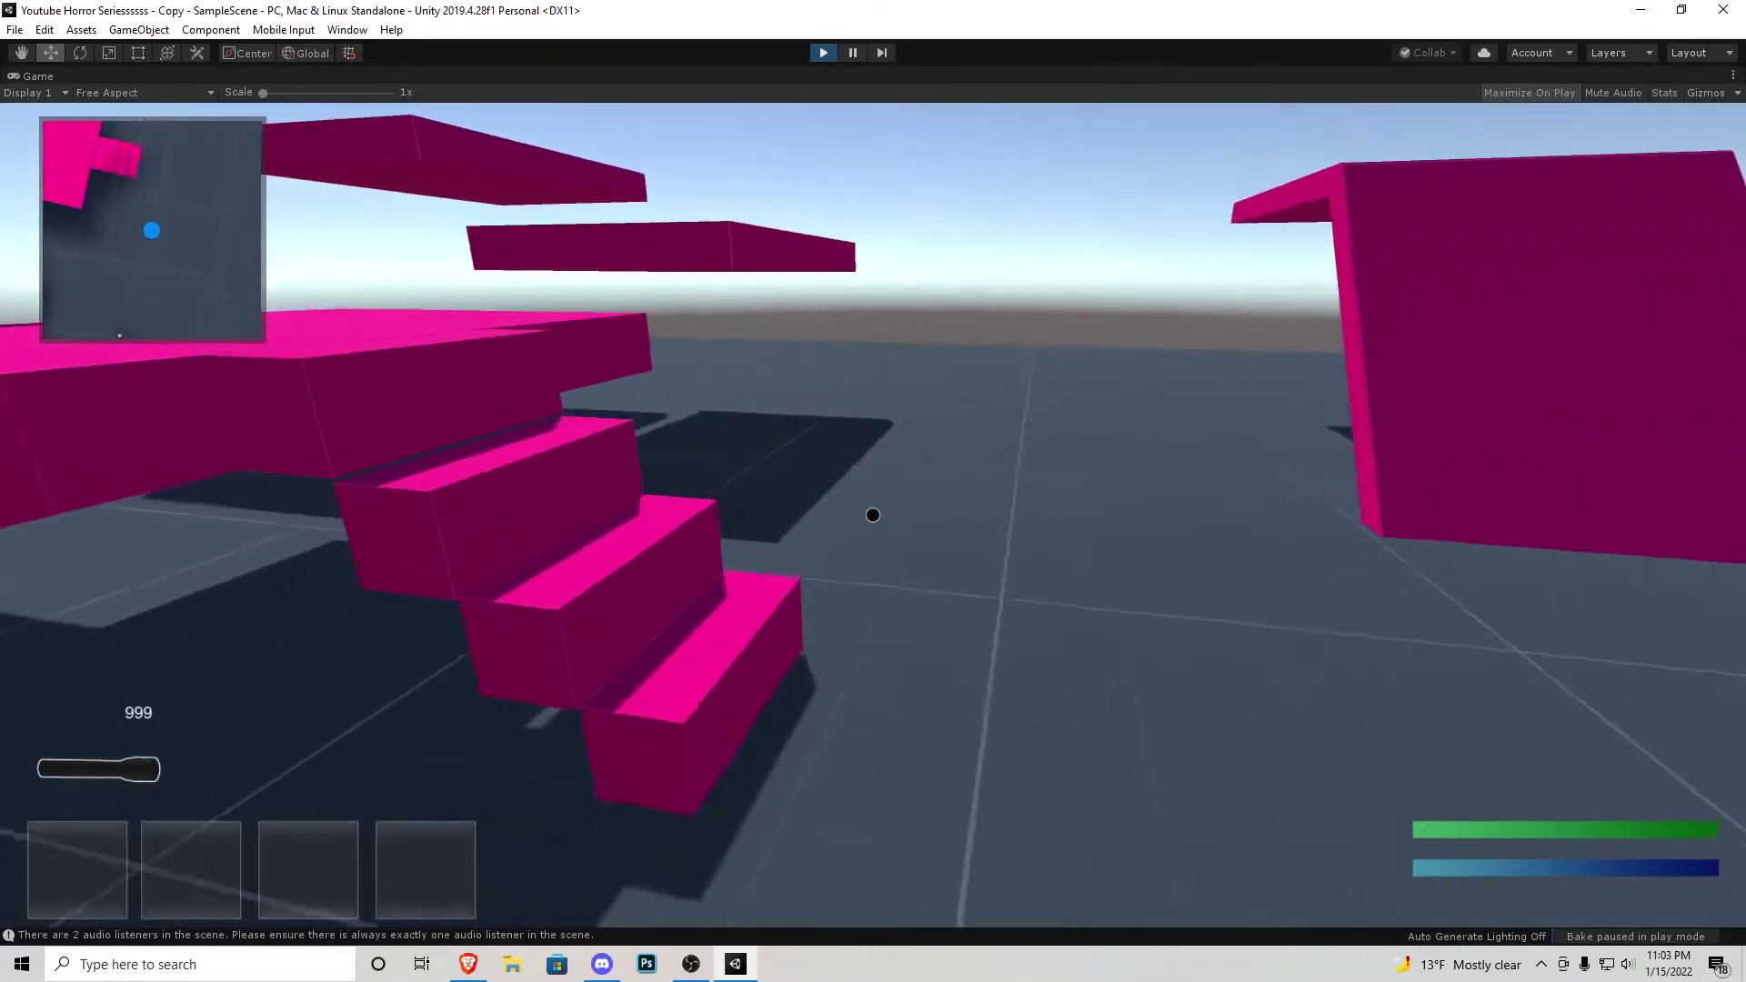
key("w")
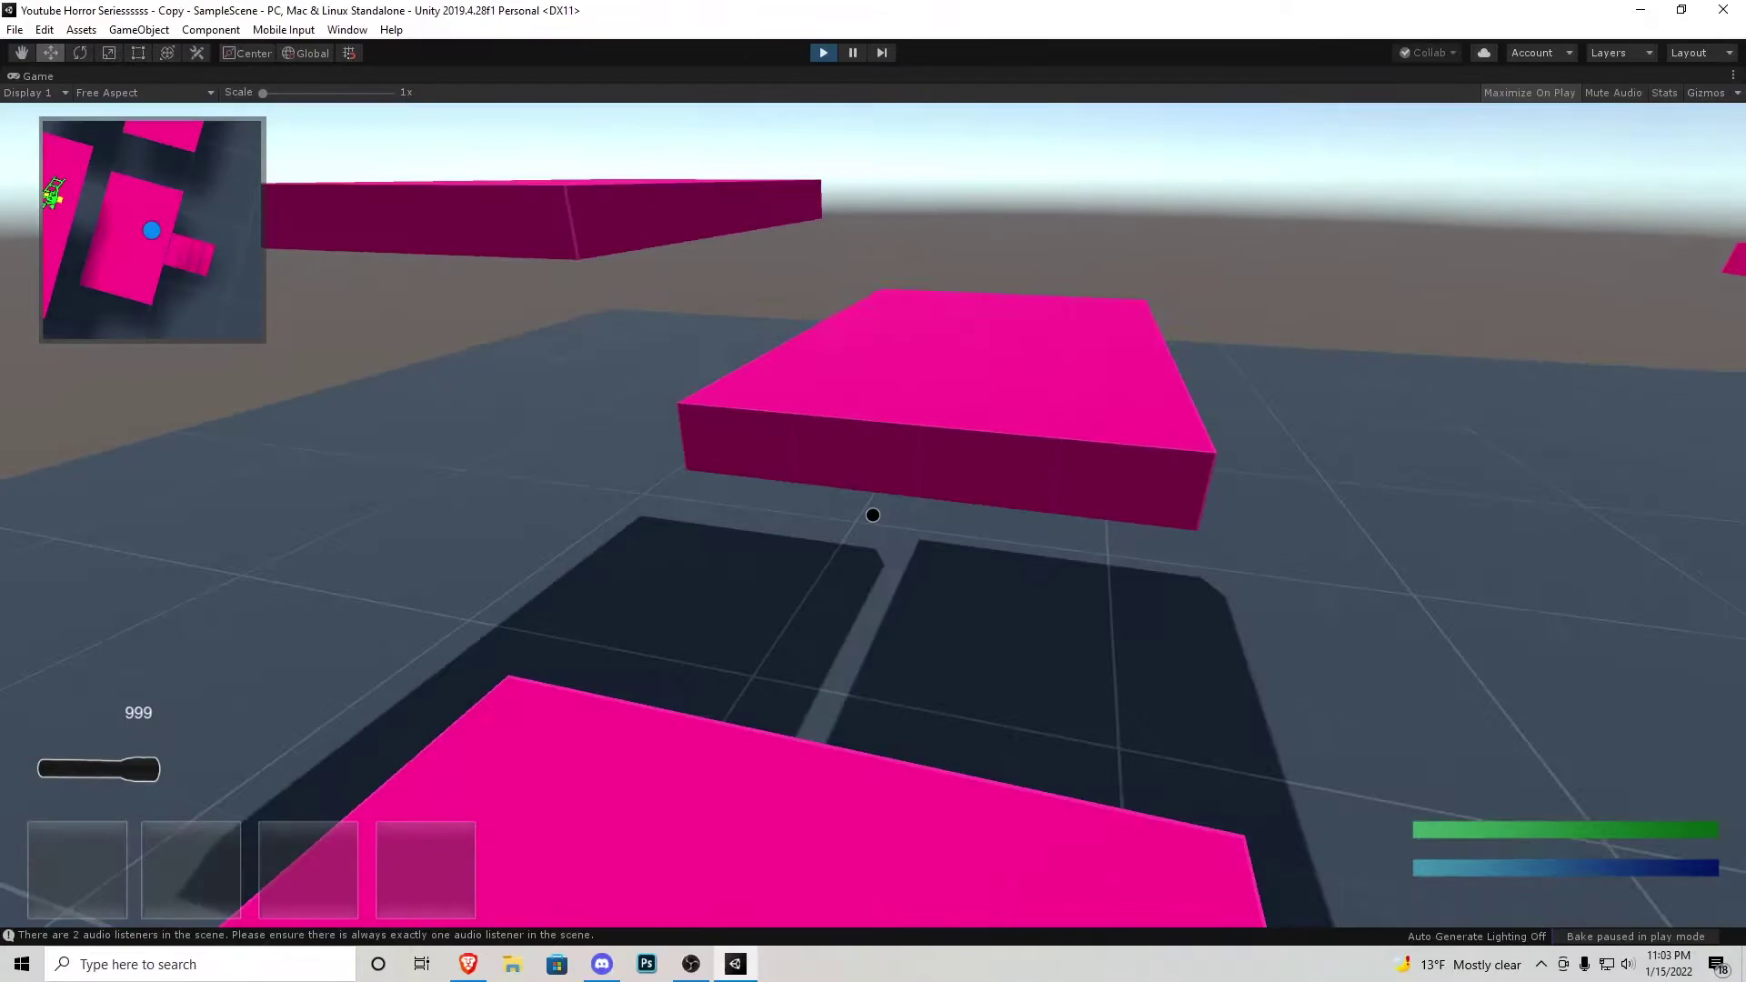
key("space")
key("space")
key("w")
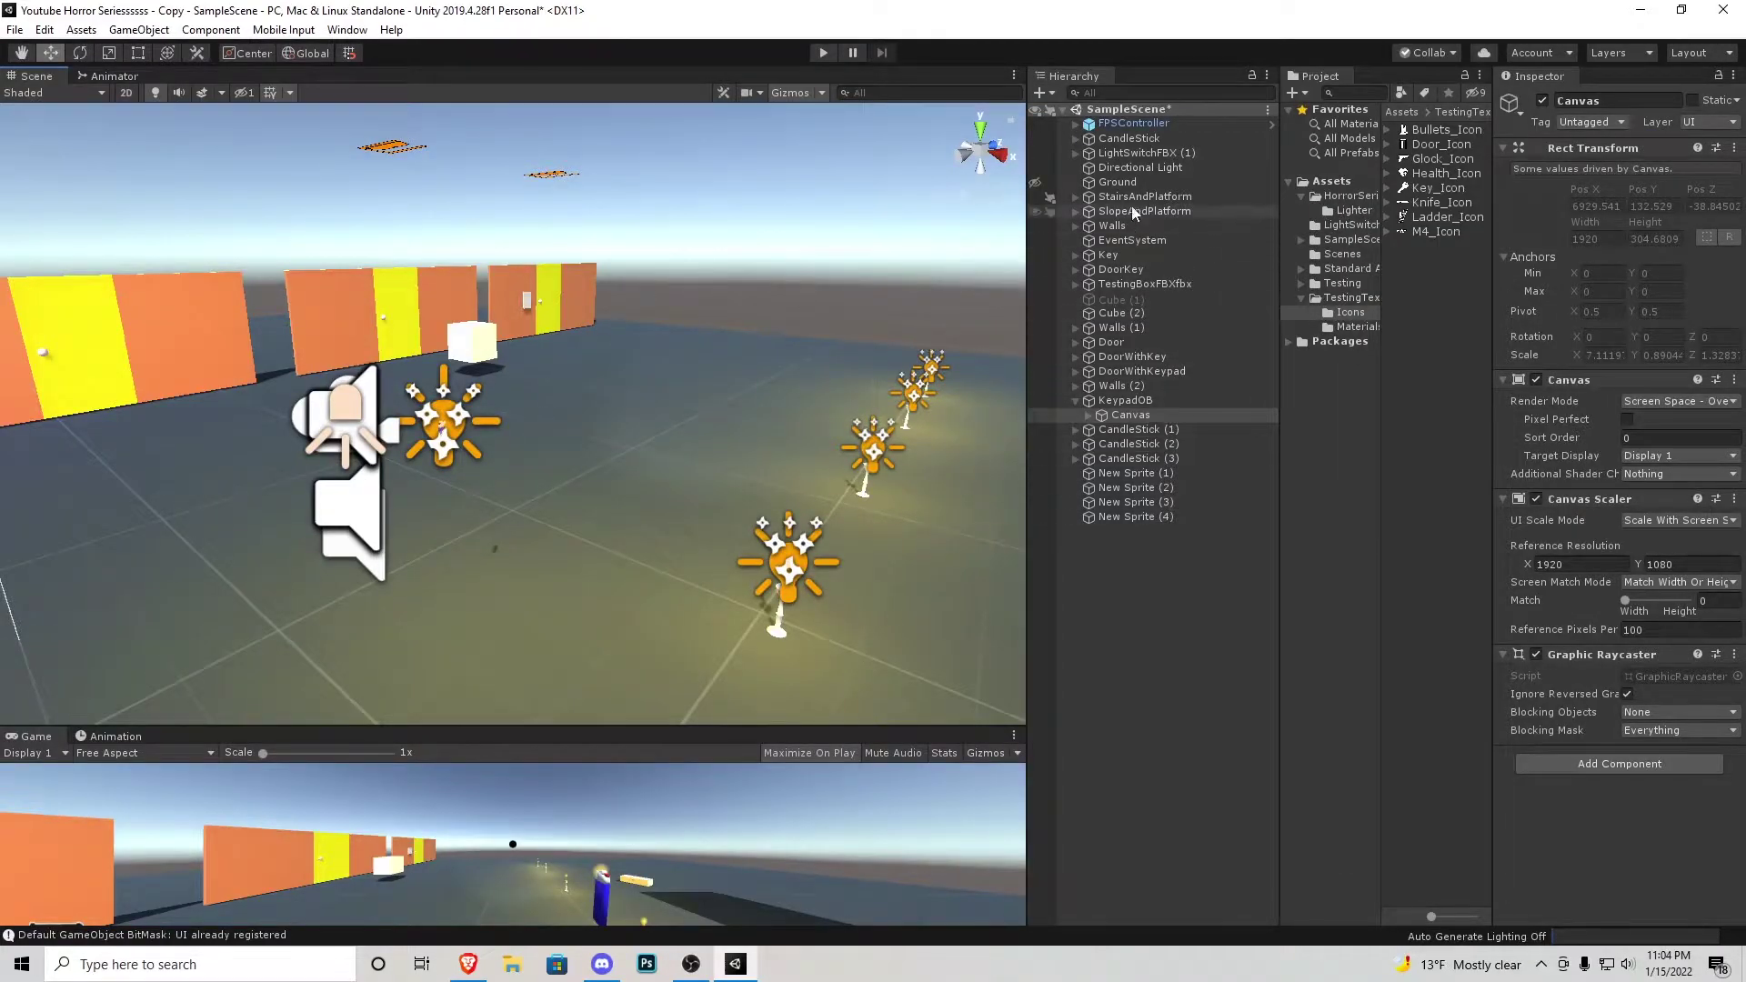
Add a Camera as a child of FPSController and enlarge the Game view's height
left_click(1127, 126)
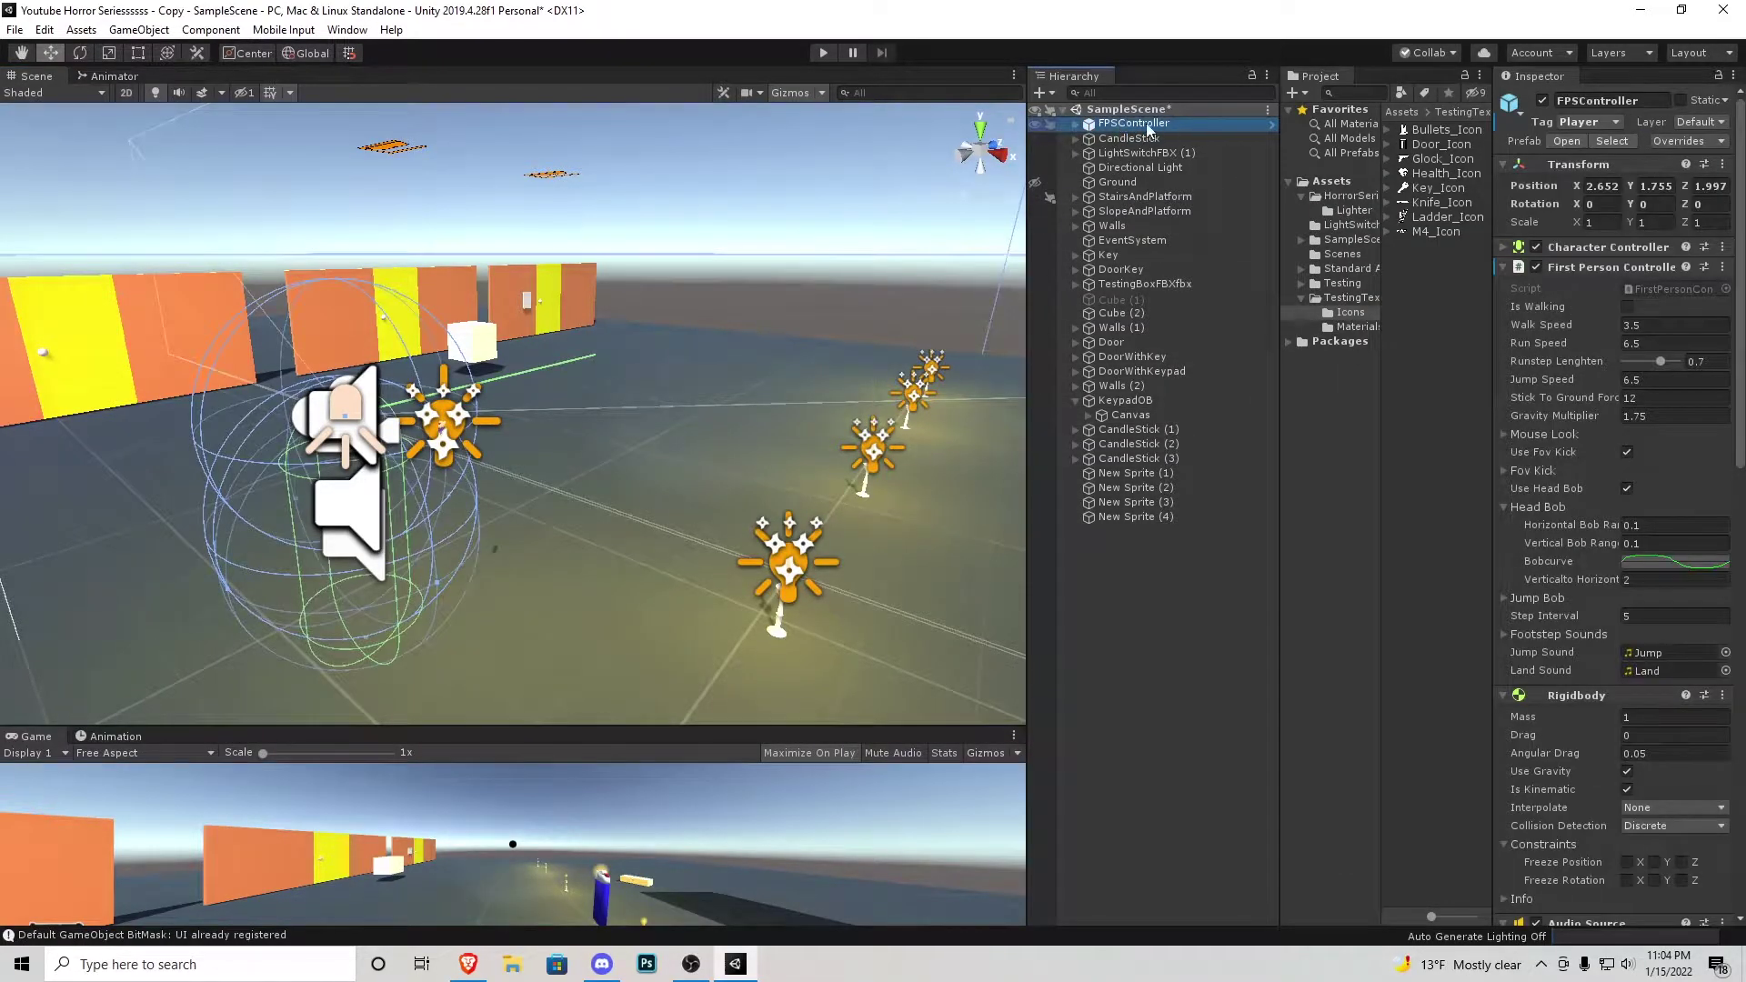
right_click(1157, 125)
left_click(1209, 534)
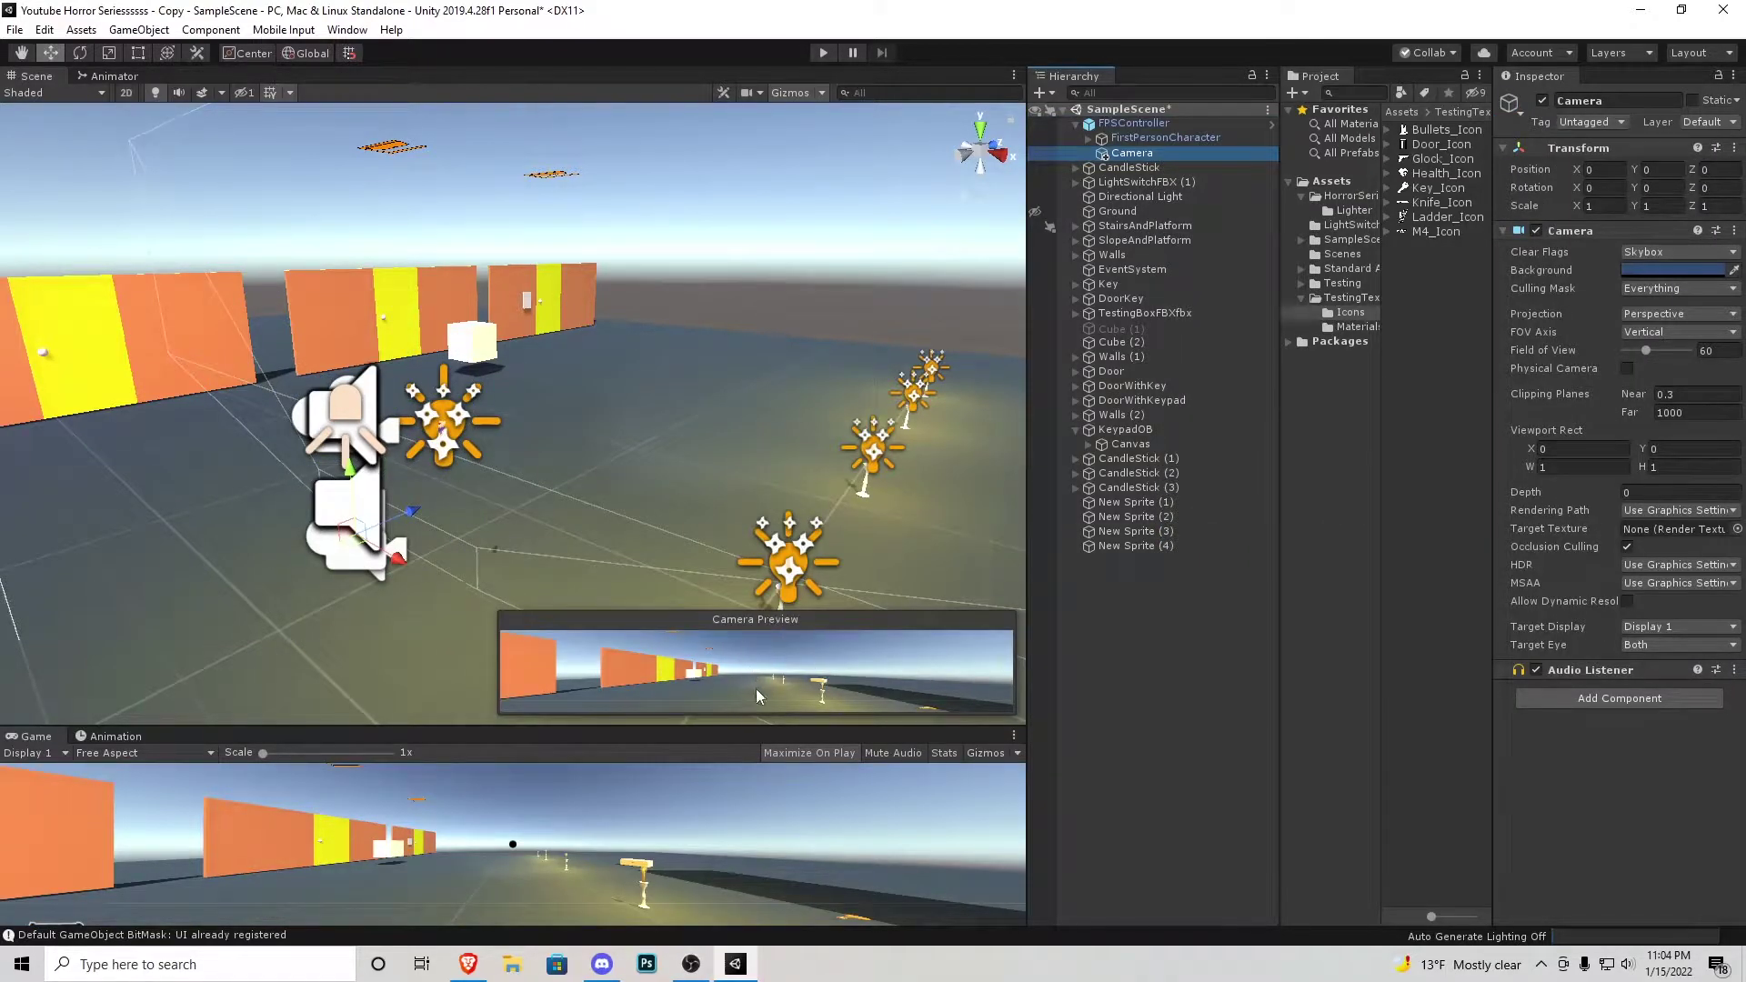
left_click_drag(645, 726, 646, 460)
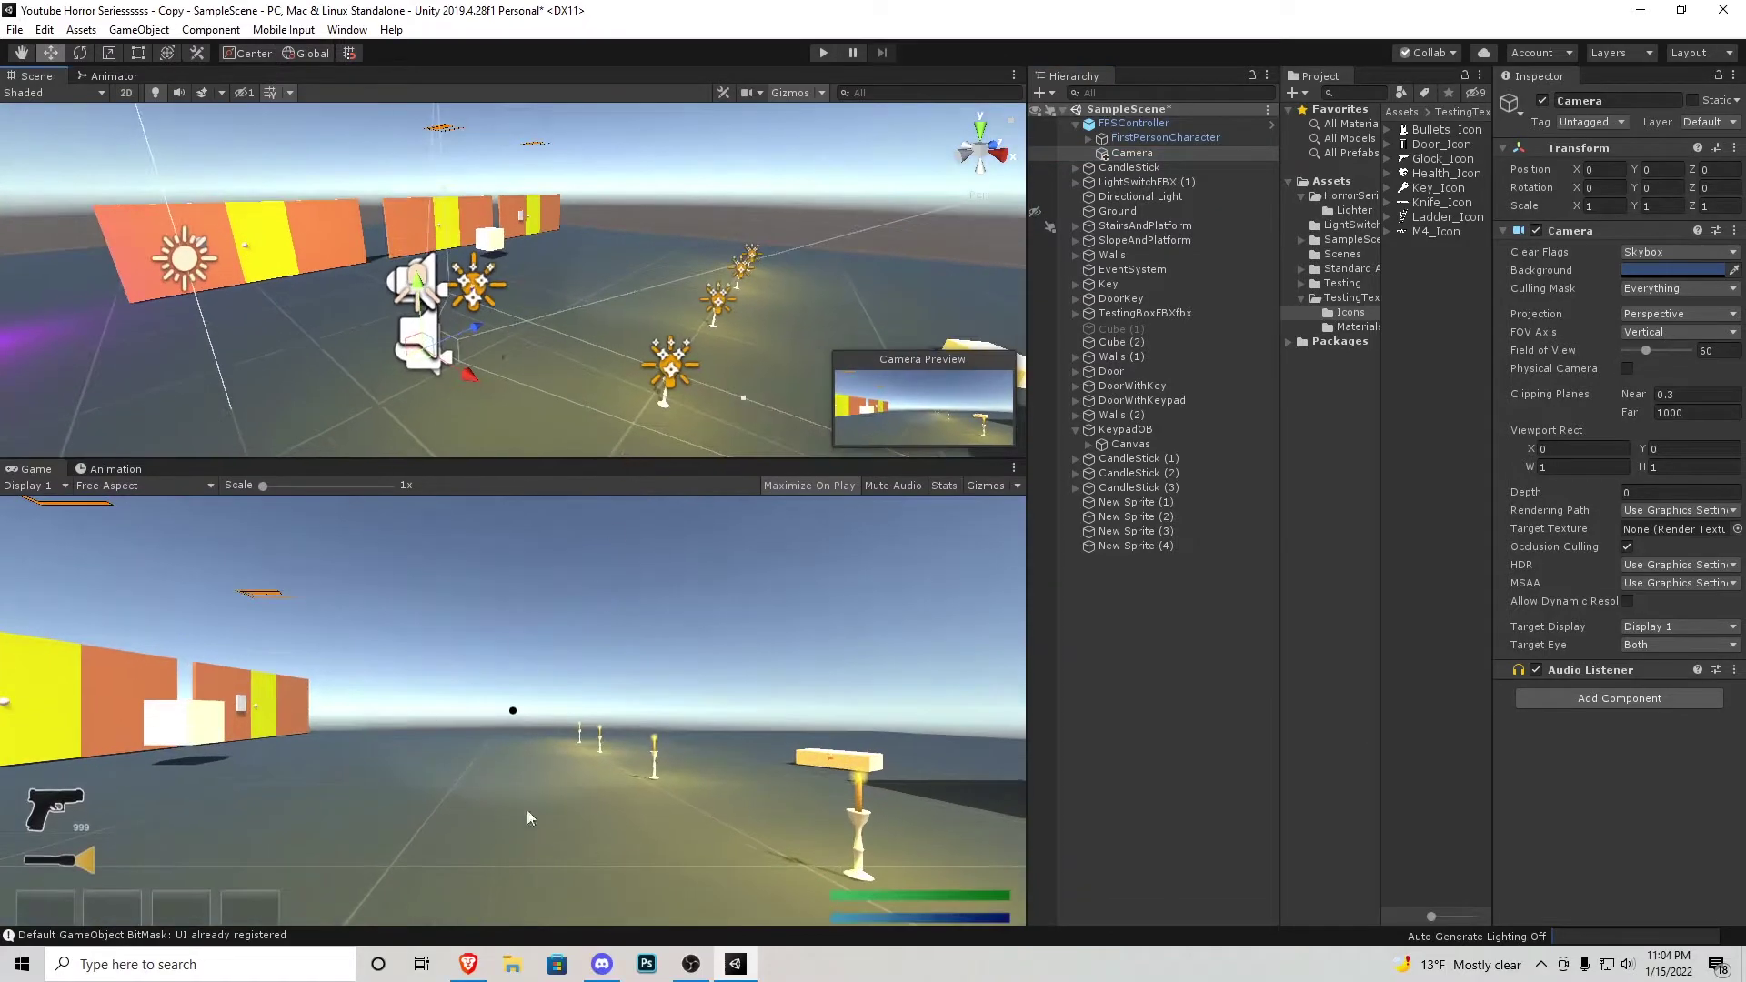
Raise the new camera high above the level, to a Y position of about 20.29
scroll(553, 278, "down", 1)
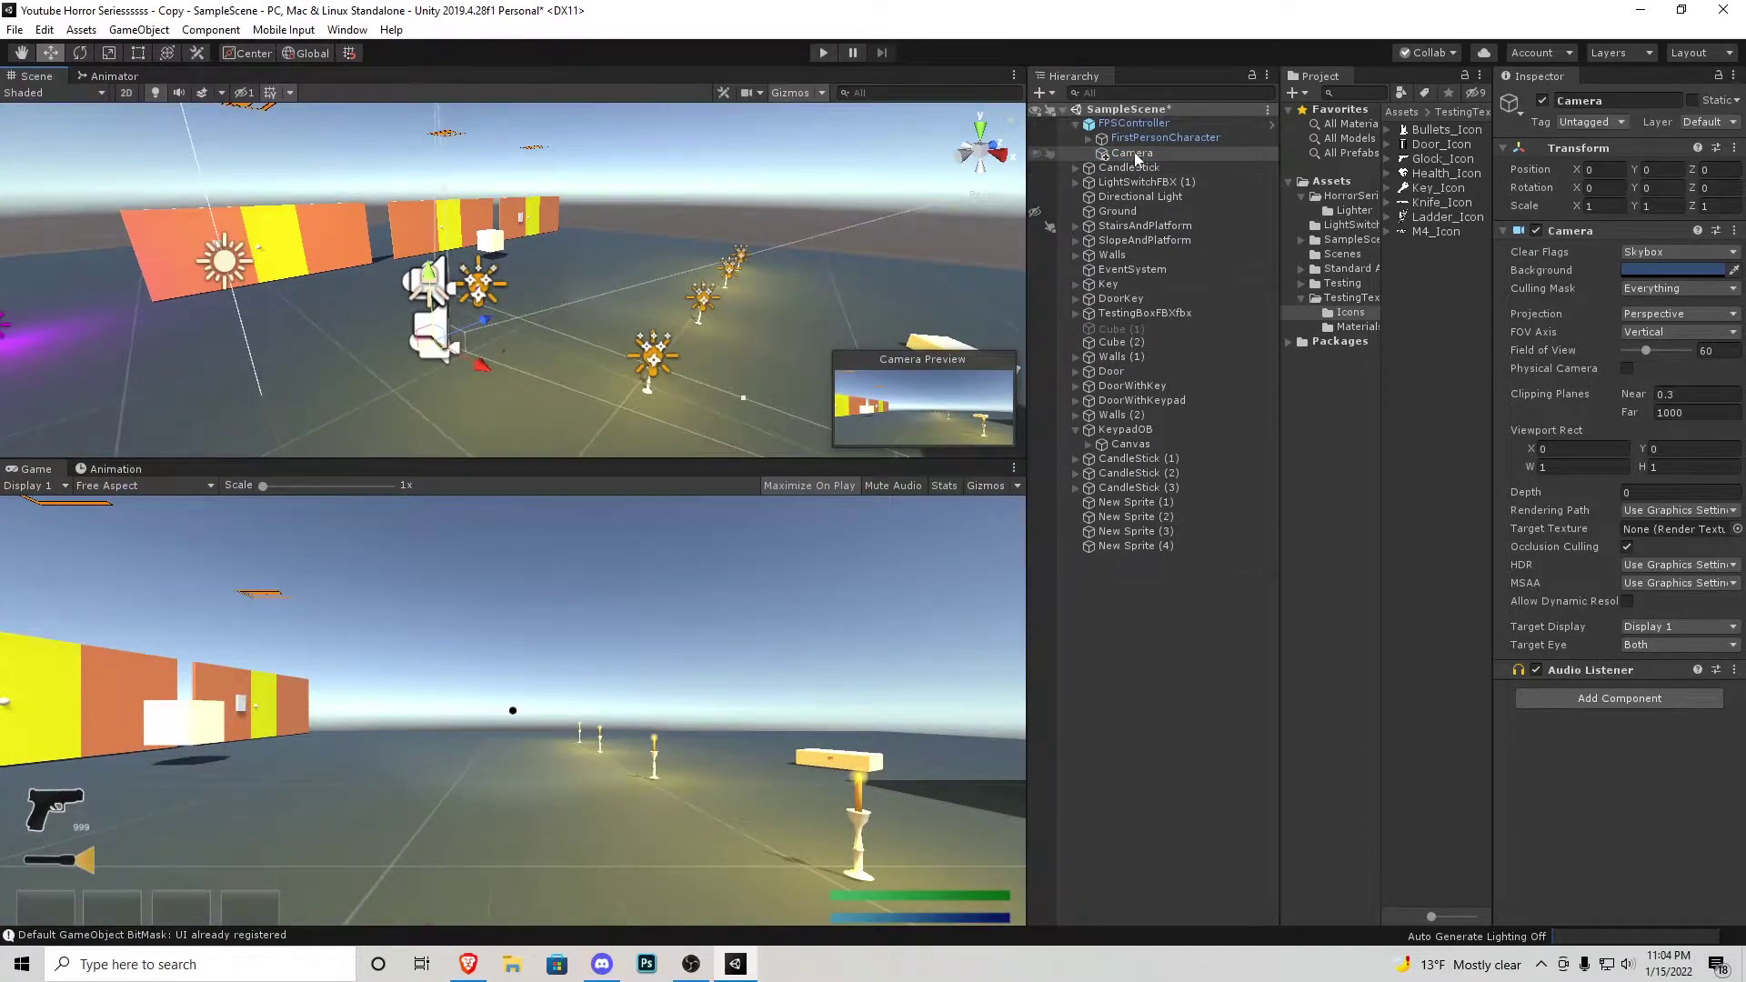
scroll(476, 289, "down", 2)
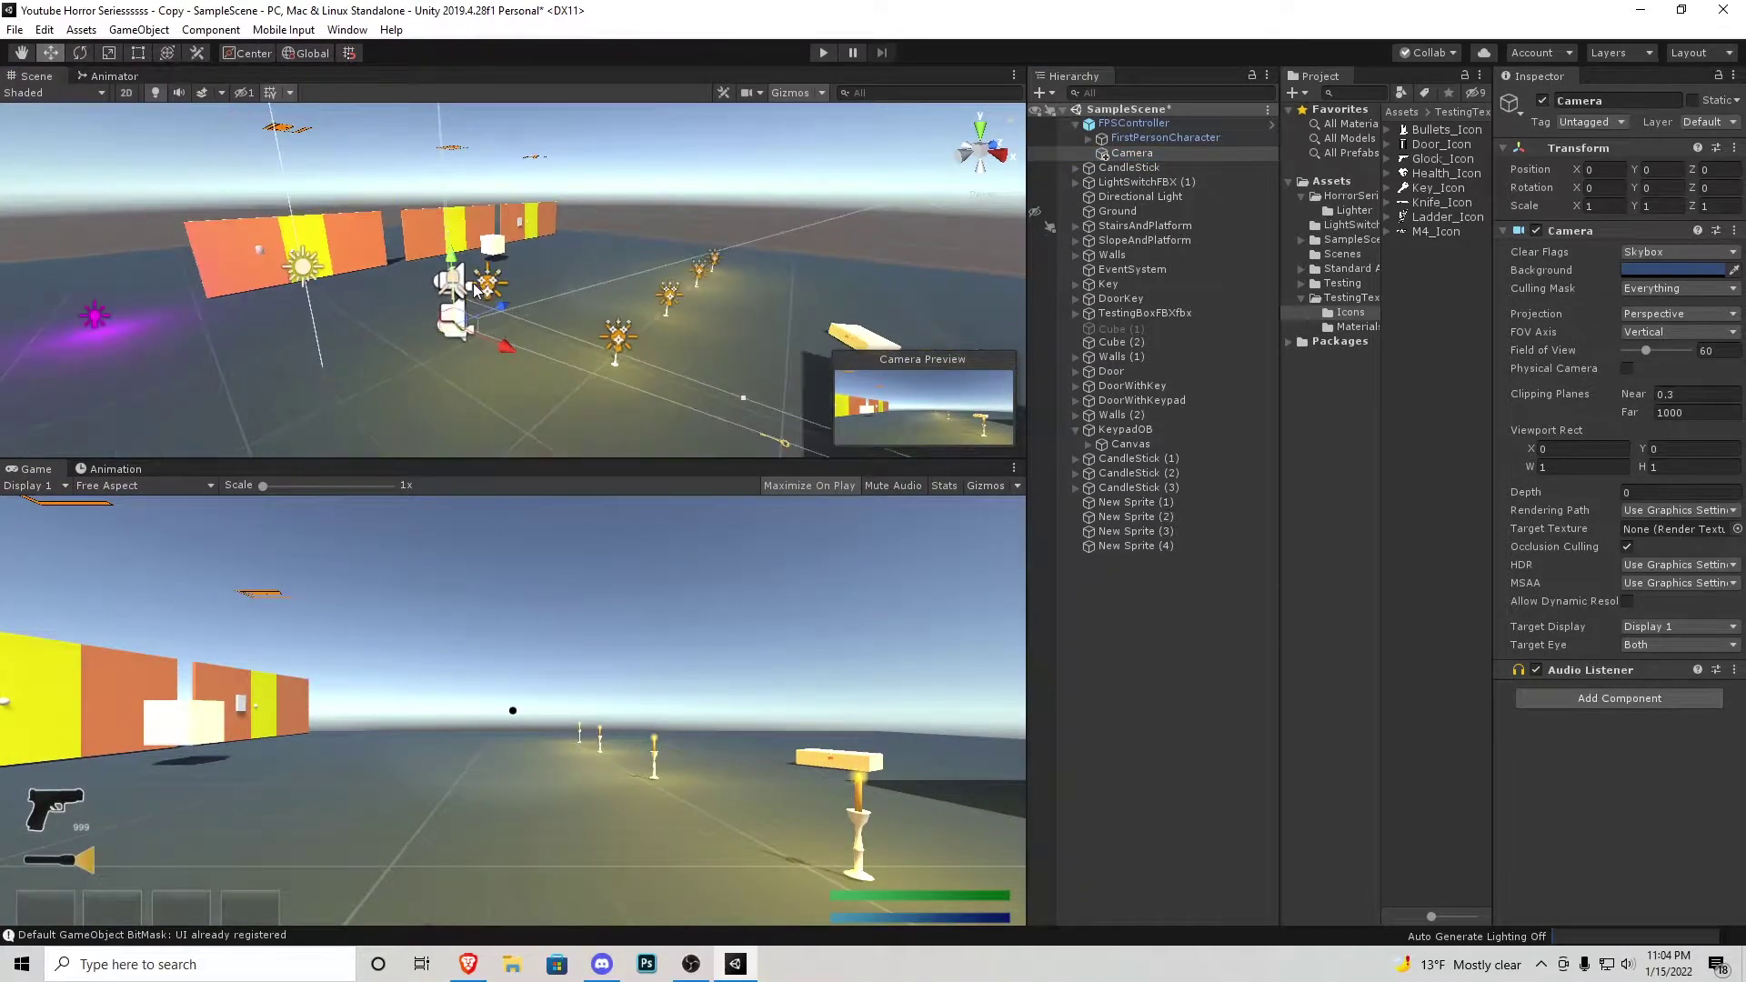
left_click_drag(459, 268, 457, 168)
middle_click_drag(451, 162, 474, 295)
scroll(474, 294, "down", 3)
scroll(474, 293, "down", 3)
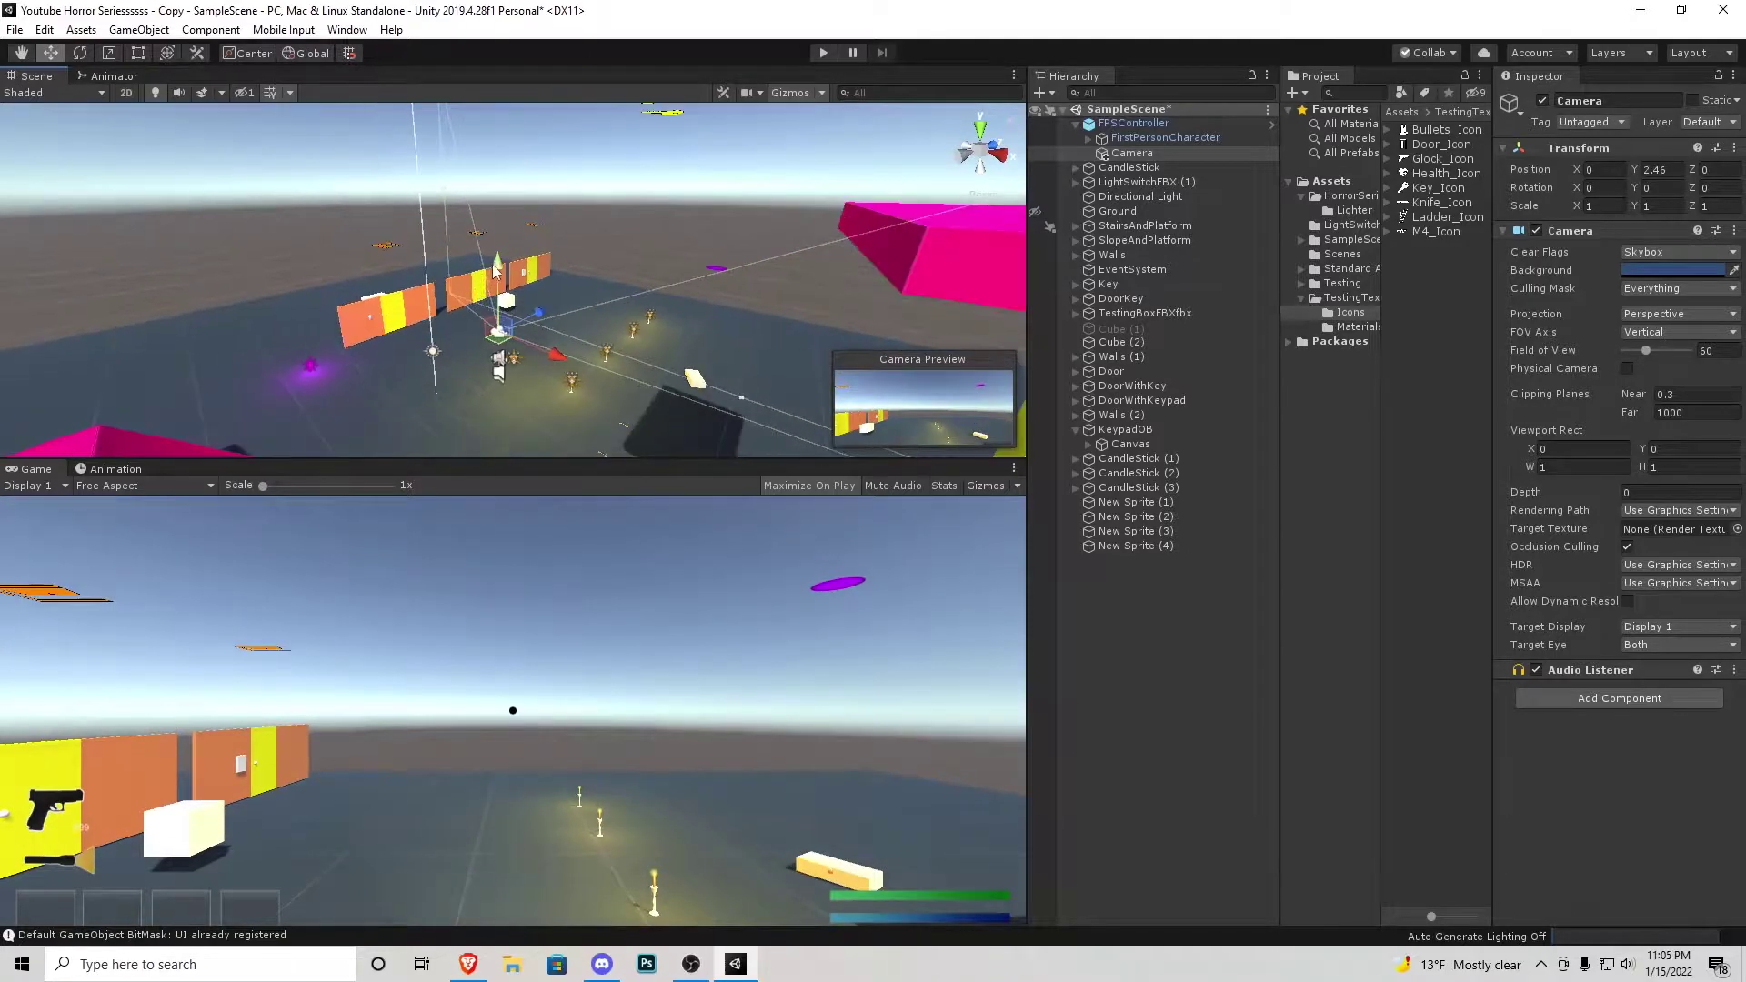
left_click_drag(494, 263, 494, 113)
middle_click_drag(494, 113, 506, 215)
scroll(502, 216, "down", 3)
left_click_drag(498, 218, 499, 89)
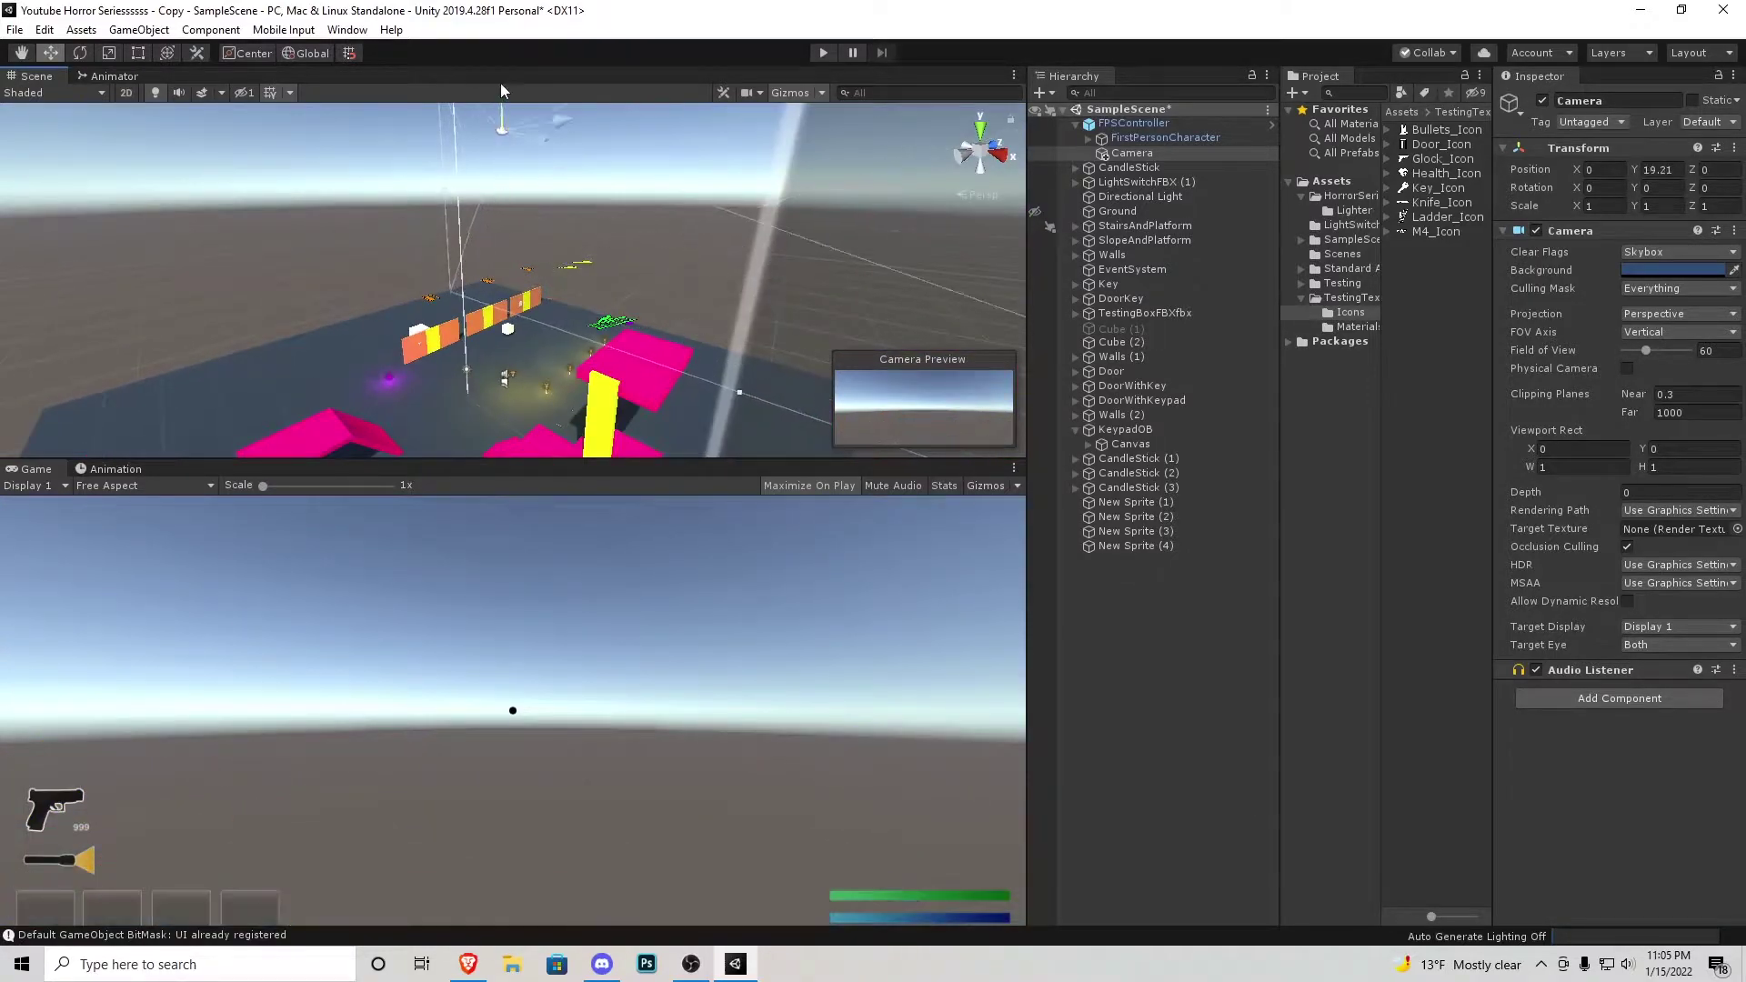
Rotate the new camera 90 degrees about X so it looks straight down on the level
left_click(78, 51)
scroll(608, 239, "down", 1)
scroll(609, 239, "down", 4)
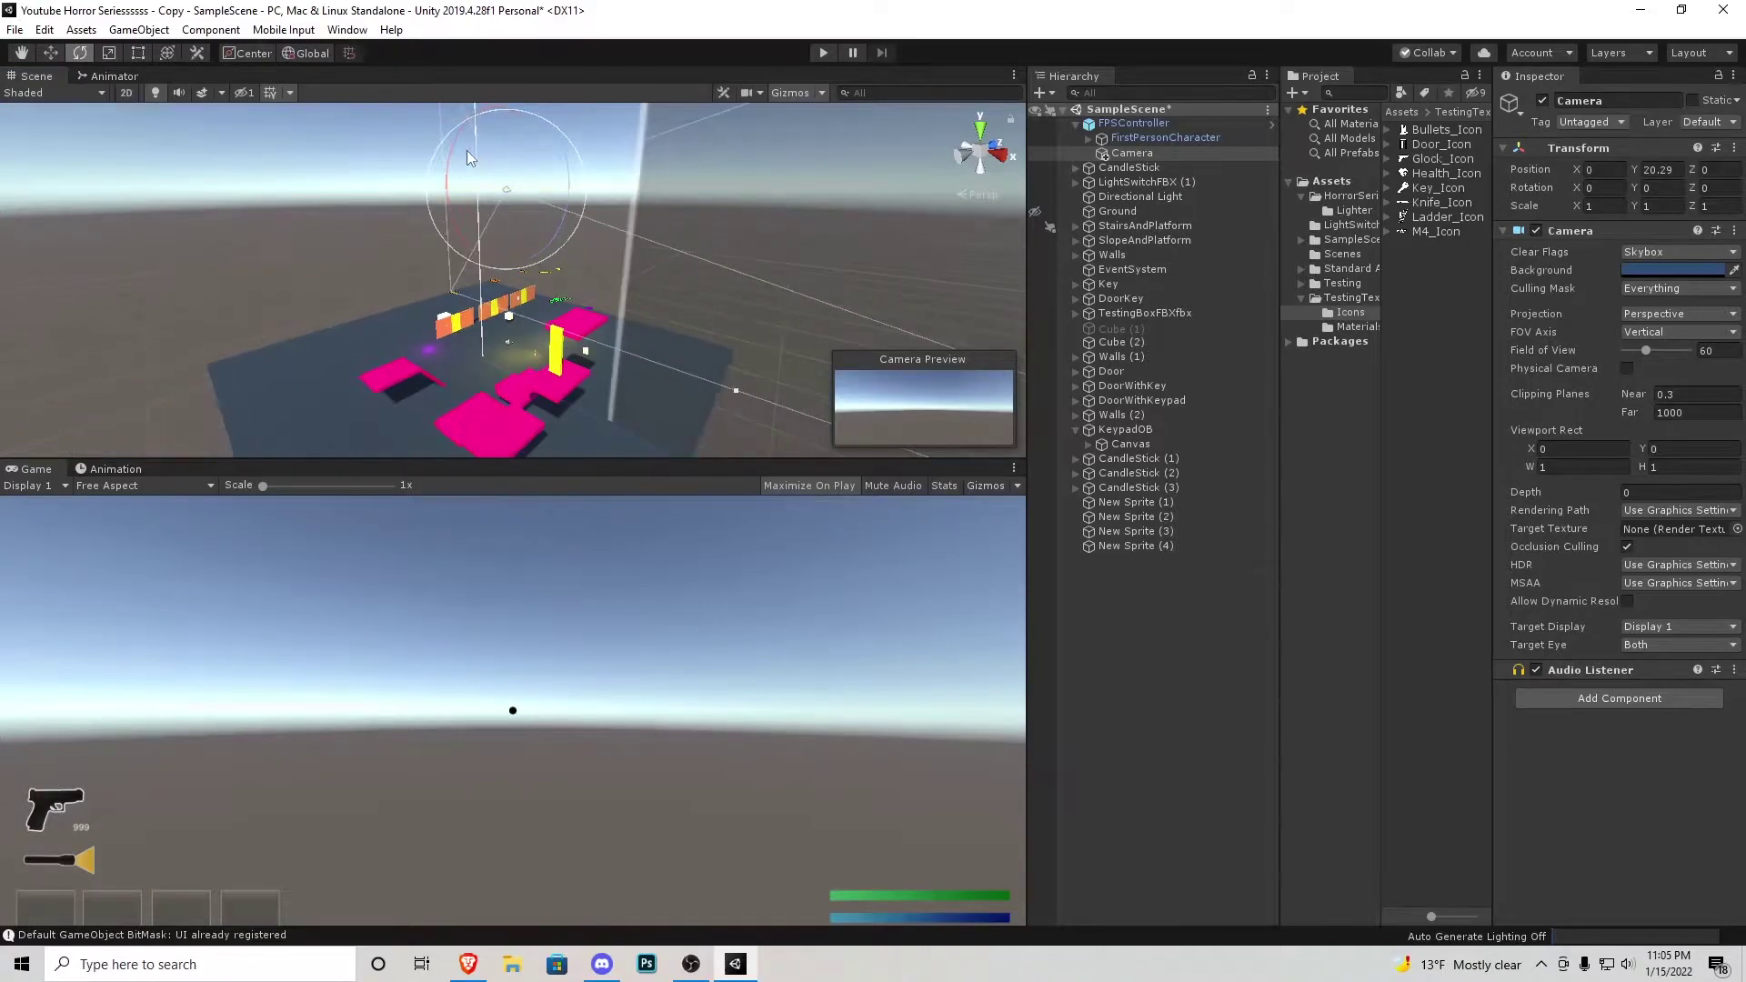
left_click_drag(452, 152, 609, 891)
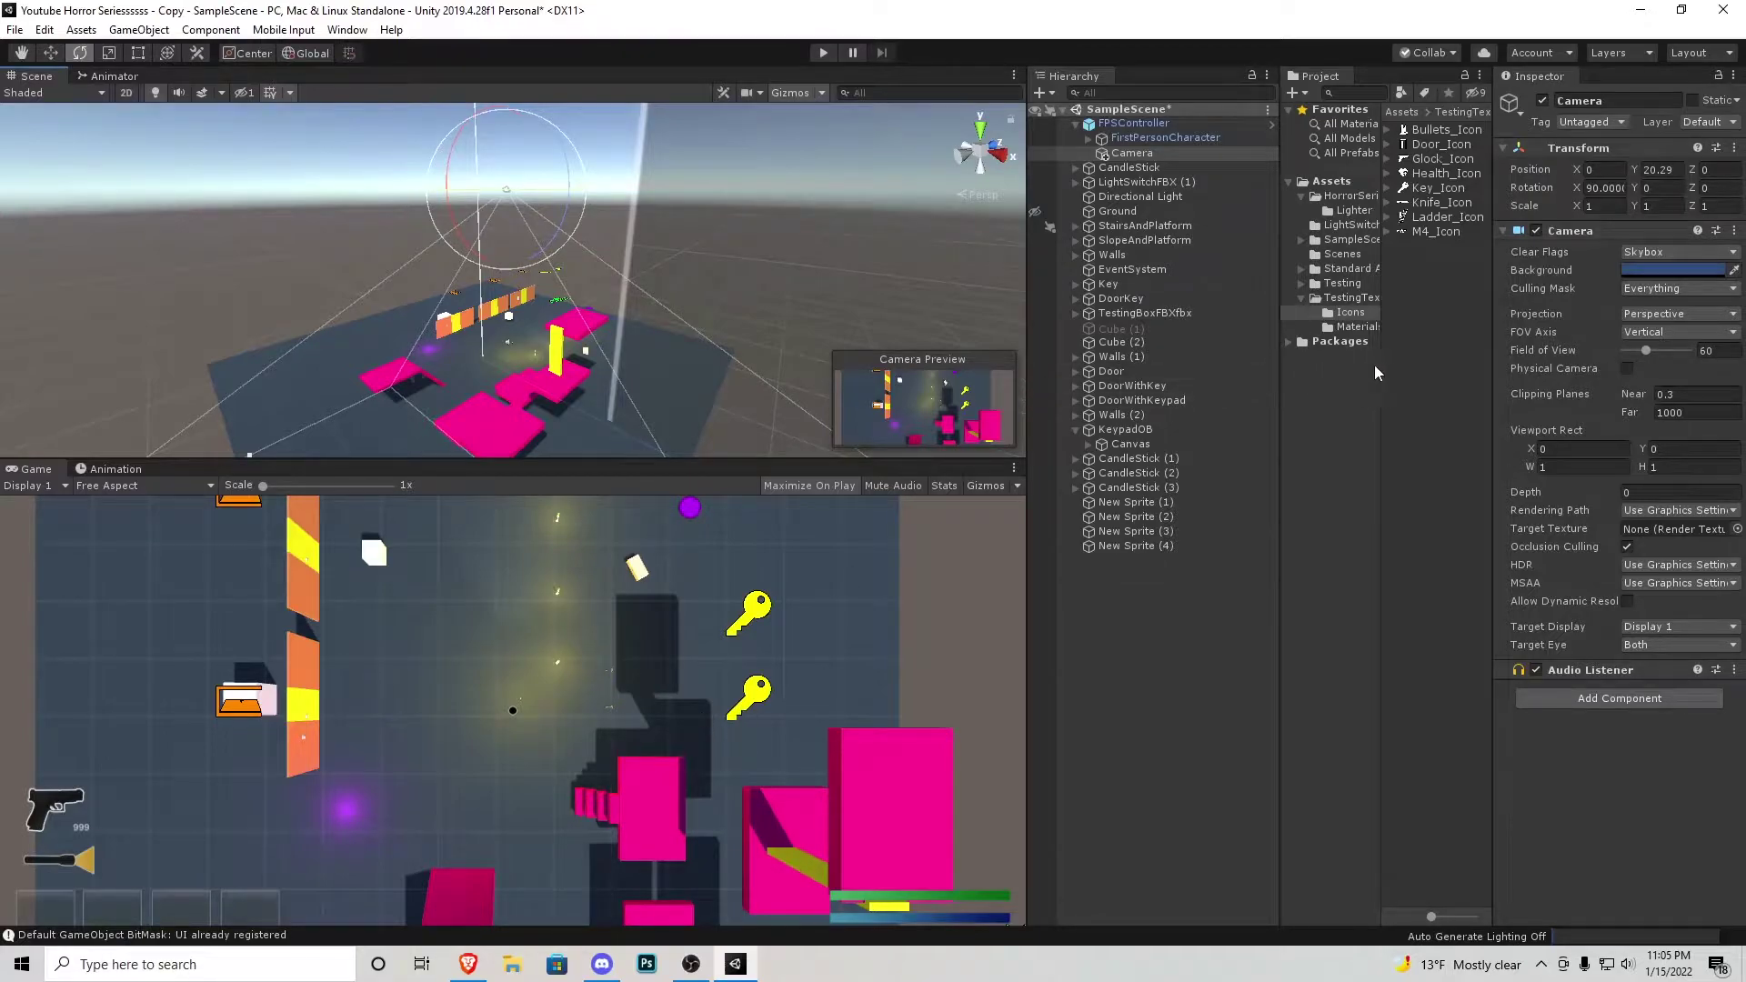
Create a Render Texture named Minimap in the Icons folder
right_click(1431, 367)
mouse_move(1455, 377)
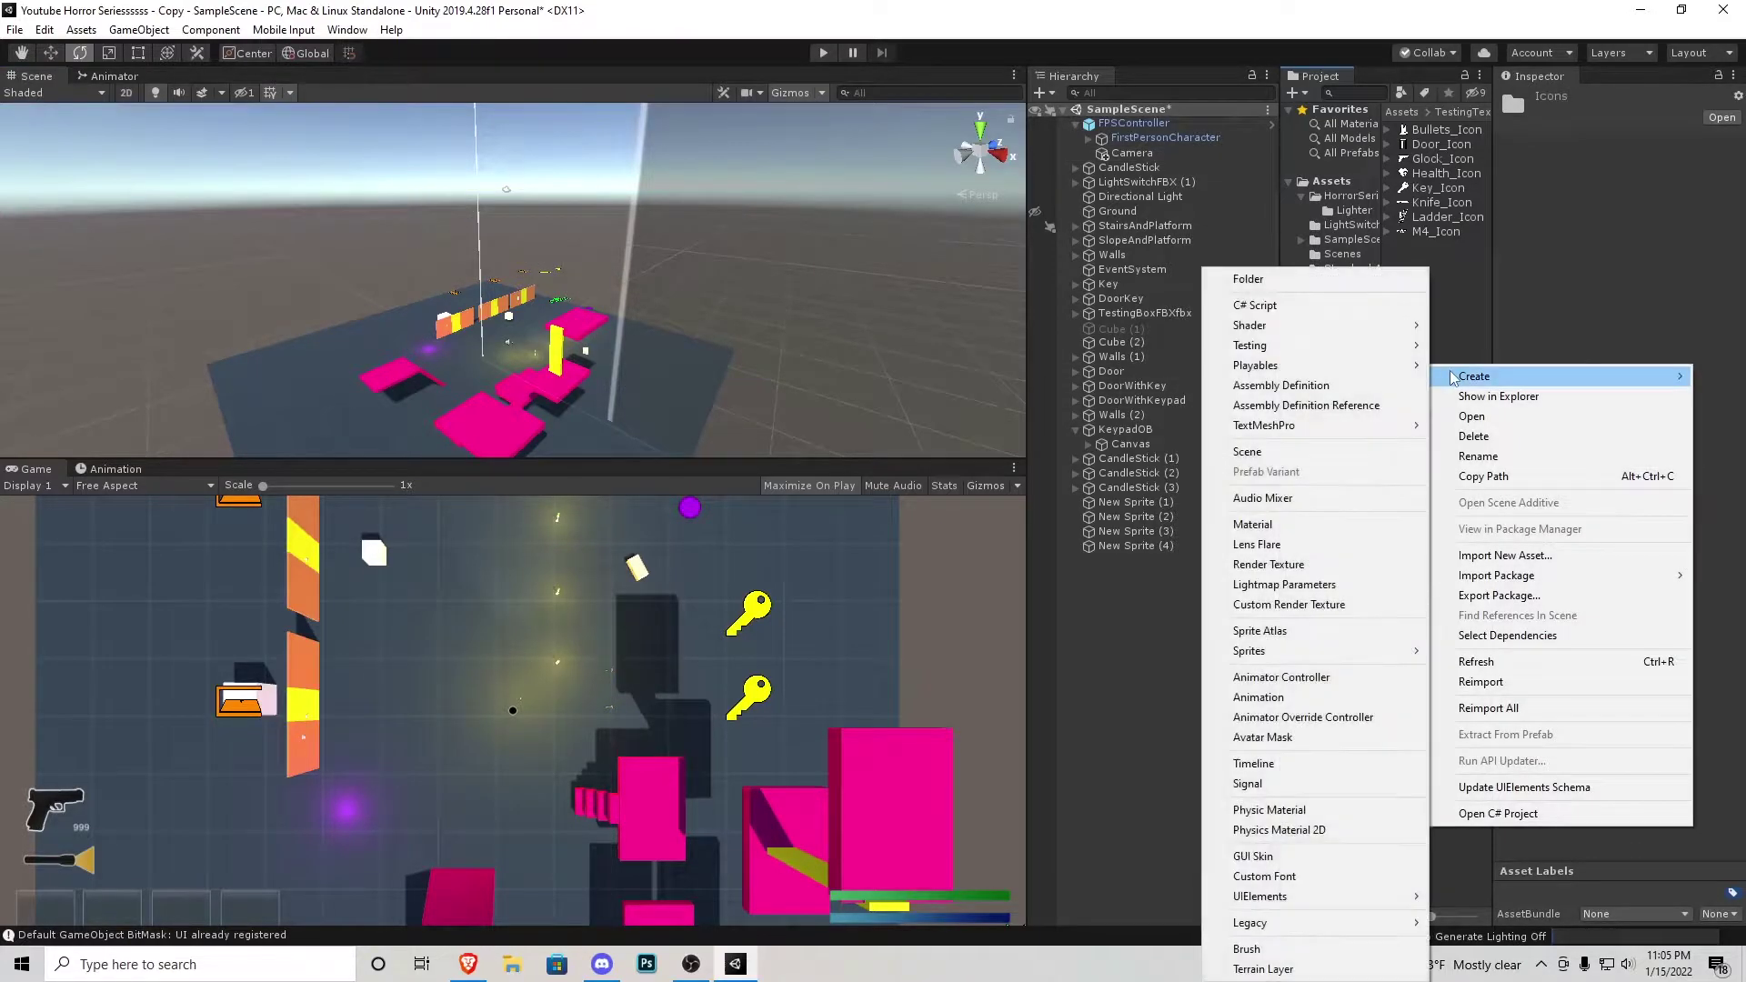
left_click(1313, 567)
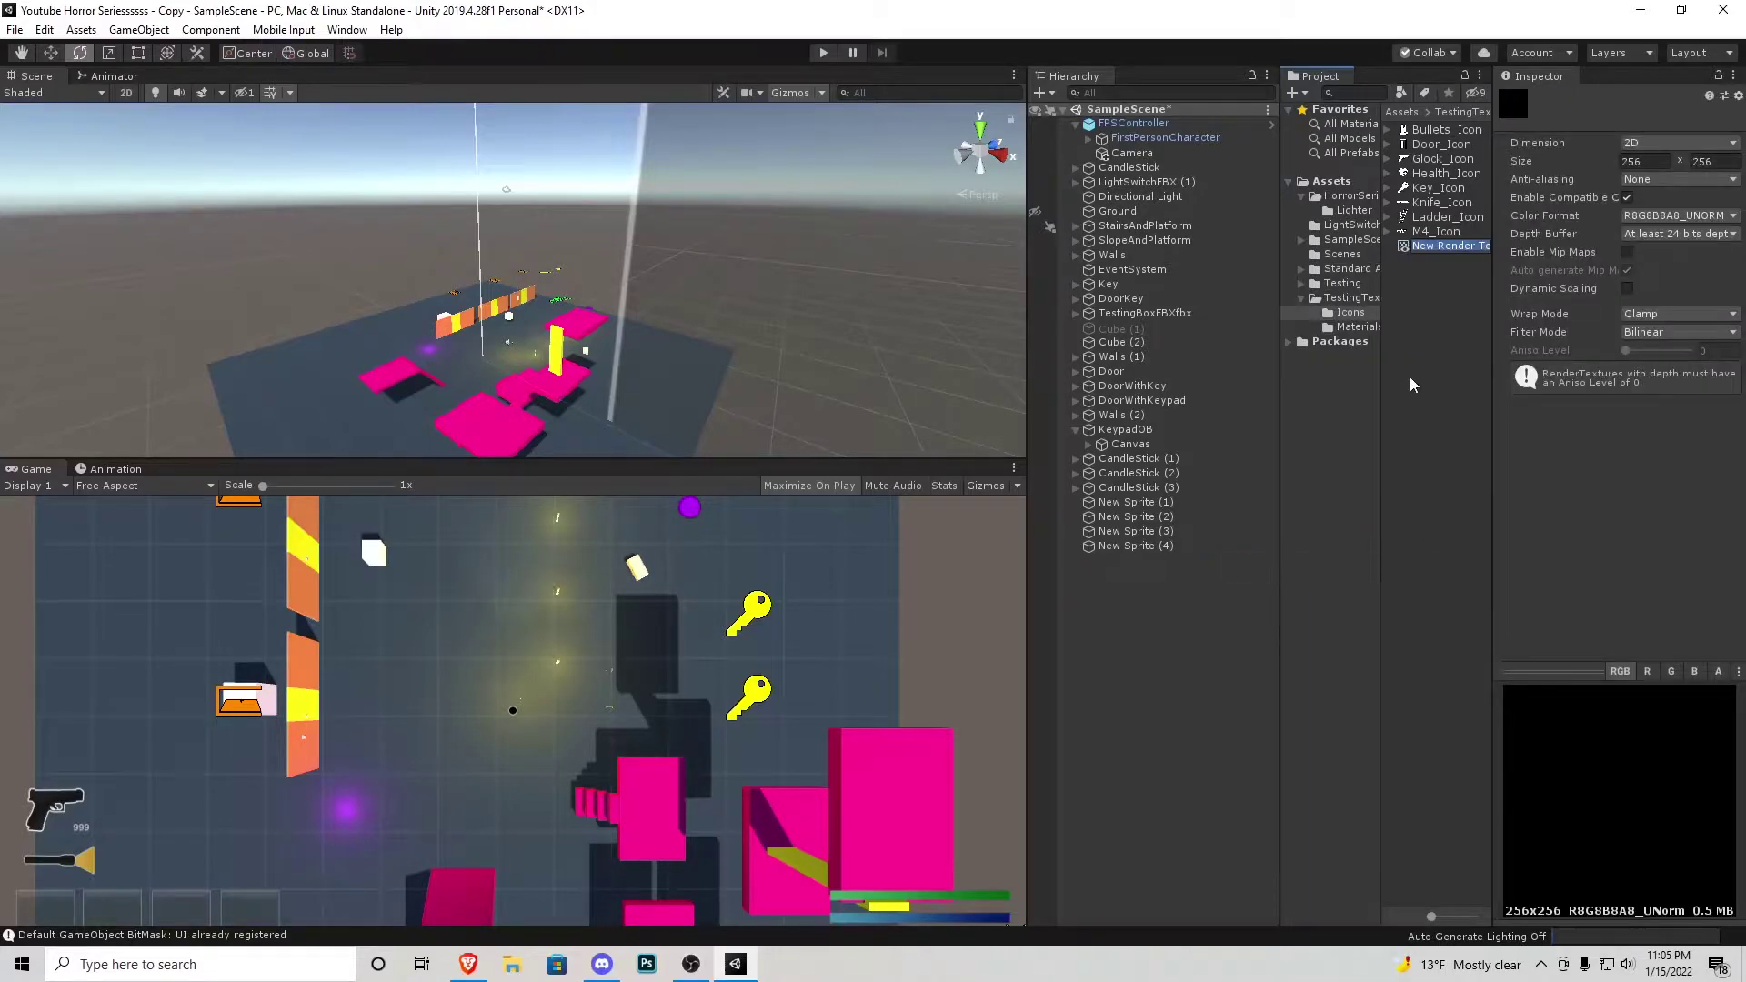
key("BackSpace")
key("Return")
Rename the camera under FPSController as Minimap and assign the Minimap render texture as its Target Texture
left_click(1151, 155)
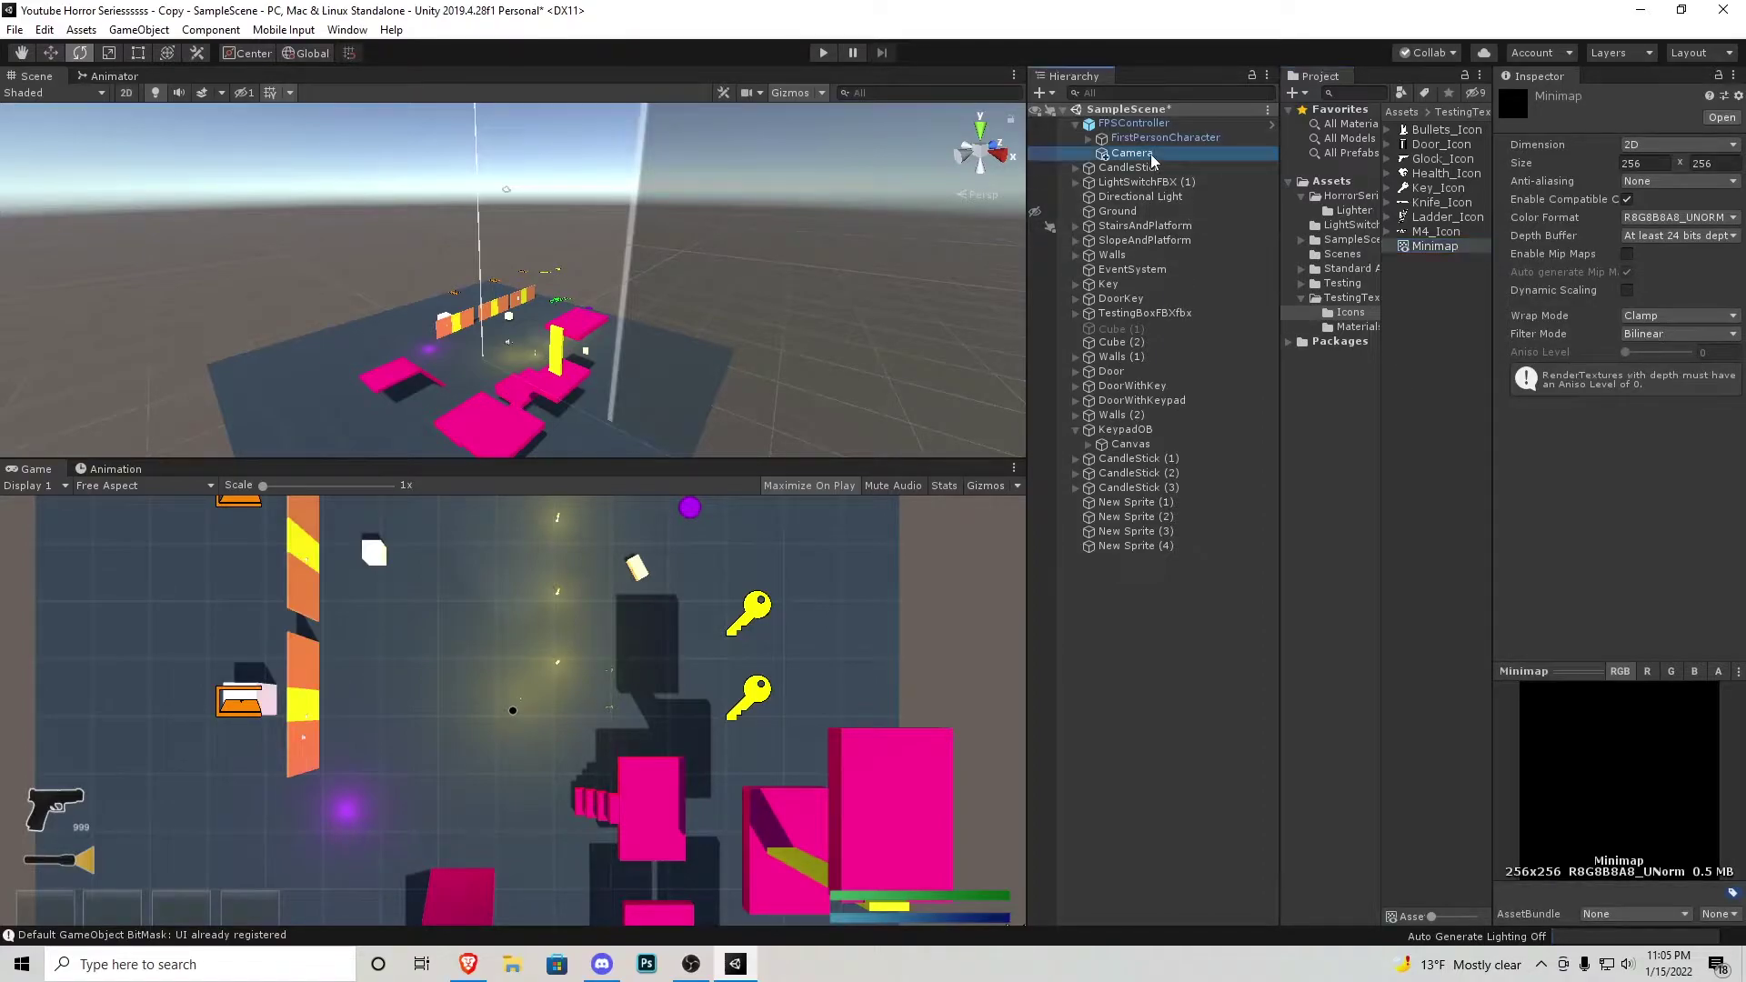
left_click_drag(1152, 159, 1151, 160)
left_click_drag(1417, 243, 1667, 538)
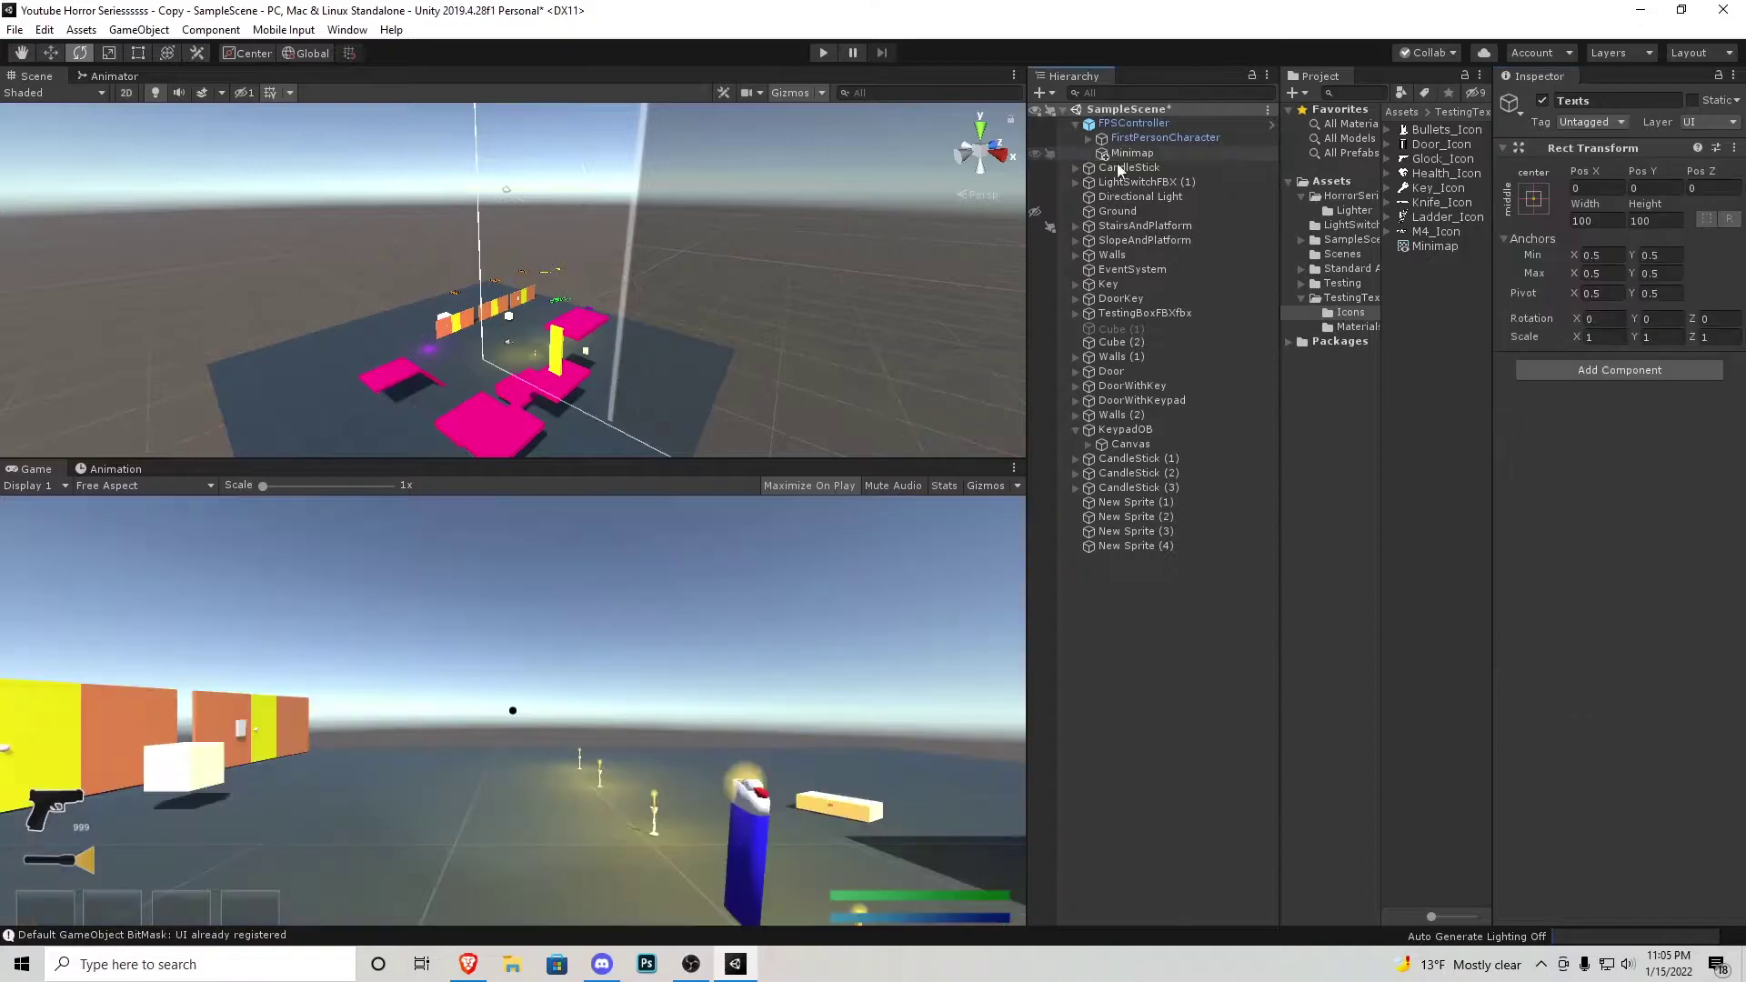
Create an empty child object named Minimap under FirstPersonCharacter's HUD
left_click(1092, 139)
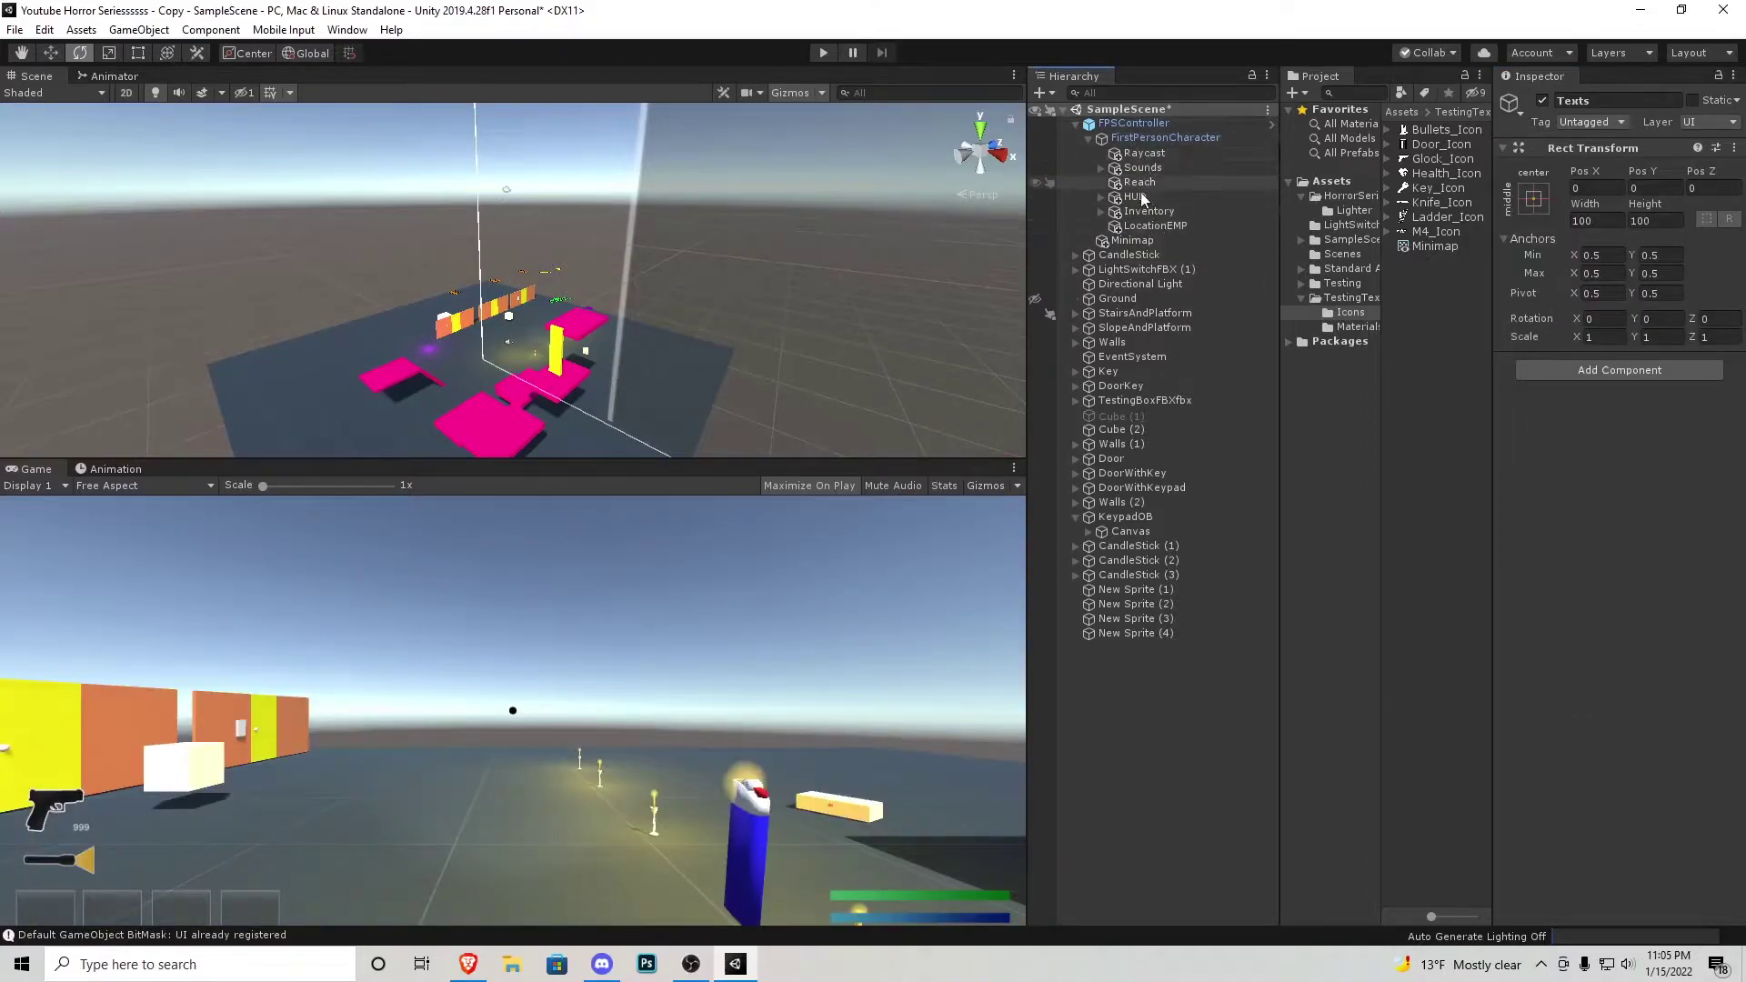
left_click(1101, 212)
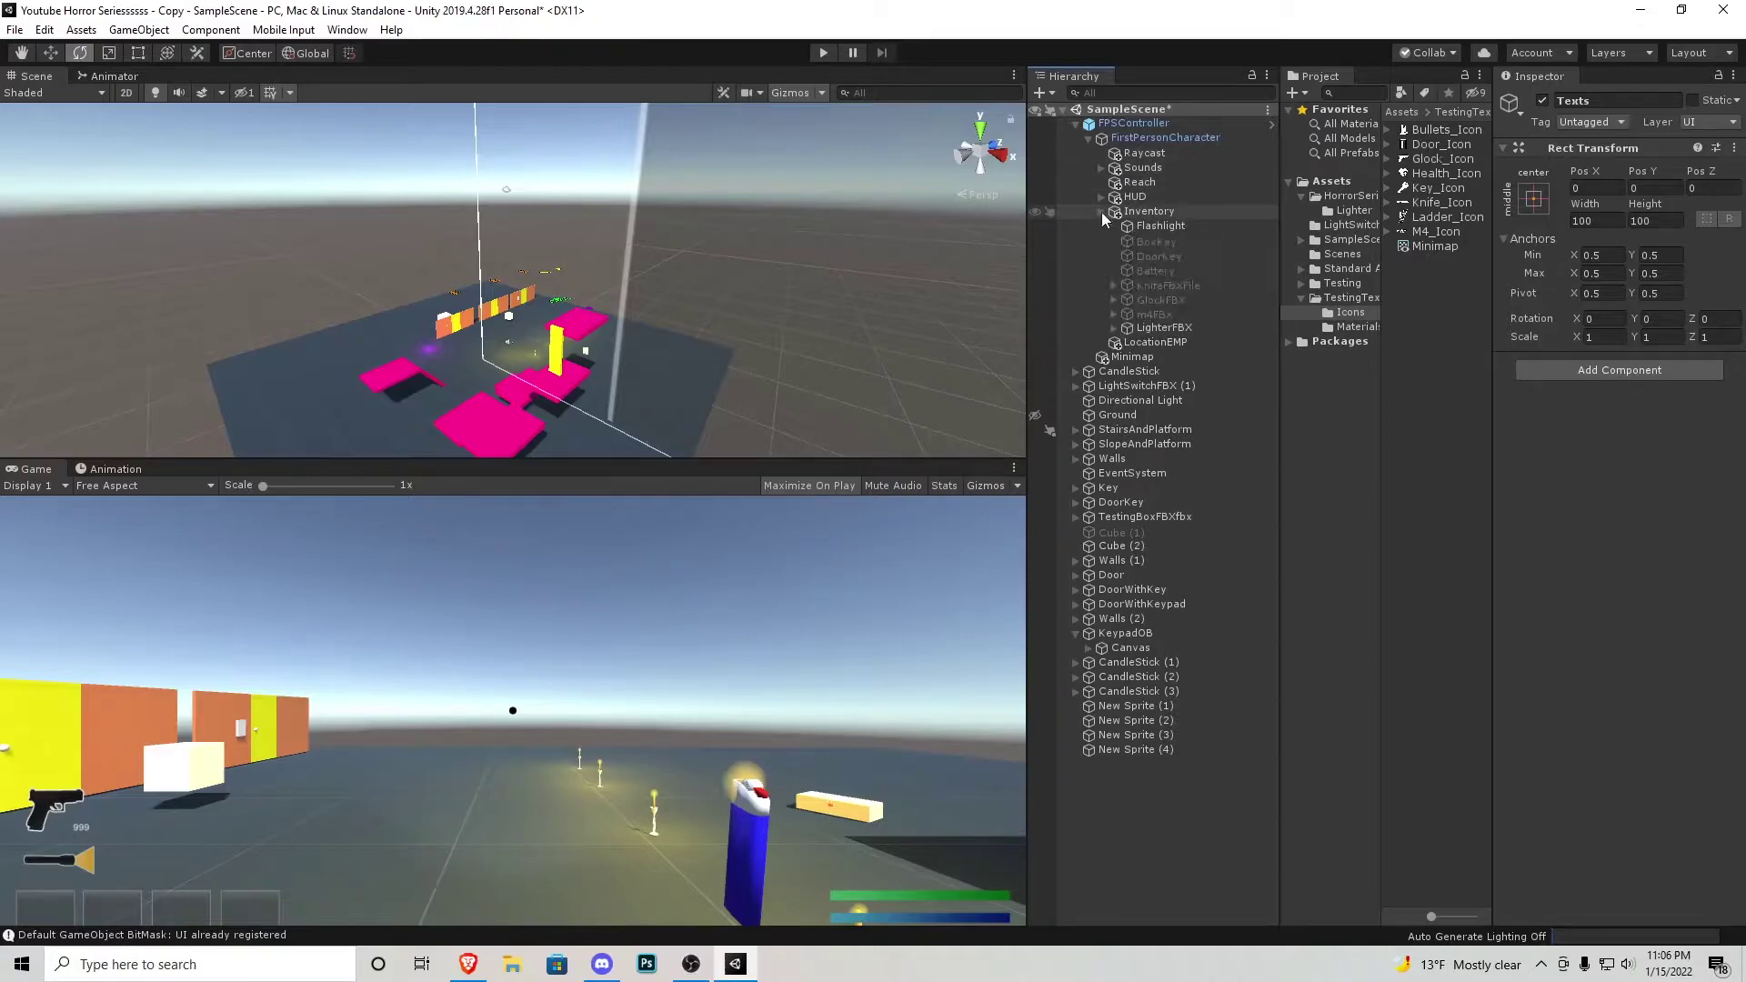
left_click(1101, 212)
left_click(1099, 197)
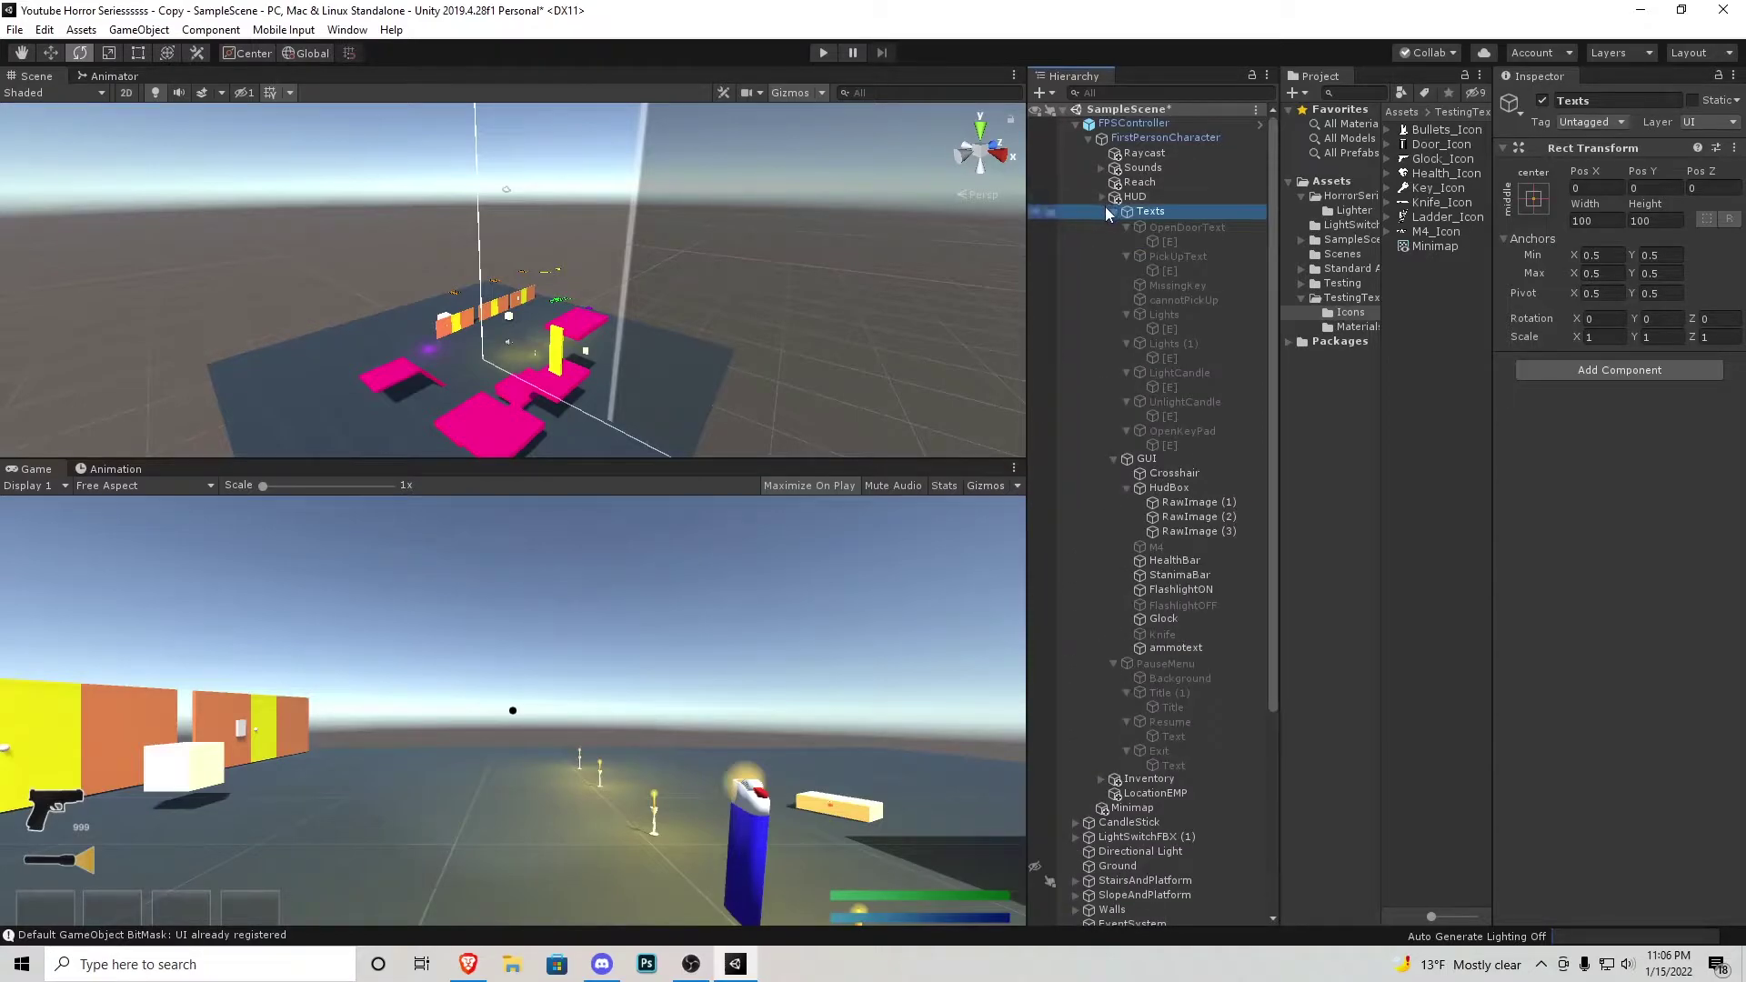
left_click(1114, 211)
left_click(1114, 226)
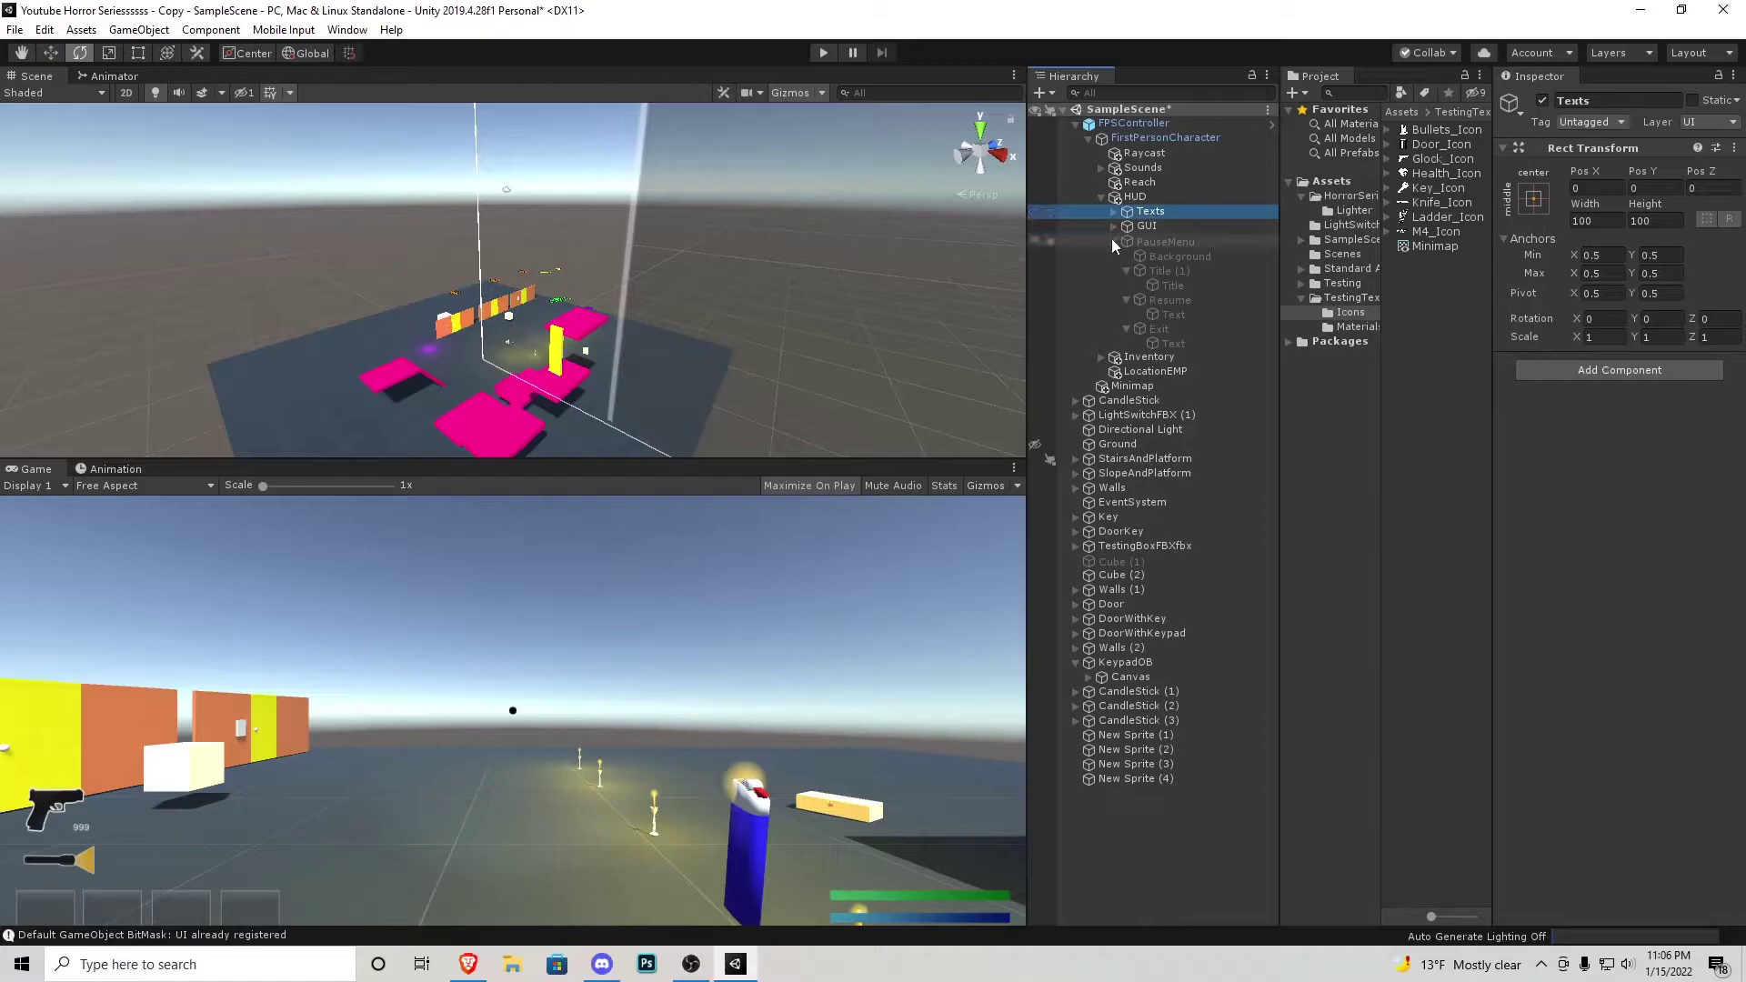
left_click(1114, 241)
right_click(1130, 197)
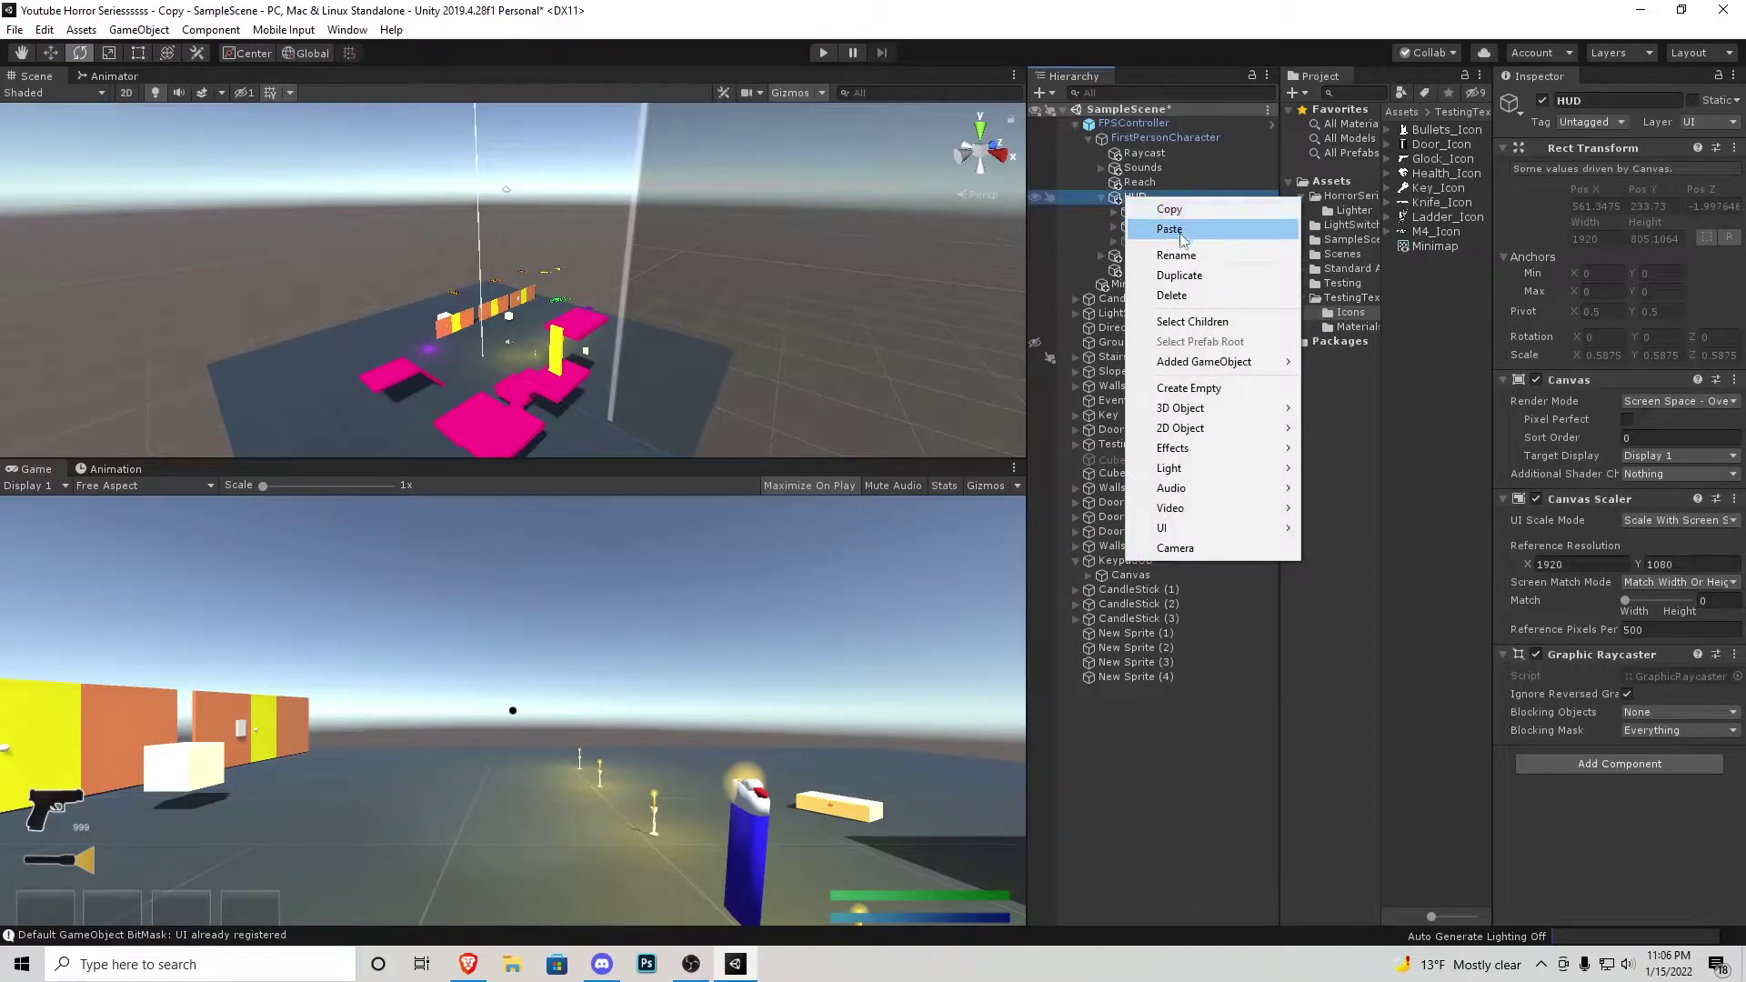
left_click(1187, 388)
left_click(1198, 257)
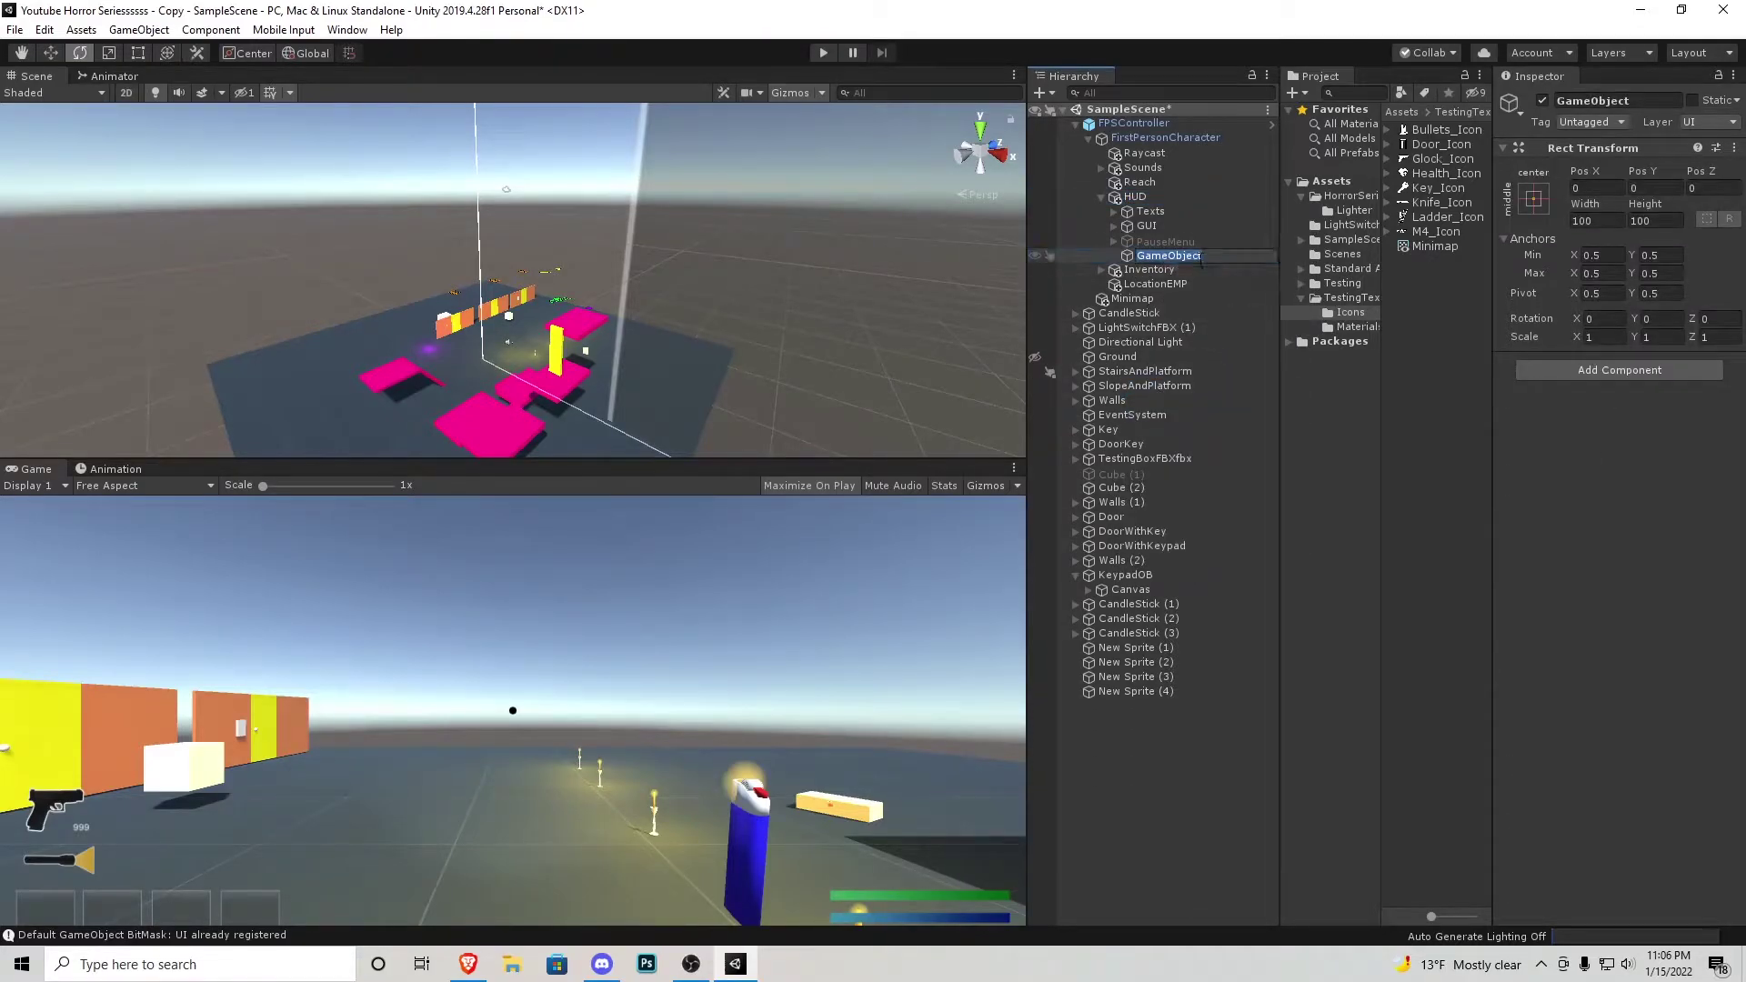
type("Minimap")
key("Return")
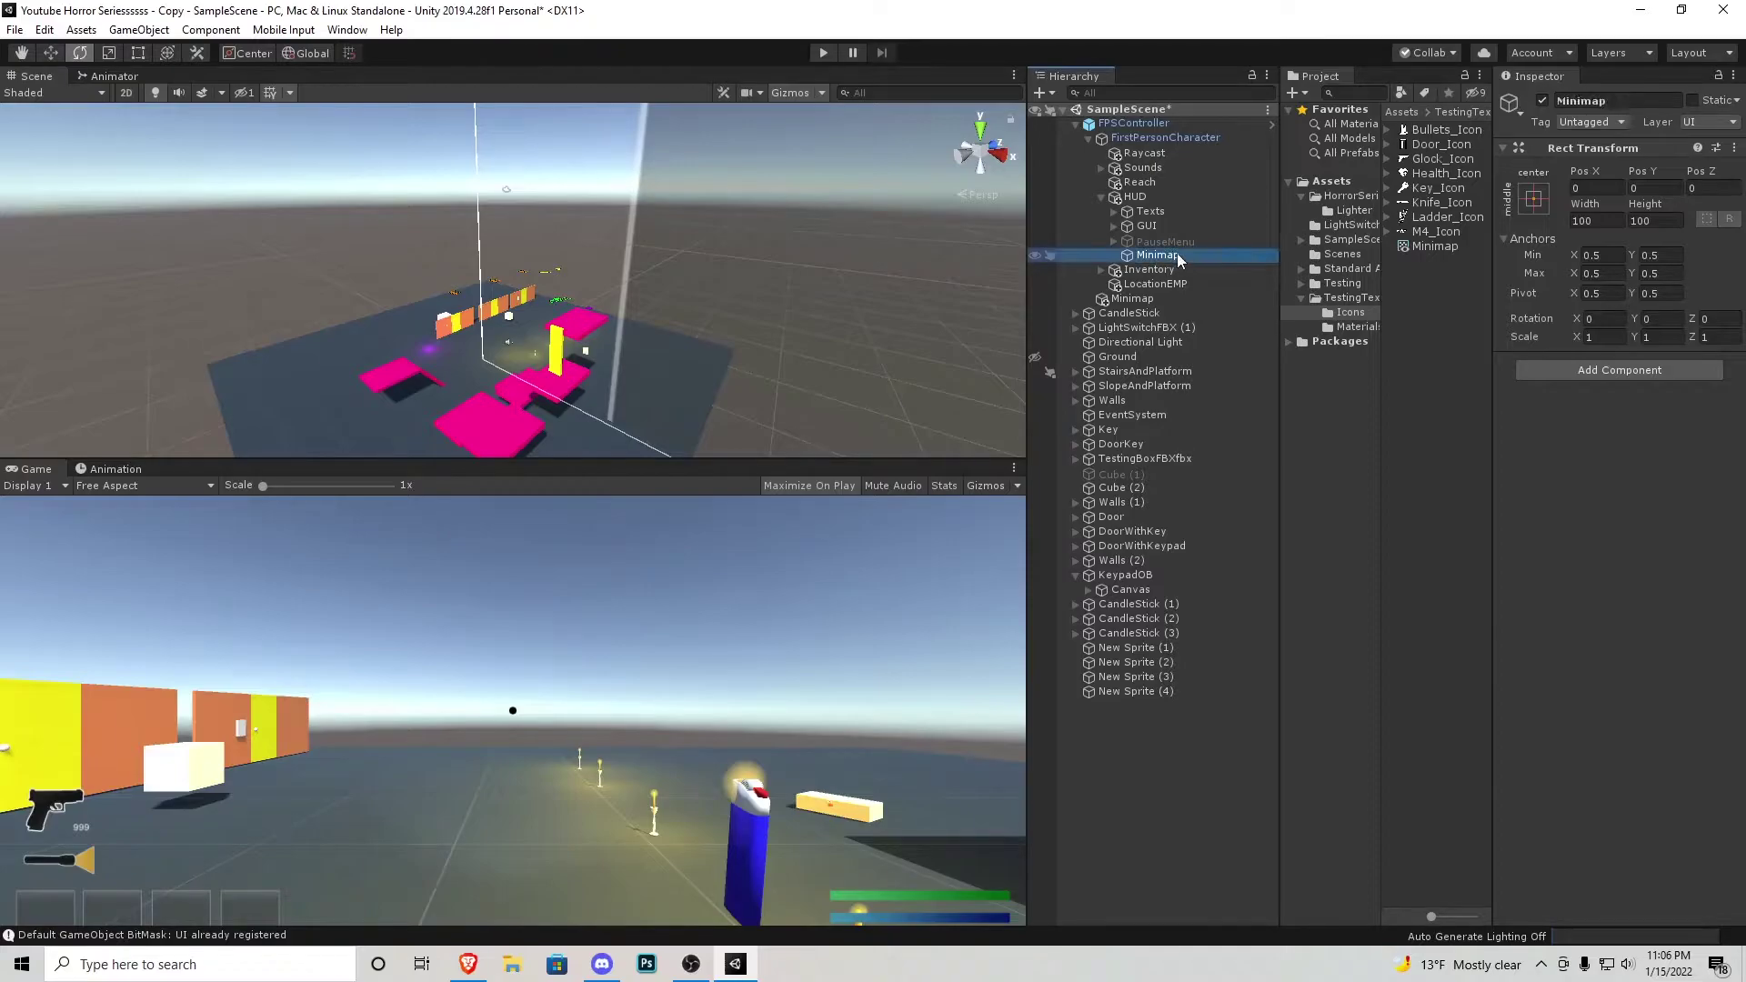
Add a Raw Image as a child of the HUD's Minimap object
right_click(1169, 261)
mouse_move(1296, 568)
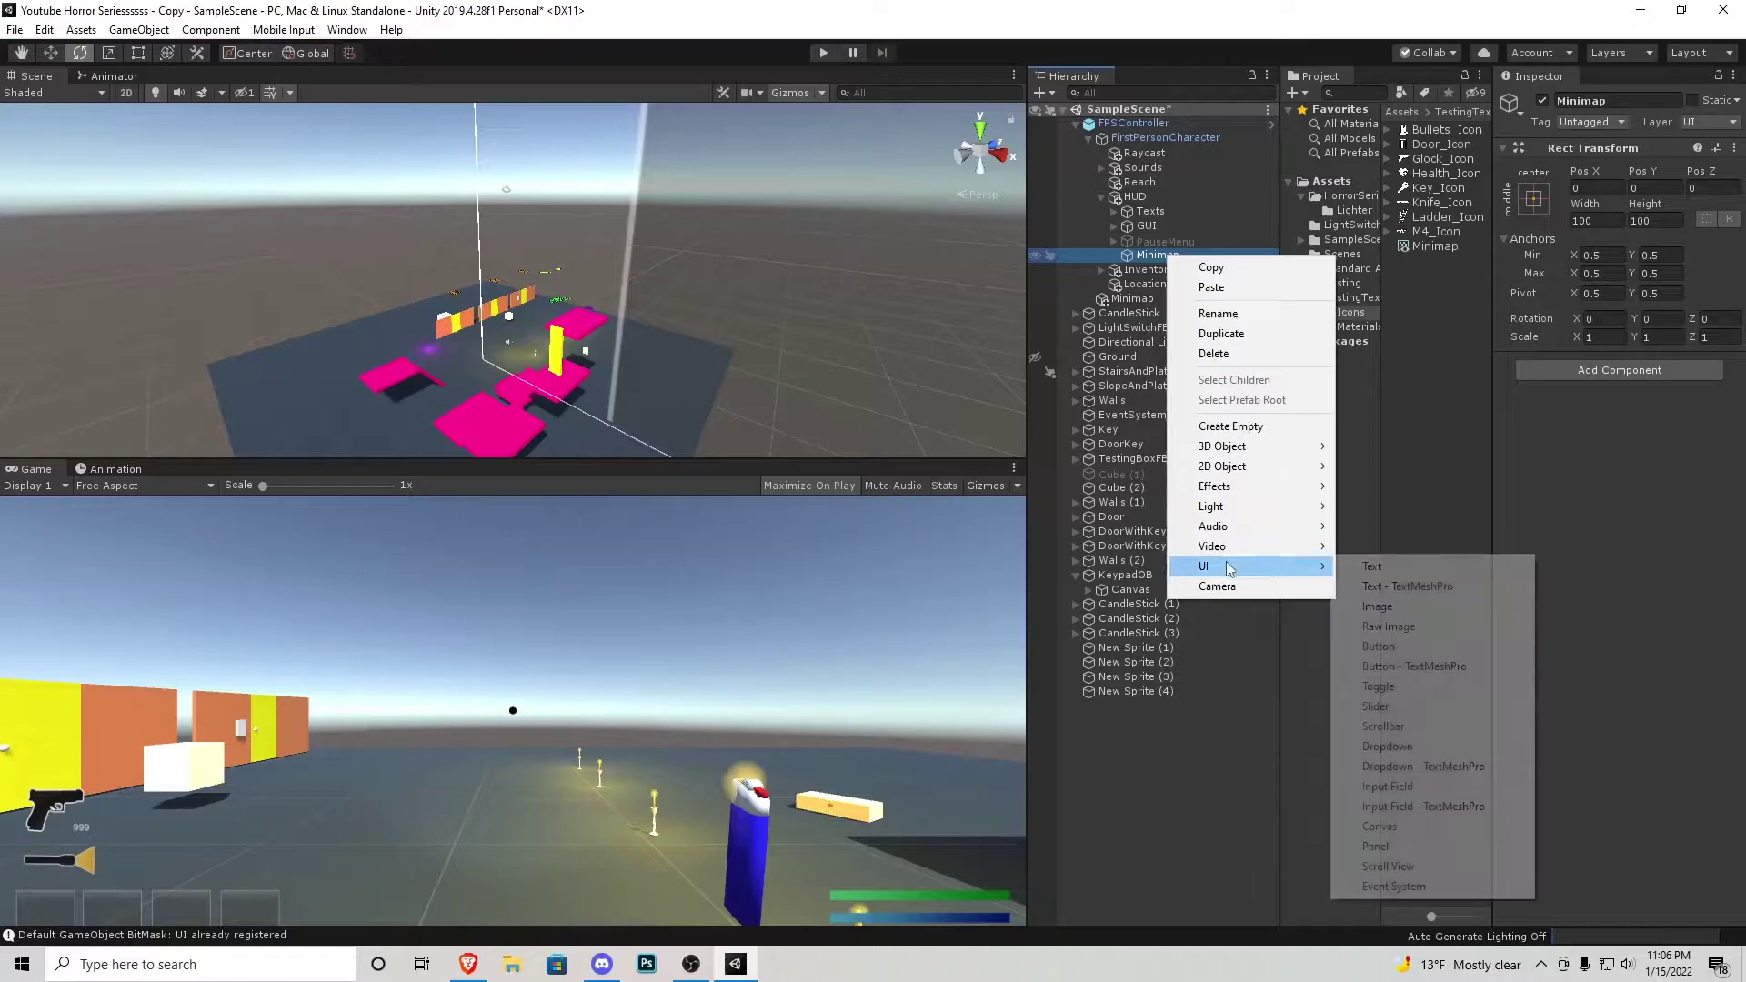
left_click(1413, 632)
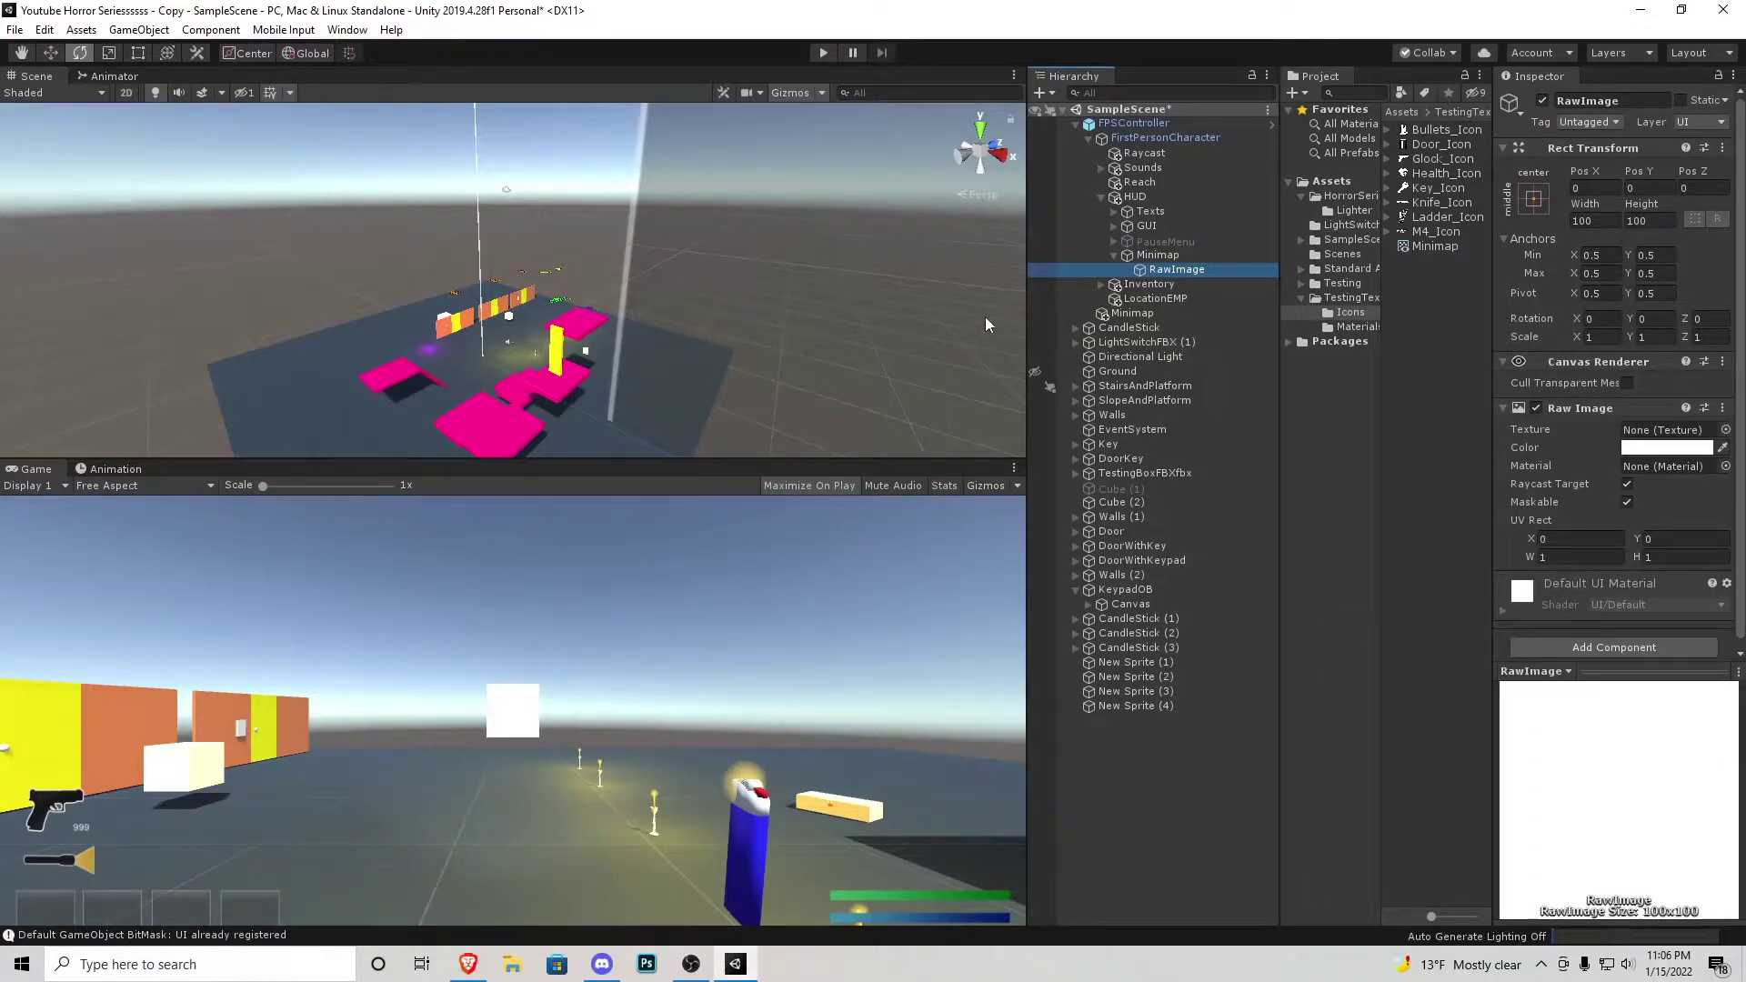
Set the HUD Raw Image's width and height to 250
double_click(1175, 270)
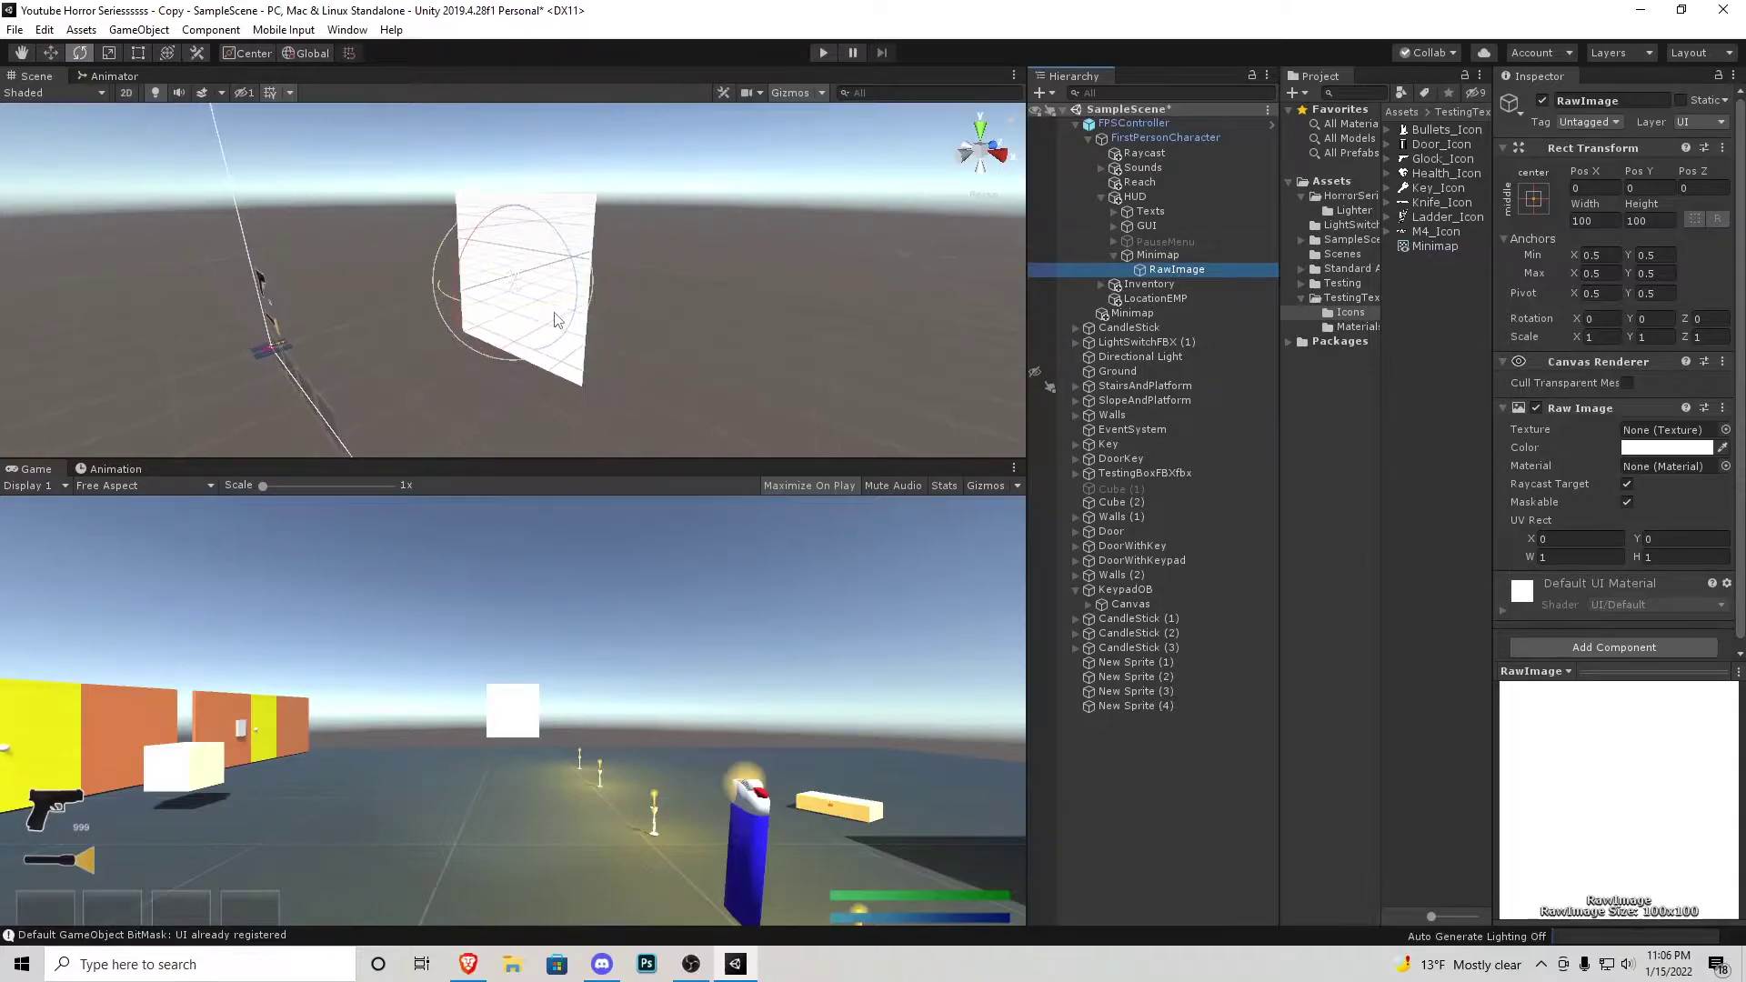
scroll(600, 307, "down", 5)
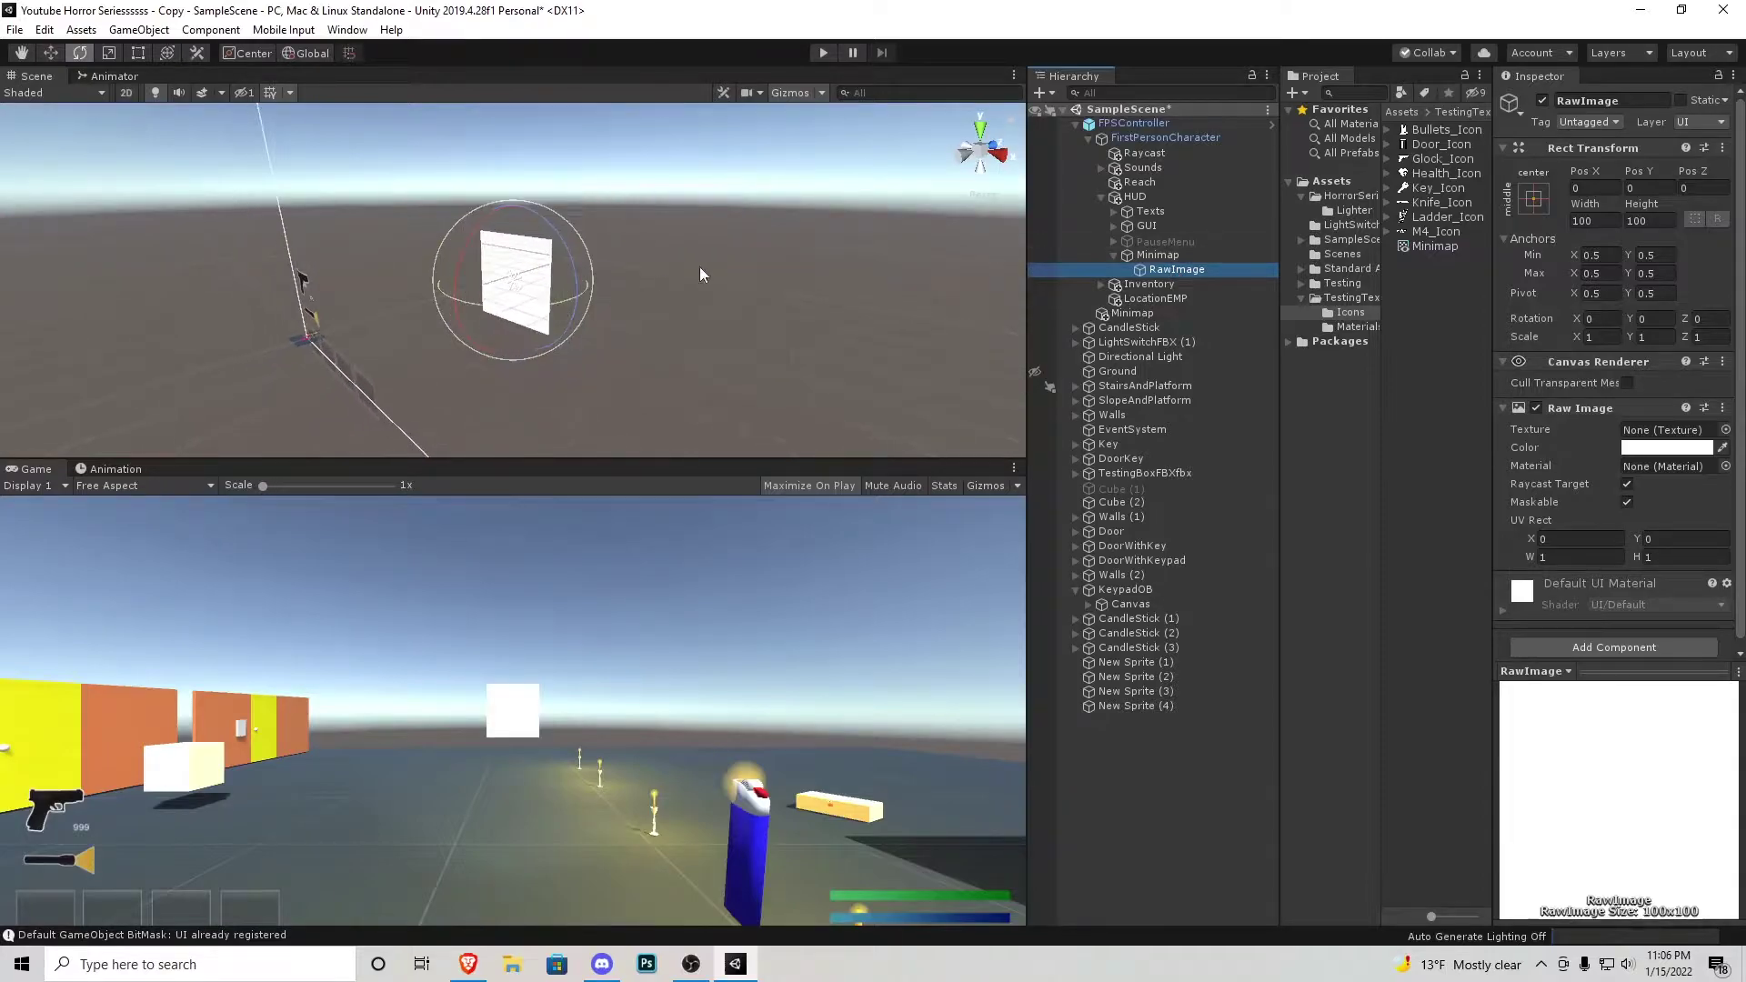
left_click(966, 163)
left_click(980, 149)
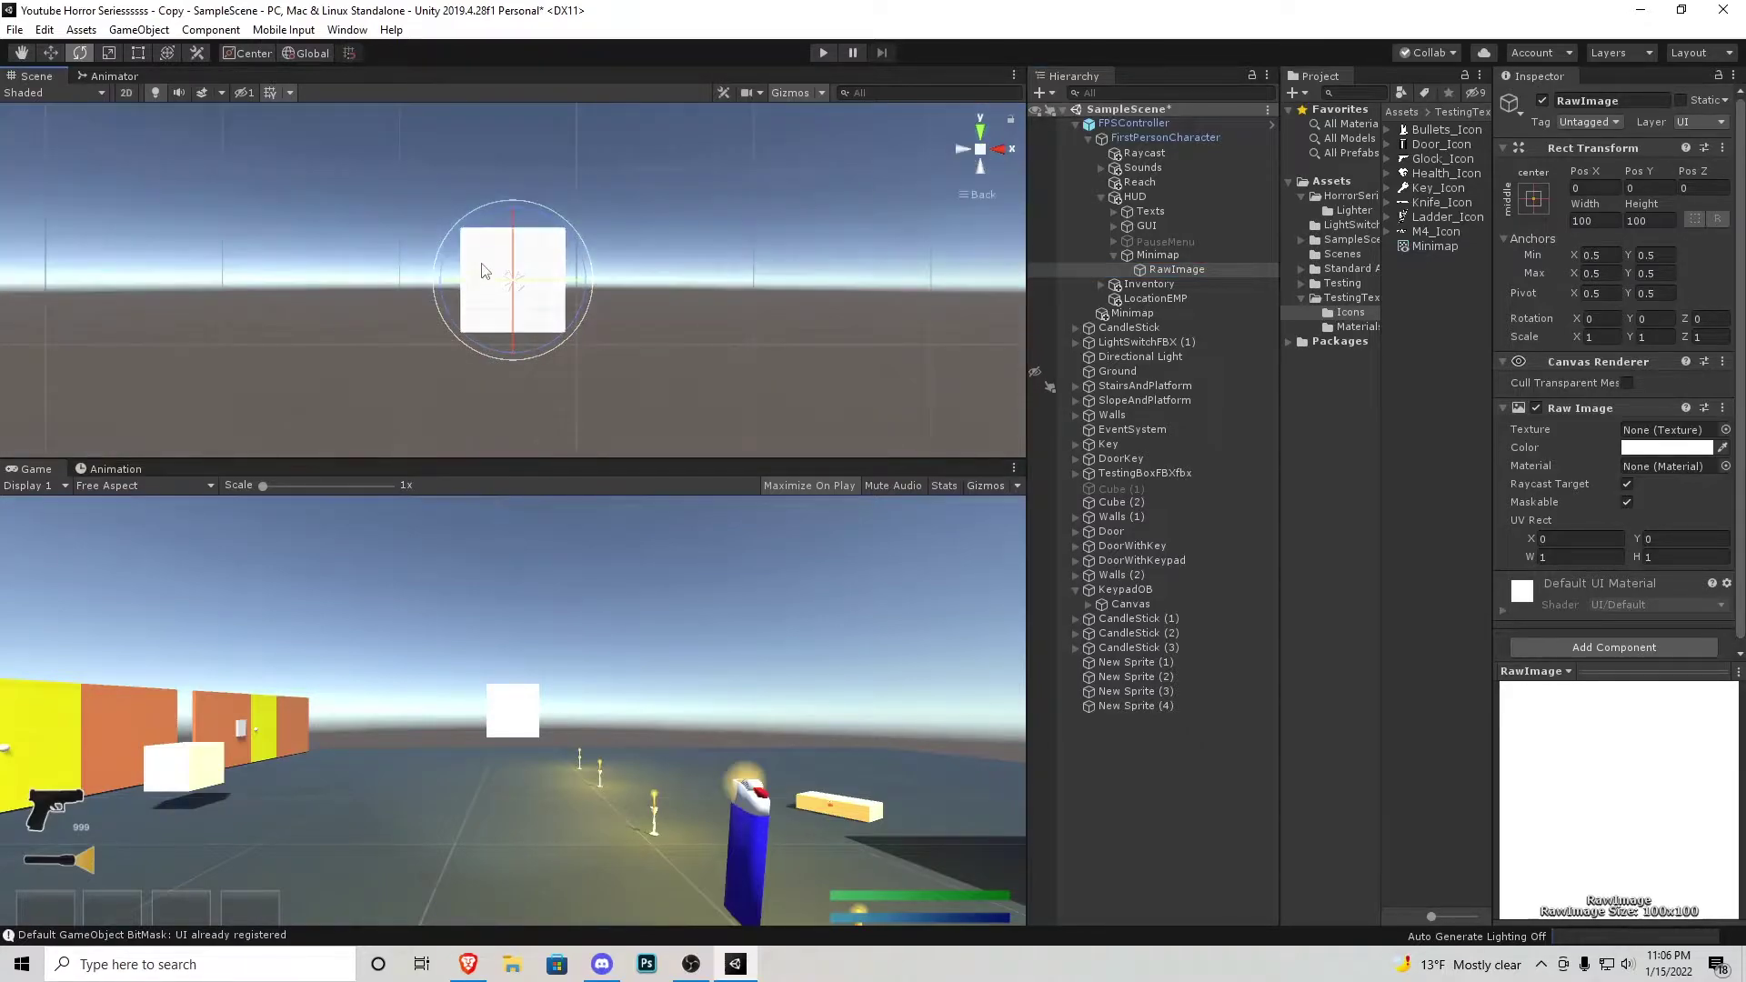
scroll(469, 289, "down", 4)
scroll(468, 289, "up", 4)
left_click(1606, 220)
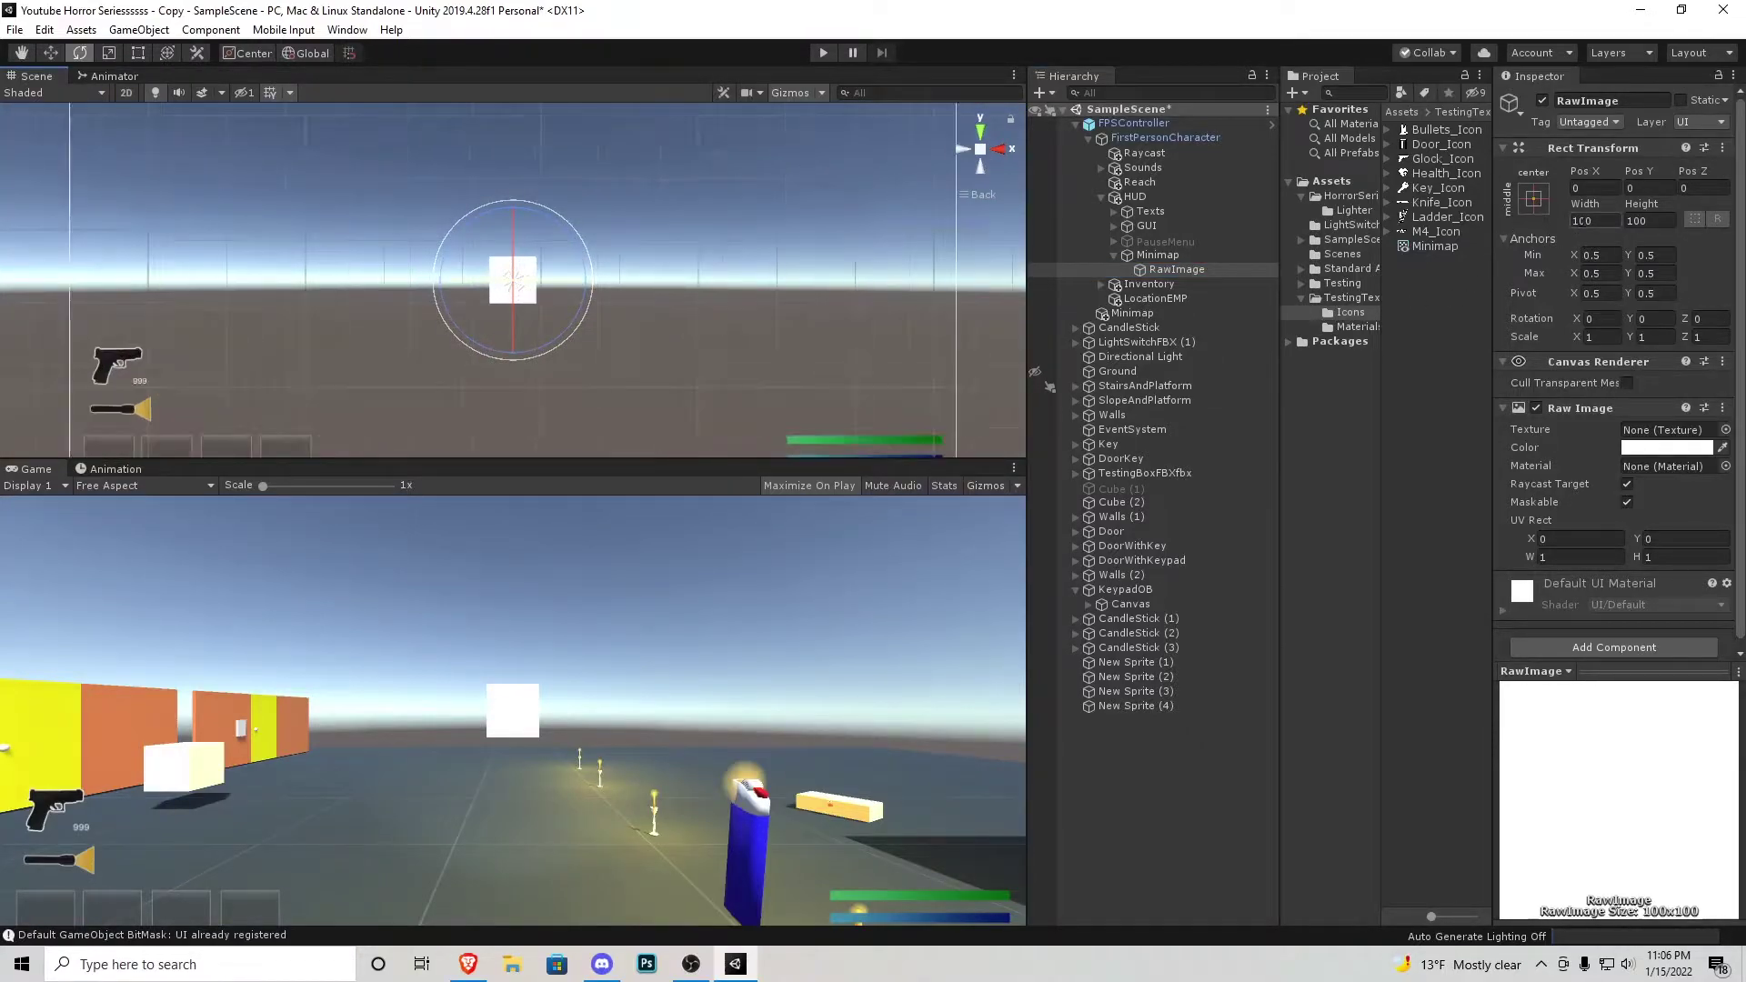
type("250")
key("Tab")
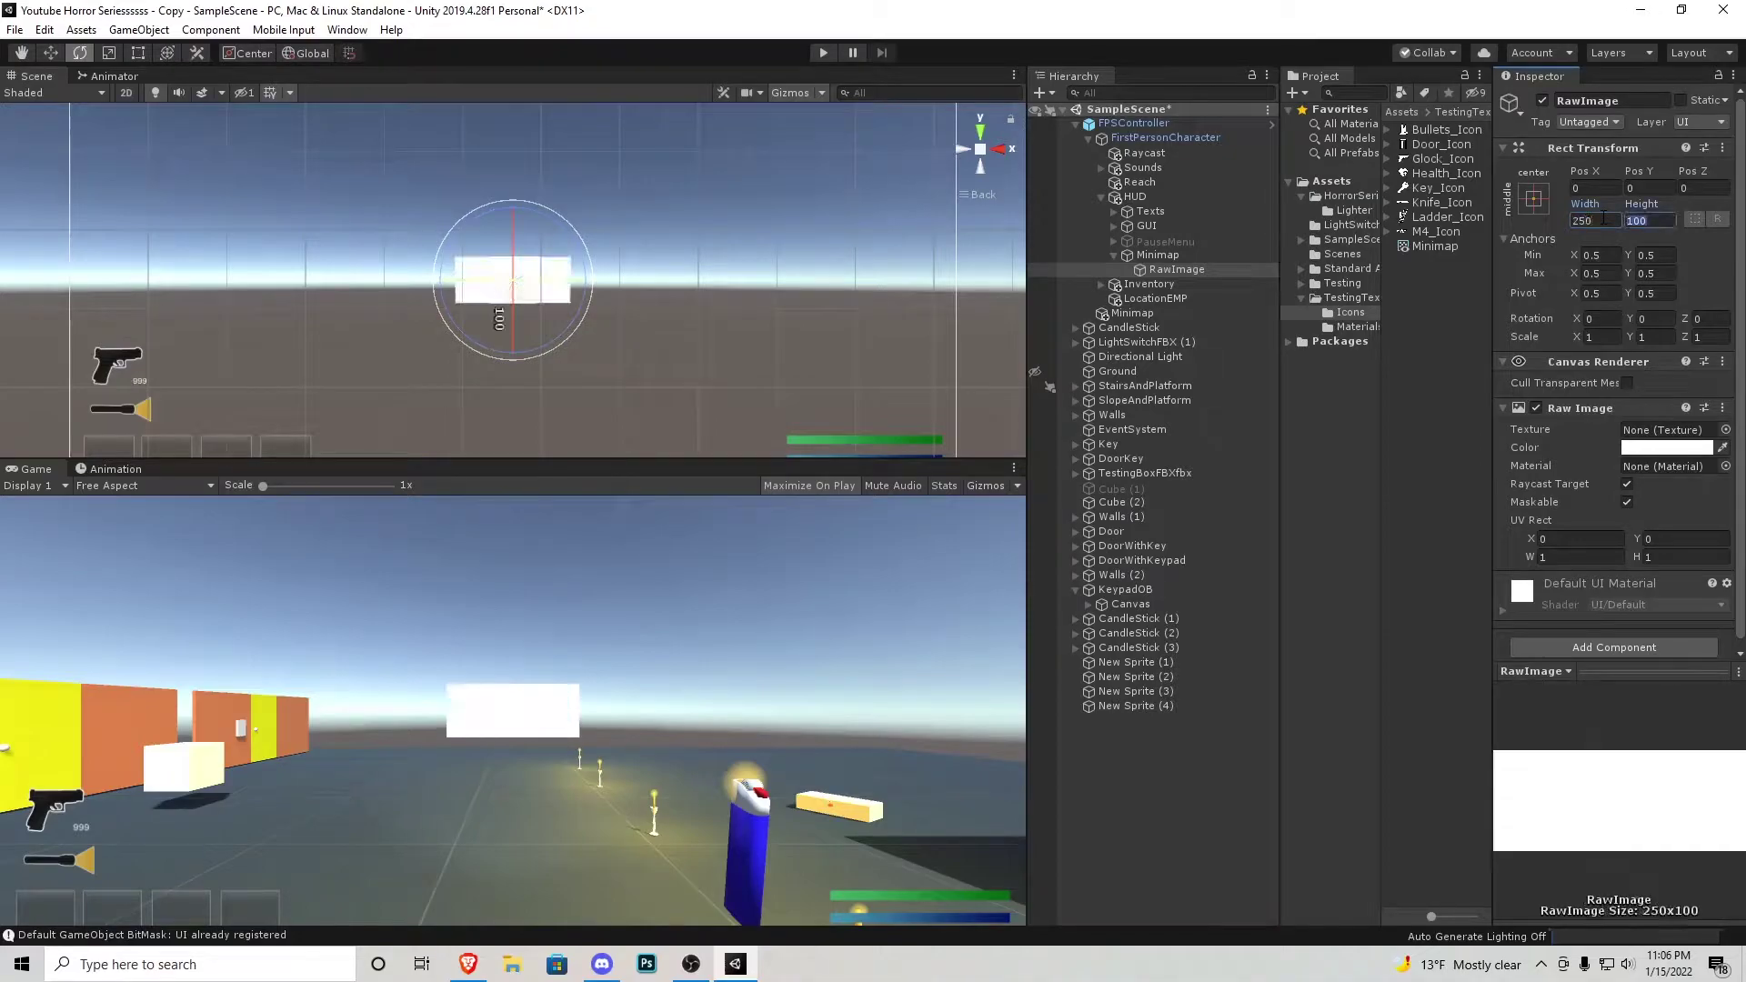
type("250")
Move the Raw Image into the upper-left corner of the HUD canvas, at about X -789, Y 234
scroll(762, 297, "down", 2)
key("w")
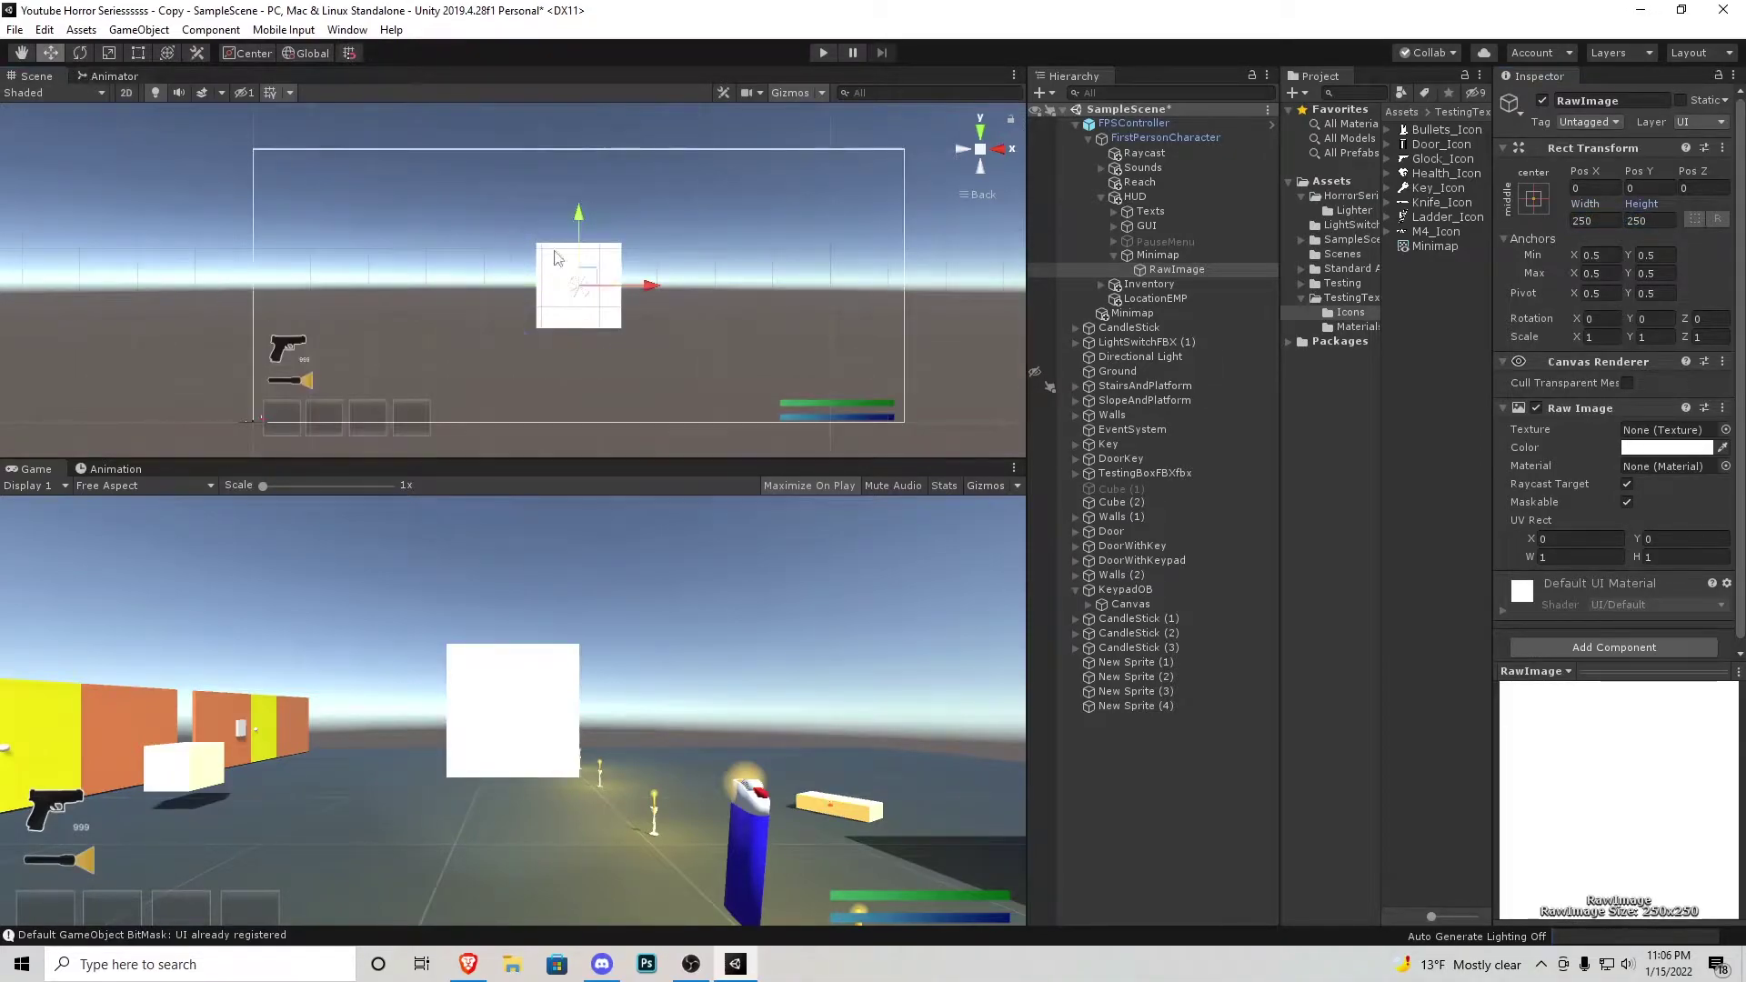
left_click_drag(582, 289, 328, 205)
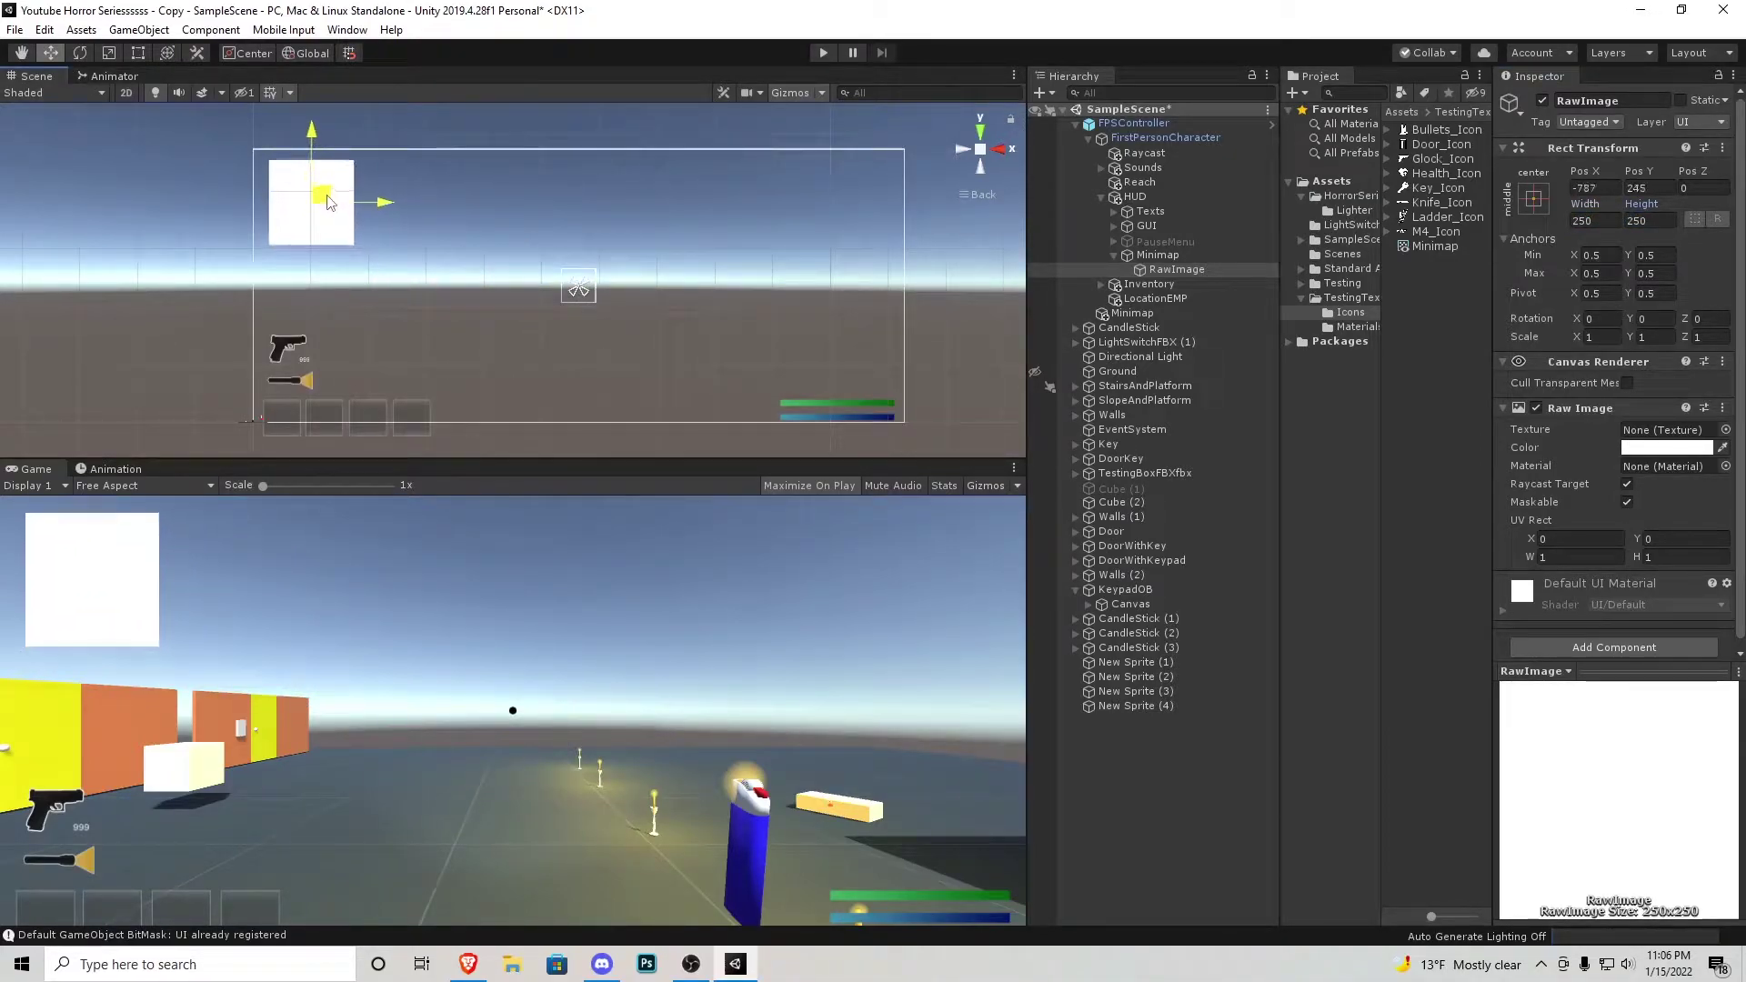
Rename the HUD's Raw Image as Ouline
double_click(1177, 271)
left_click(1197, 278)
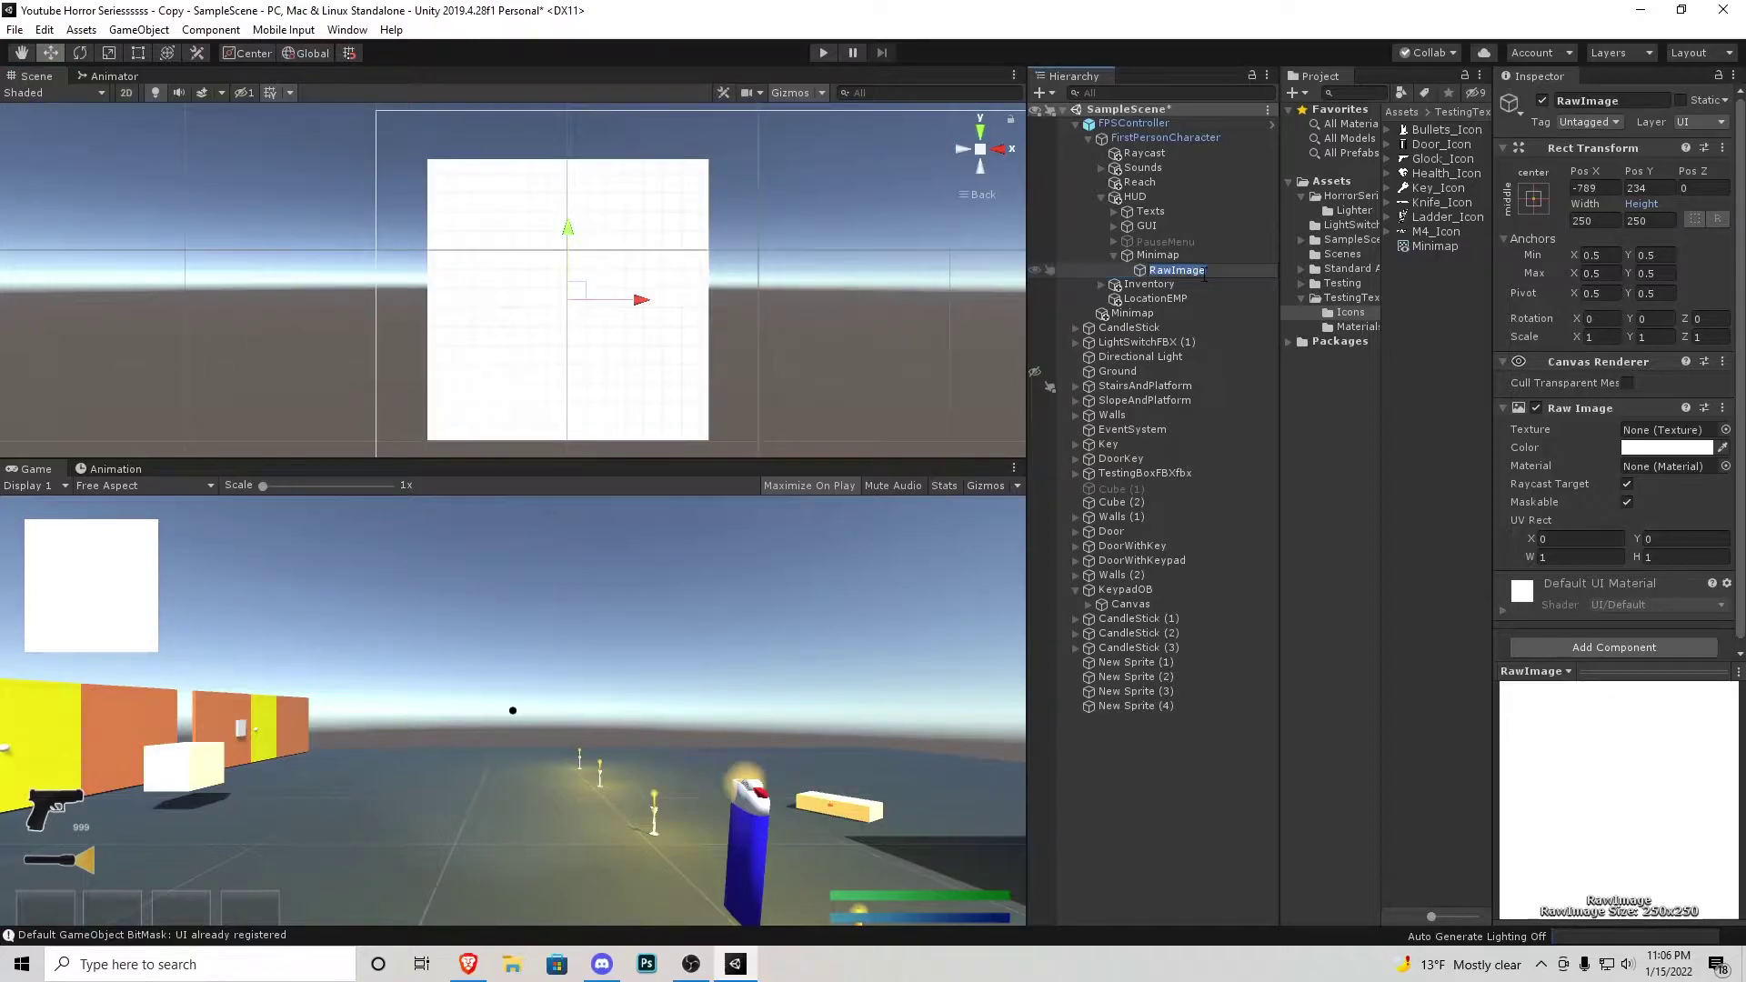
type("Outline")
key("Return")
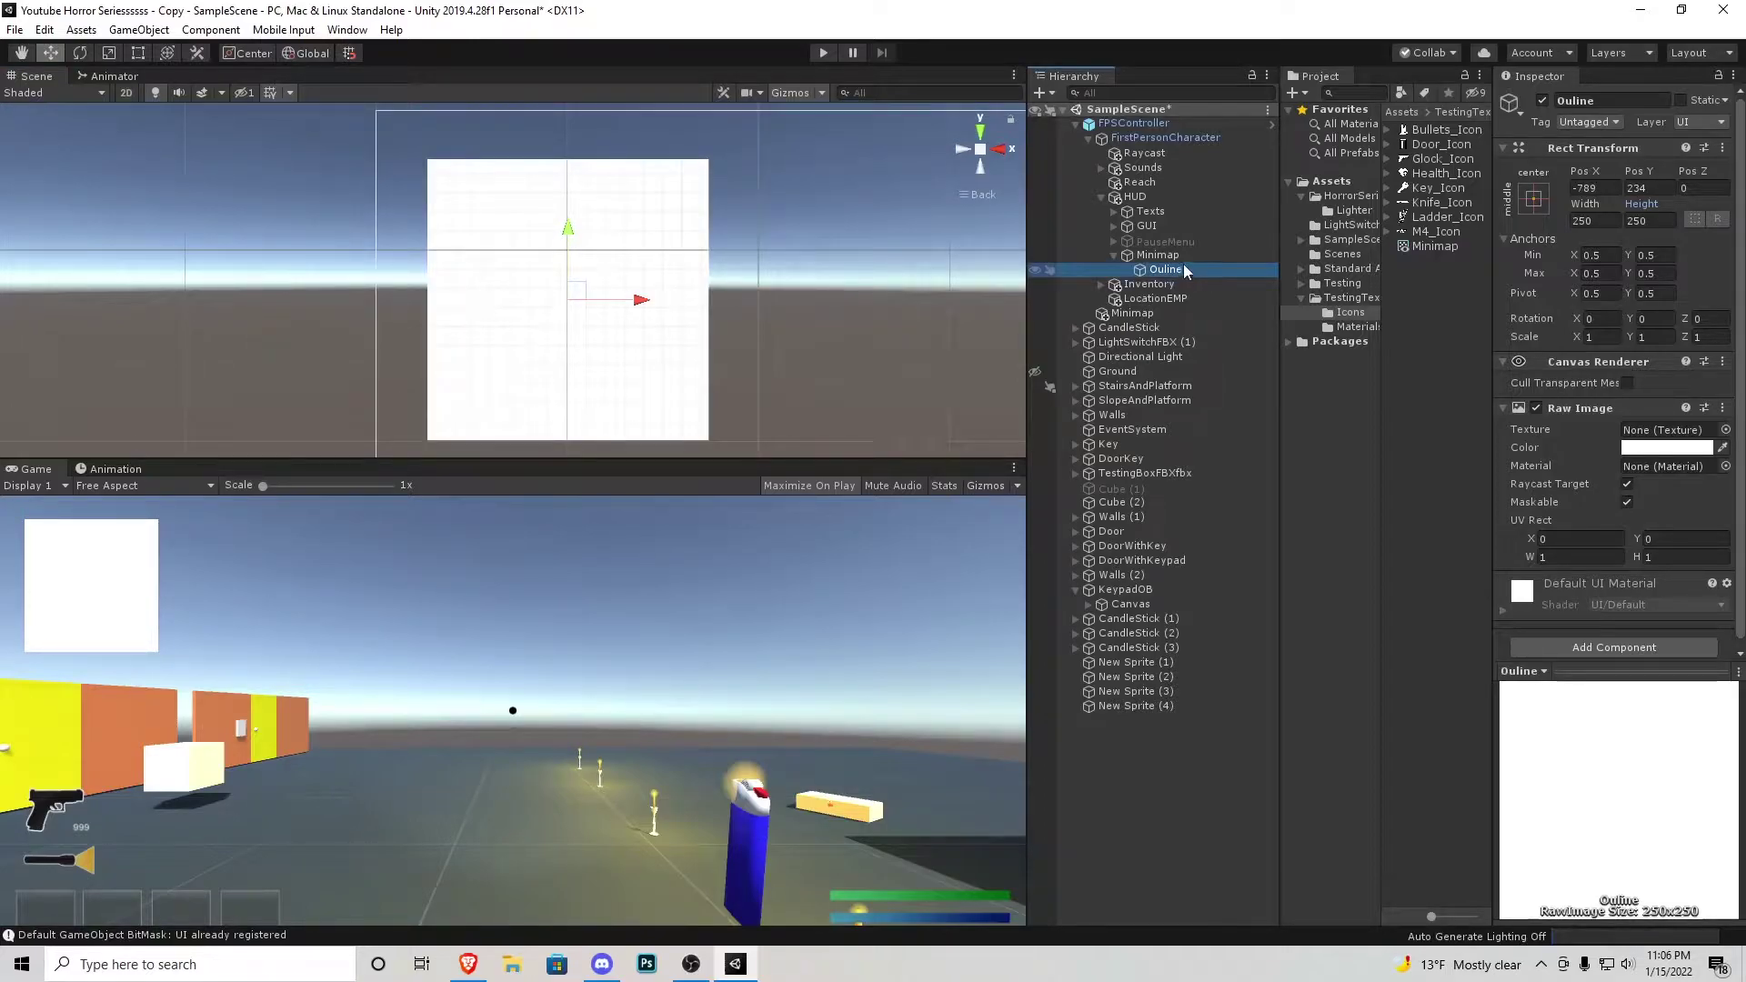
Add a Raw Image named Minimap as a child of Ouline and assign the Minimap render texture to it
right_click(1180, 272)
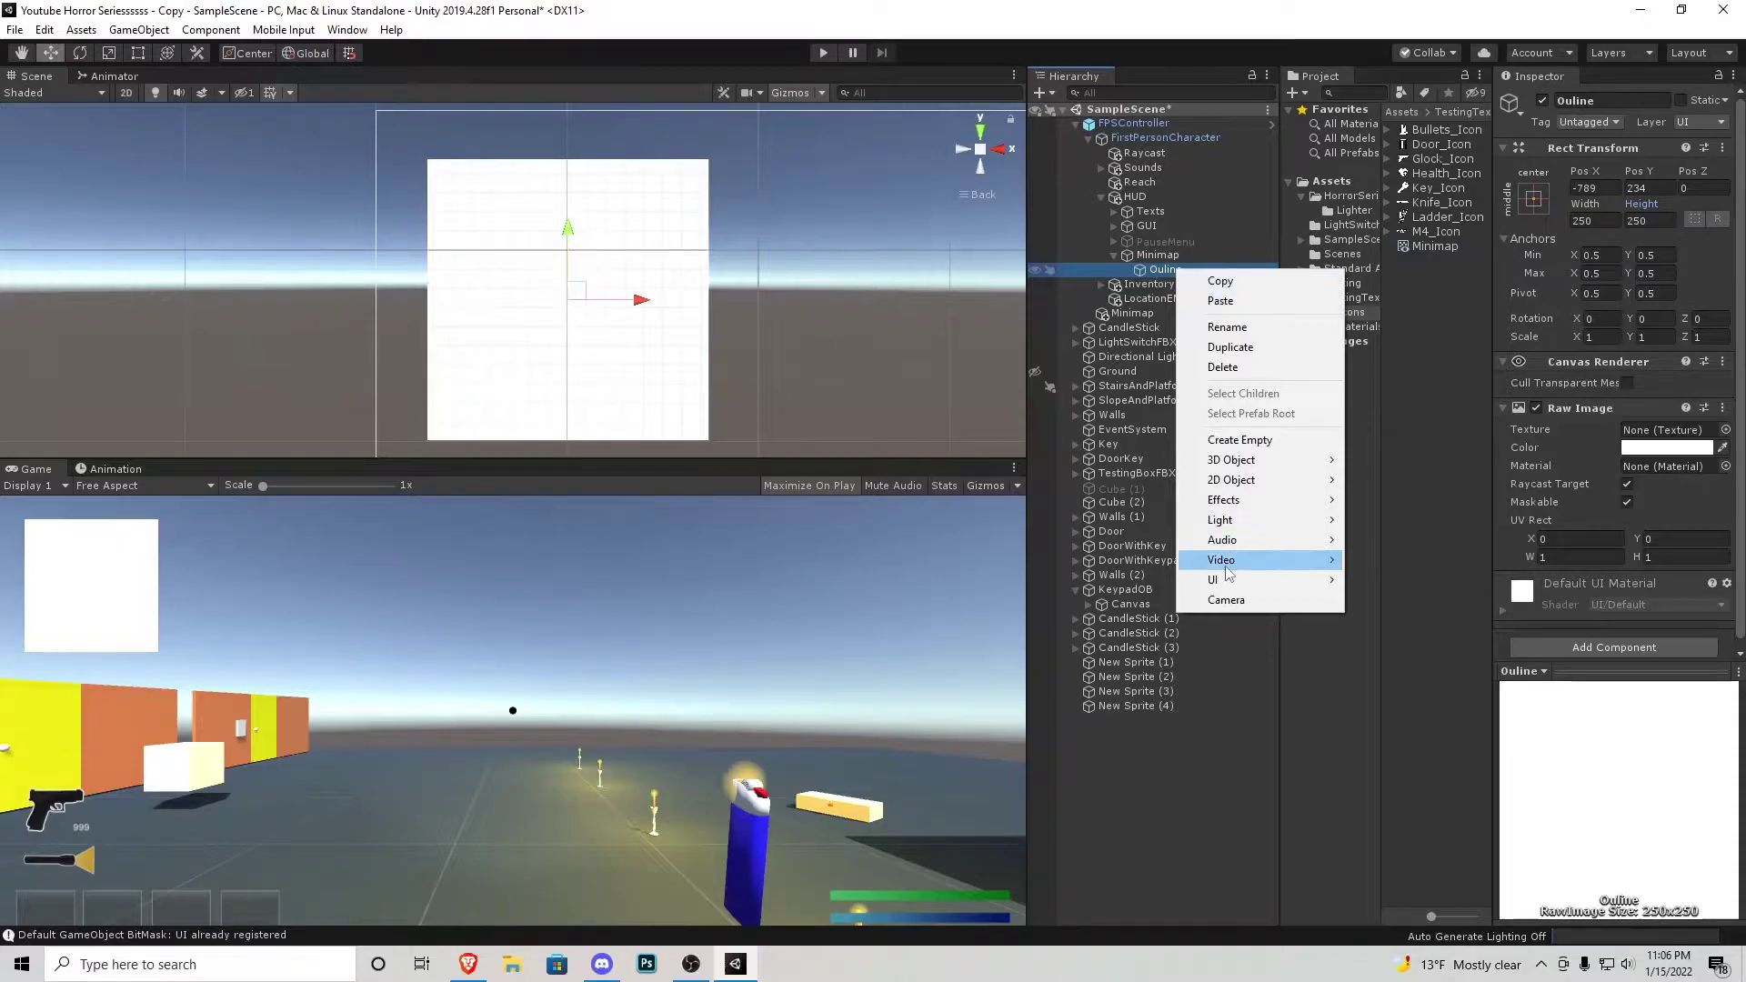
mouse_move(1291, 581)
left_click(1405, 640)
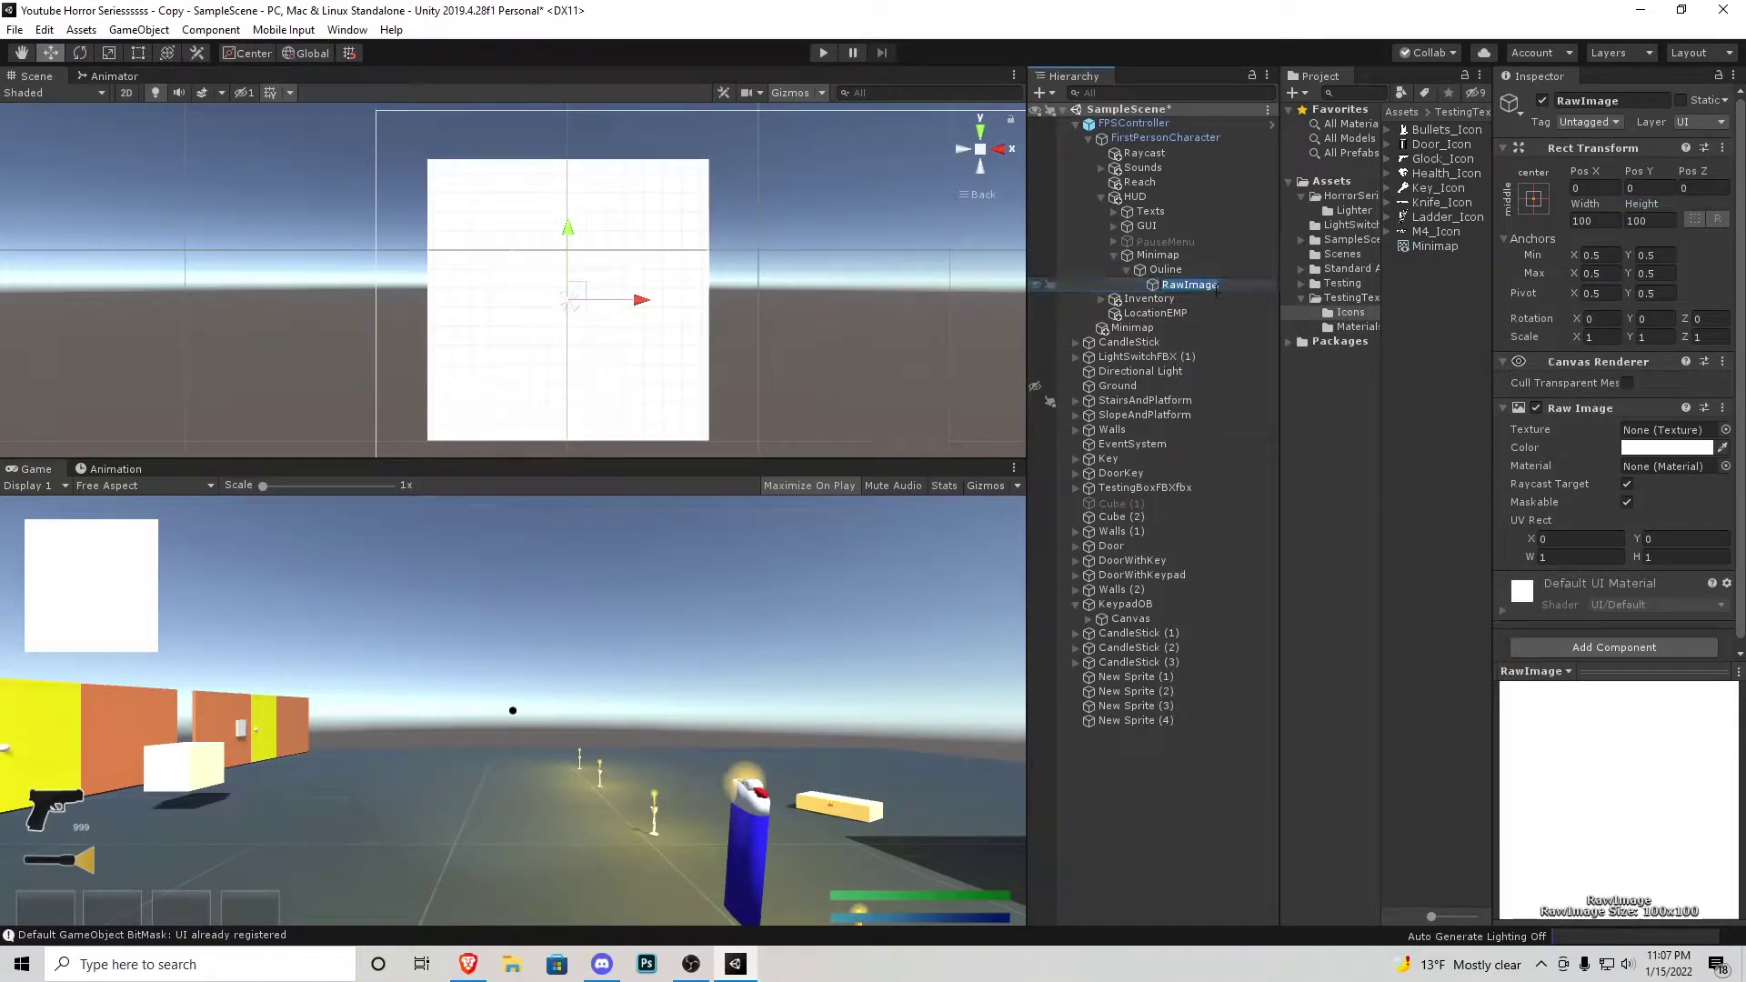
type("Minilmap")
key("Return")
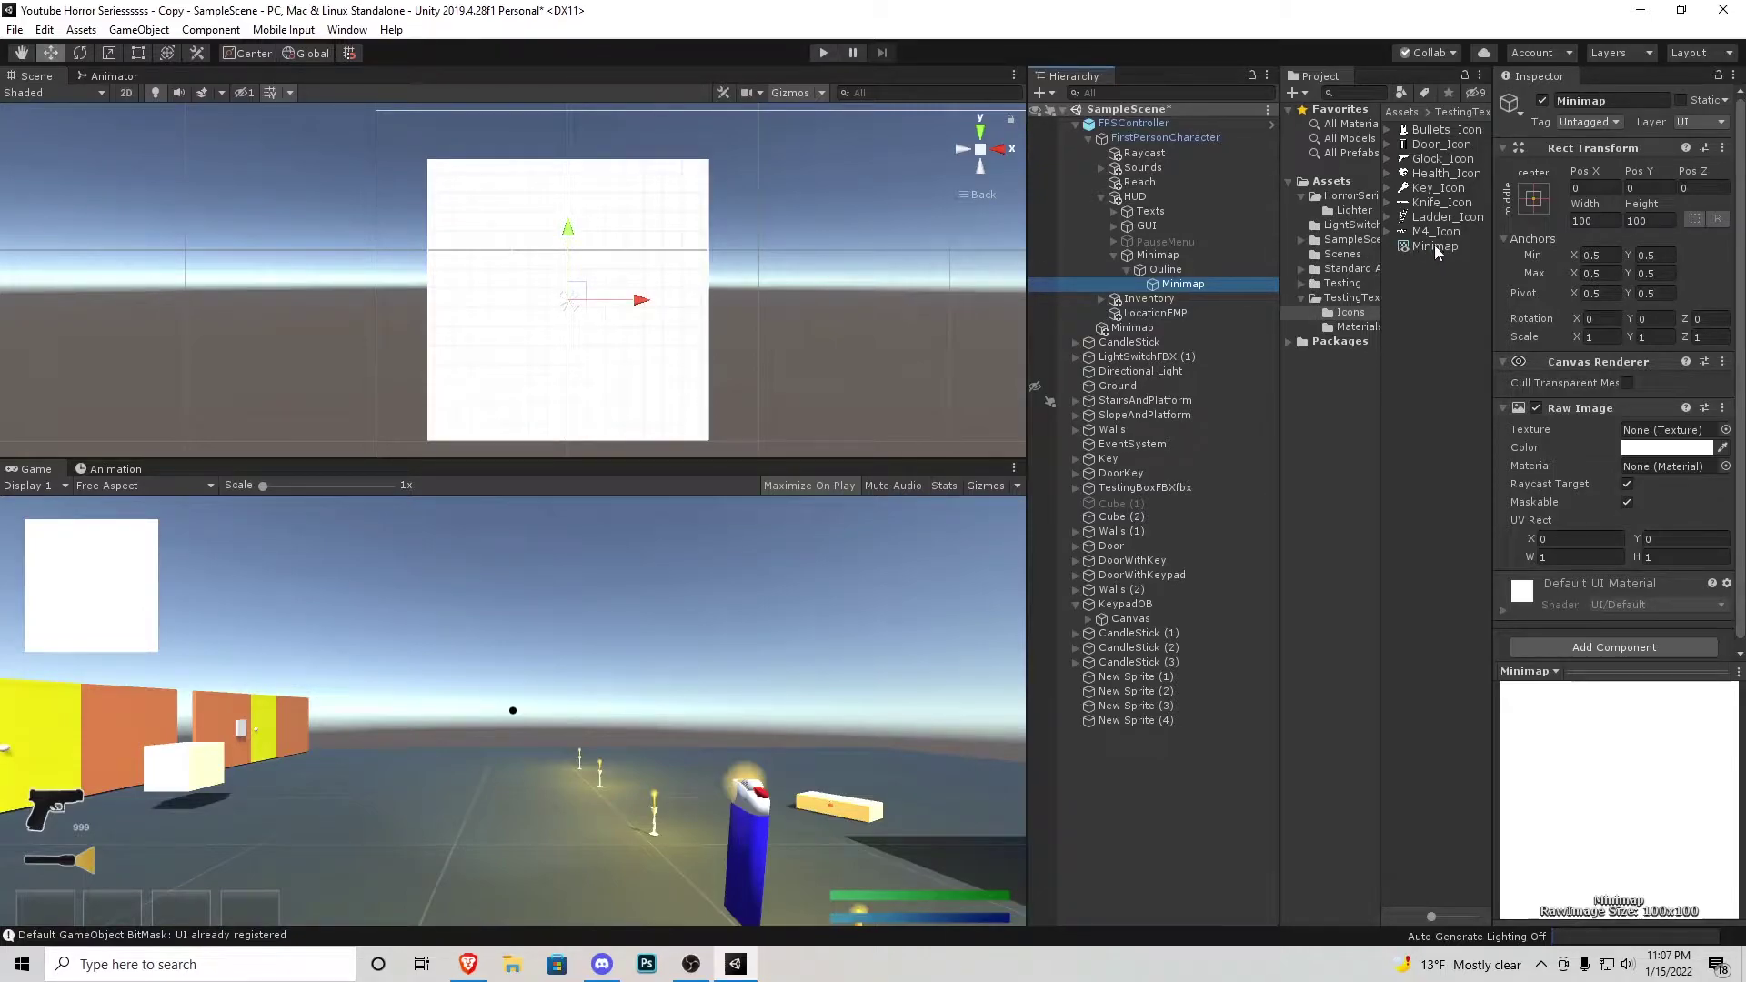
left_click_drag(1433, 247, 1669, 432)
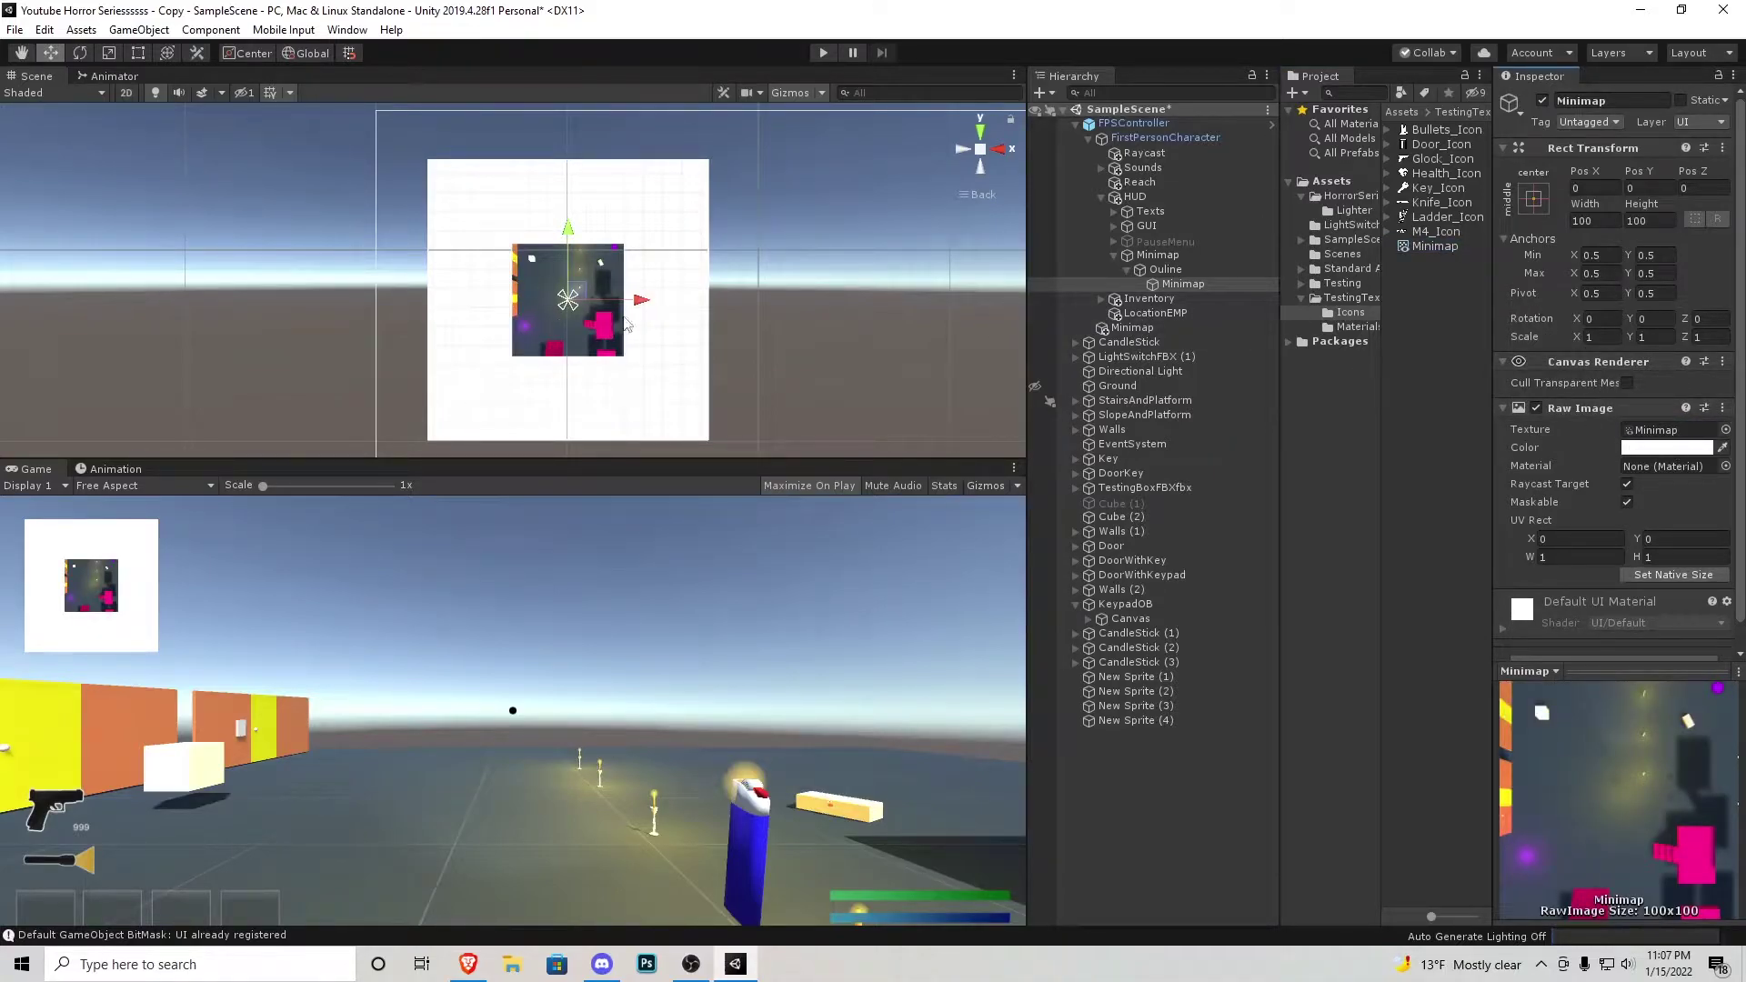
Set the child Minimap image's width and height to 240 so Ouline forms a thin border around it
scroll(663, 301, "up", 3)
middle_click_drag(694, 353, 574, 312)
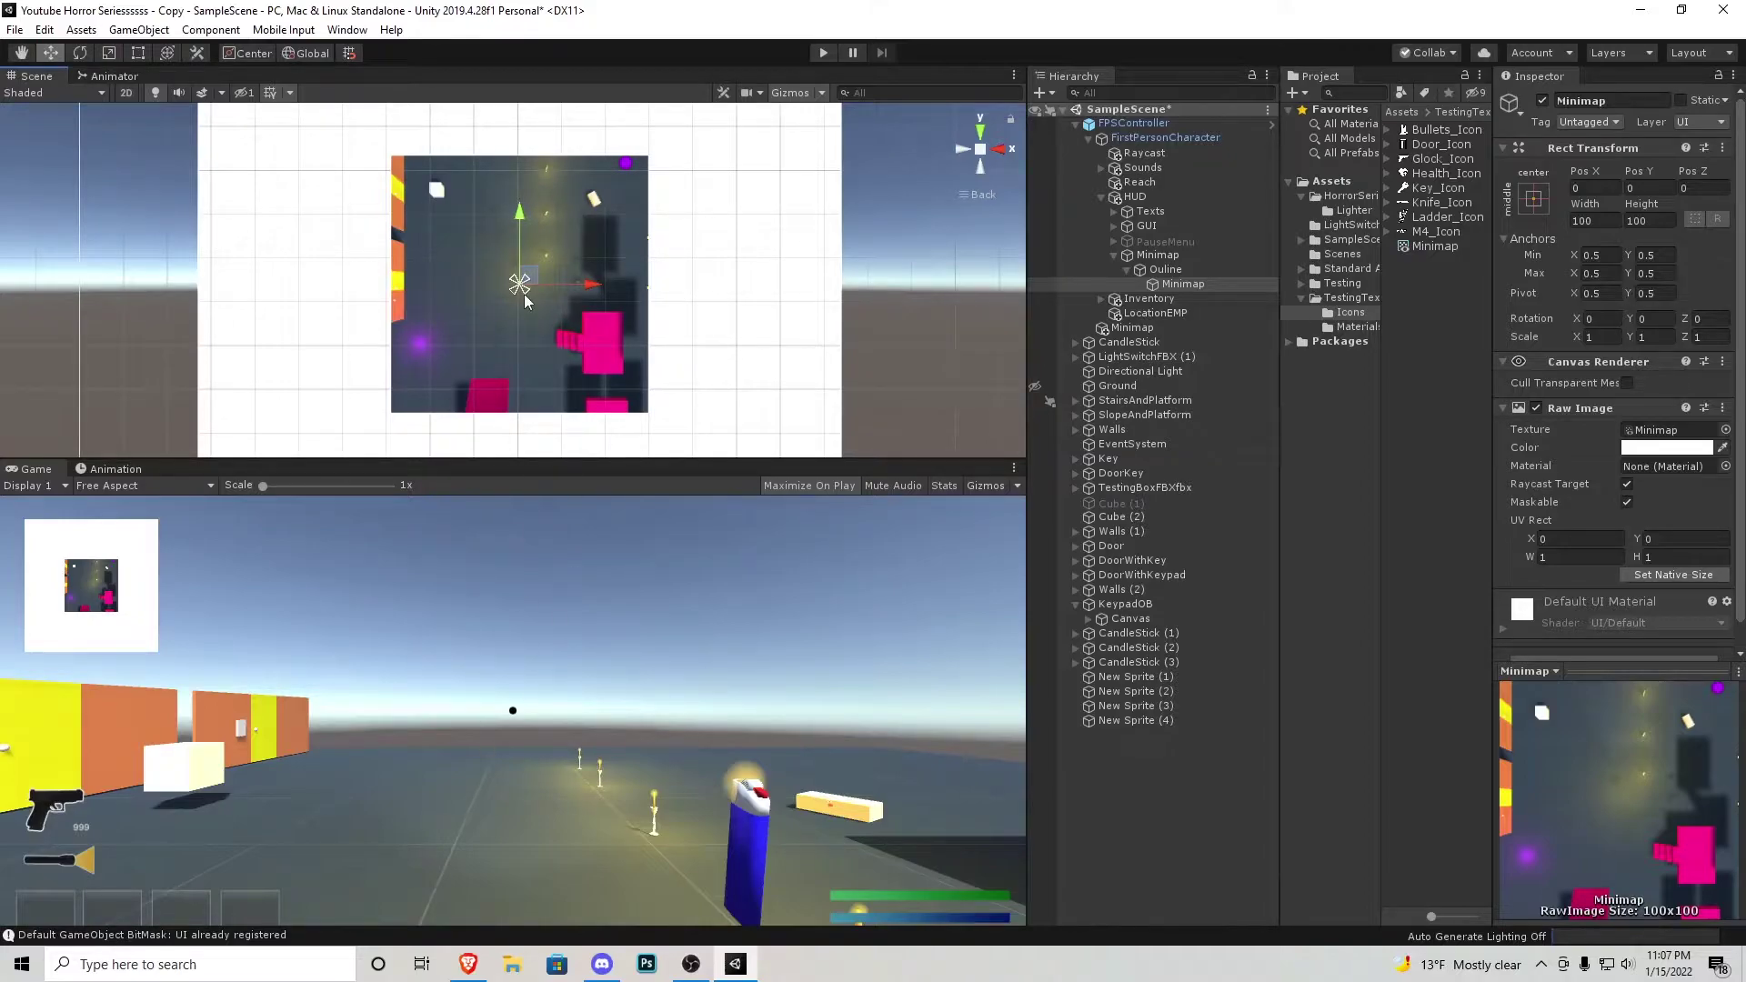
scroll(526, 302, "down", 3)
left_click(1605, 223)
type("240")
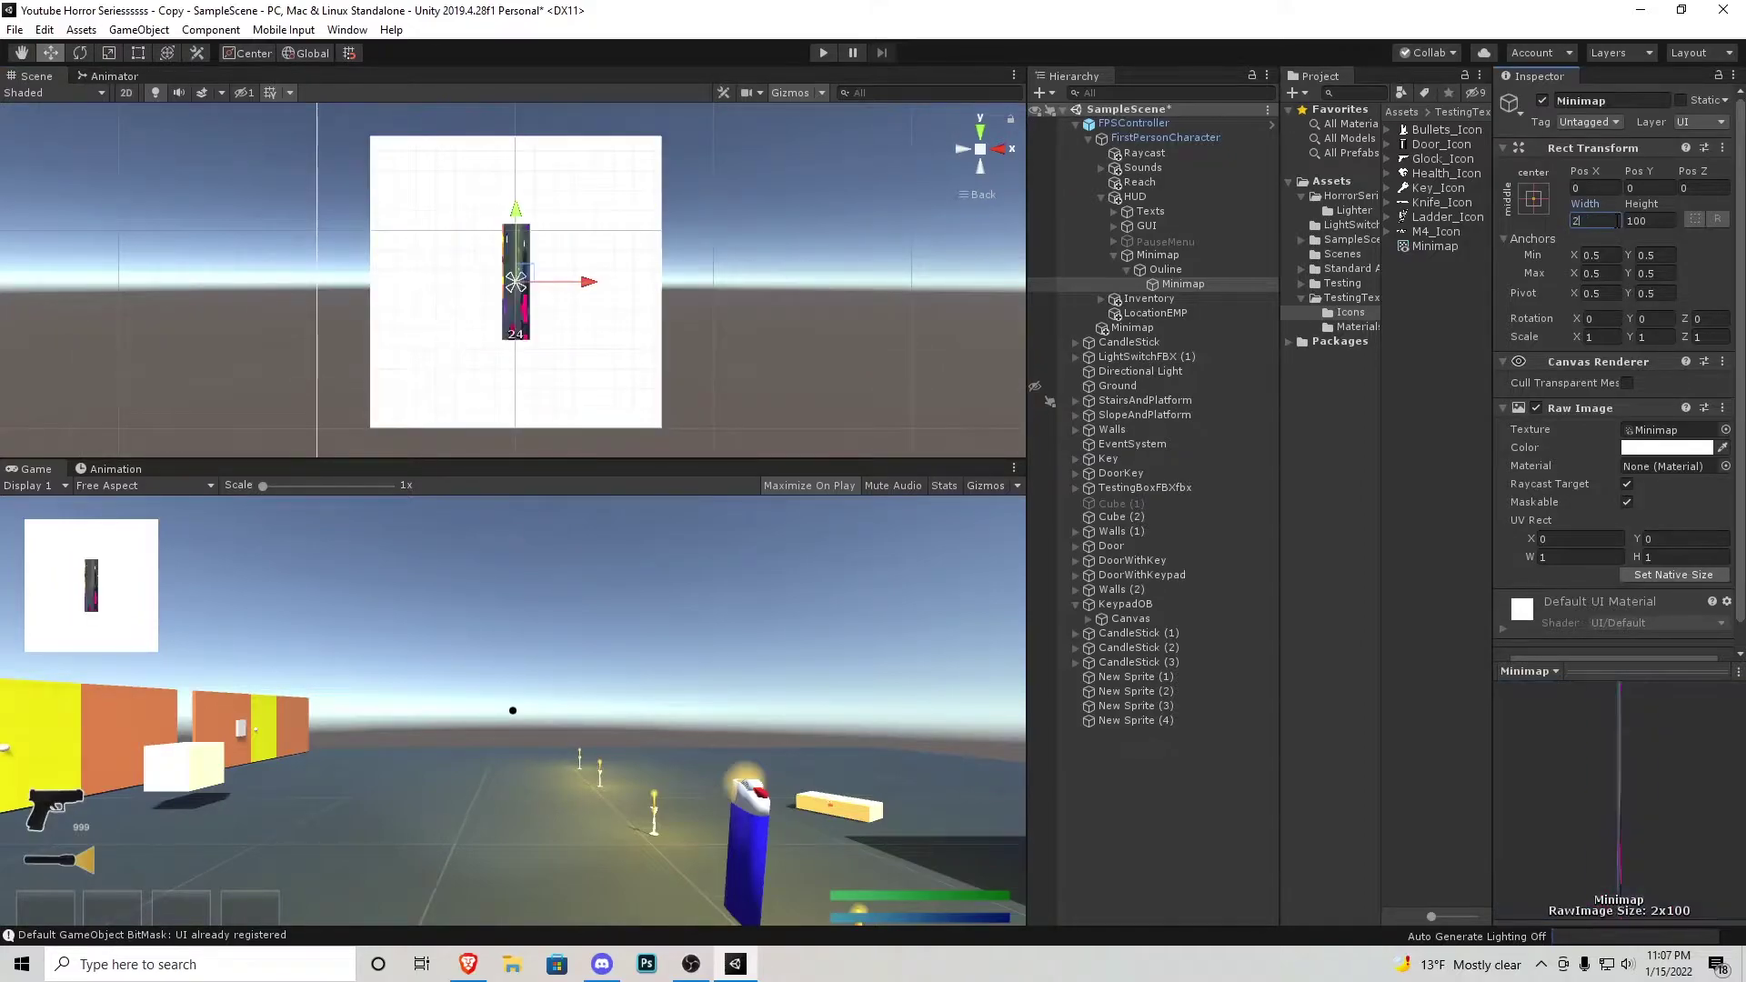
key("Tab")
type("240")
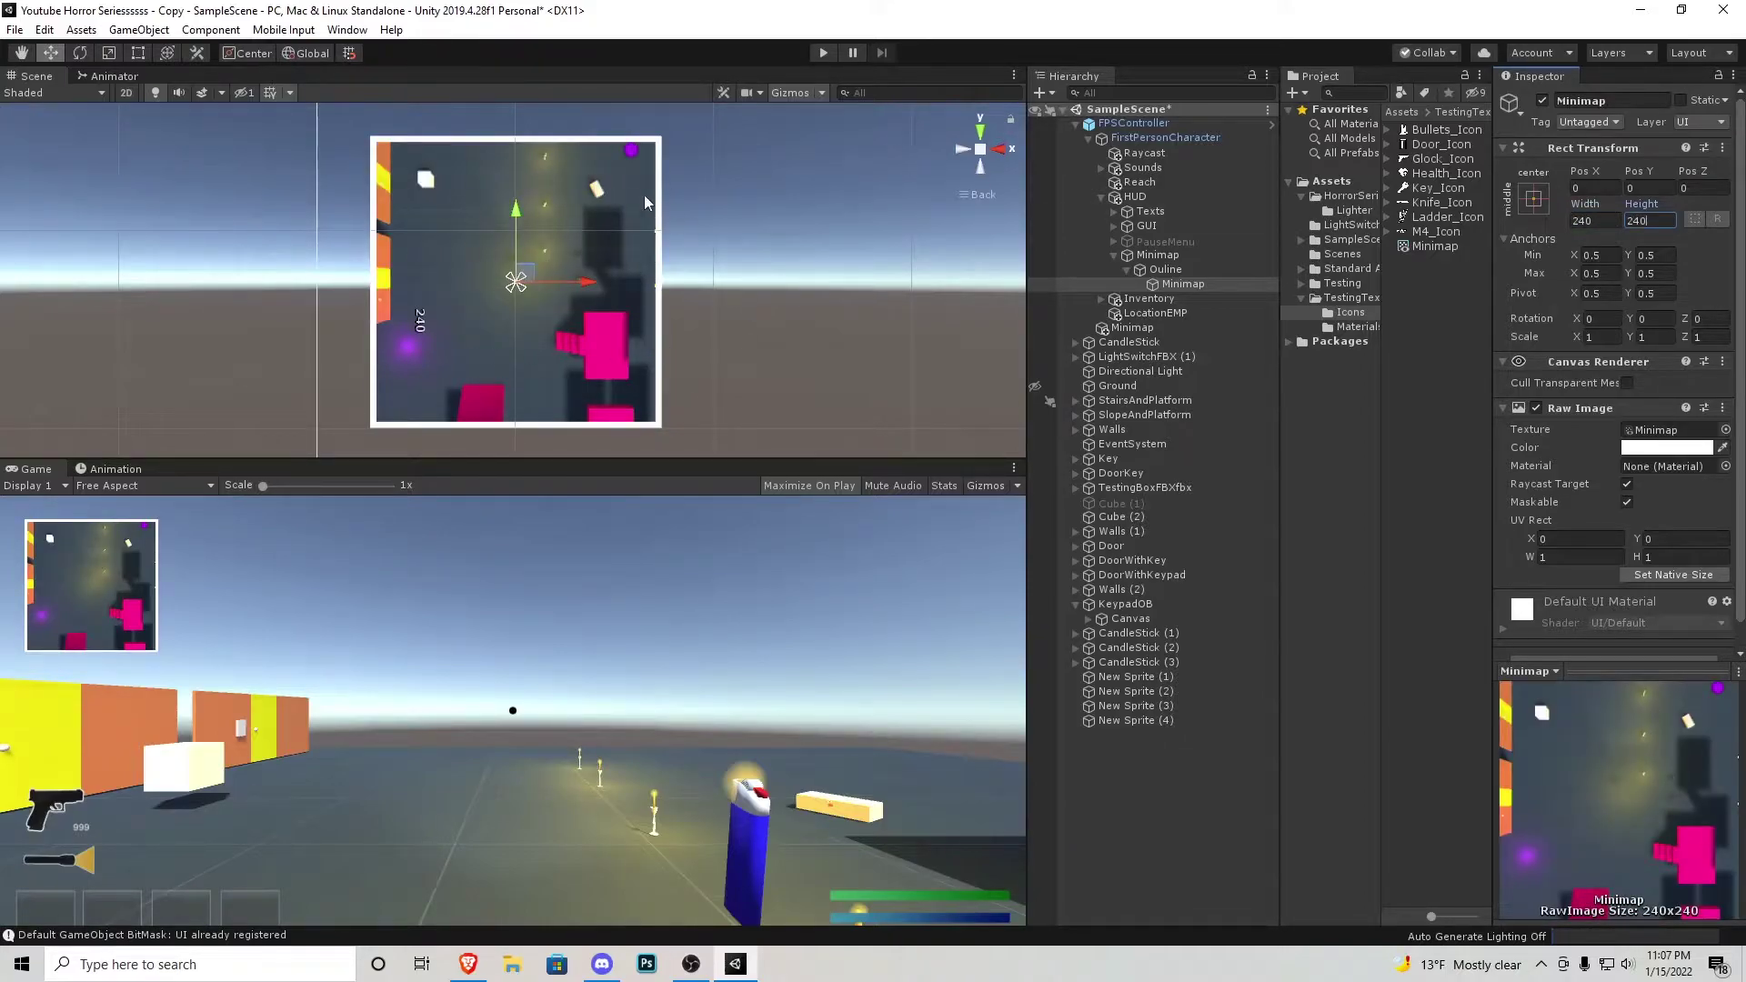
Set the Ouline image's colour to grey 525252 with an alpha of about 132
left_click(1165, 269)
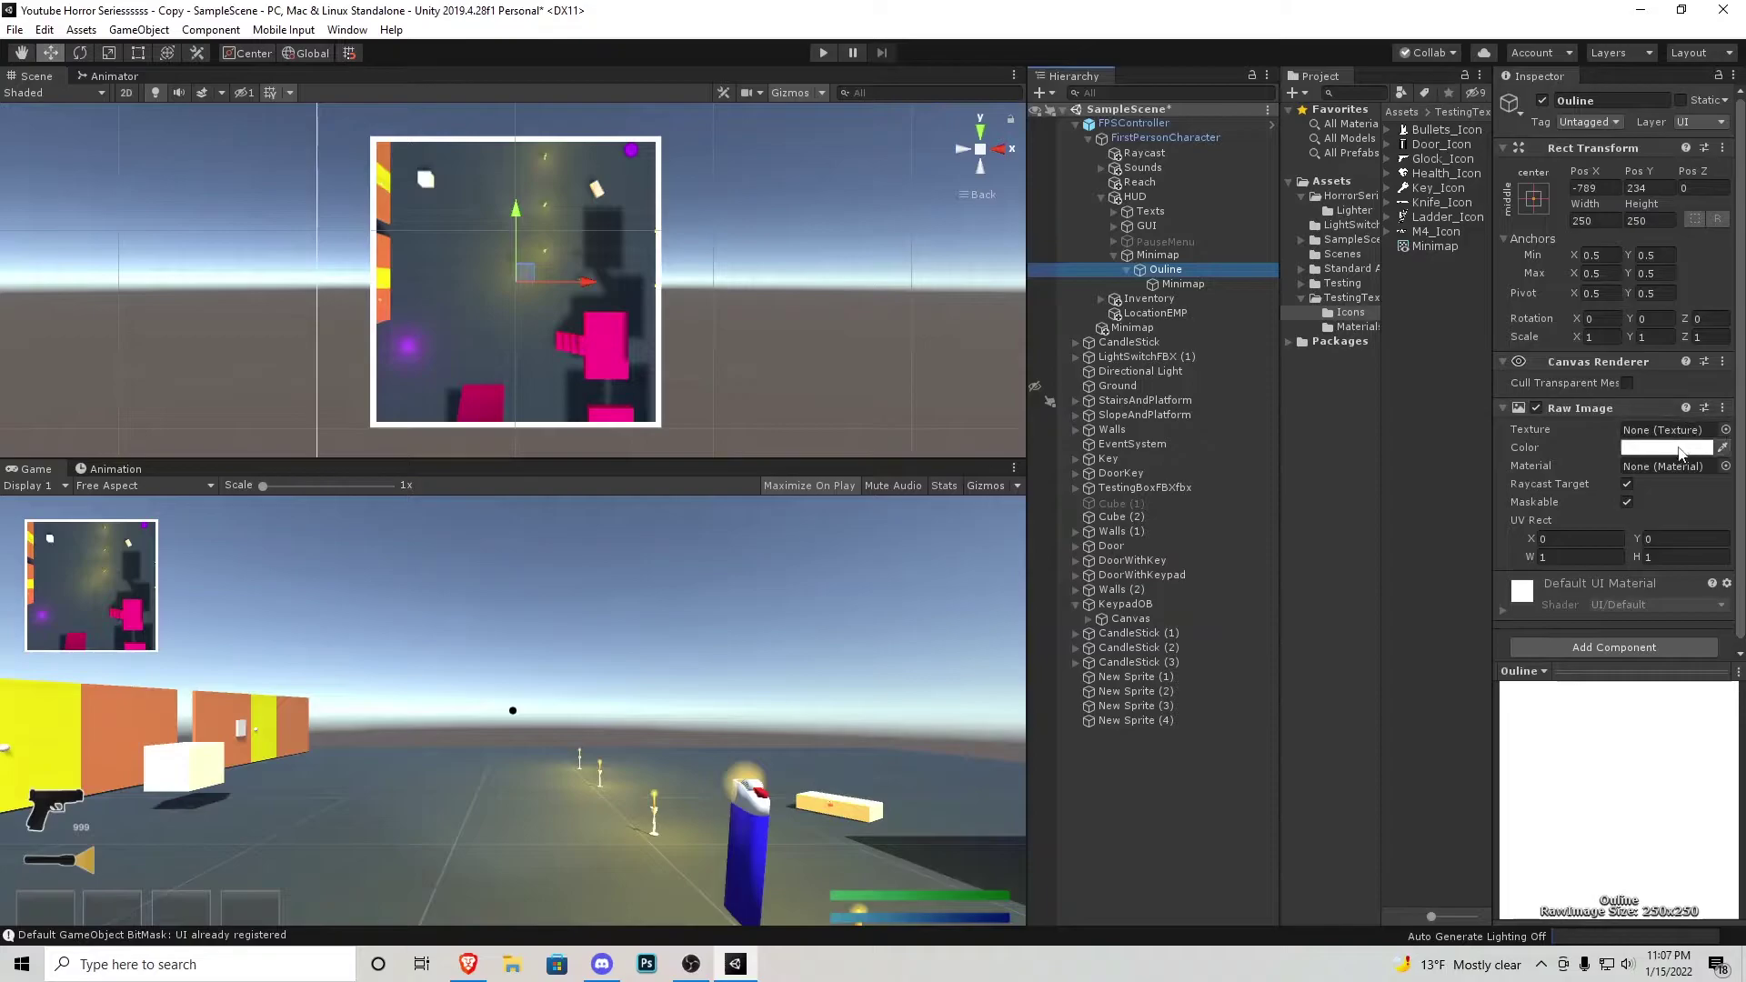
left_click(1678, 449)
left_click_drag(102, 177, 36, 190)
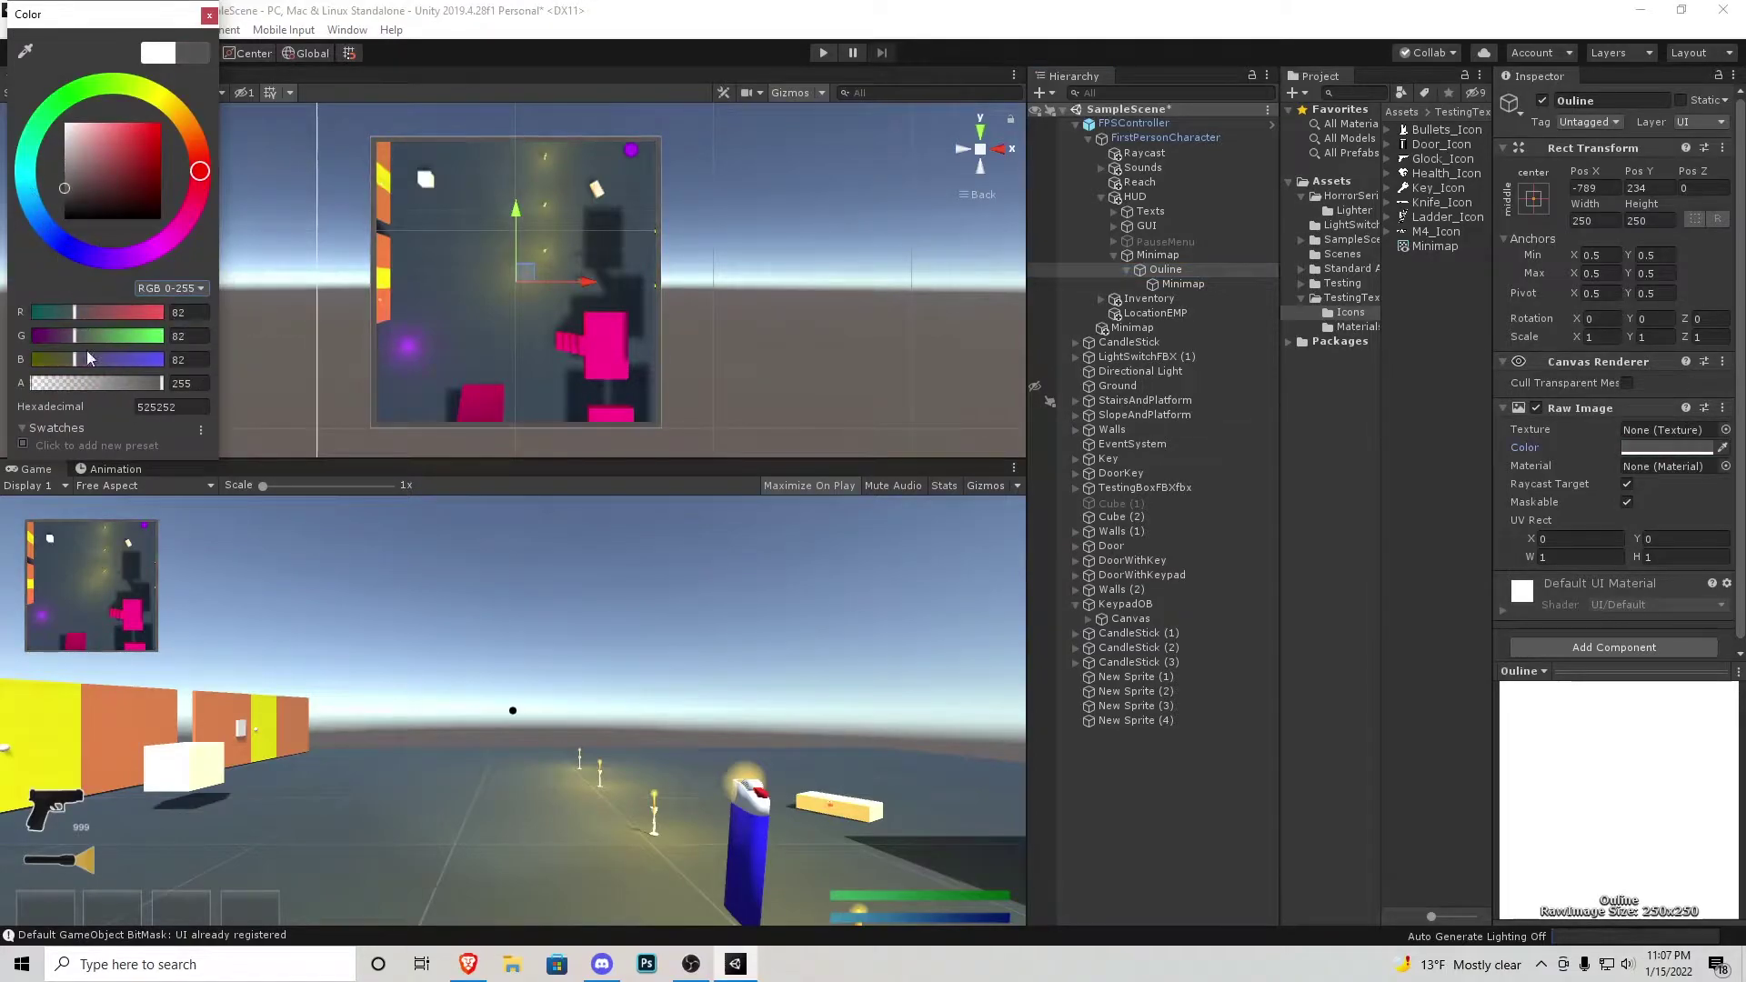
left_click_drag(109, 383, 101, 384)
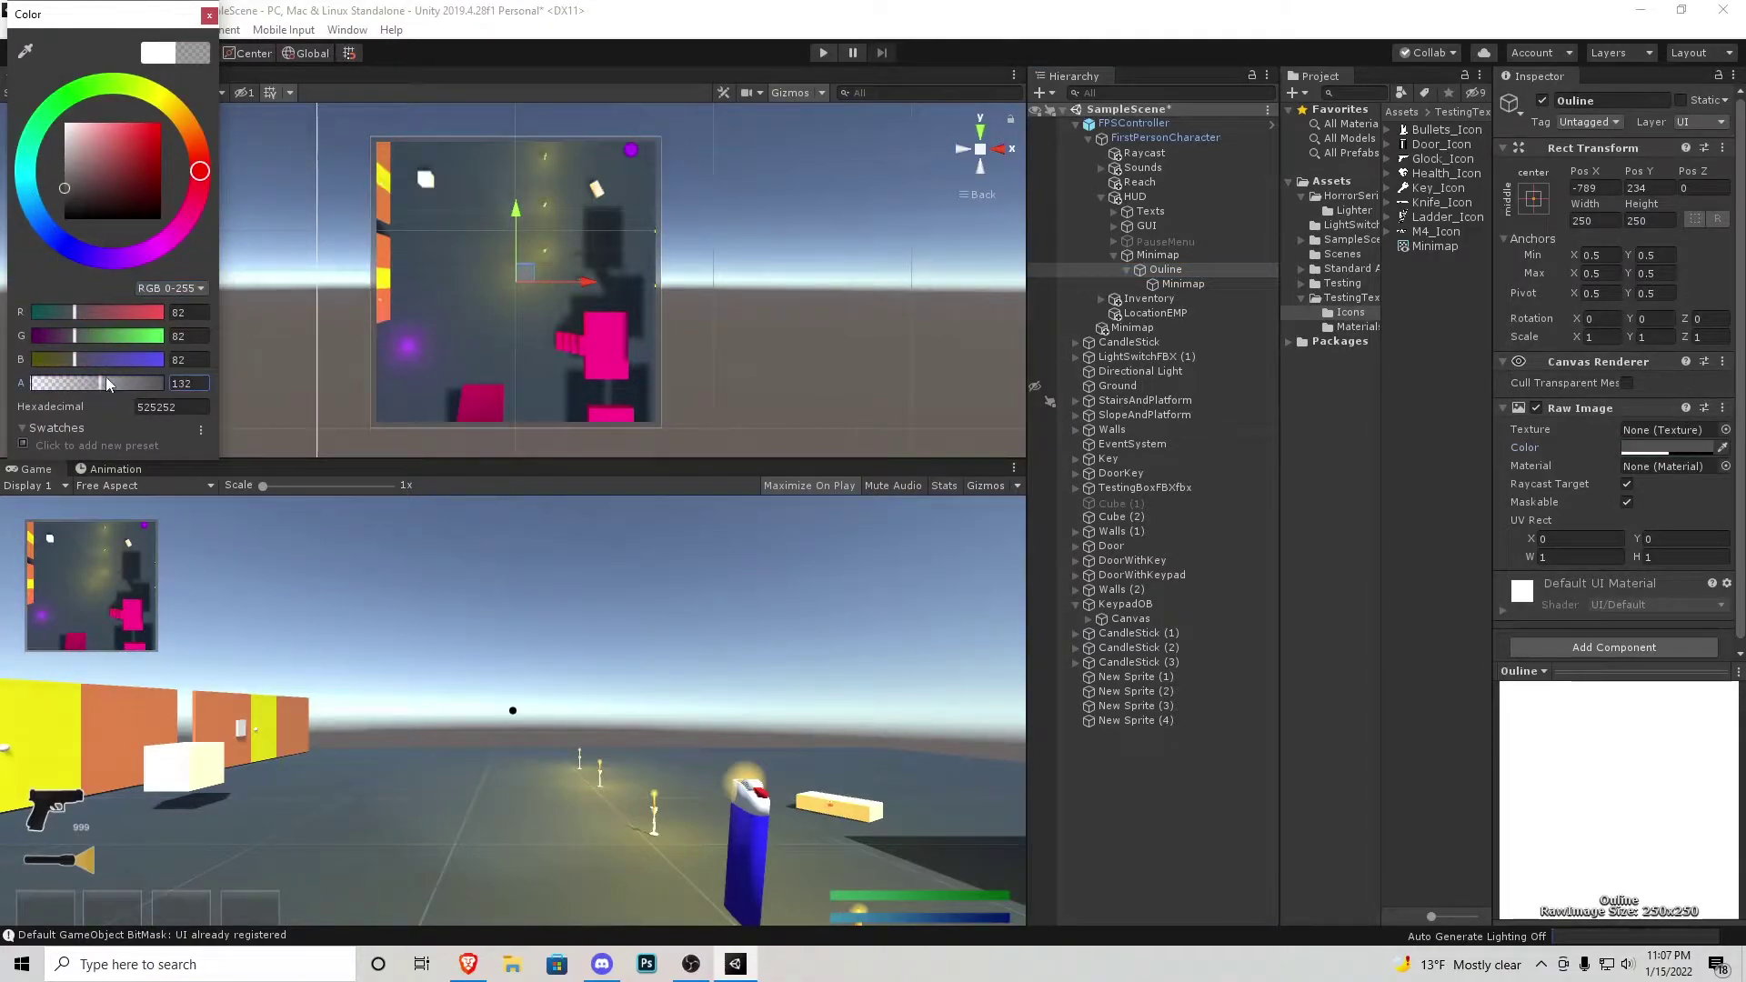
Collapse the HUD hierarchy and change the Minimap camera's projection to Orthographic
left_click(1128, 198)
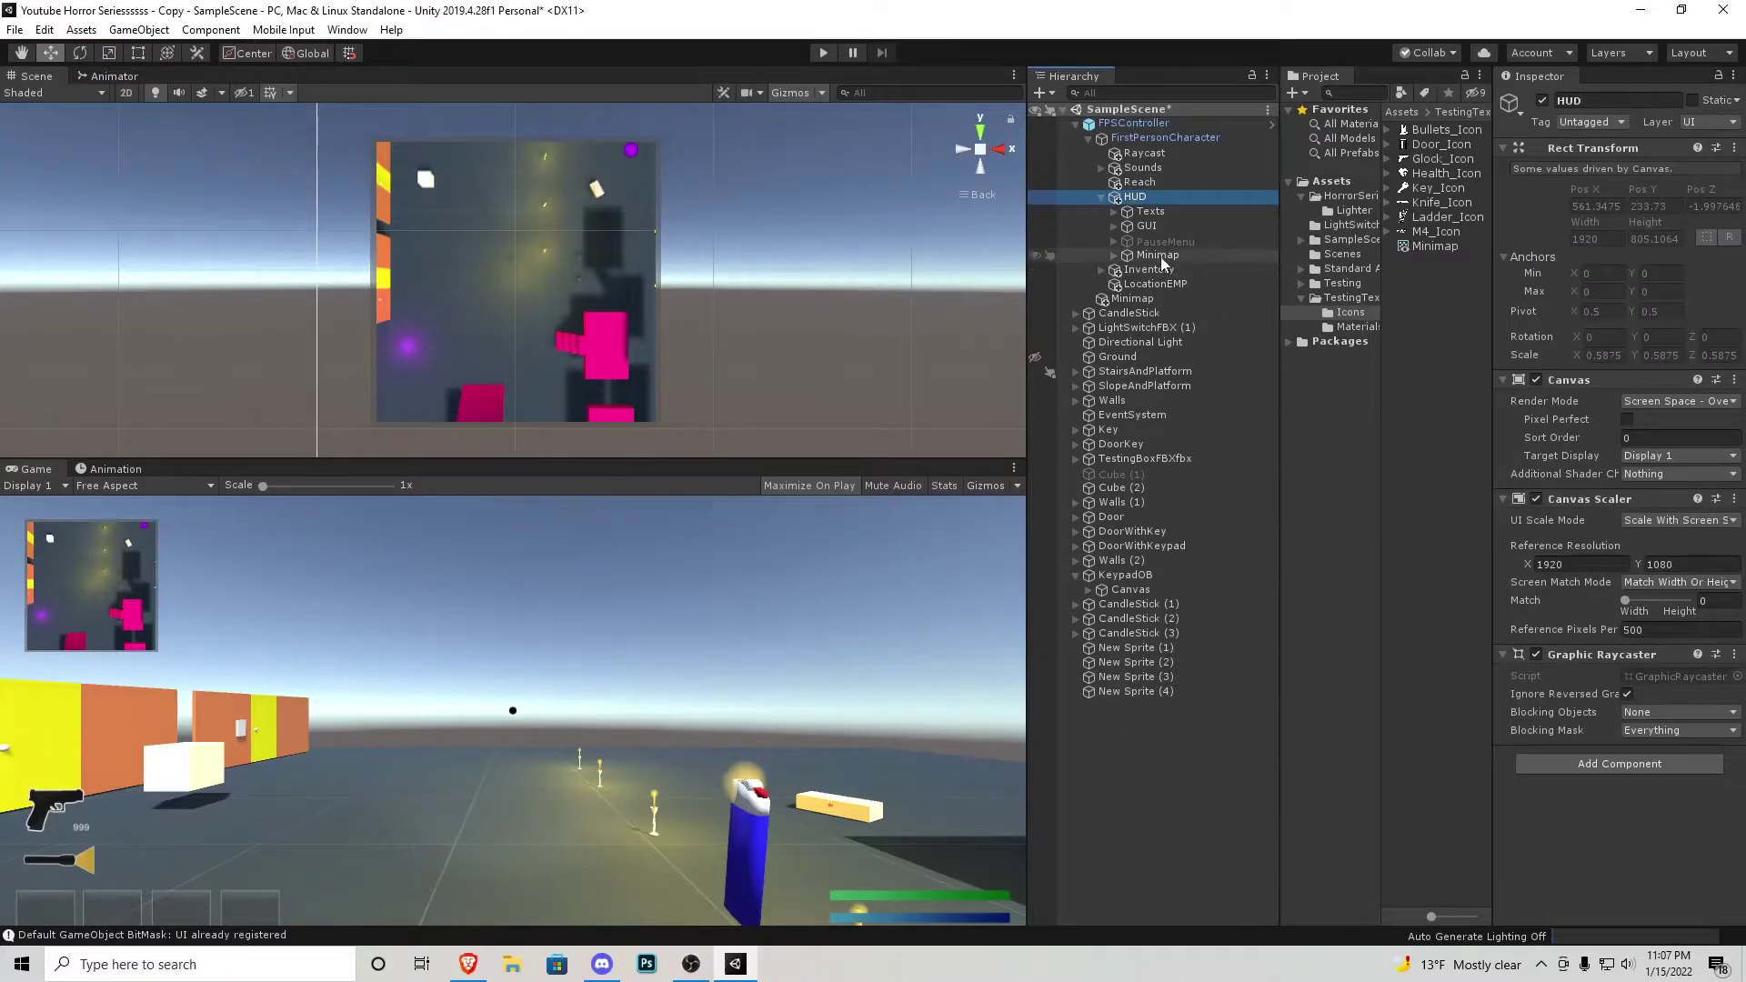
left_click(1102, 197)
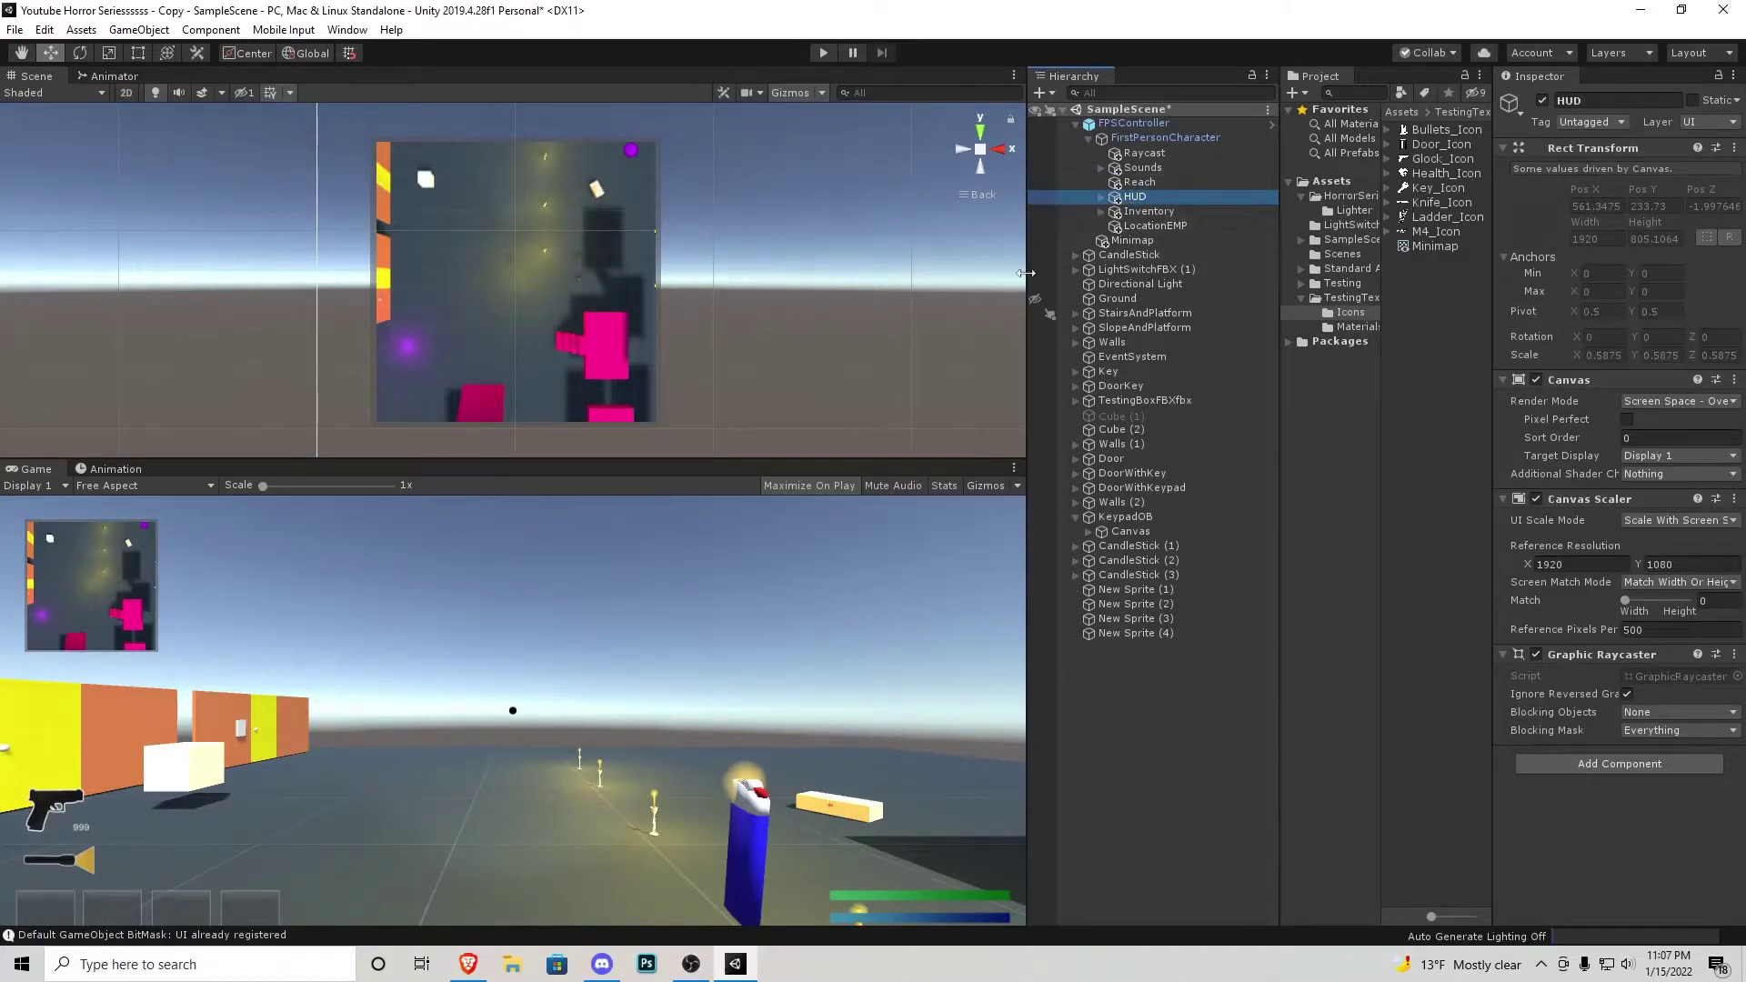
left_click(1148, 243)
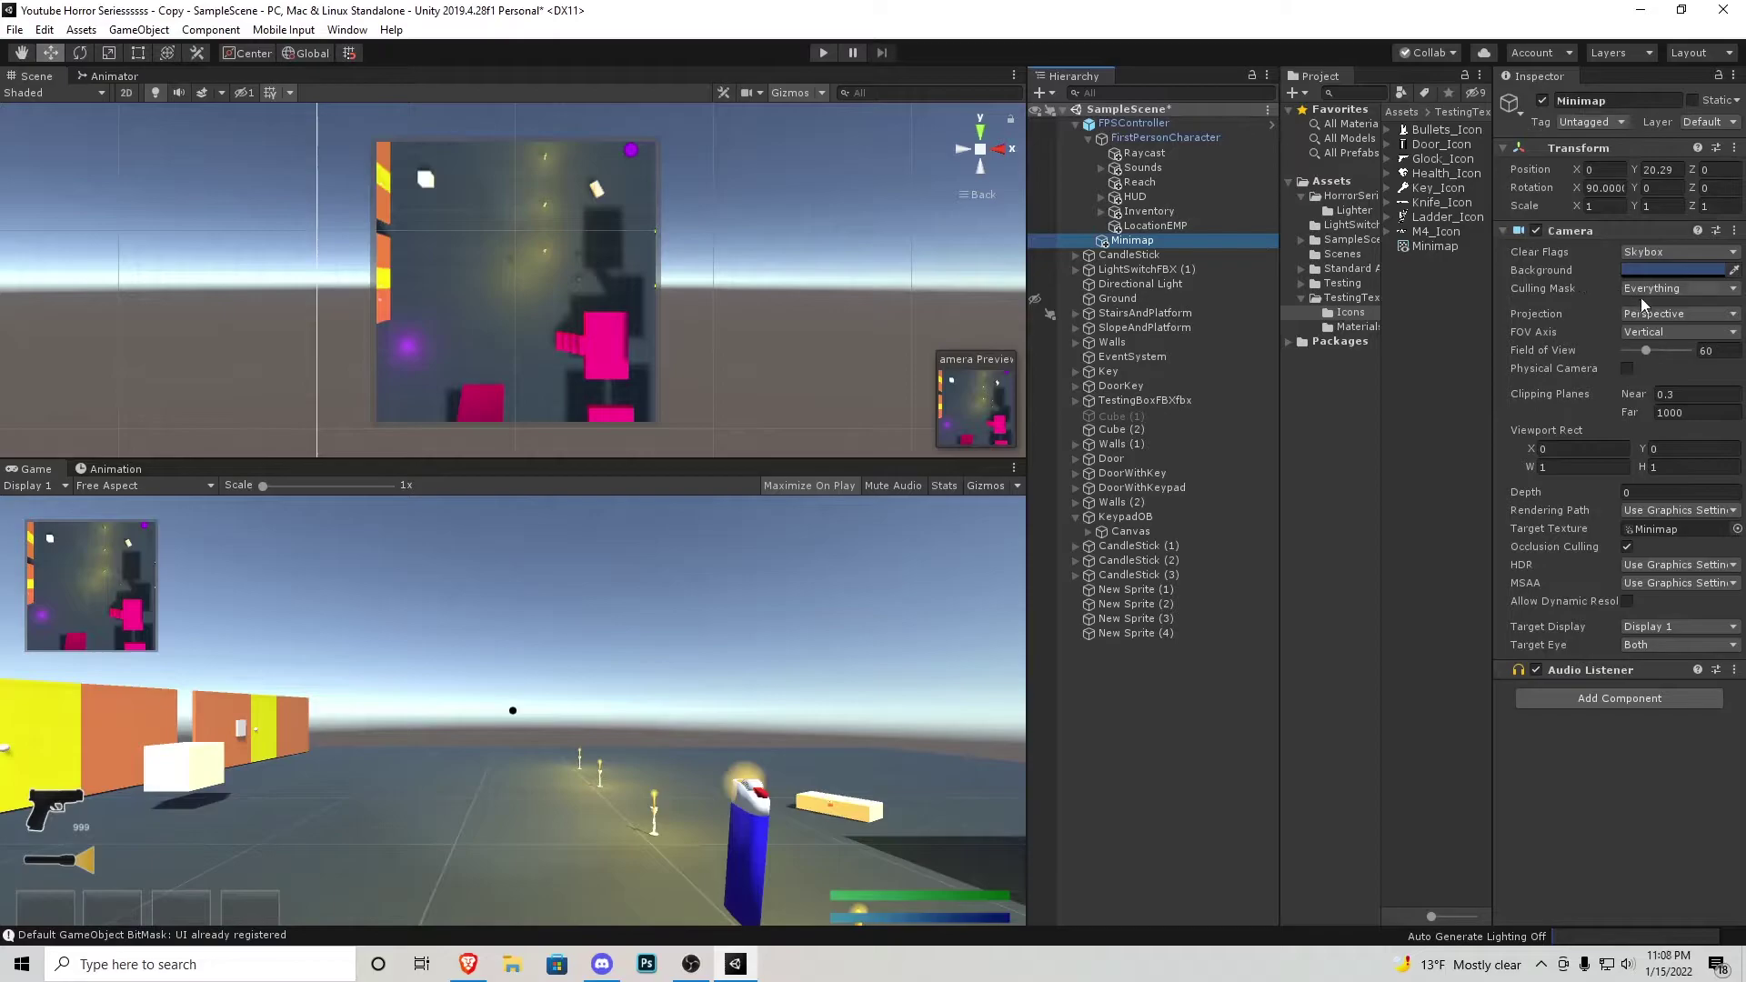
left_click(1655, 316)
left_click(1654, 354)
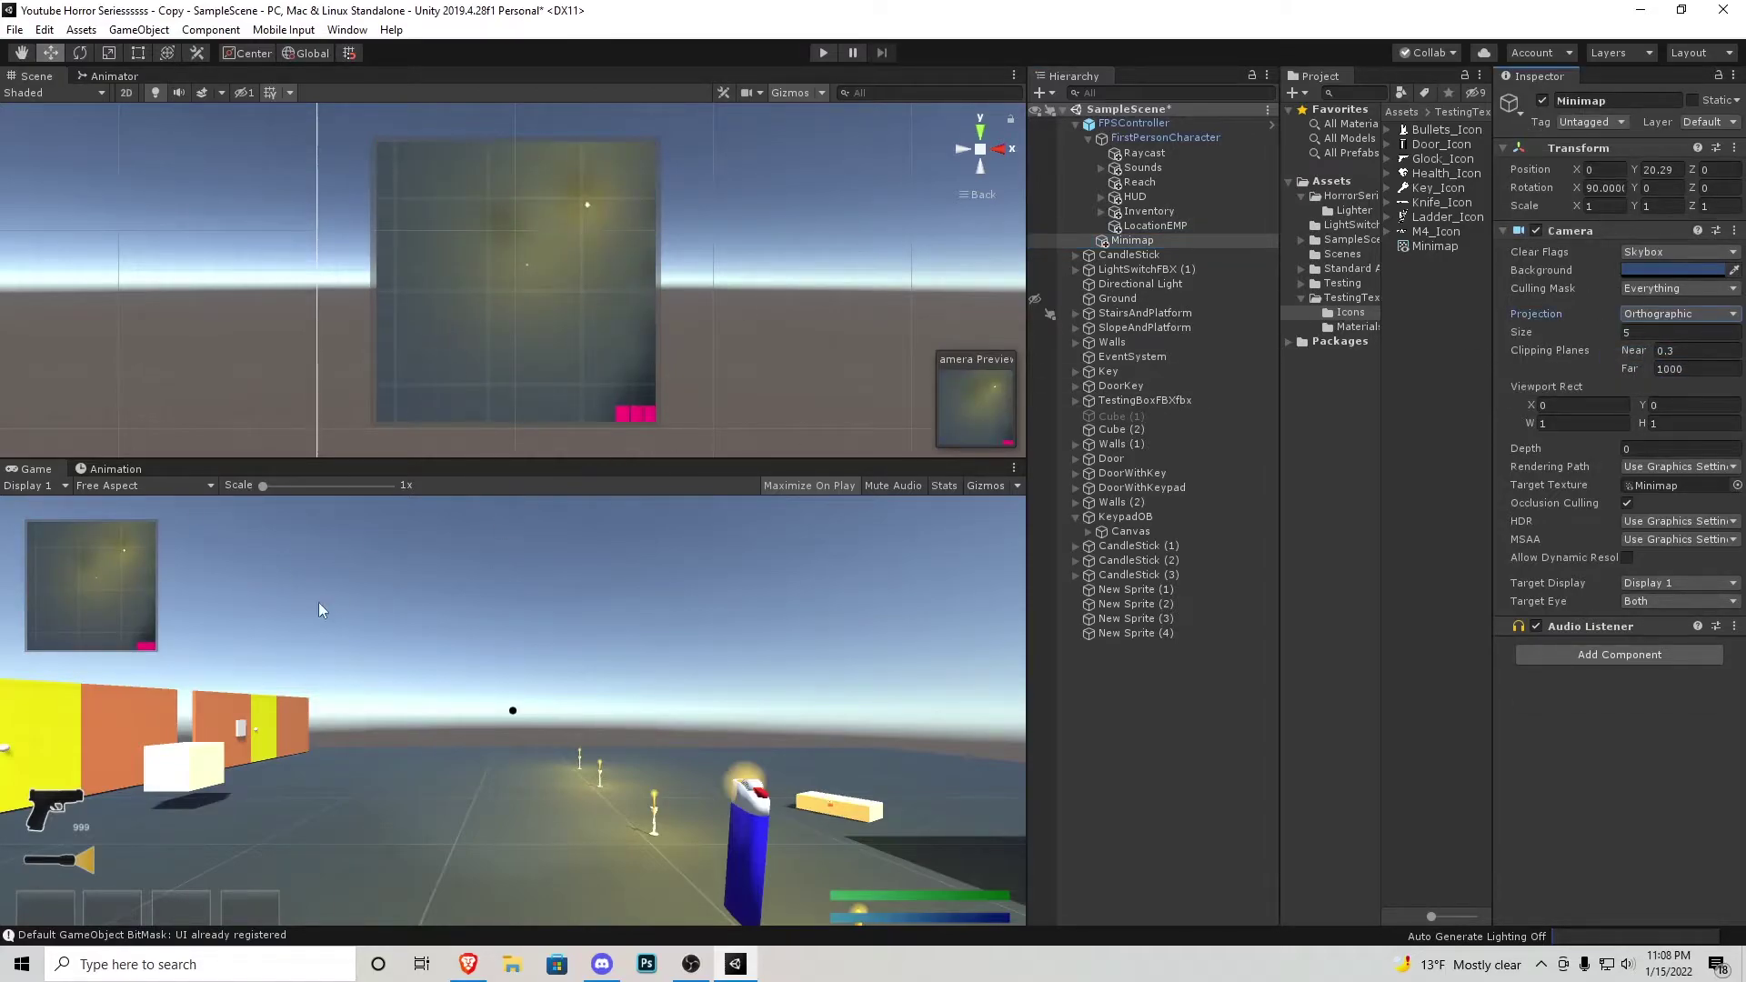
Playtest the scene by walking around and jumping to check the minimap, then pause and exit play mode
left_click(819, 57)
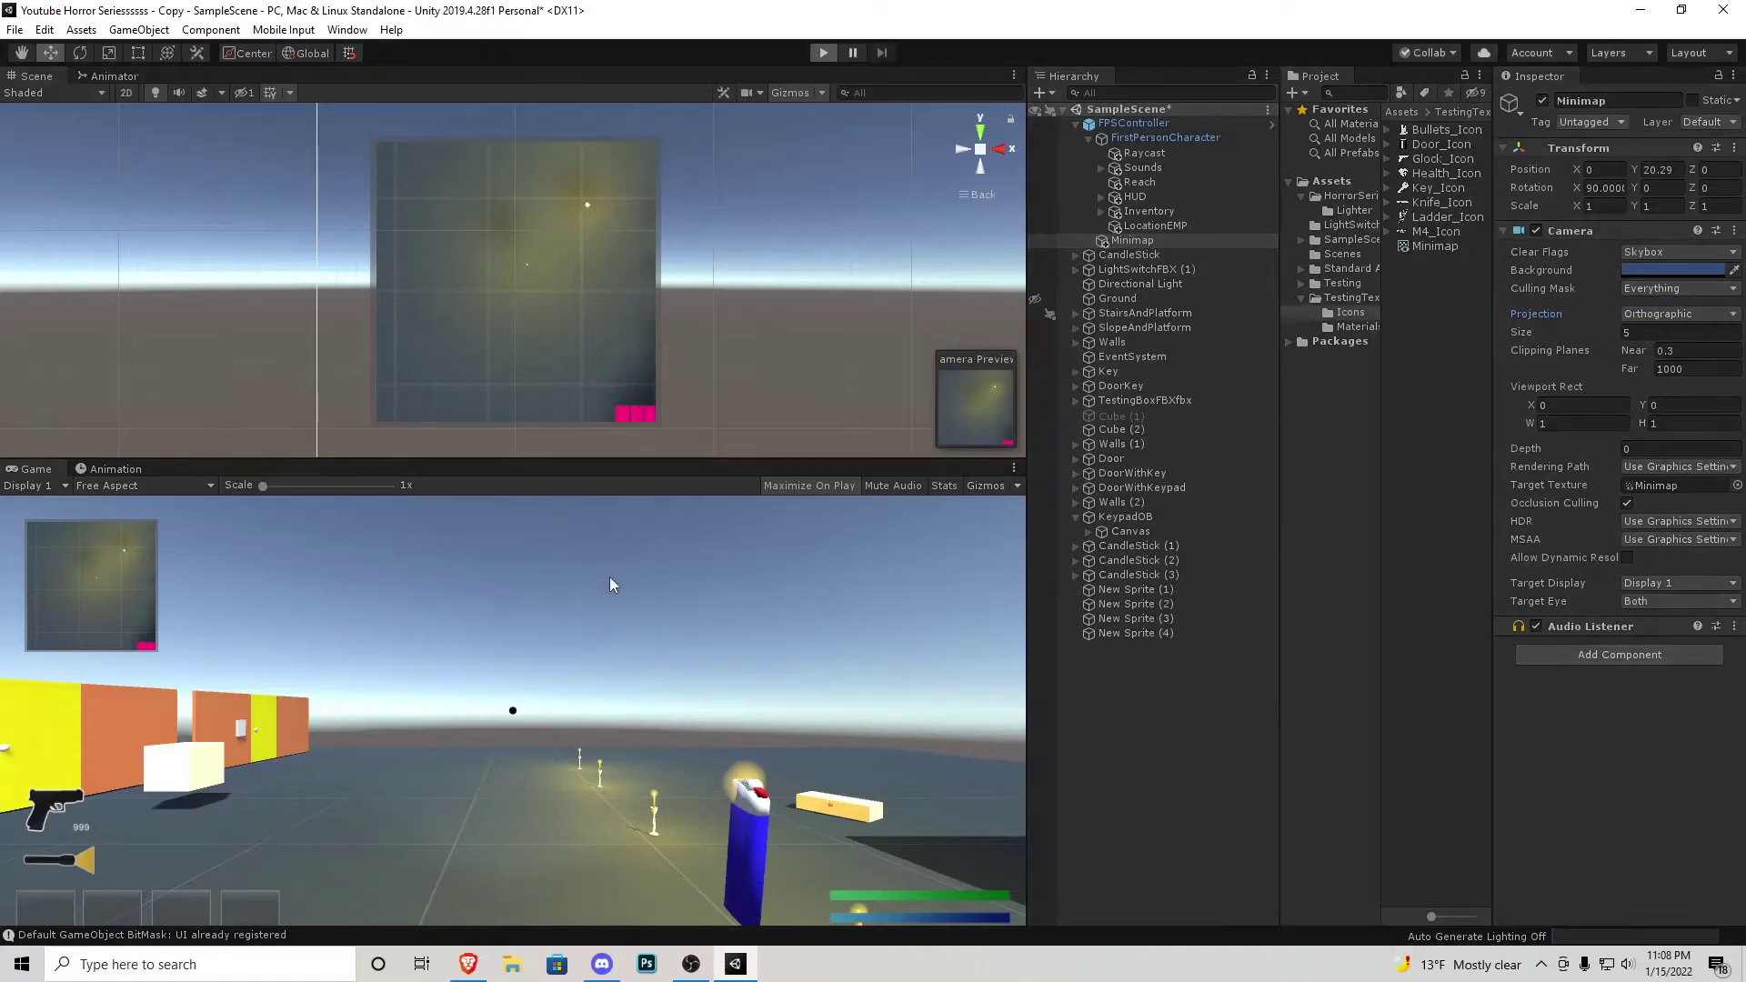
key("w")
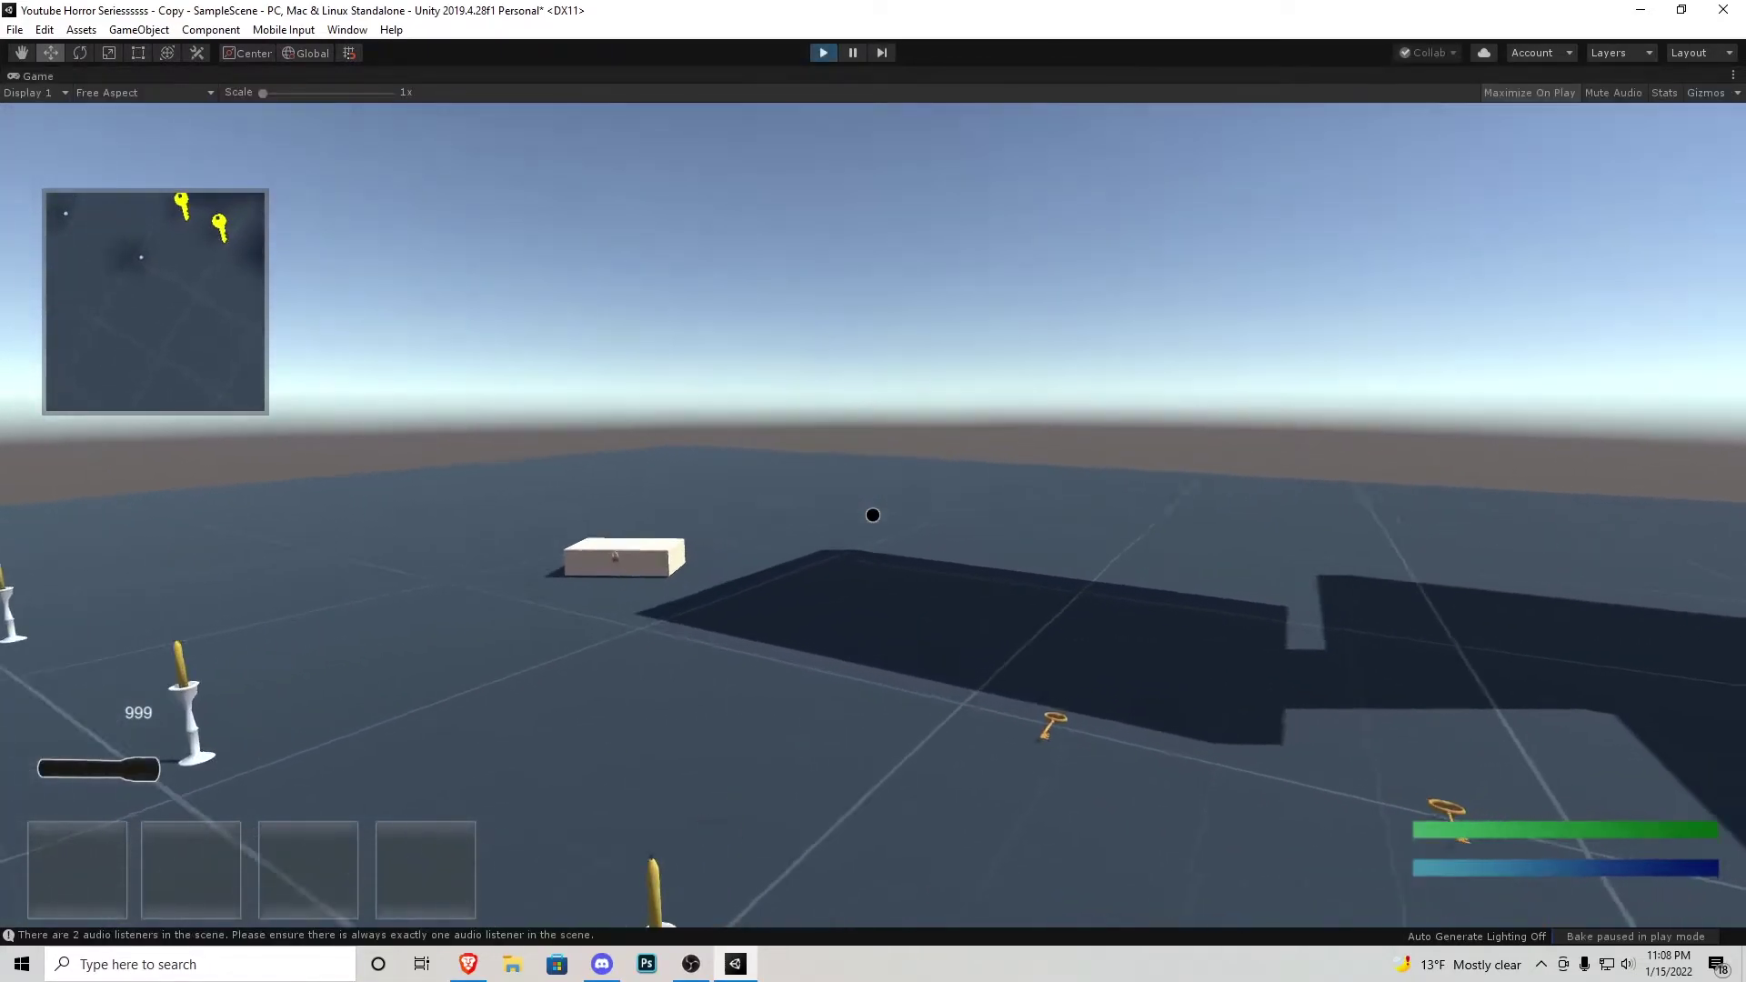
key("w")
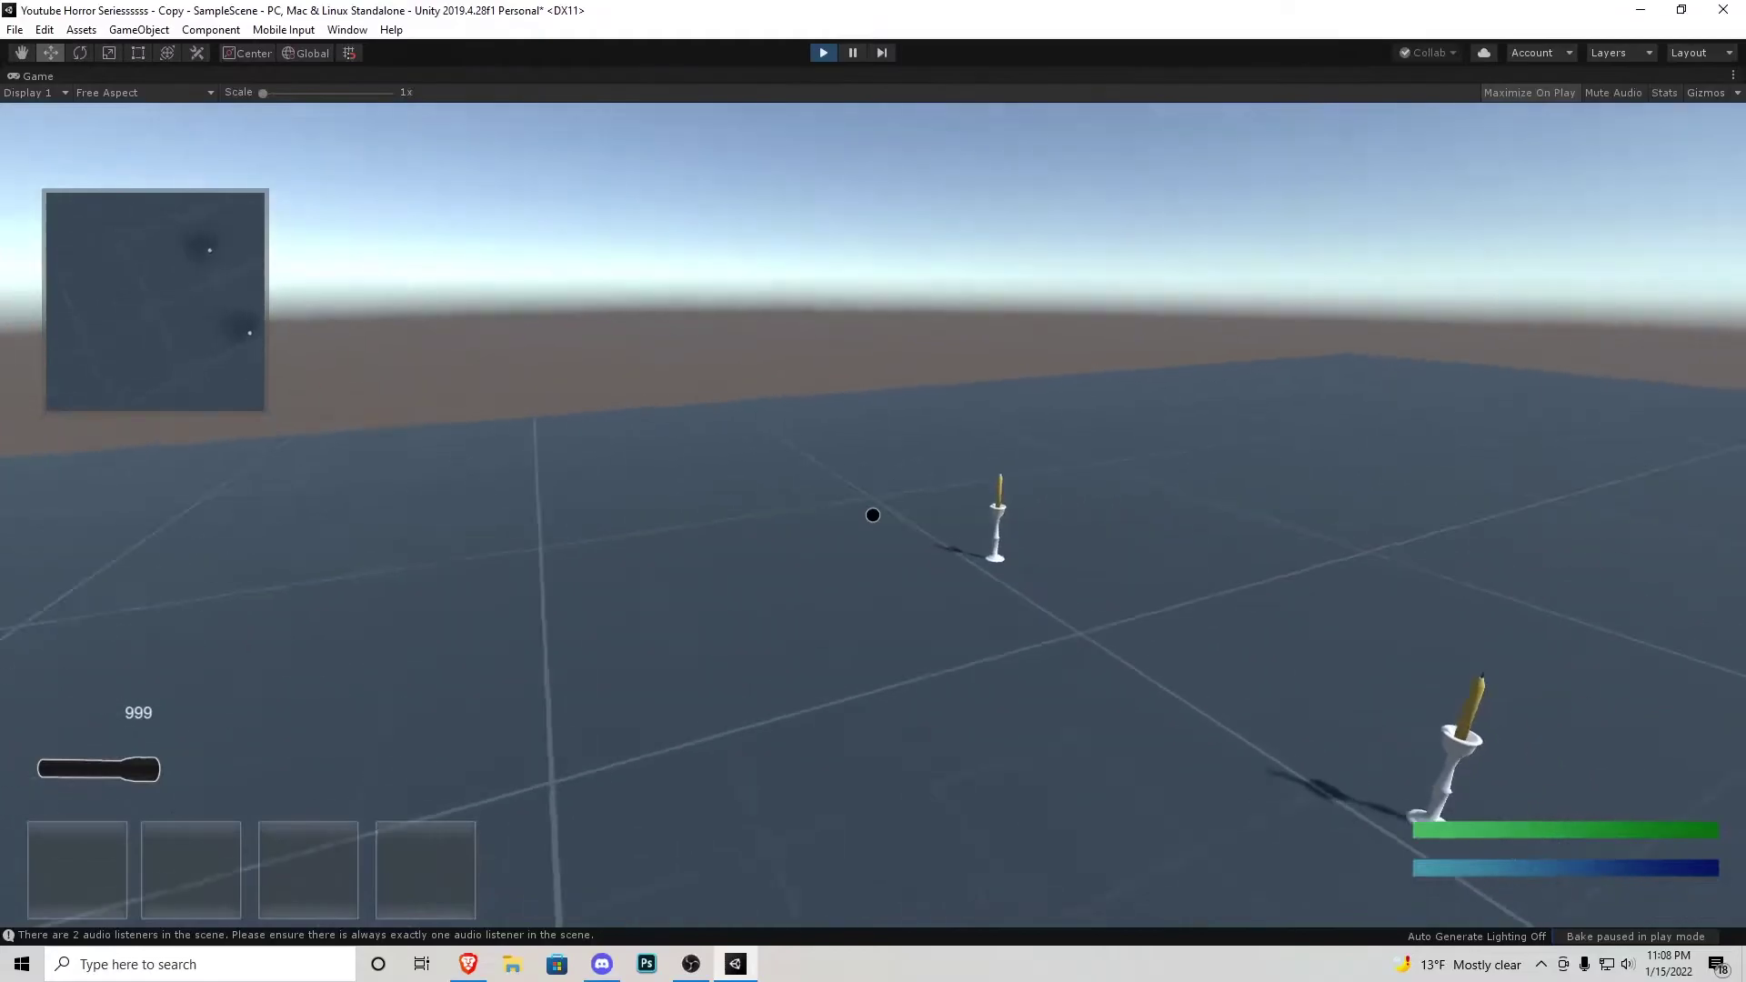
key("w")
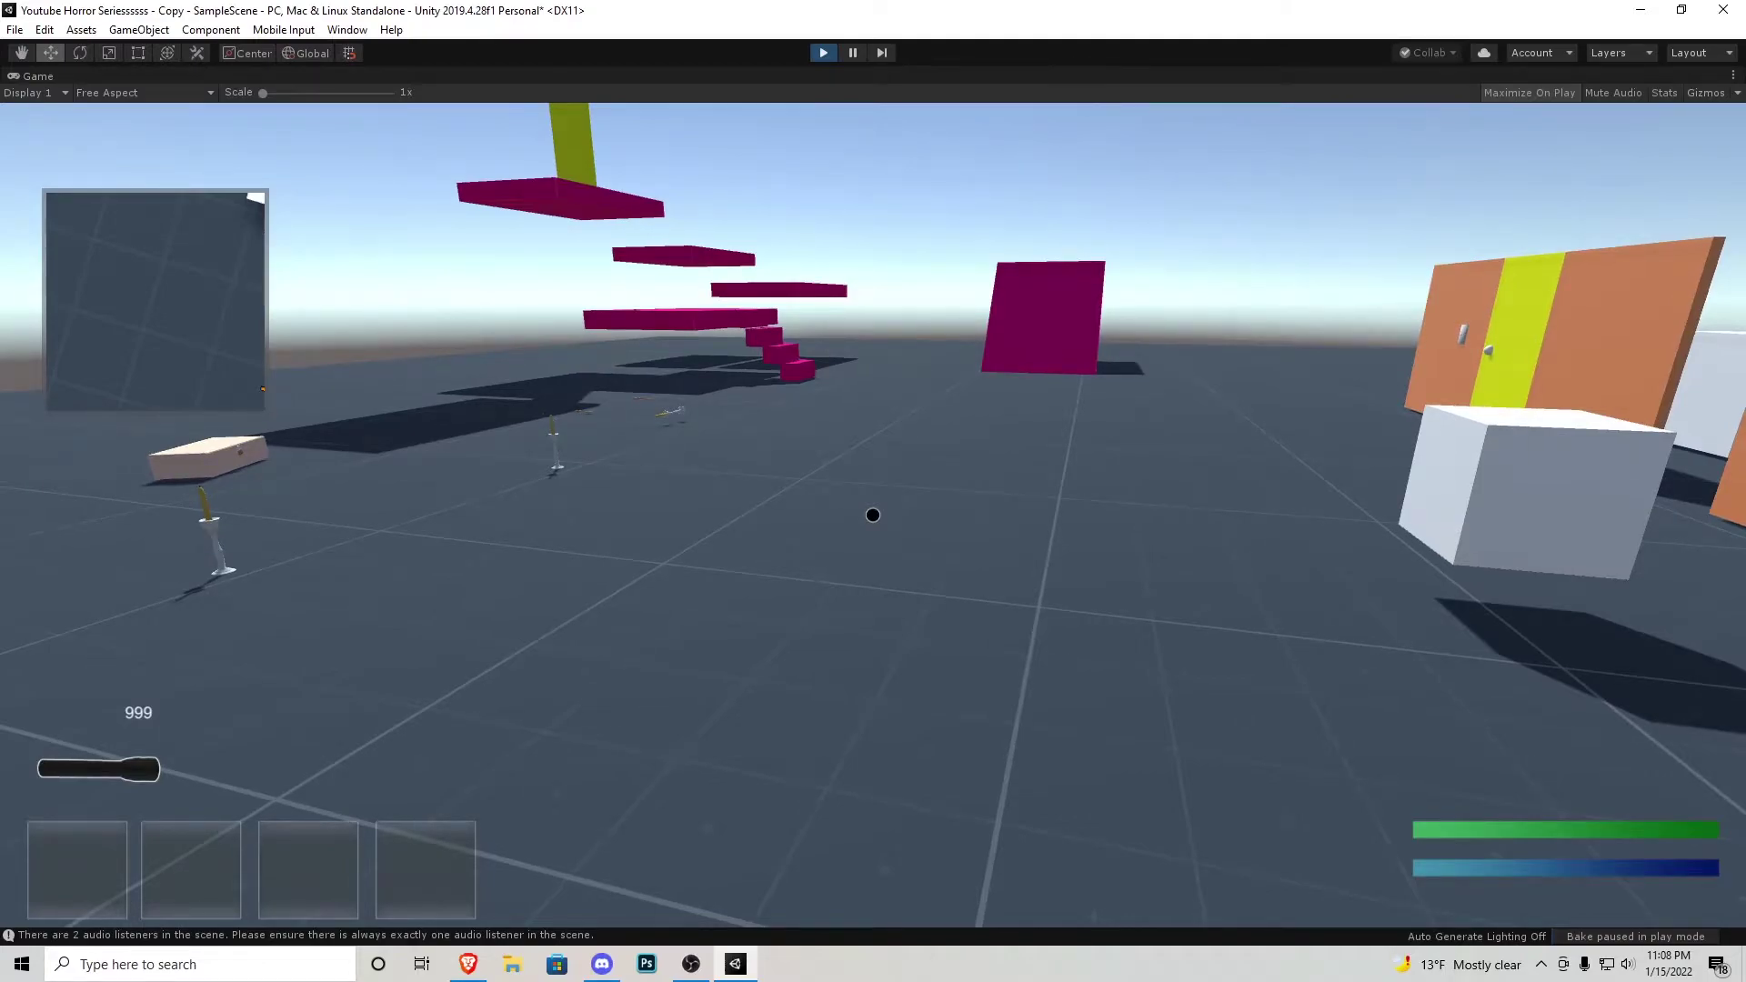
key("space")
key("Escape")
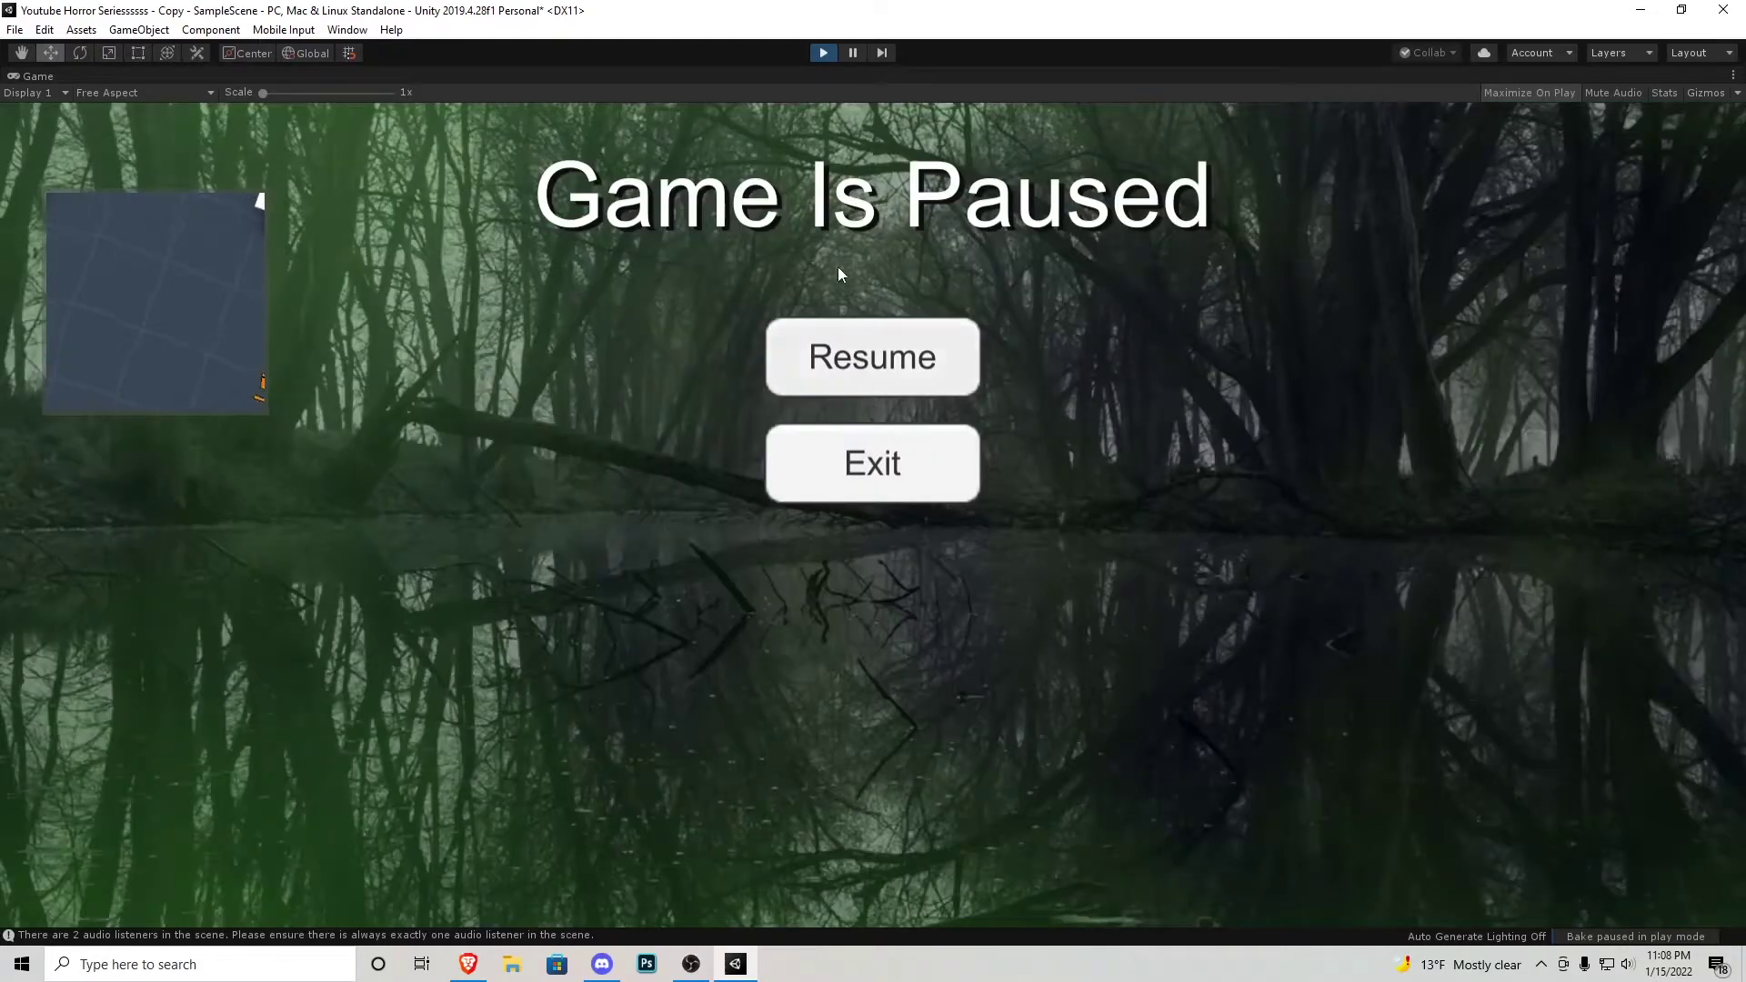
left_click(823, 52)
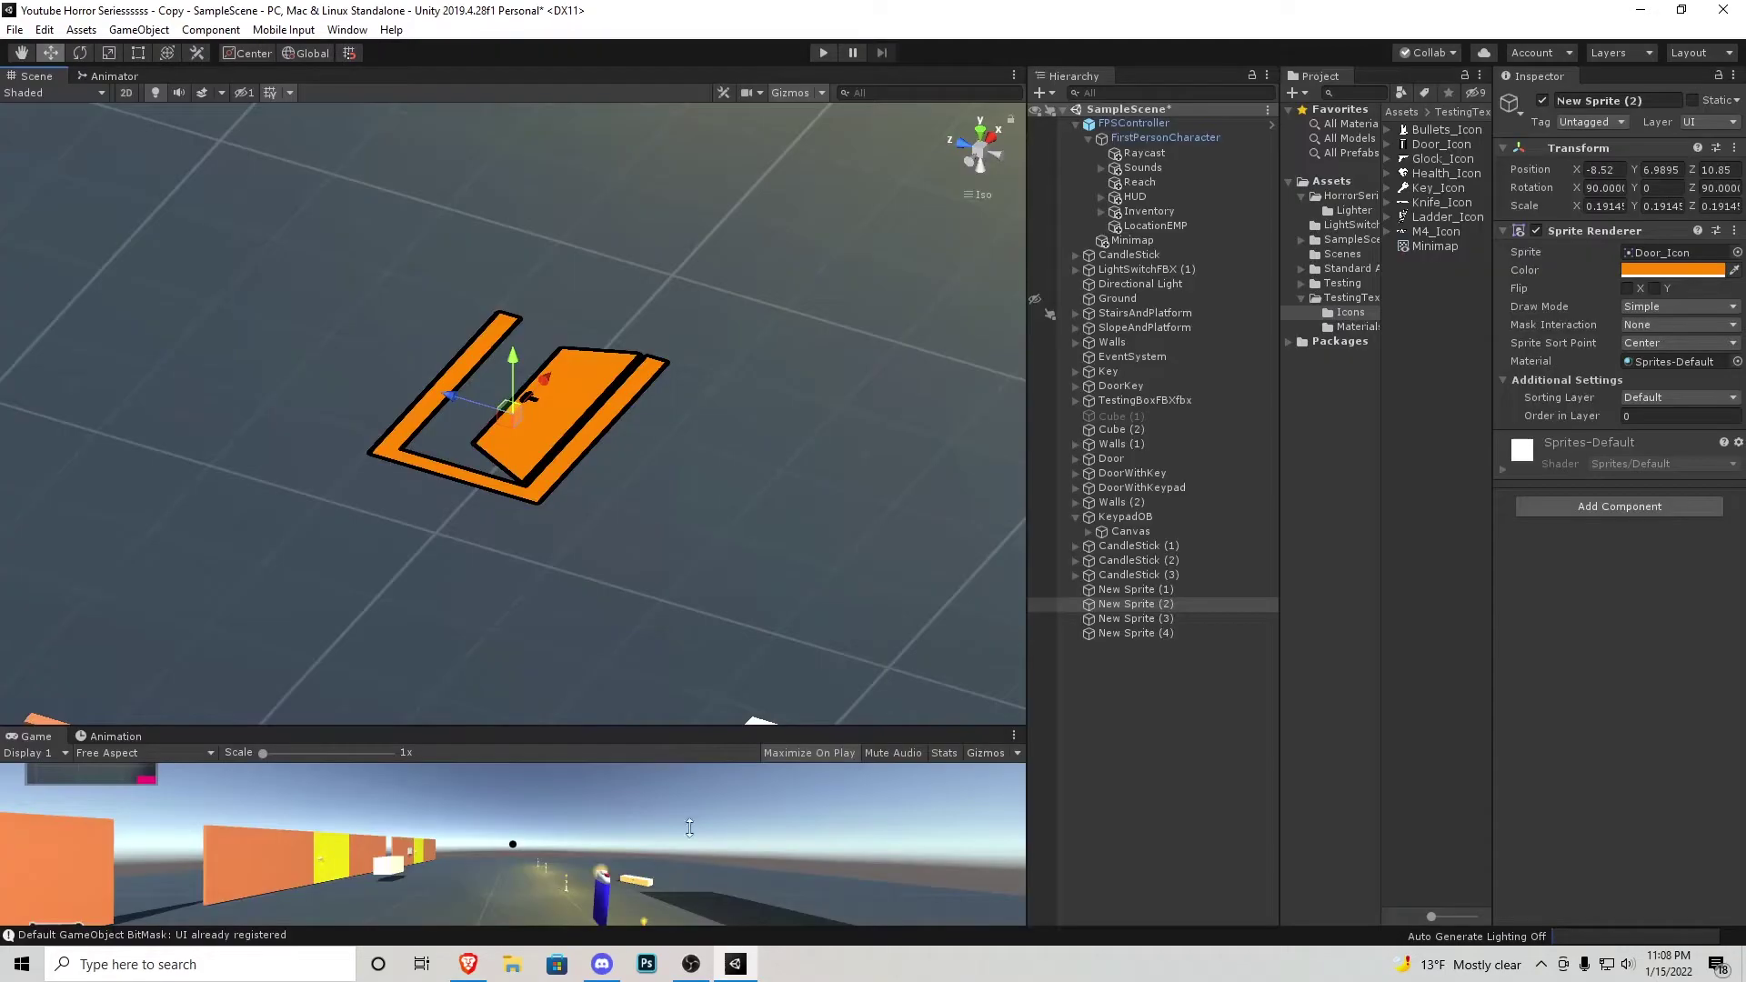
Create a new 2D Sprite object in the scene near the existing door icons
scroll(602, 515, "down", 5)
middle_click_drag(651, 400, 534, 425)
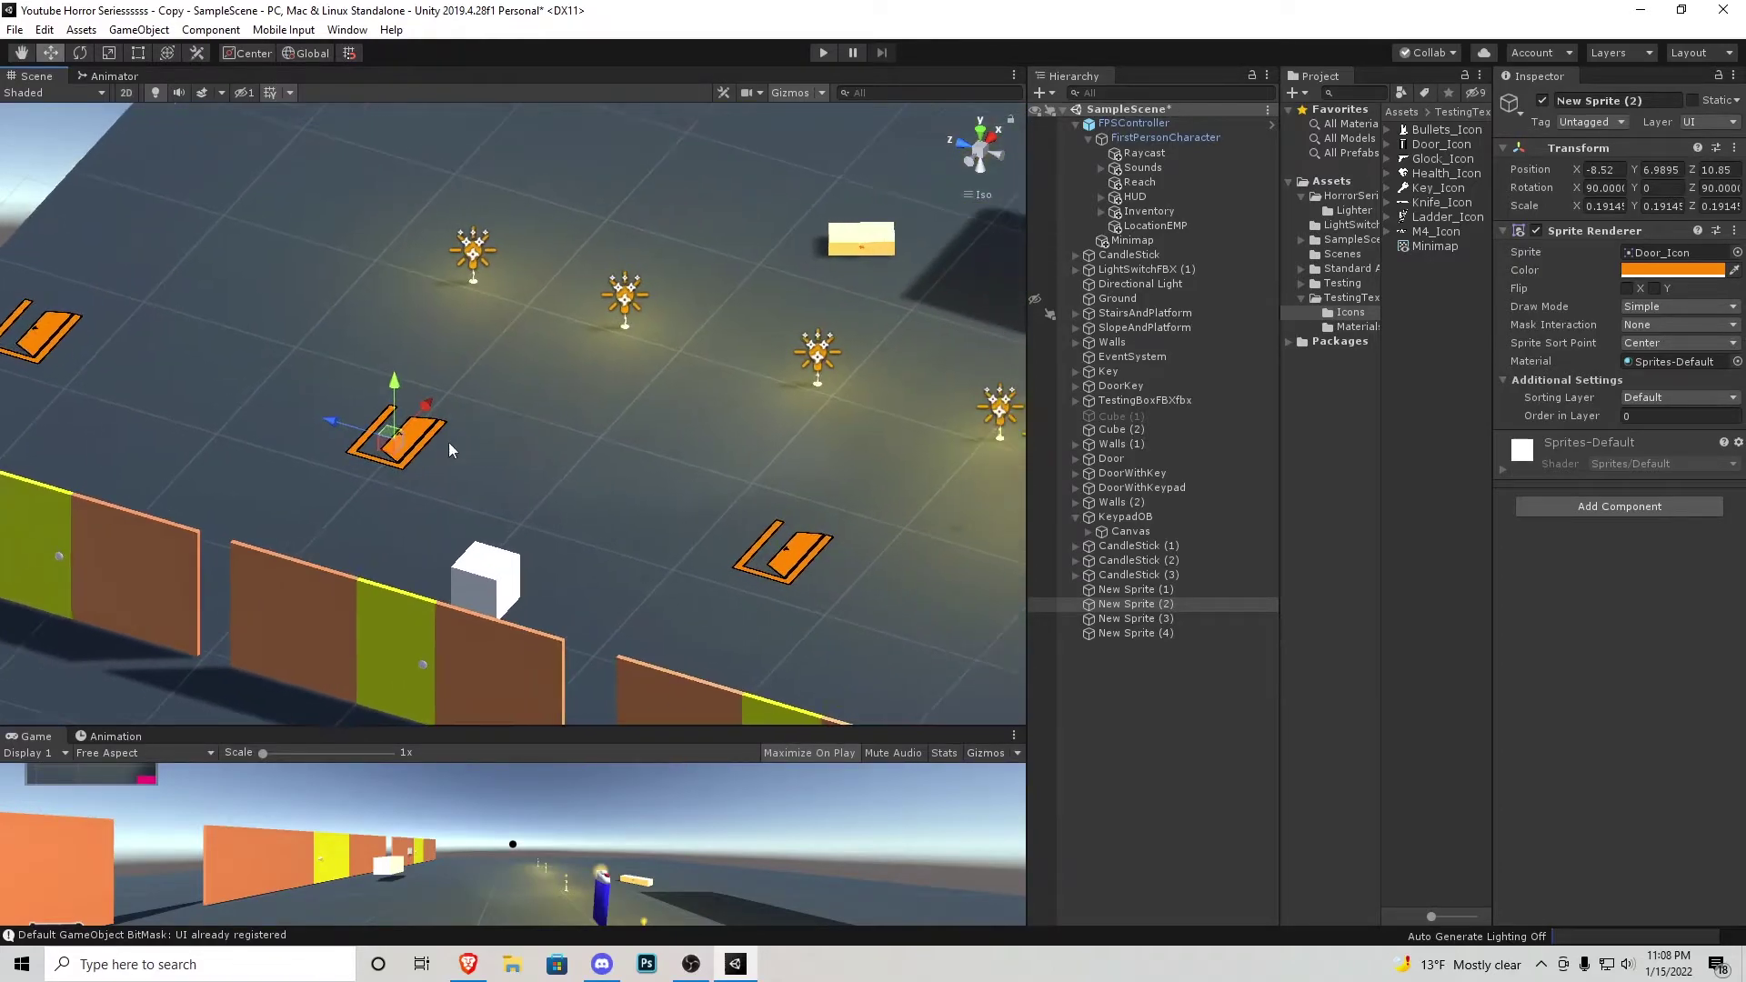
middle_click_drag(909, 483, 695, 414)
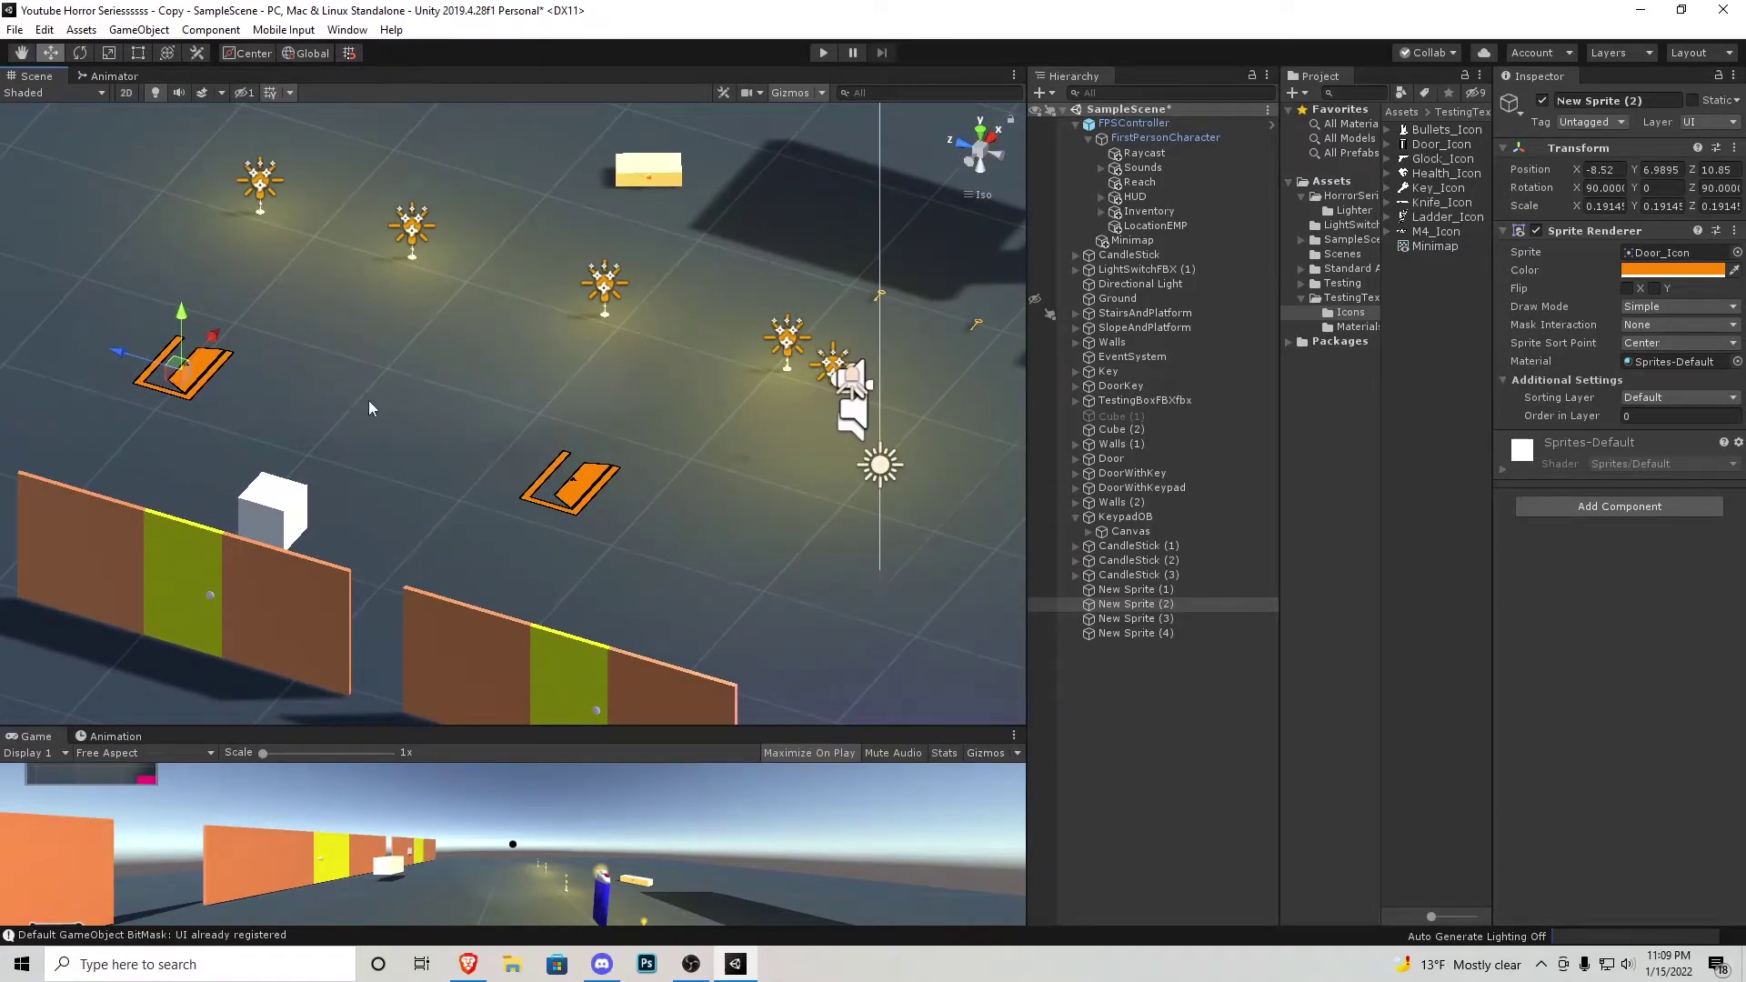
middle_click_drag(371, 408, 849, 557)
right_click_drag(853, 557, 655, 577)
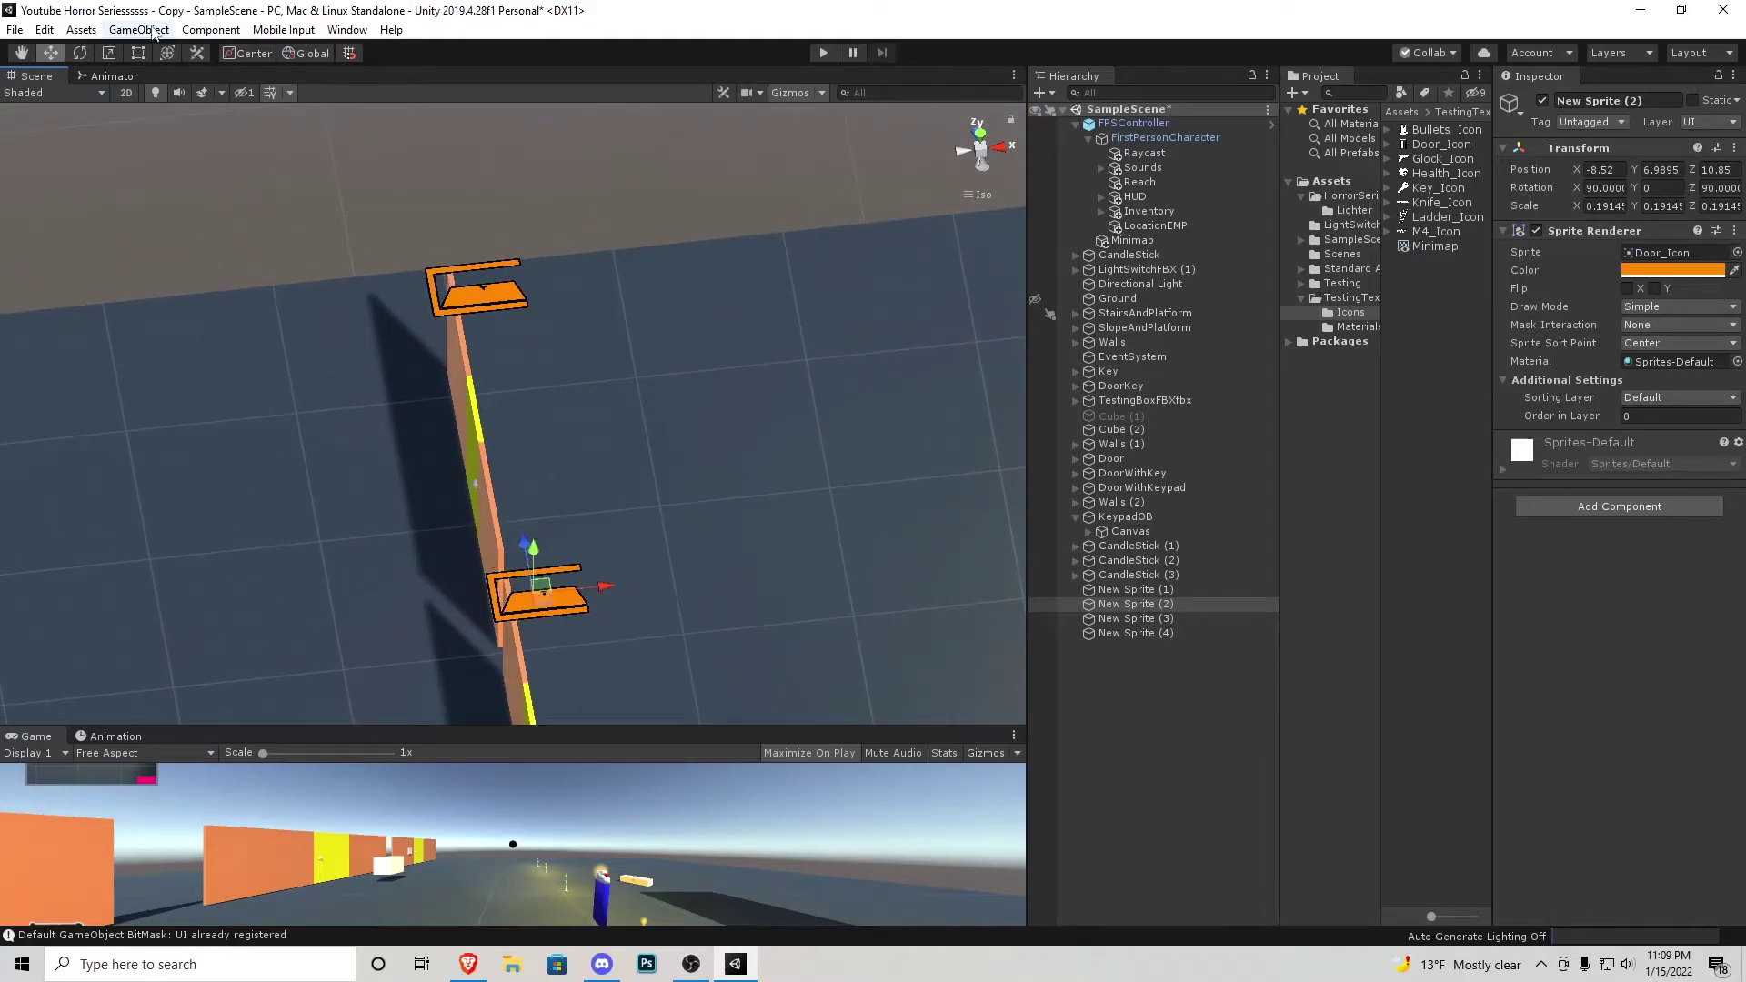
left_click(151, 31)
mouse_move(181, 111)
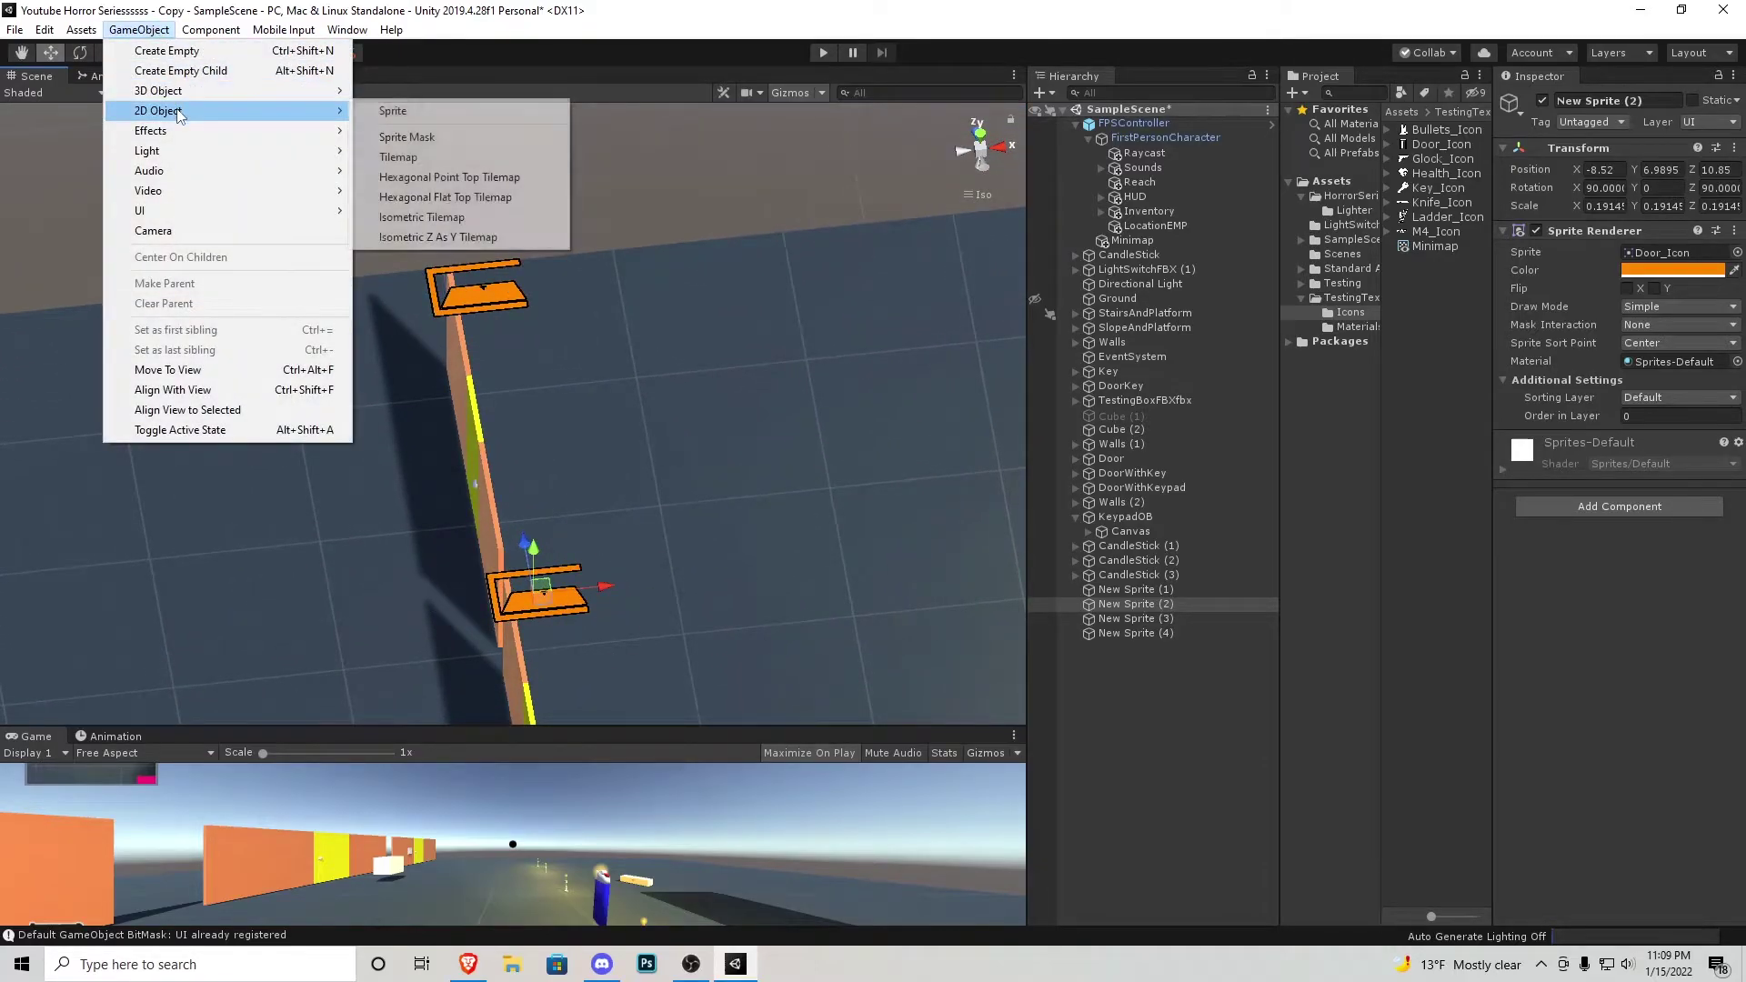
left_click(393, 112)
Raise the new sprite above the walls and door icons to a Y position of about 15.46
left_click_drag(504, 370, 472, 200)
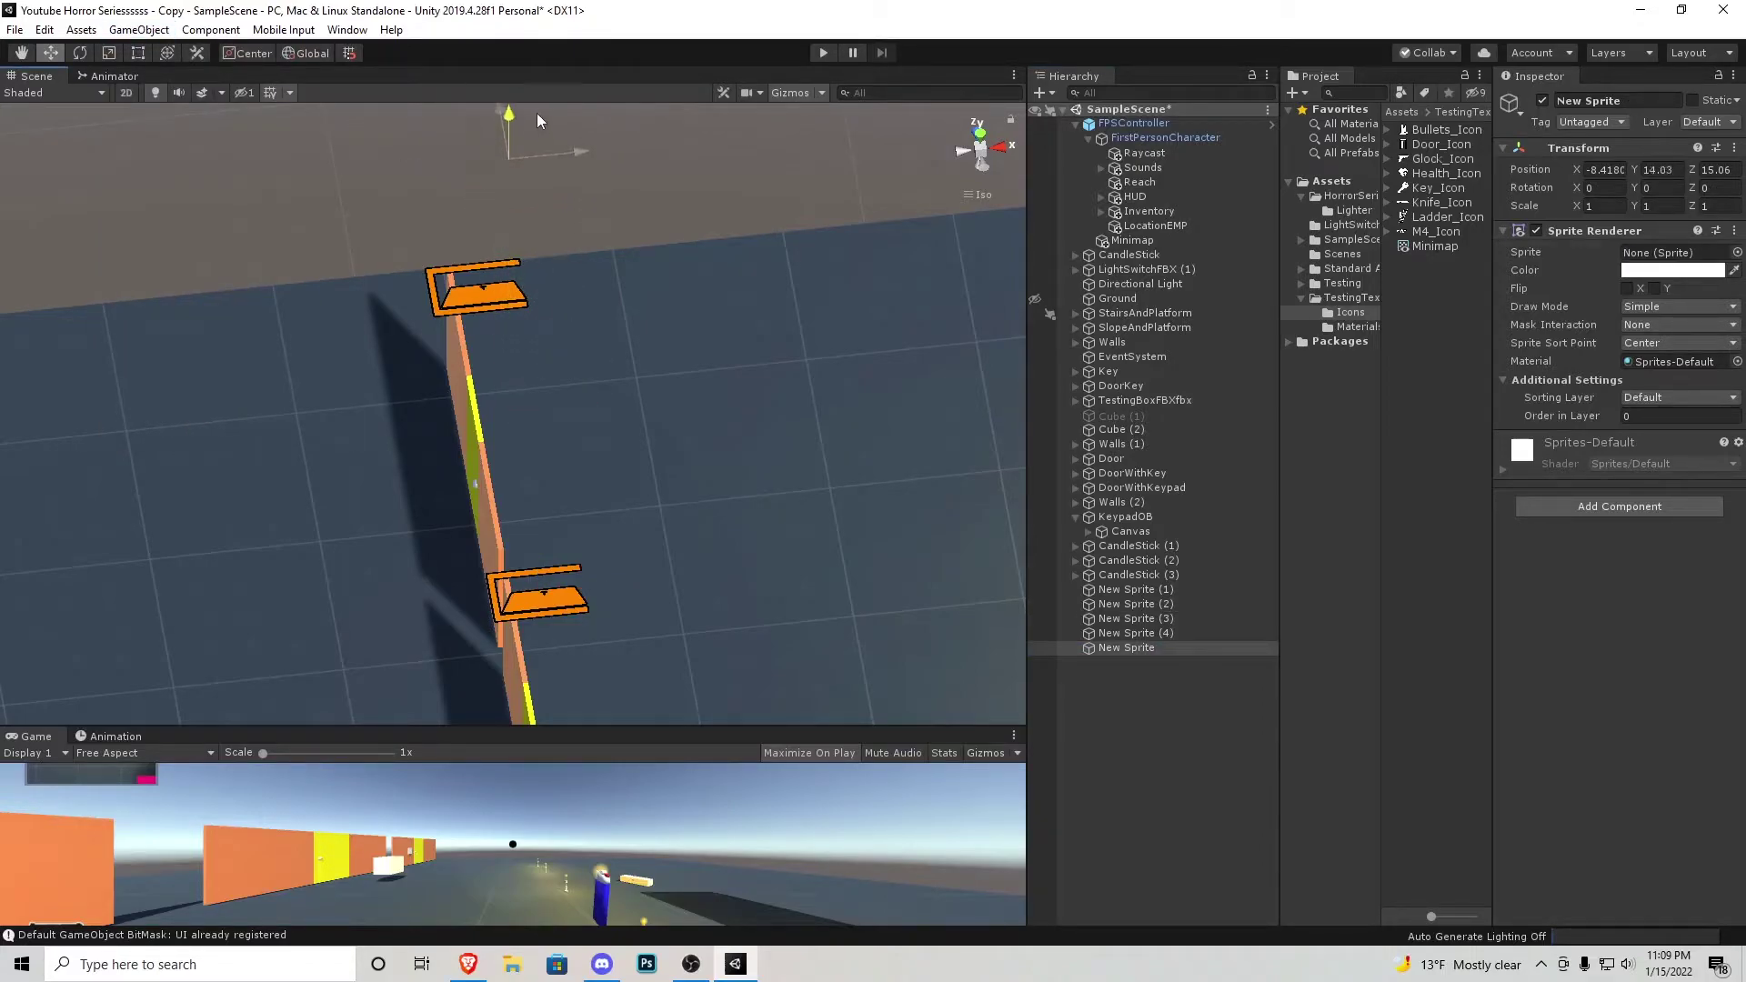
left_click_drag(537, 114, 538, 101)
mouse_move(543, 300)
right_mouse_down()
mouse_move(558, 226)
mouse_move(560, 291)
right_mouse_up()
scroll(561, 291, "down", 4)
middle_click_drag(554, 234, 549, 386)
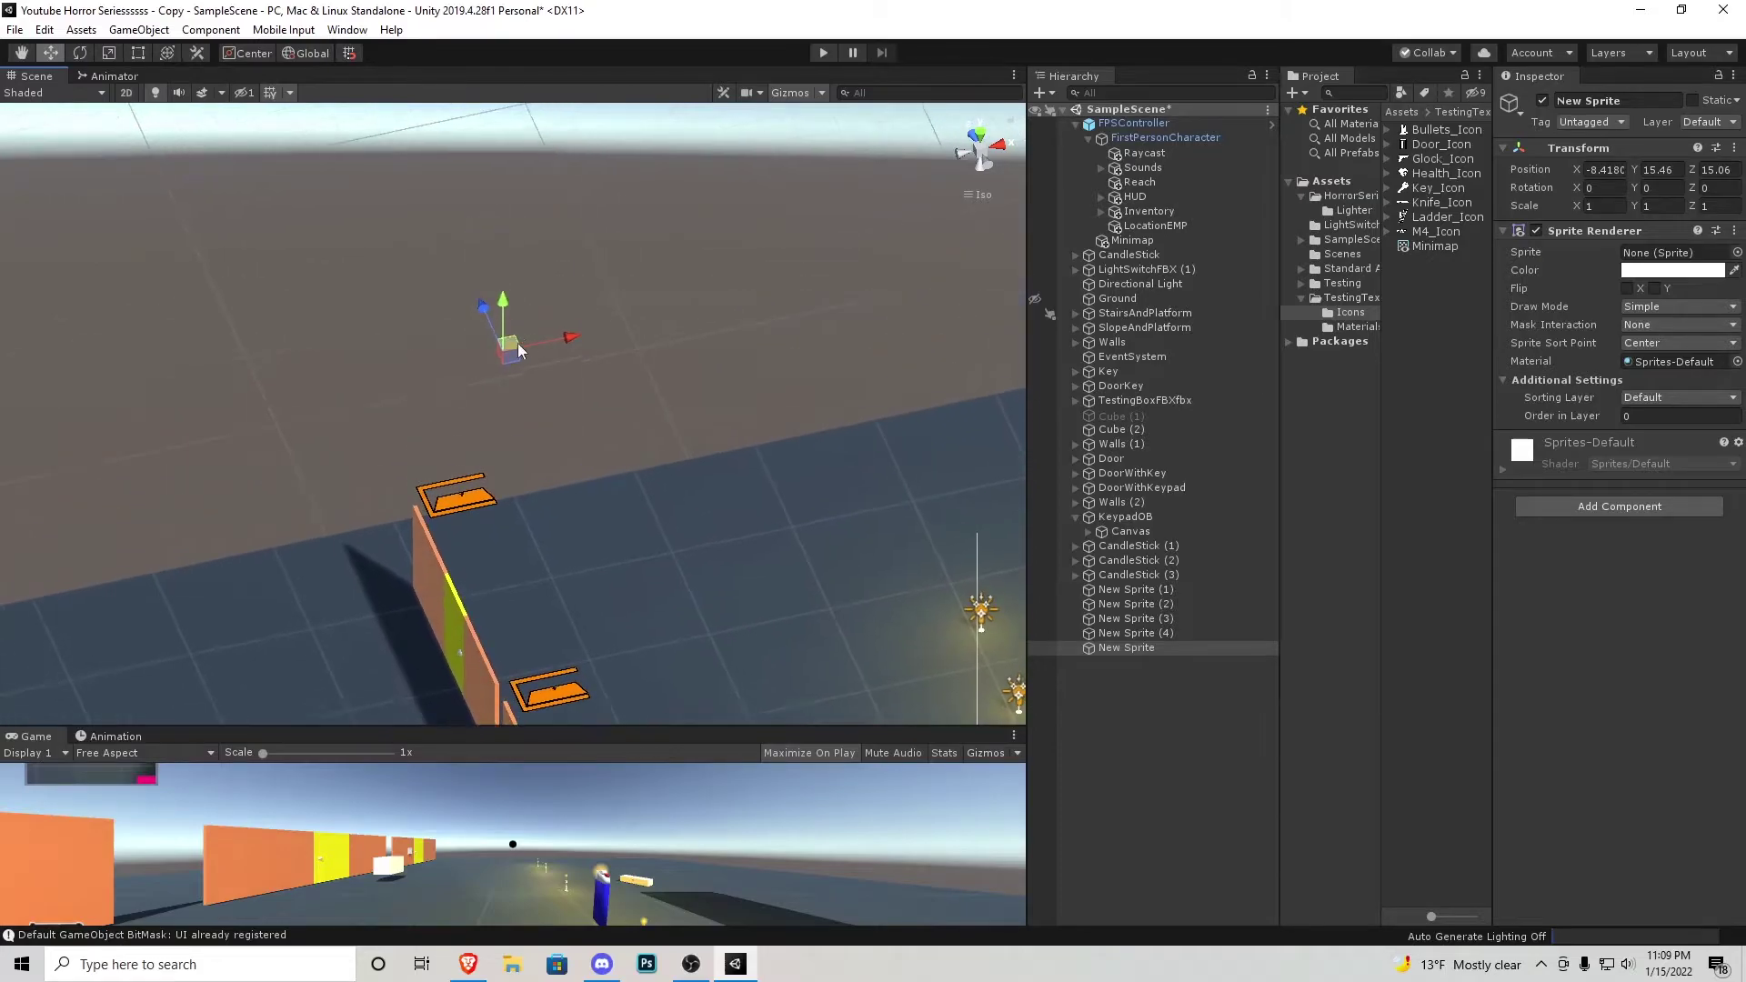
Assign Bullets_Icon as the new sprite's image
left_click_drag(516, 342, 483, 309, "alt")
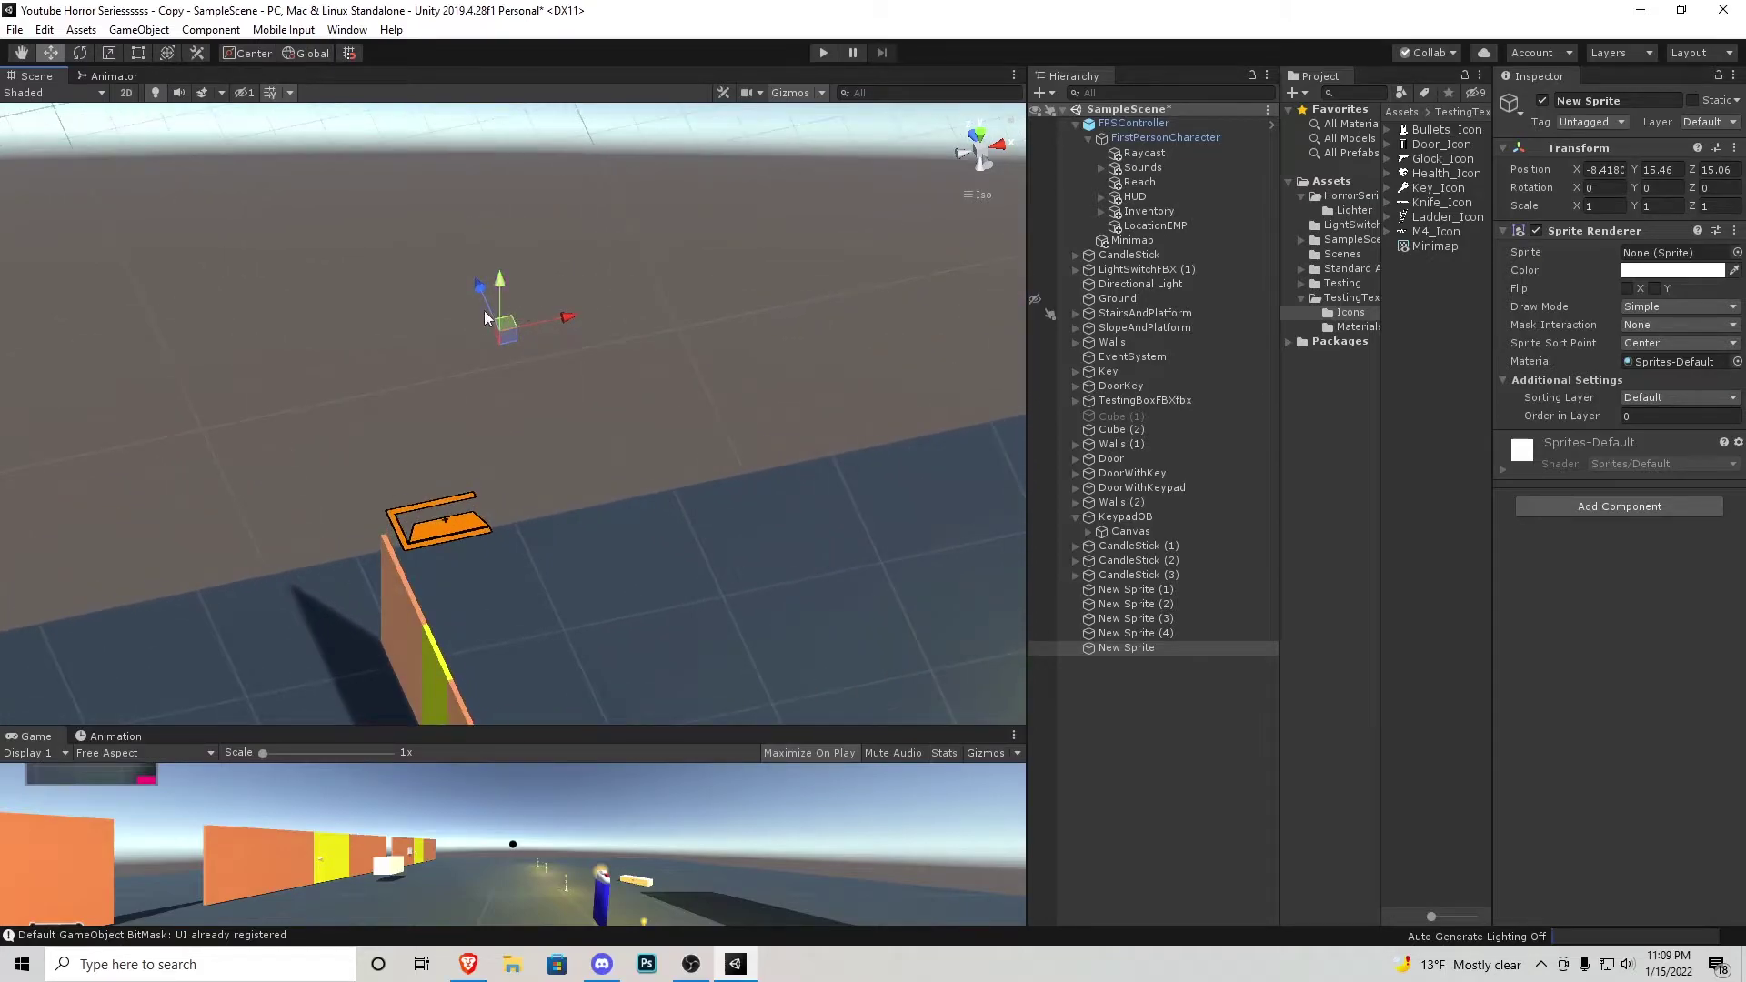
left_click(1737, 252)
double_click(133, 199)
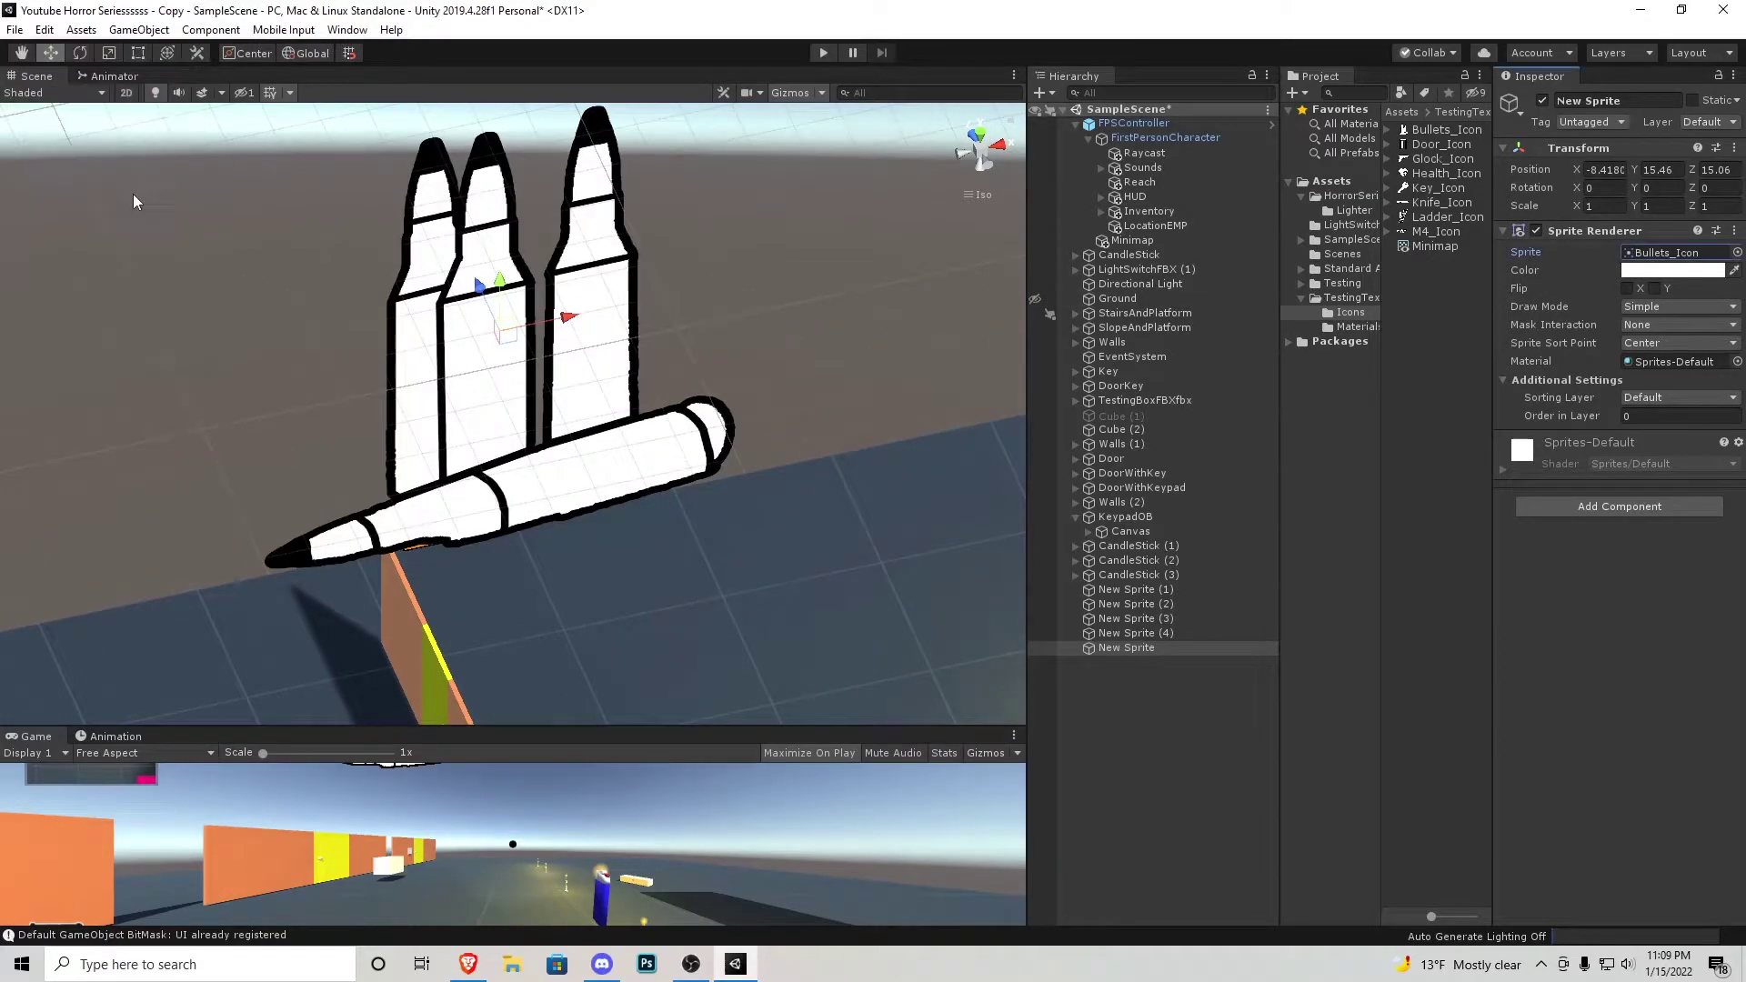
Rotate the bullets sprite 90 degrees about the X axis so it lies flat facing upward
right_click_drag(688, 455, 545, 330)
scroll(546, 333, "down", 10)
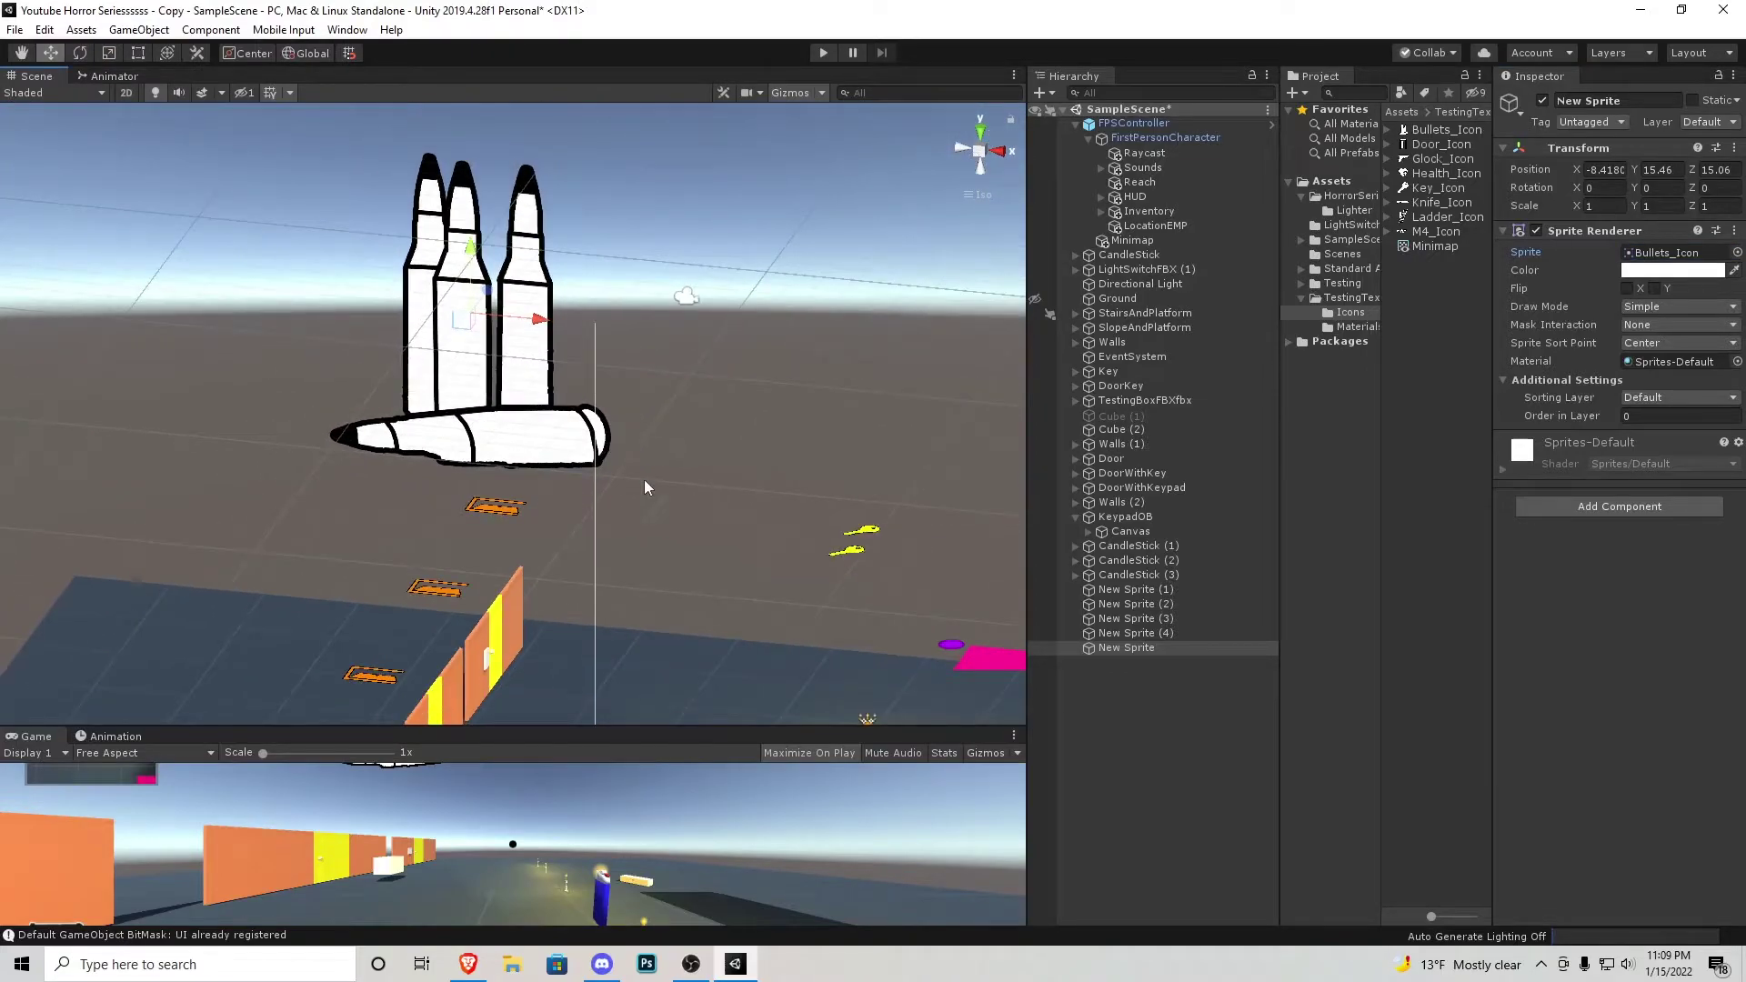
left_click(80, 53)
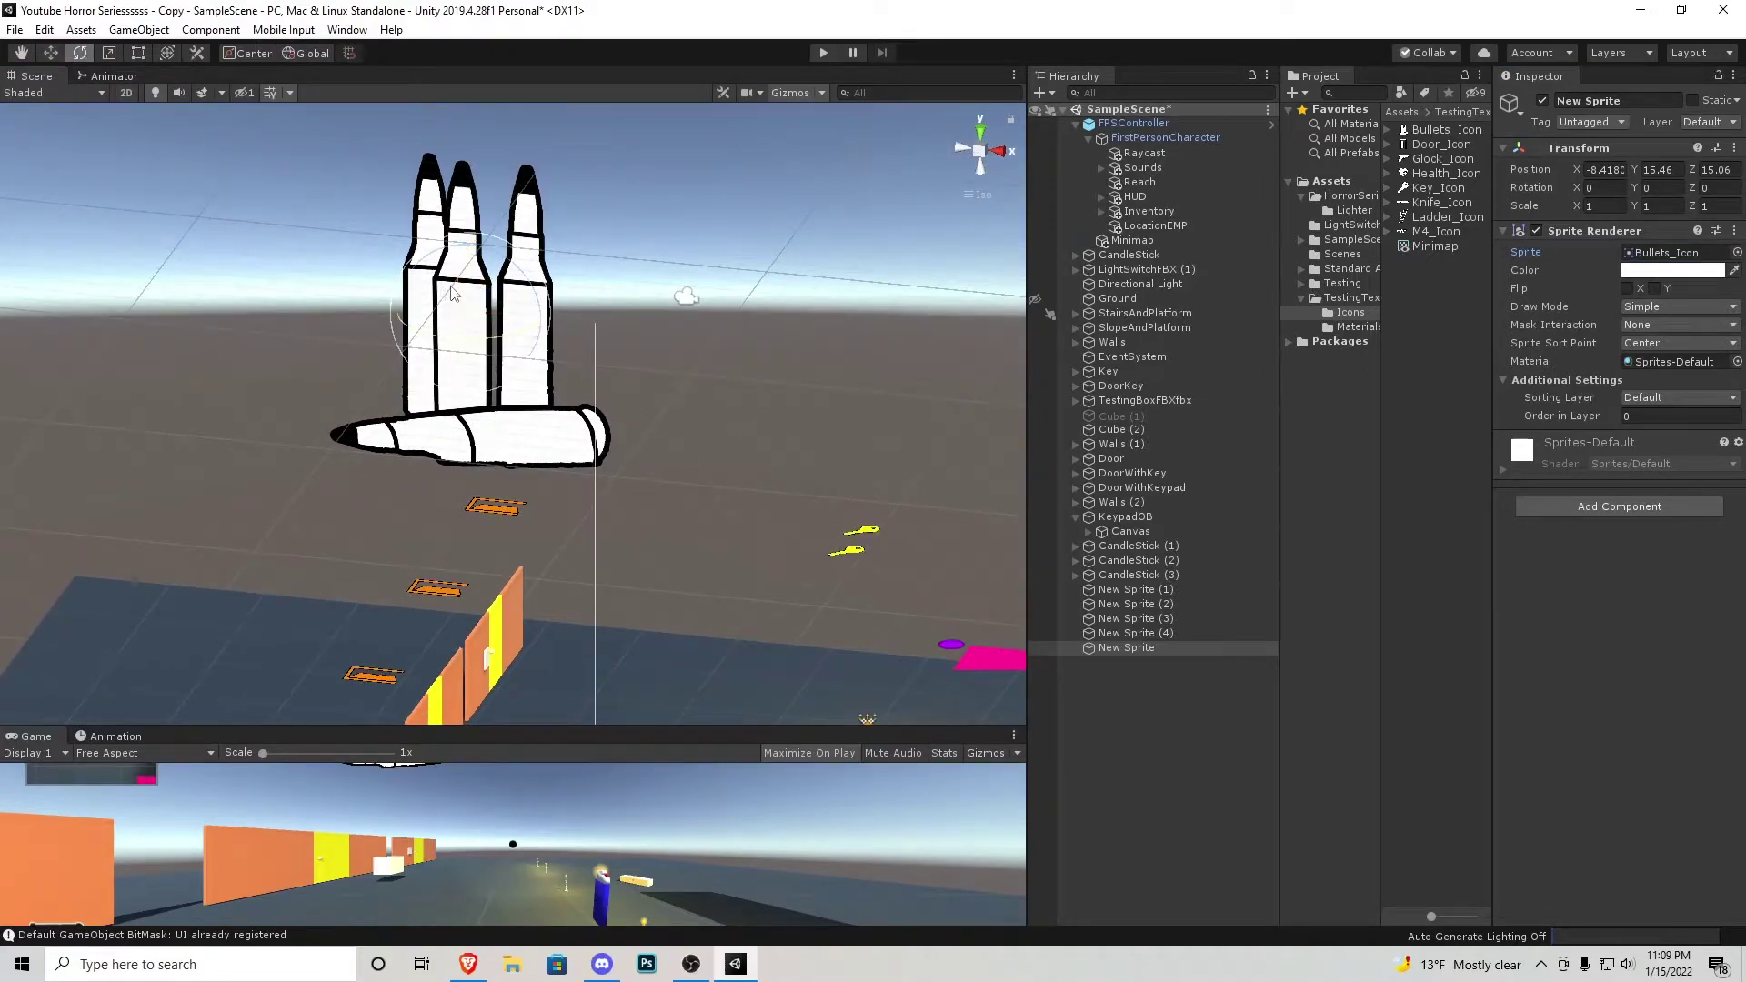
left_click_drag(459, 300, 516, 119, "ctrl")
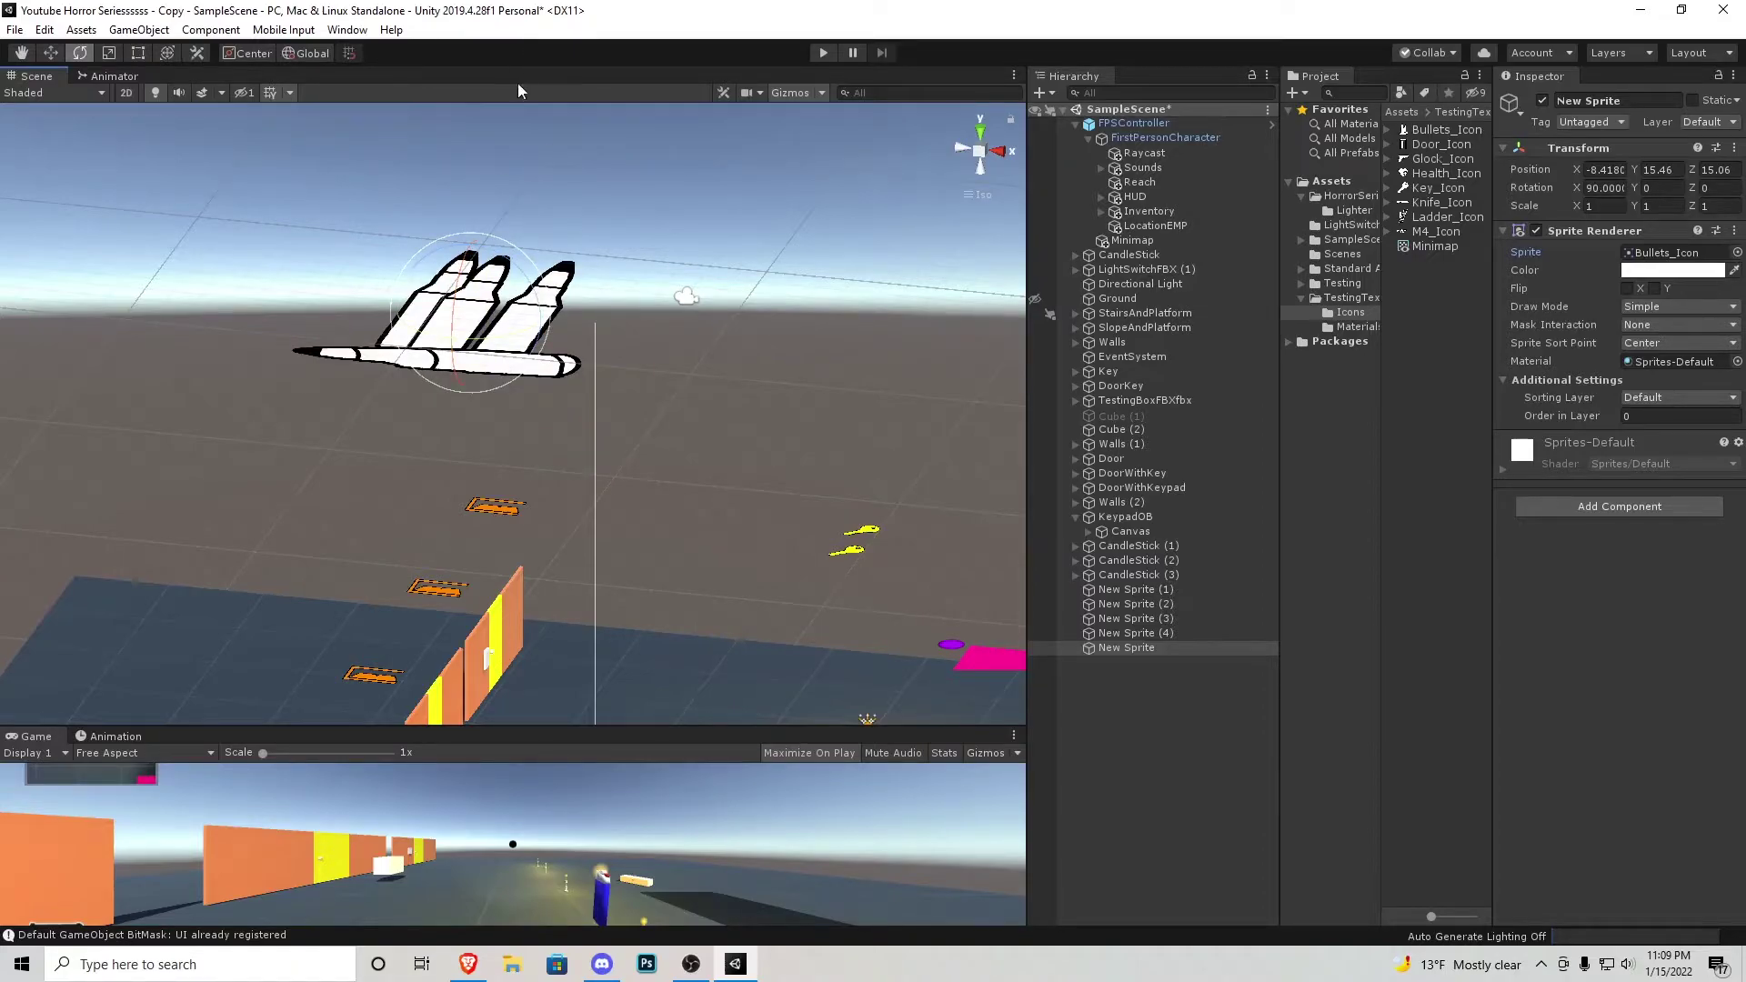
Scale the bullets sprite down uniformly to about 0.387
right_click_drag(524, 319, 678, 434)
scroll(678, 434, "down", 8)
left_click(109, 55)
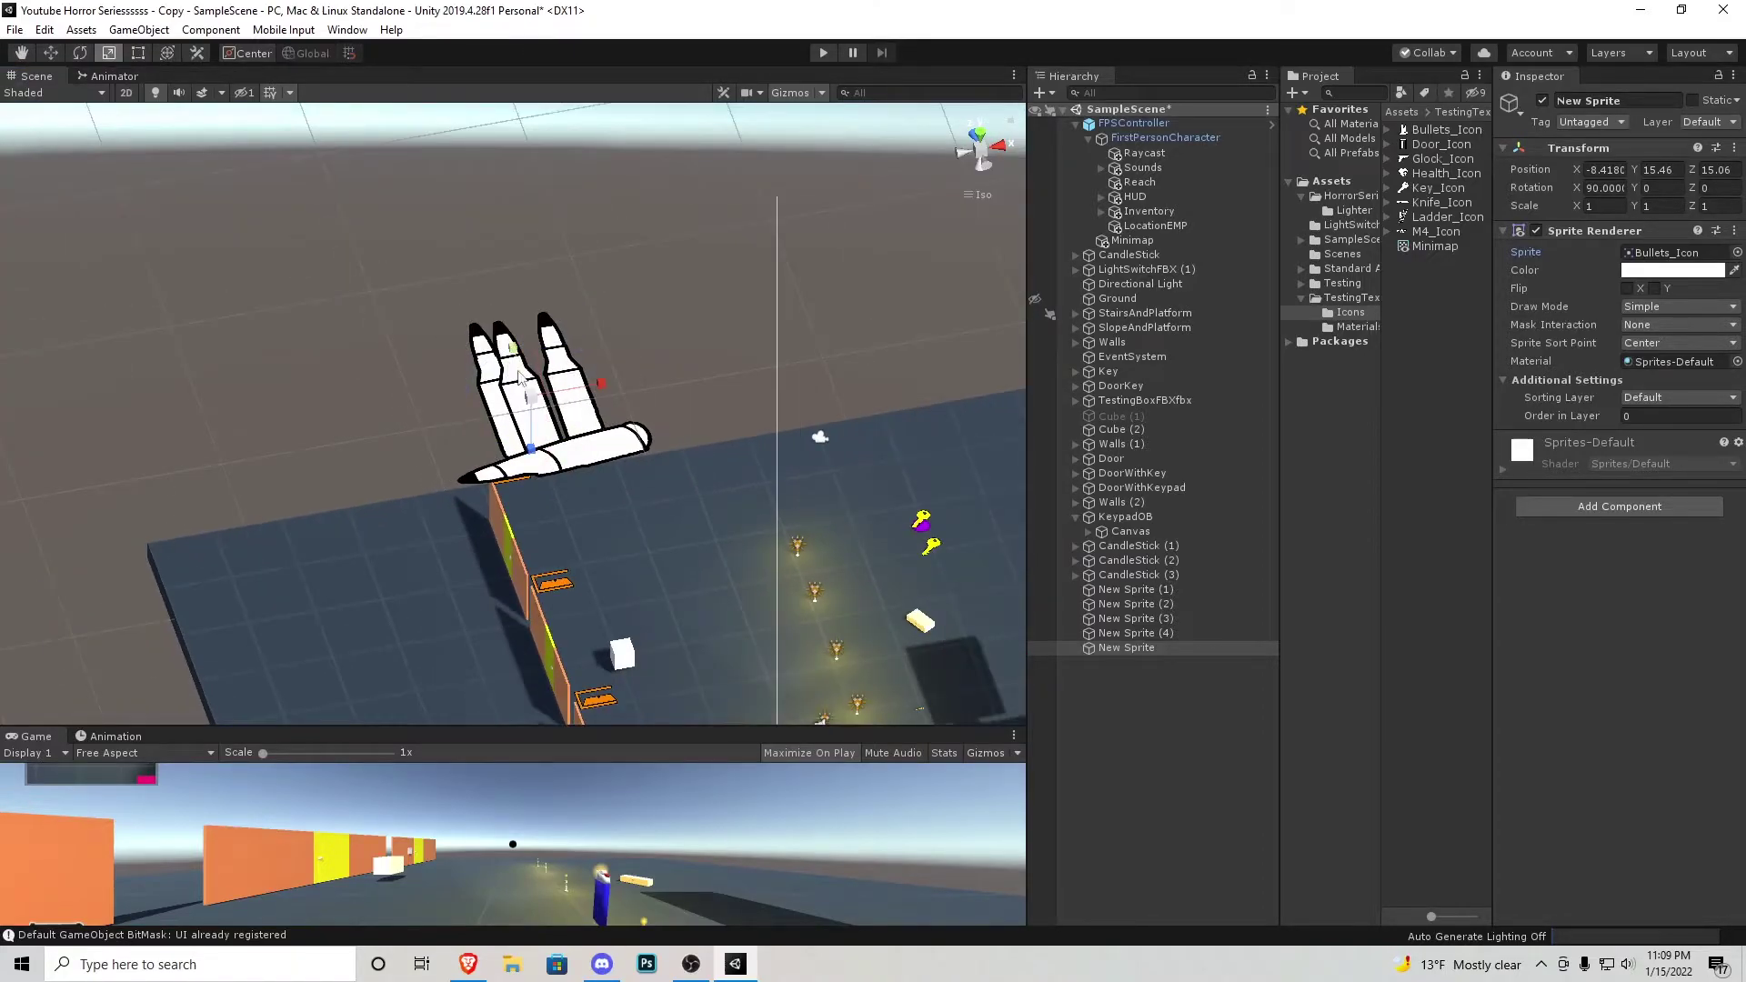
left_click_drag(529, 396, 535, 444)
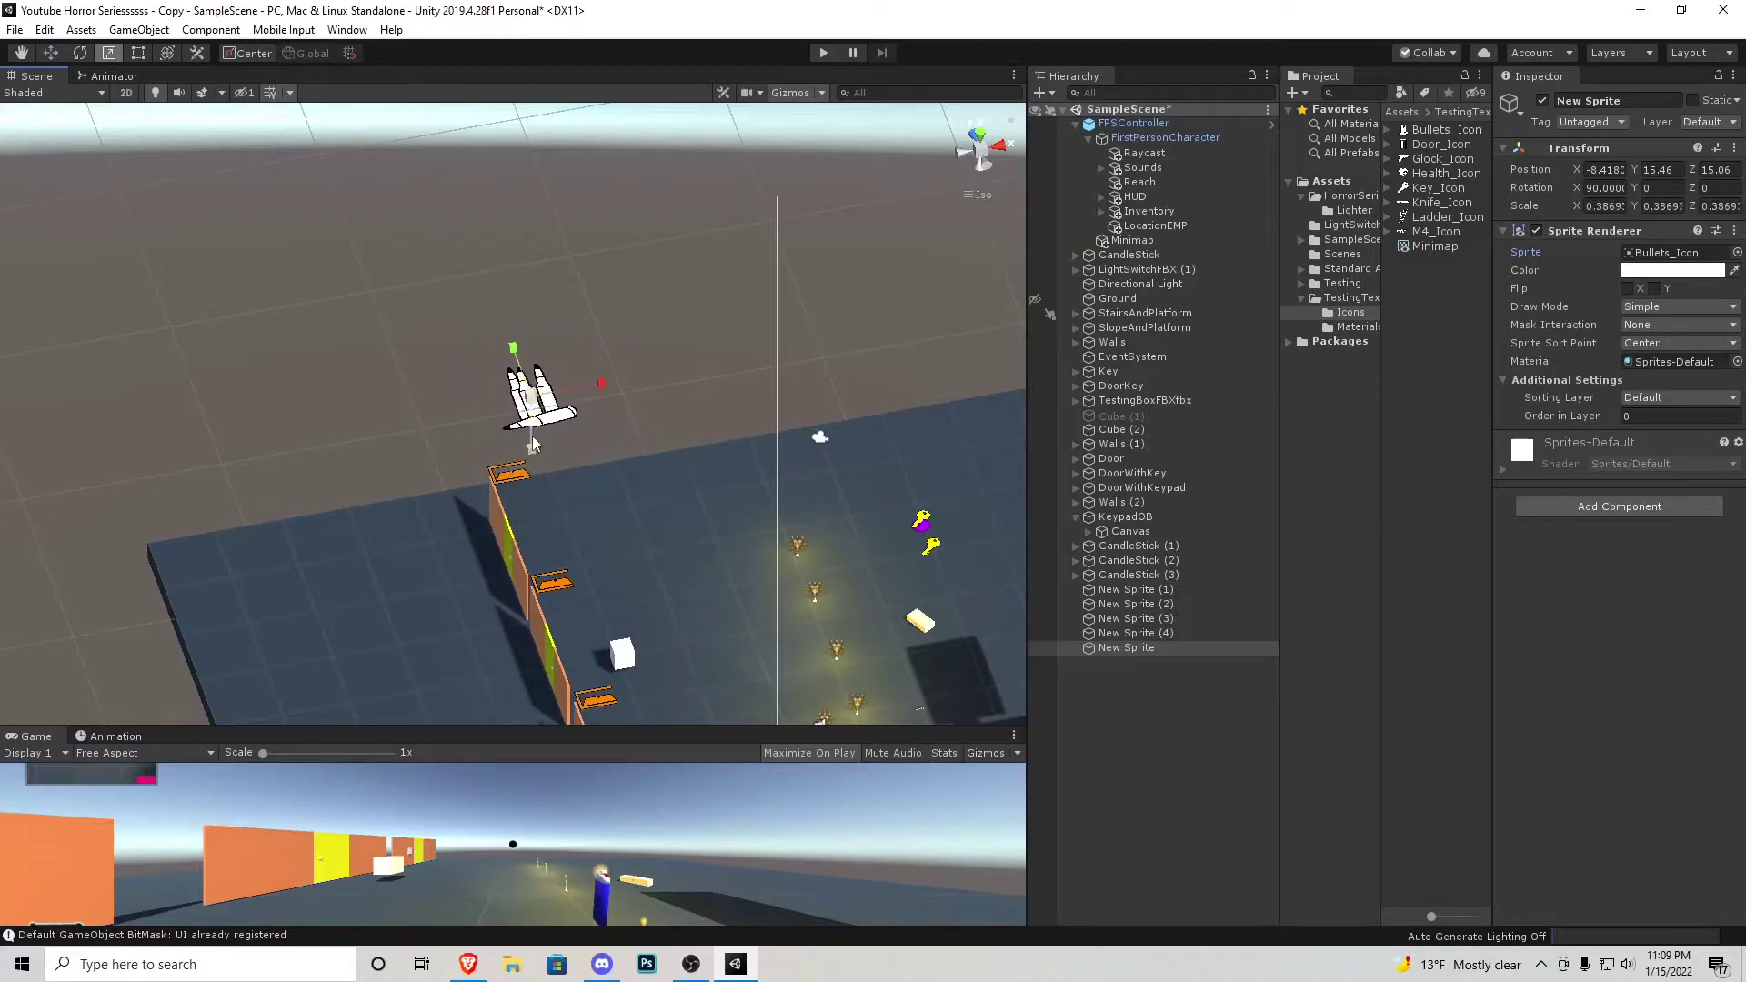
From a top view, move the bullets sprite away from the doors to about X 1.67, Z 13.72
left_click(981, 143)
left_click(981, 151)
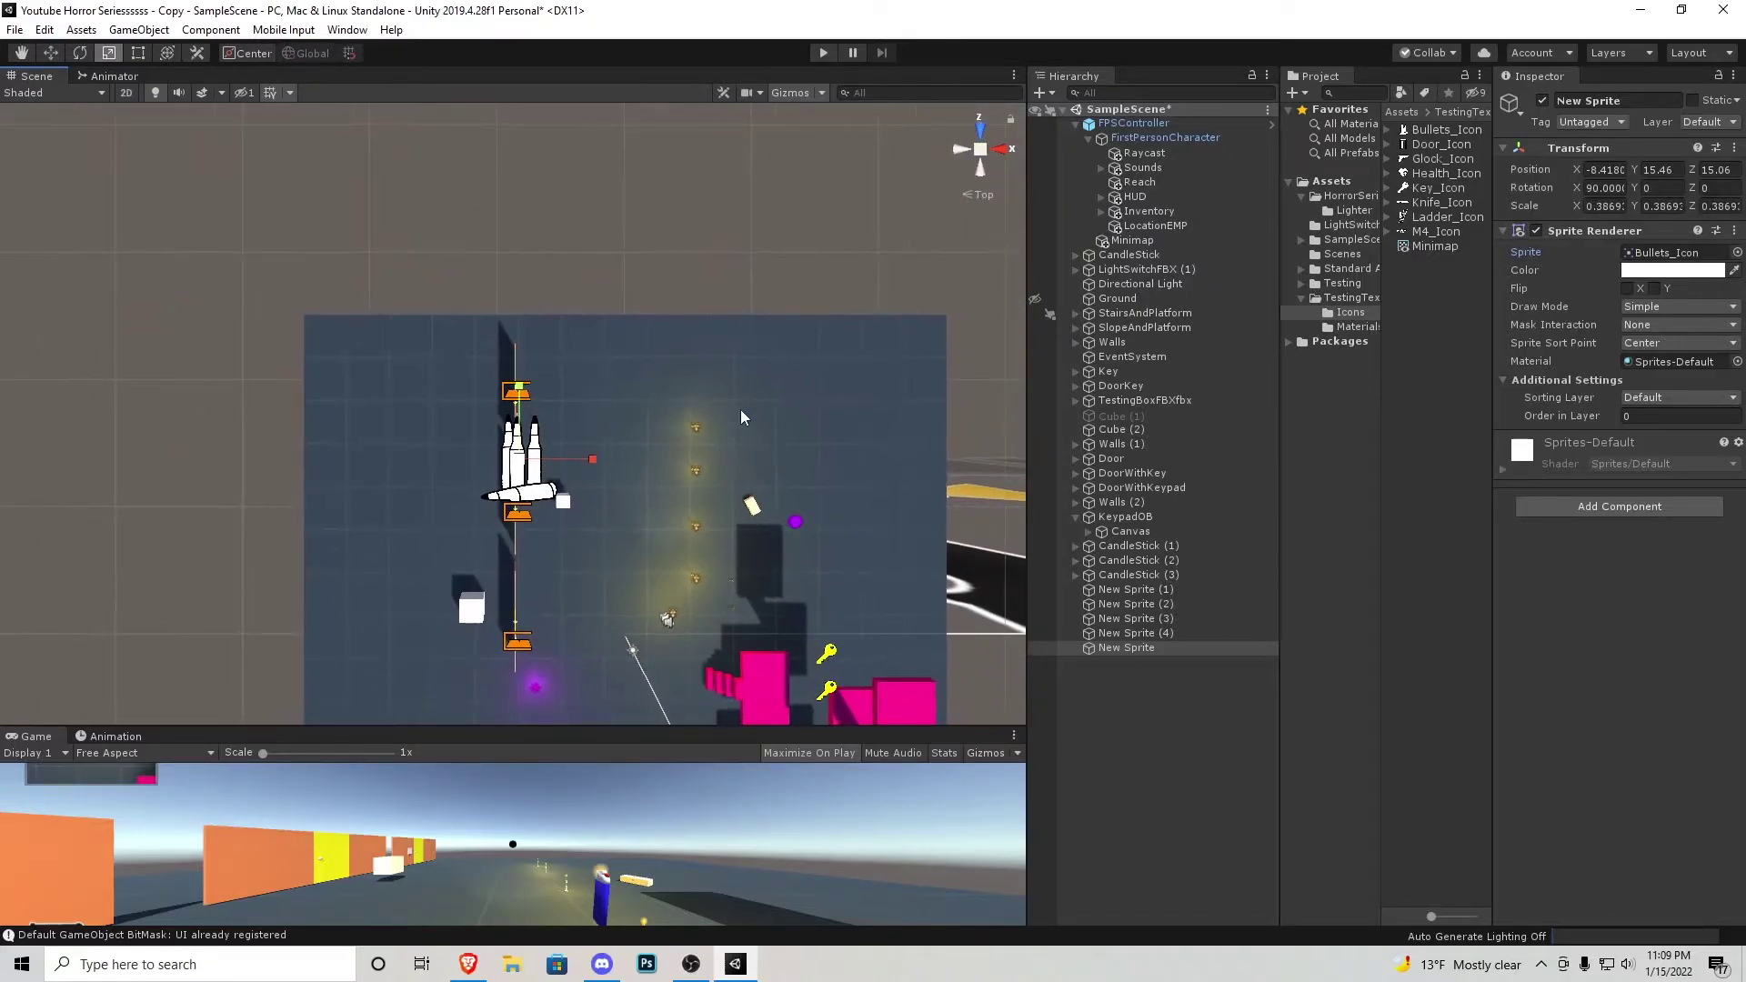
left_click(979, 158)
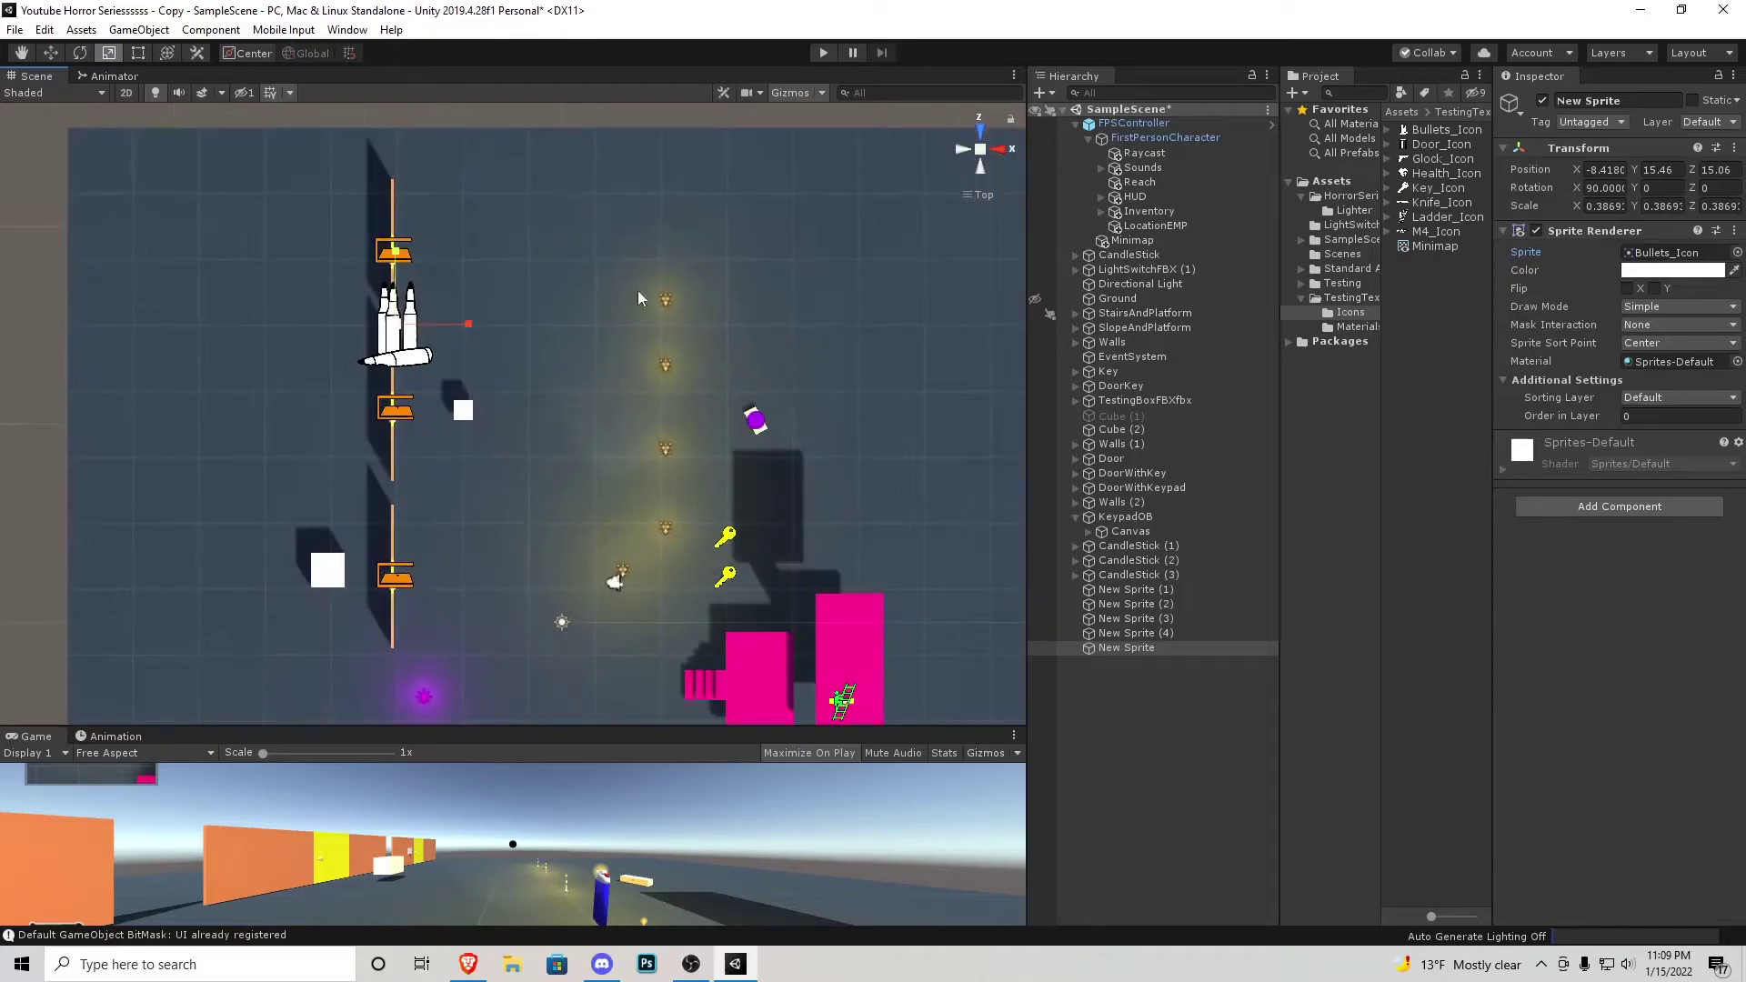
left_click(56, 55)
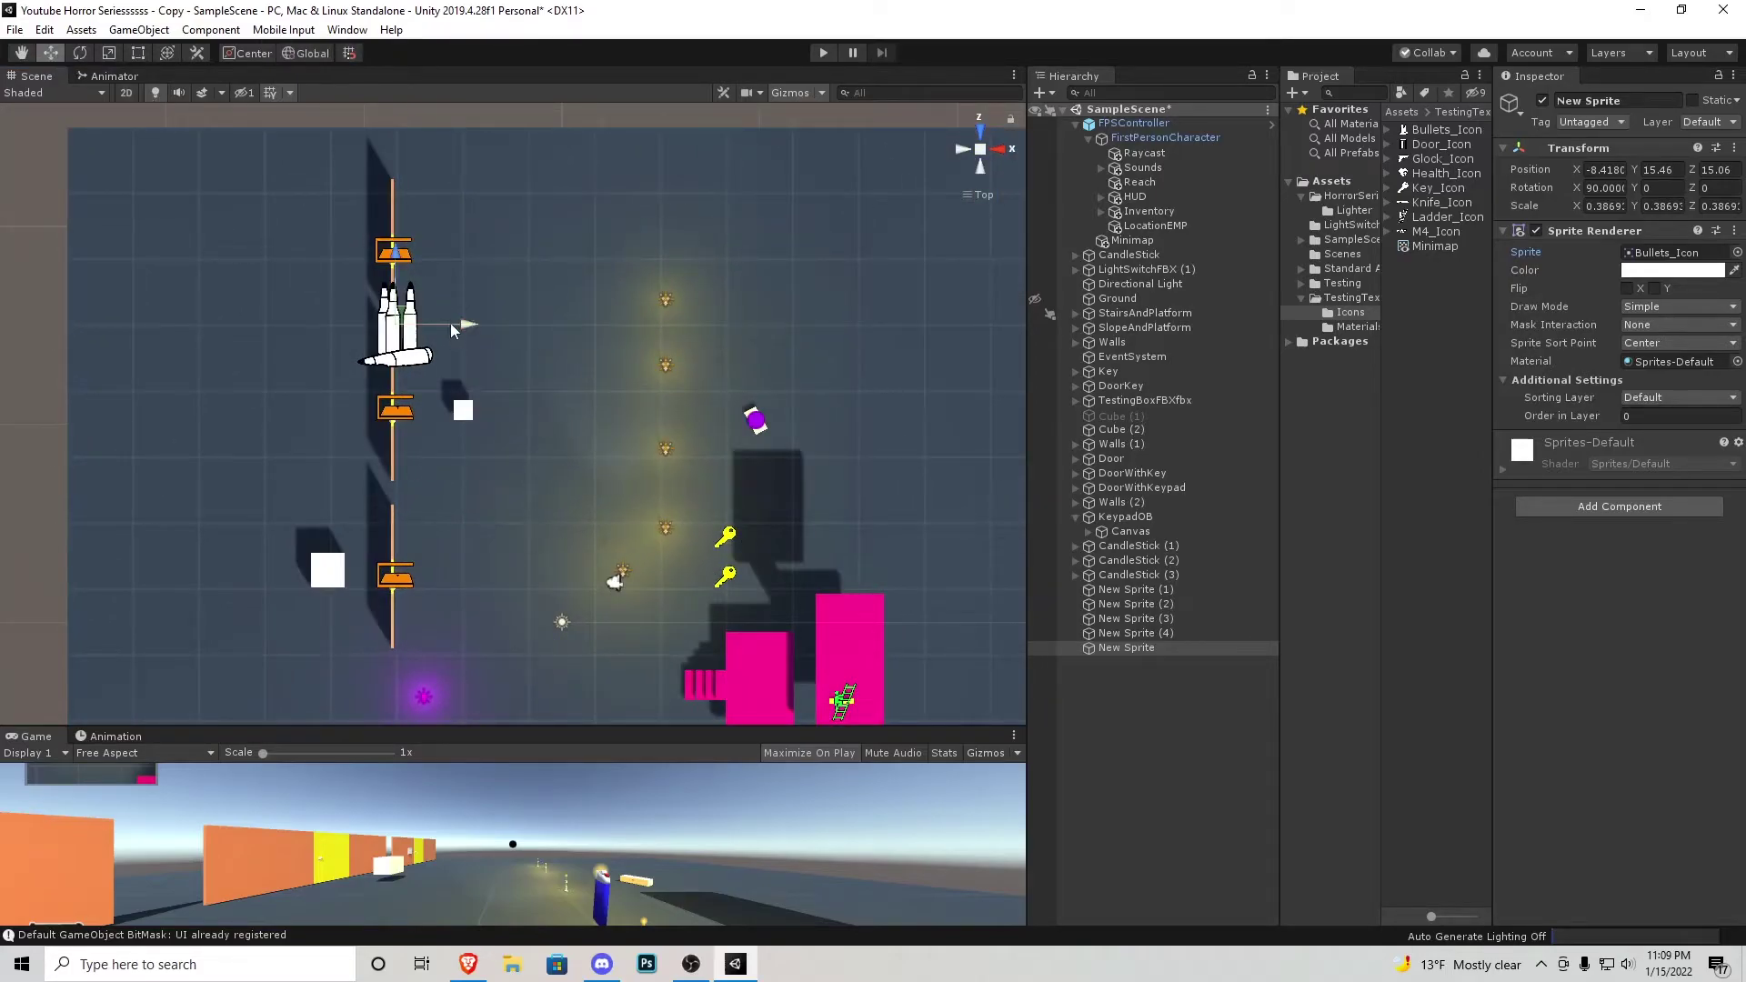
left_click_drag(400, 329, 602, 356)
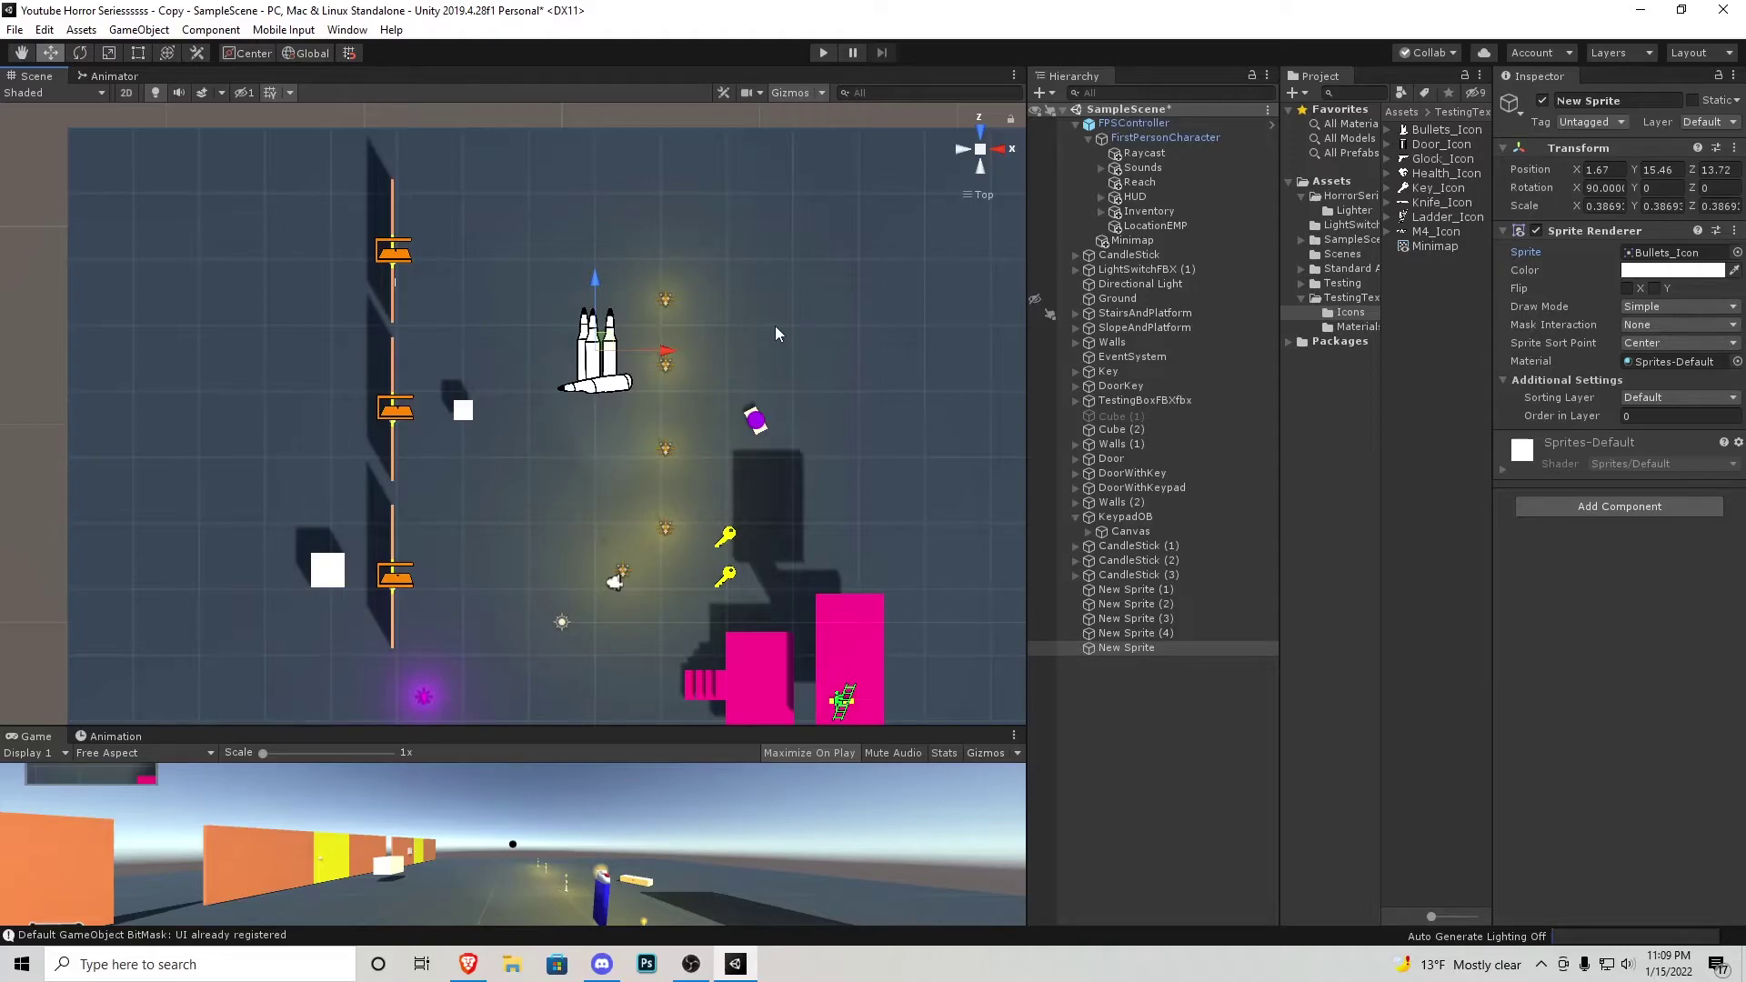
Look through the minimap icon textures in the Icons folder, from M4_Icon up to Bullets_Icon
left_click(1453, 234)
key("Up")
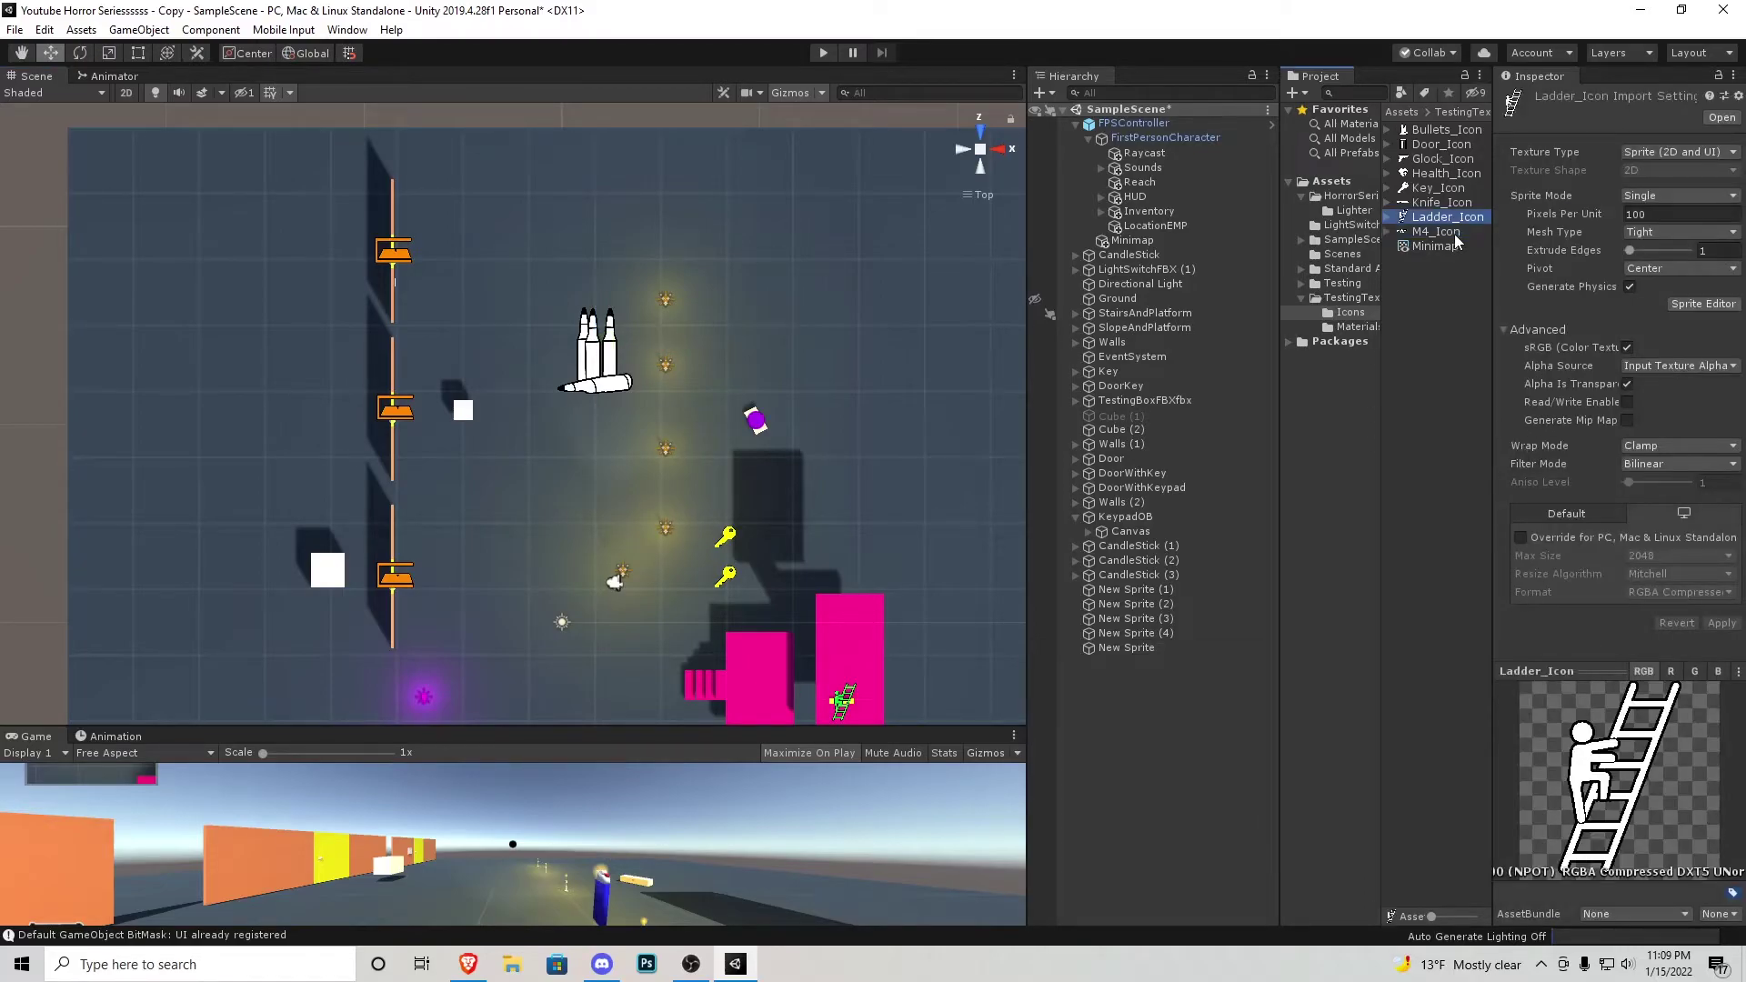
key("Up")
key("Up")
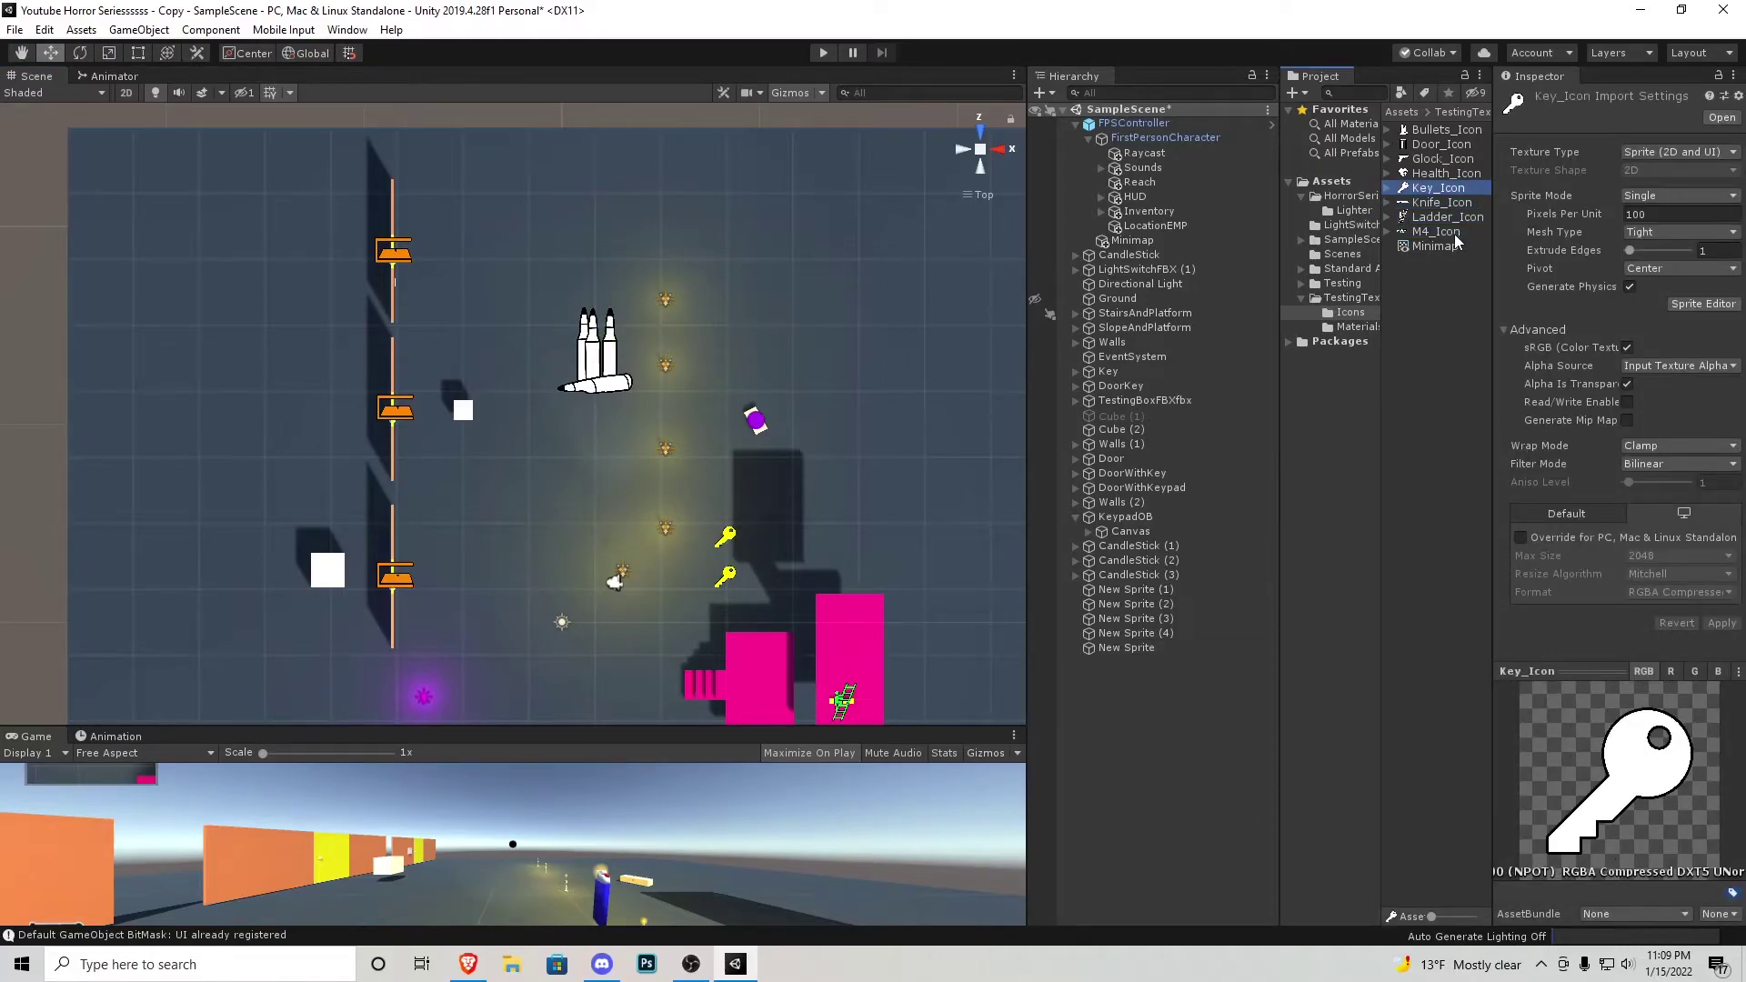
key("Up")
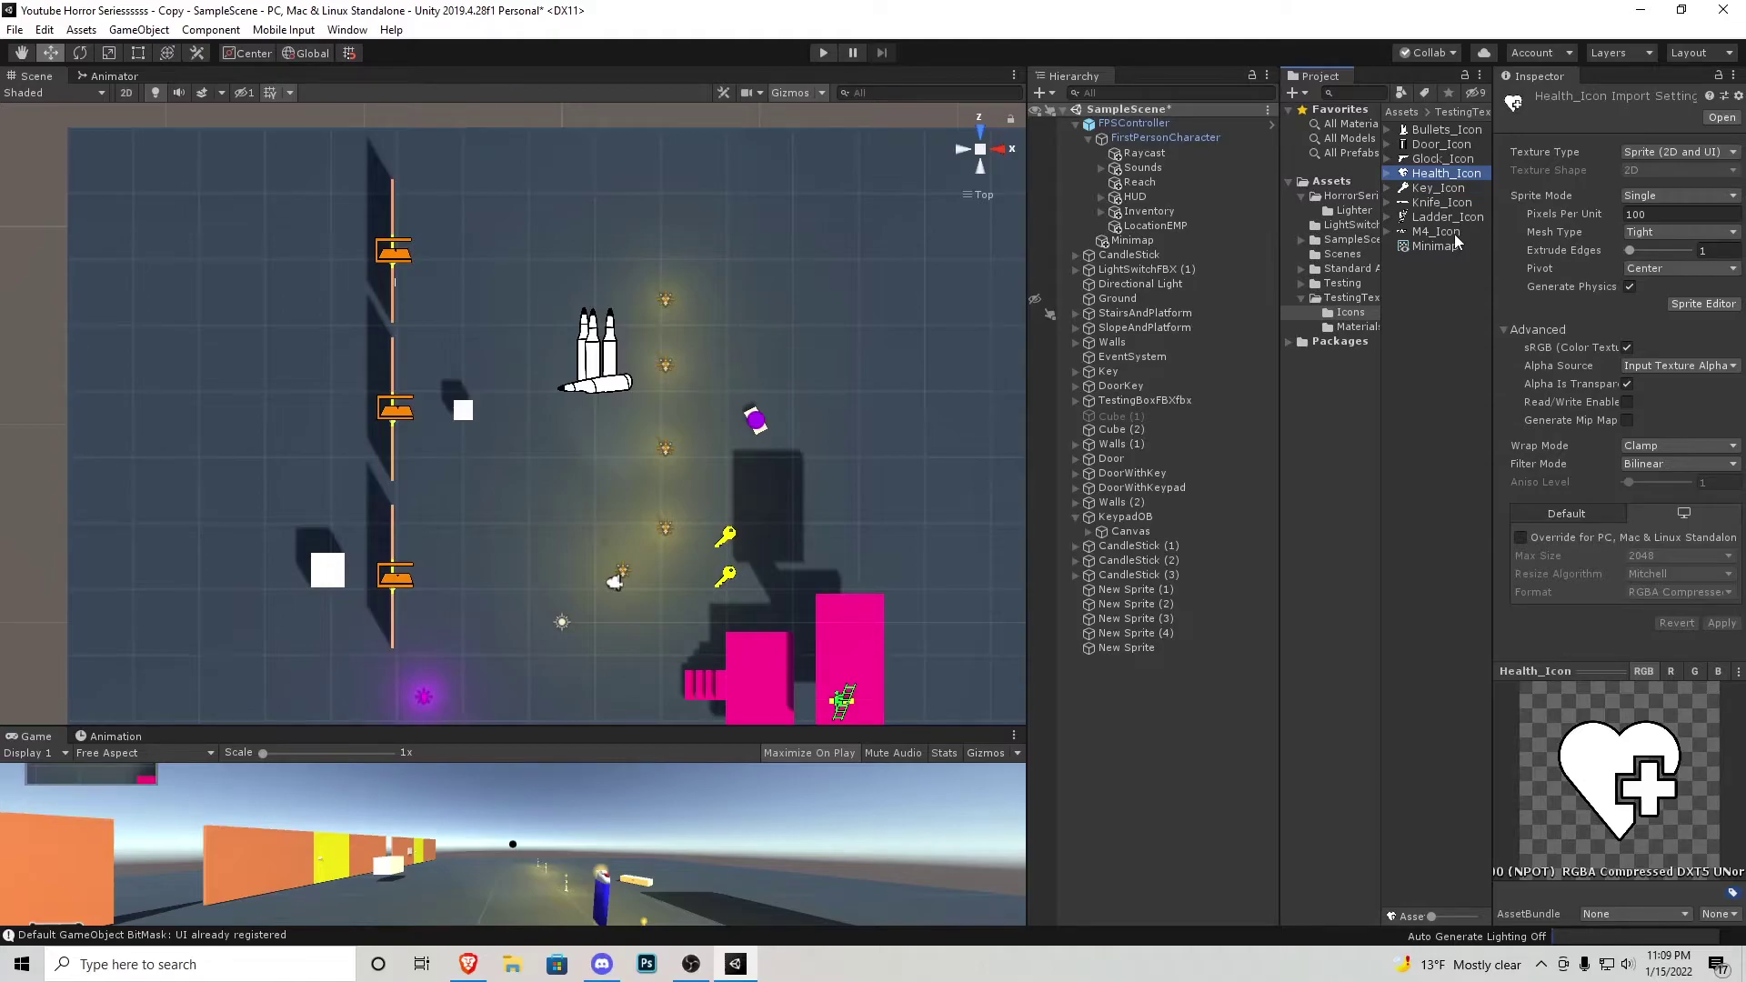
key("Up")
key("Up")
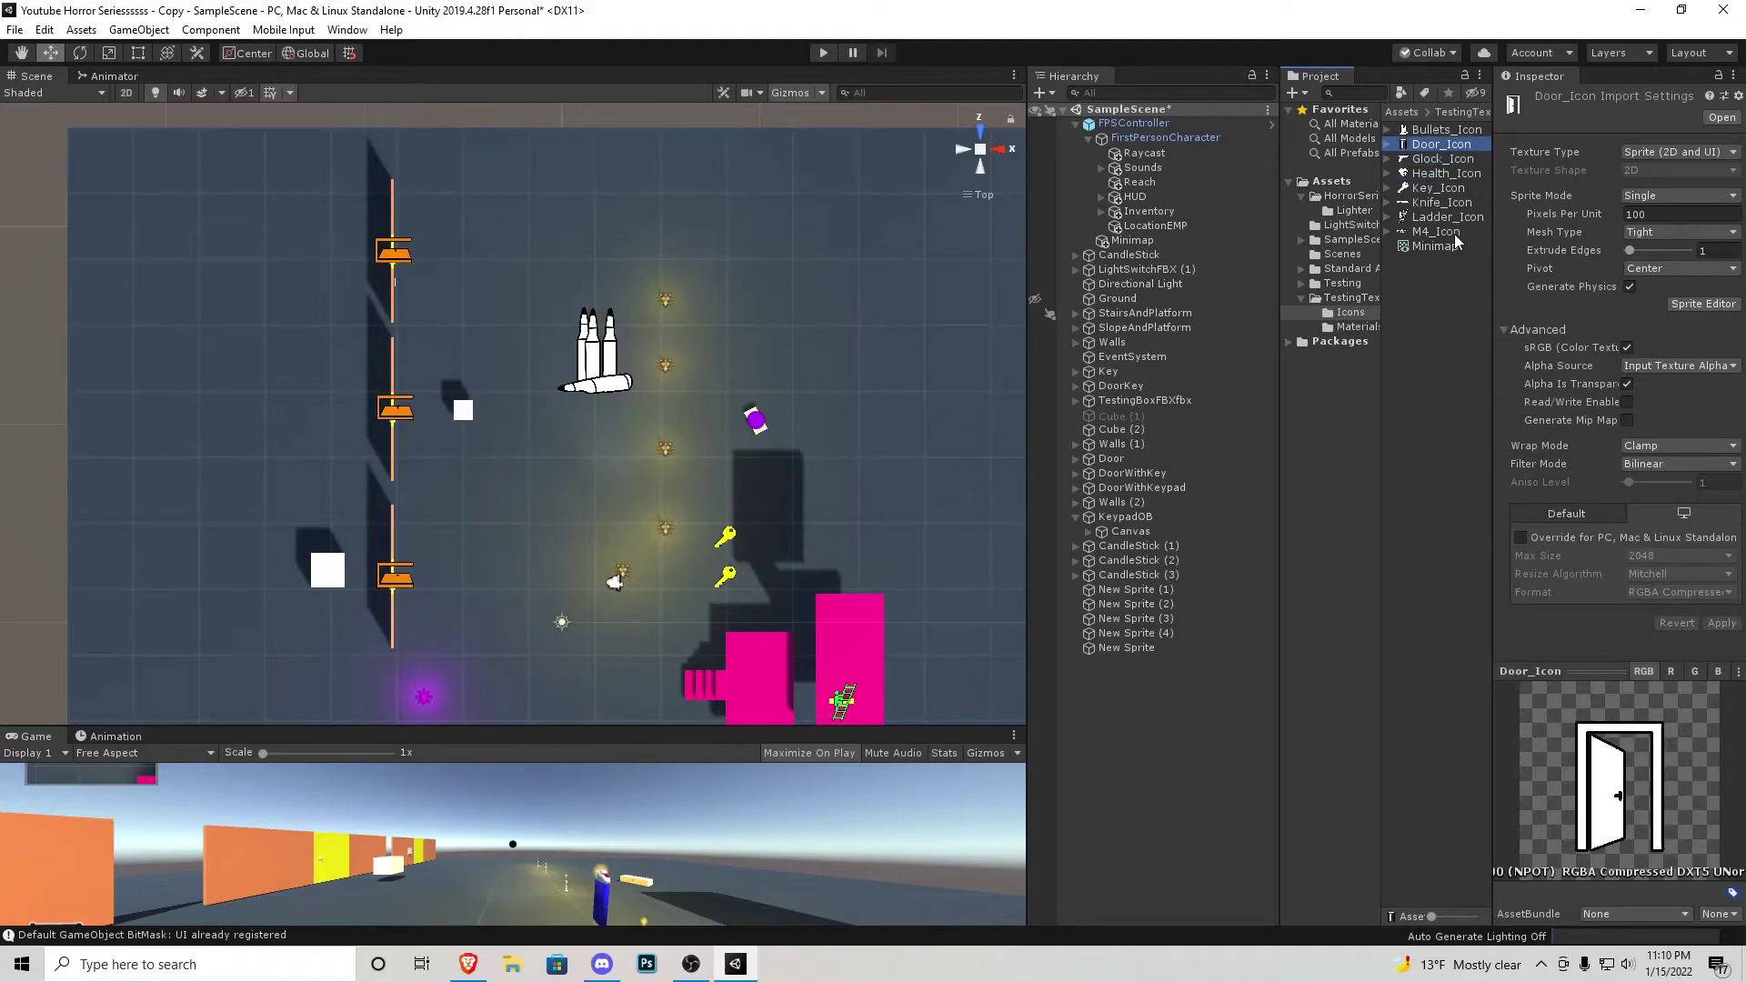
key("Up")
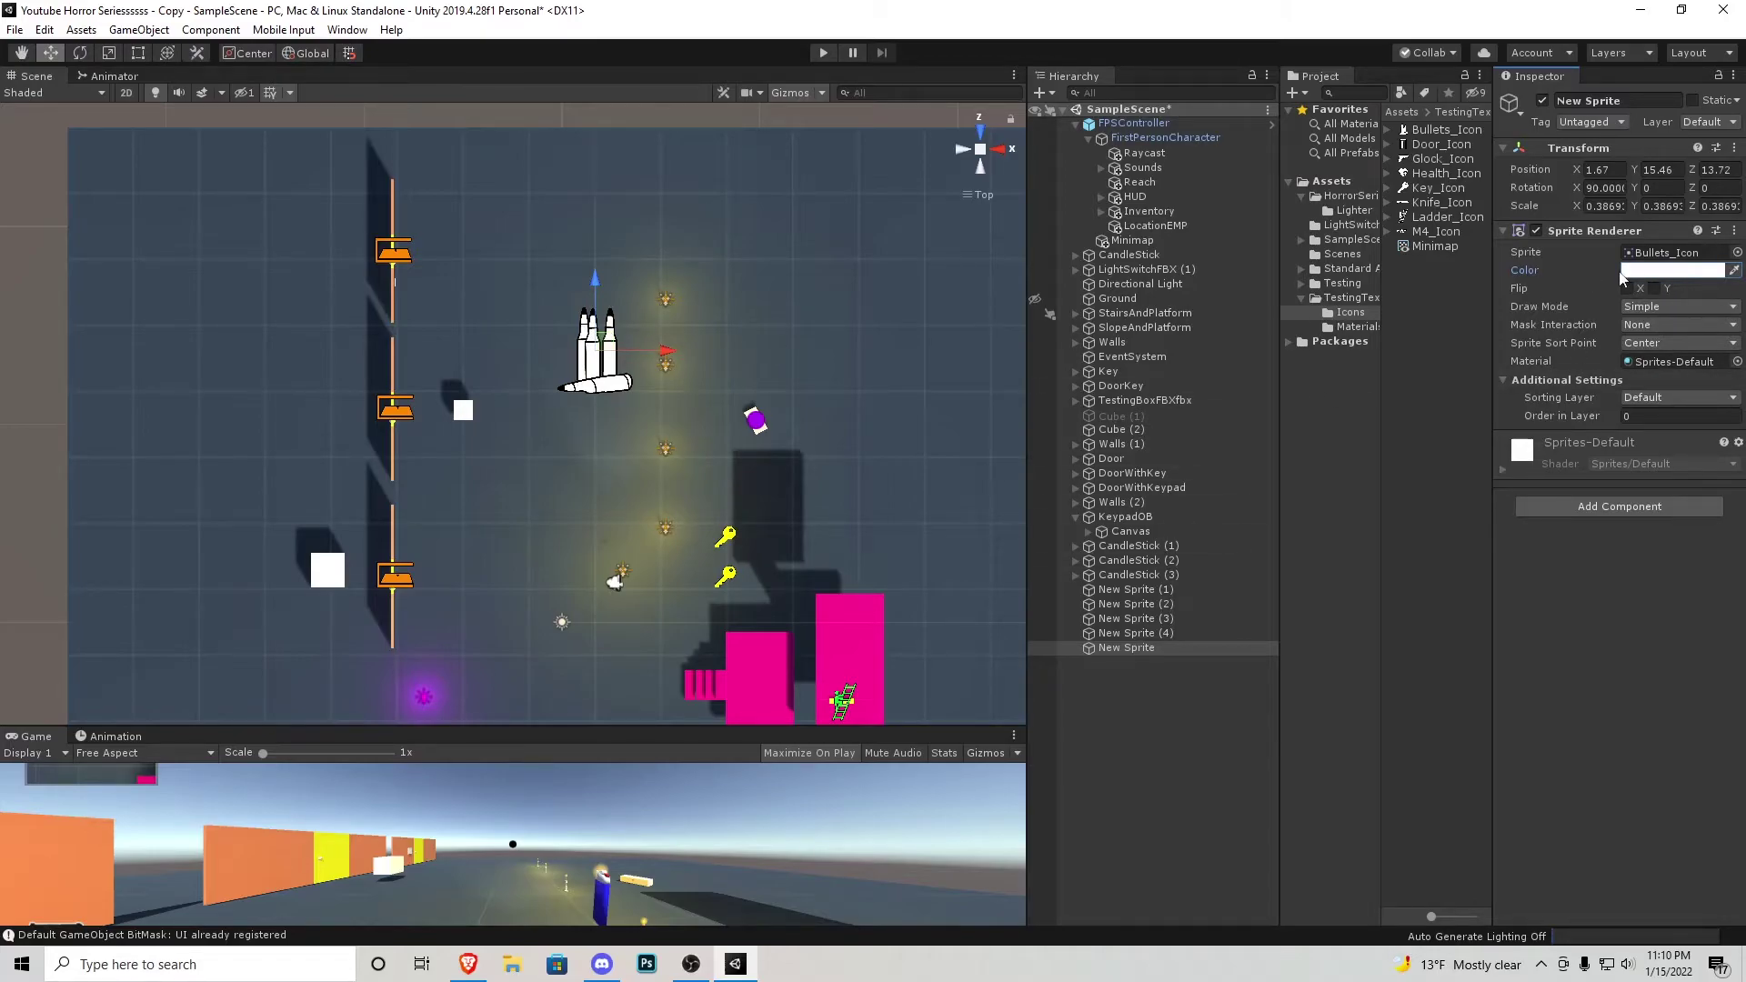
Change the bullets sprite's color to bright green
left_click(1671, 273)
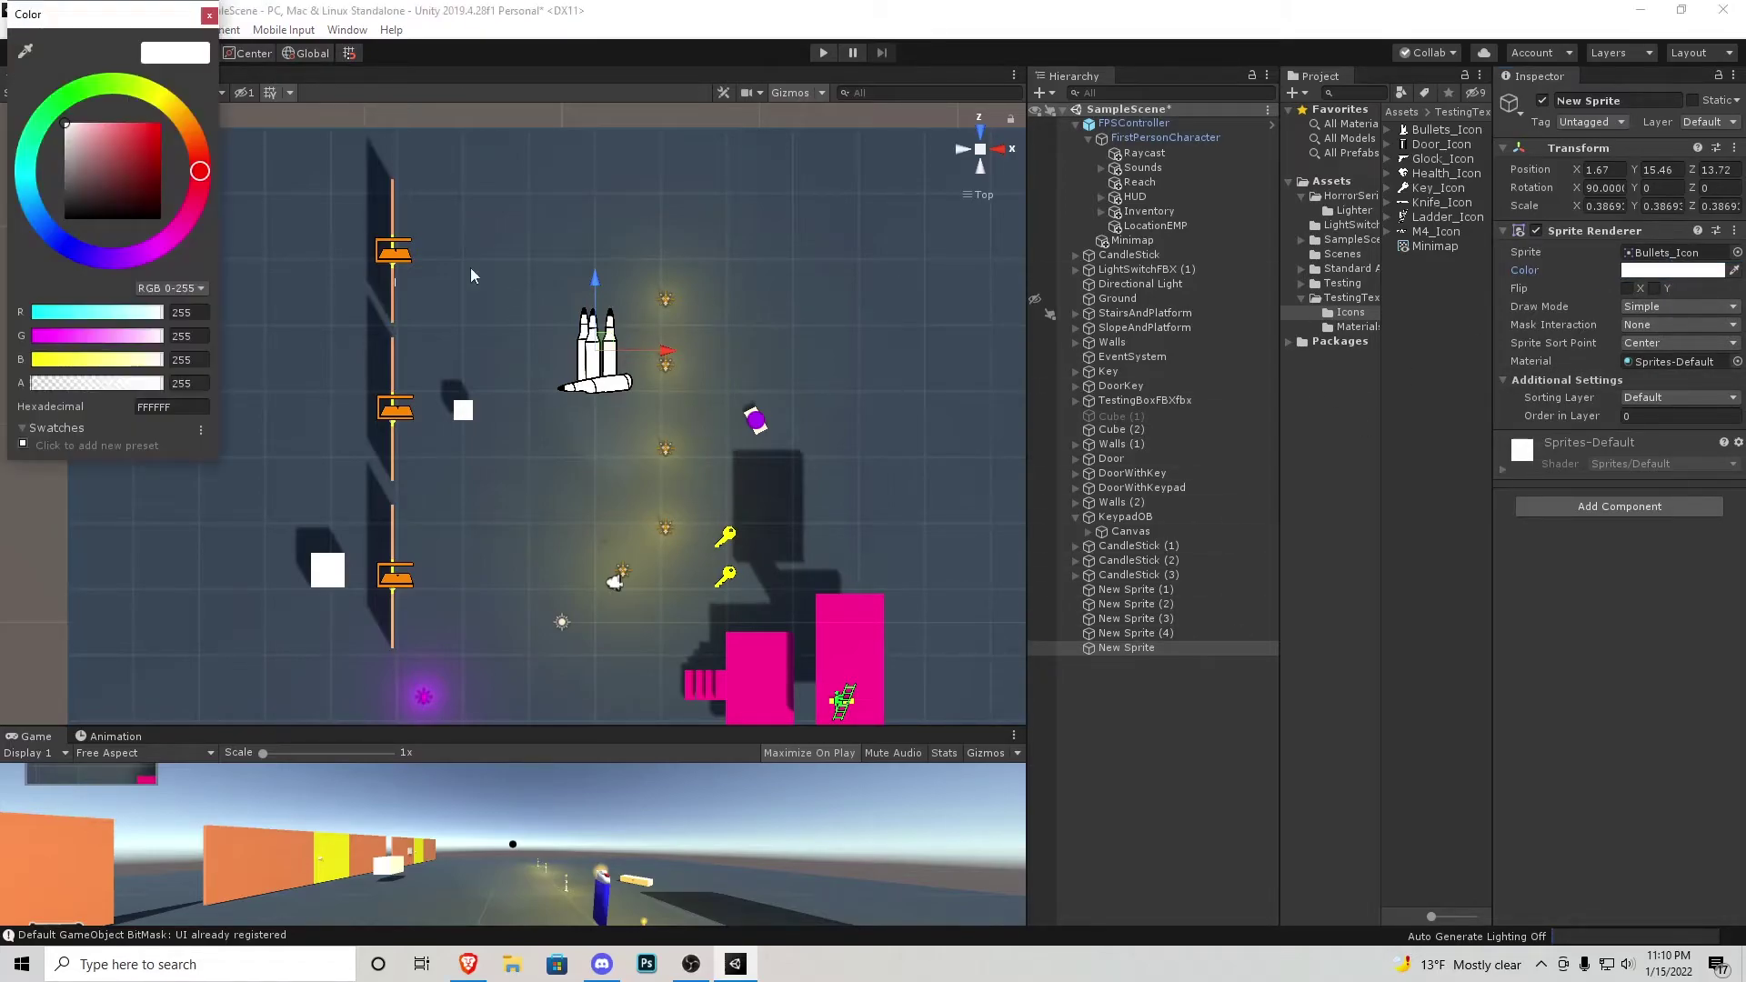
left_click(56, 236)
left_click(160, 122)
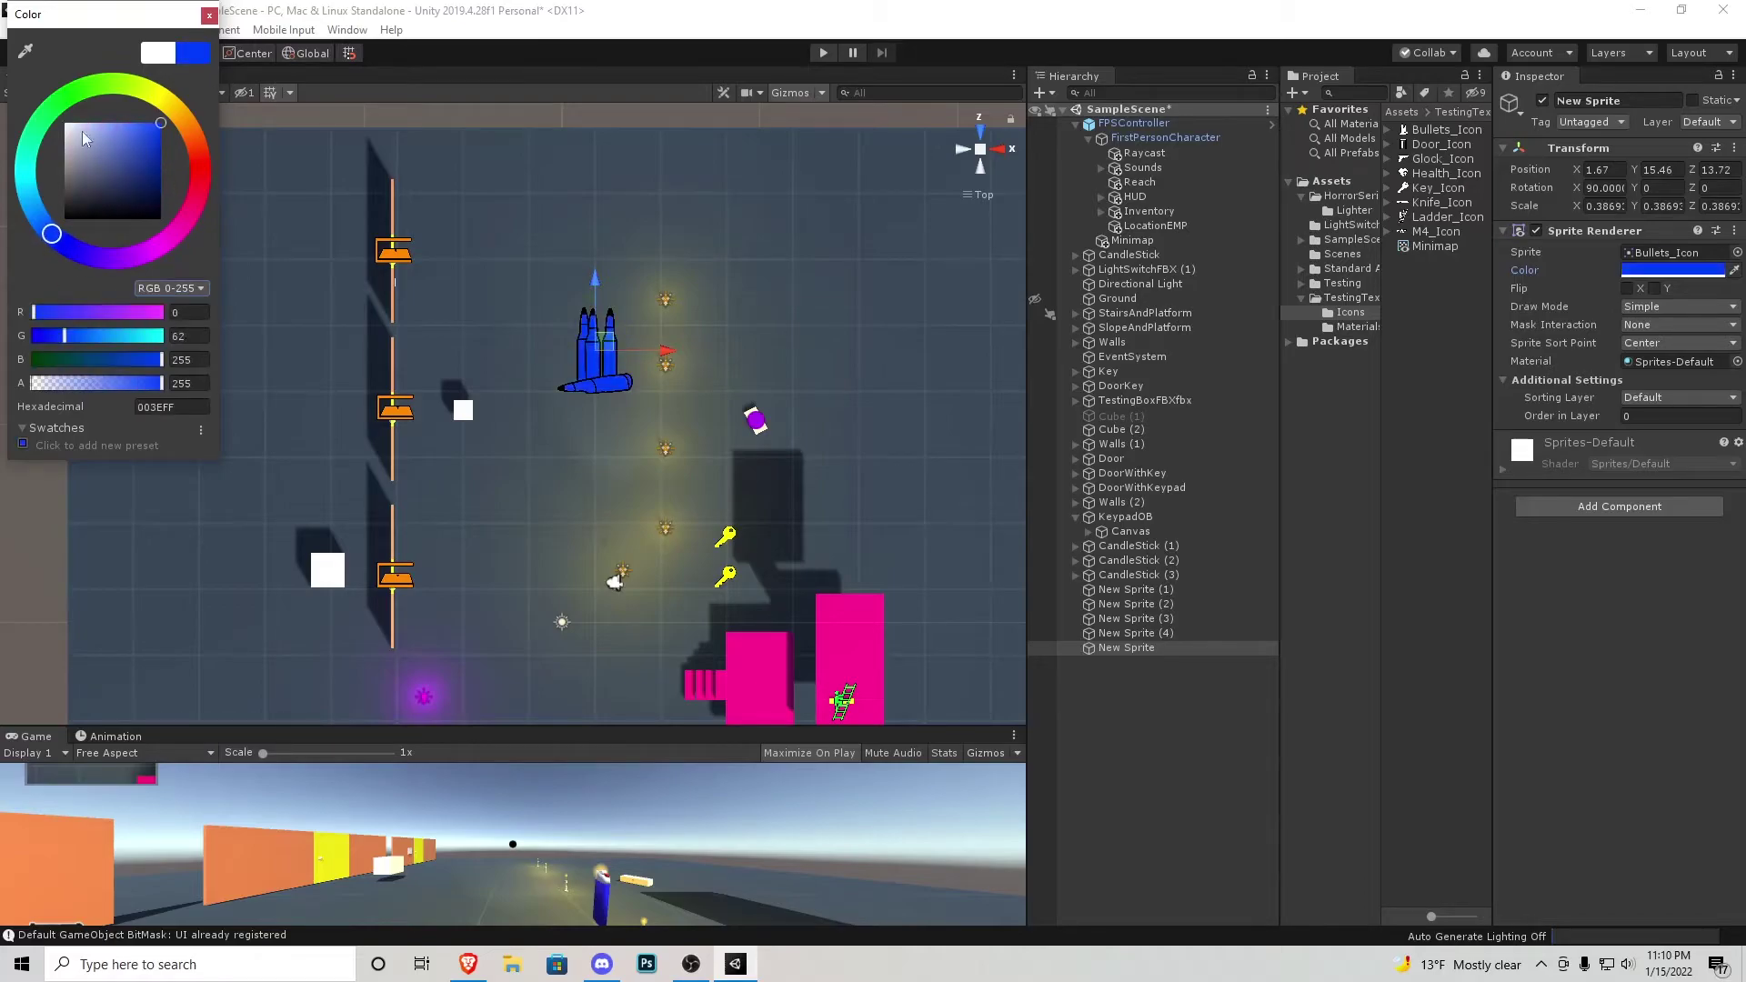
mouse_move(30, 132)
left_mouse_down()
mouse_move(180, 202)
mouse_move(270, 197)
mouse_move(165, 273)
mouse_move(88, 105)
mouse_move(222, 195)
mouse_move(105, 103)
left_mouse_up()
left_click(209, 15)
Shrink the bullets sprite uniformly to about 0.278 and place it at about X -0.82, Z 13.67
key("r")
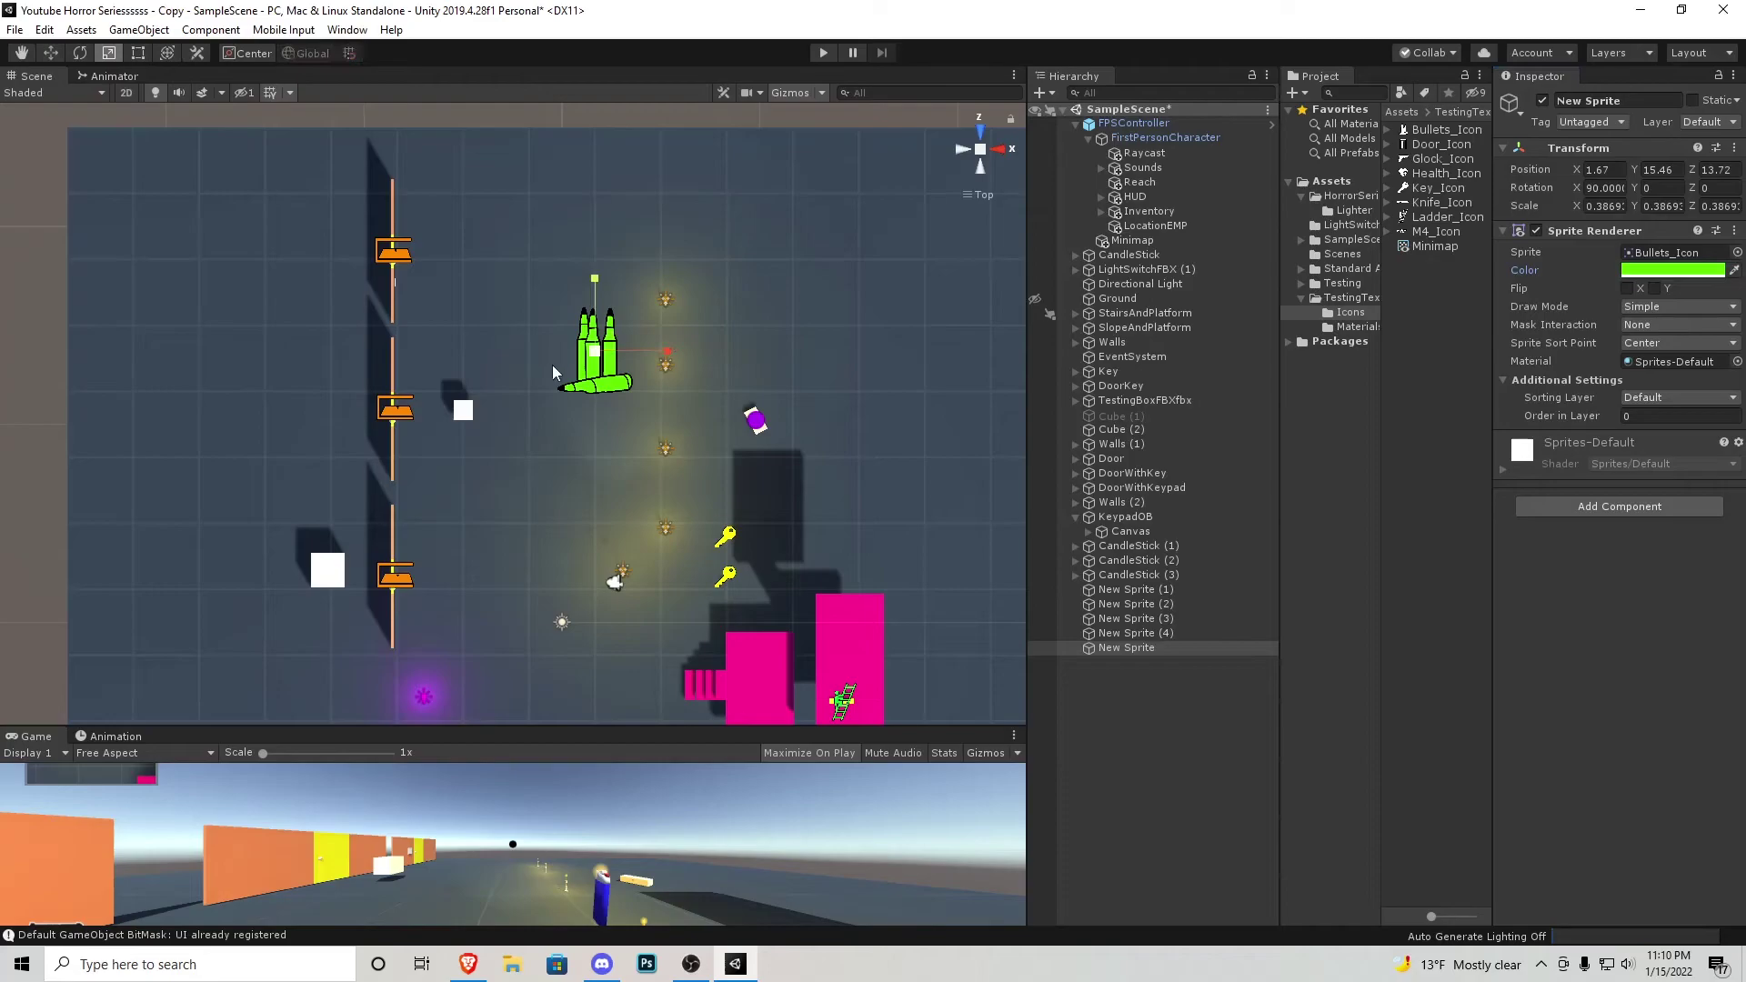
left_click_drag(591, 351, 555, 348)
left_click(58, 54)
Playtest by walking beneath the bullets icon to check it on the minimap and overhead, then pause and exit play mode
left_click(825, 53)
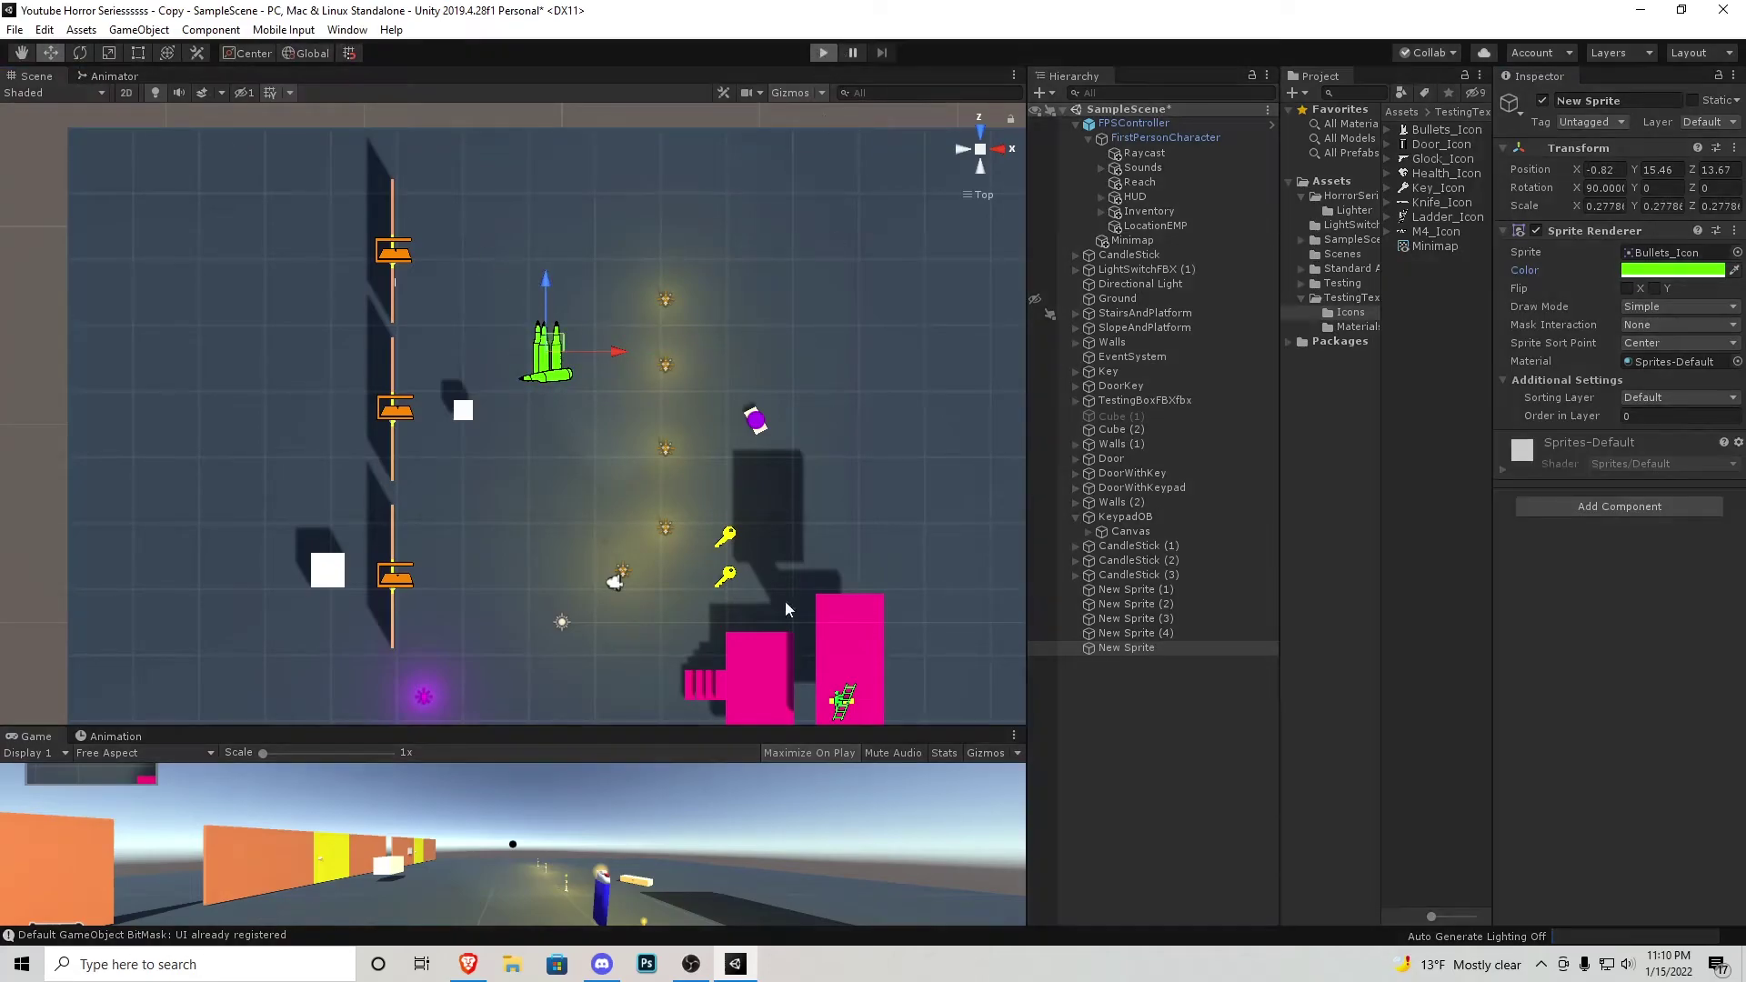
key("w")
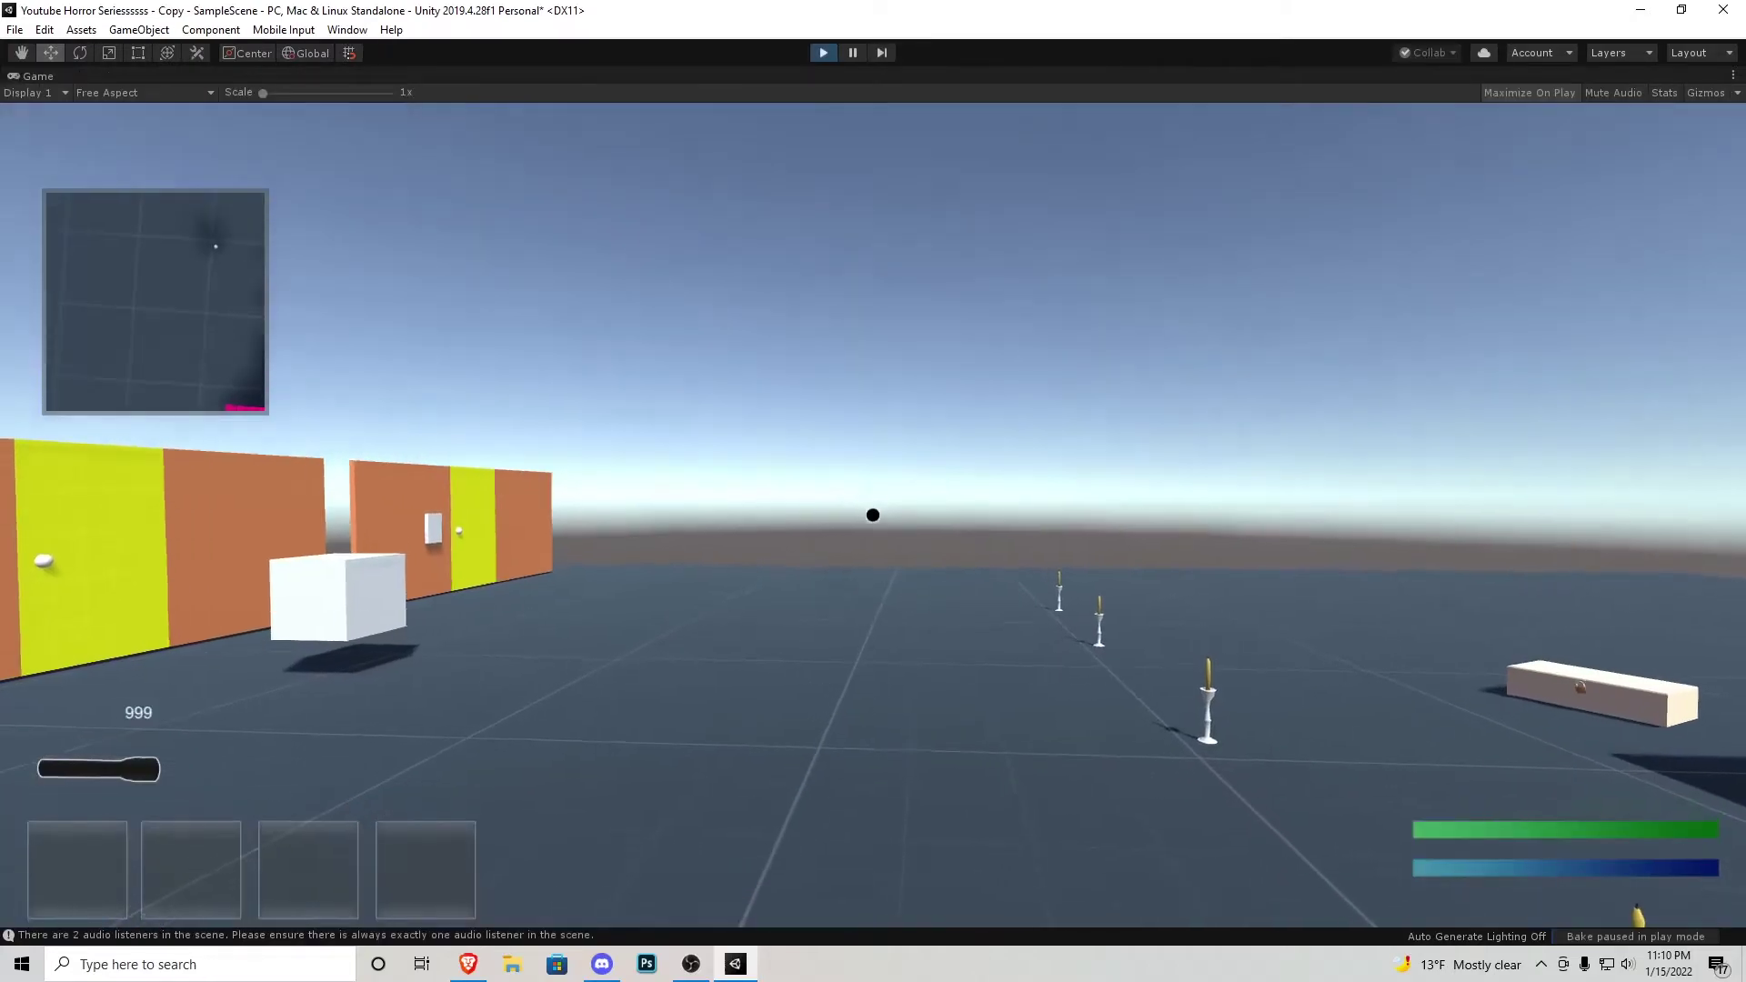
key("w")
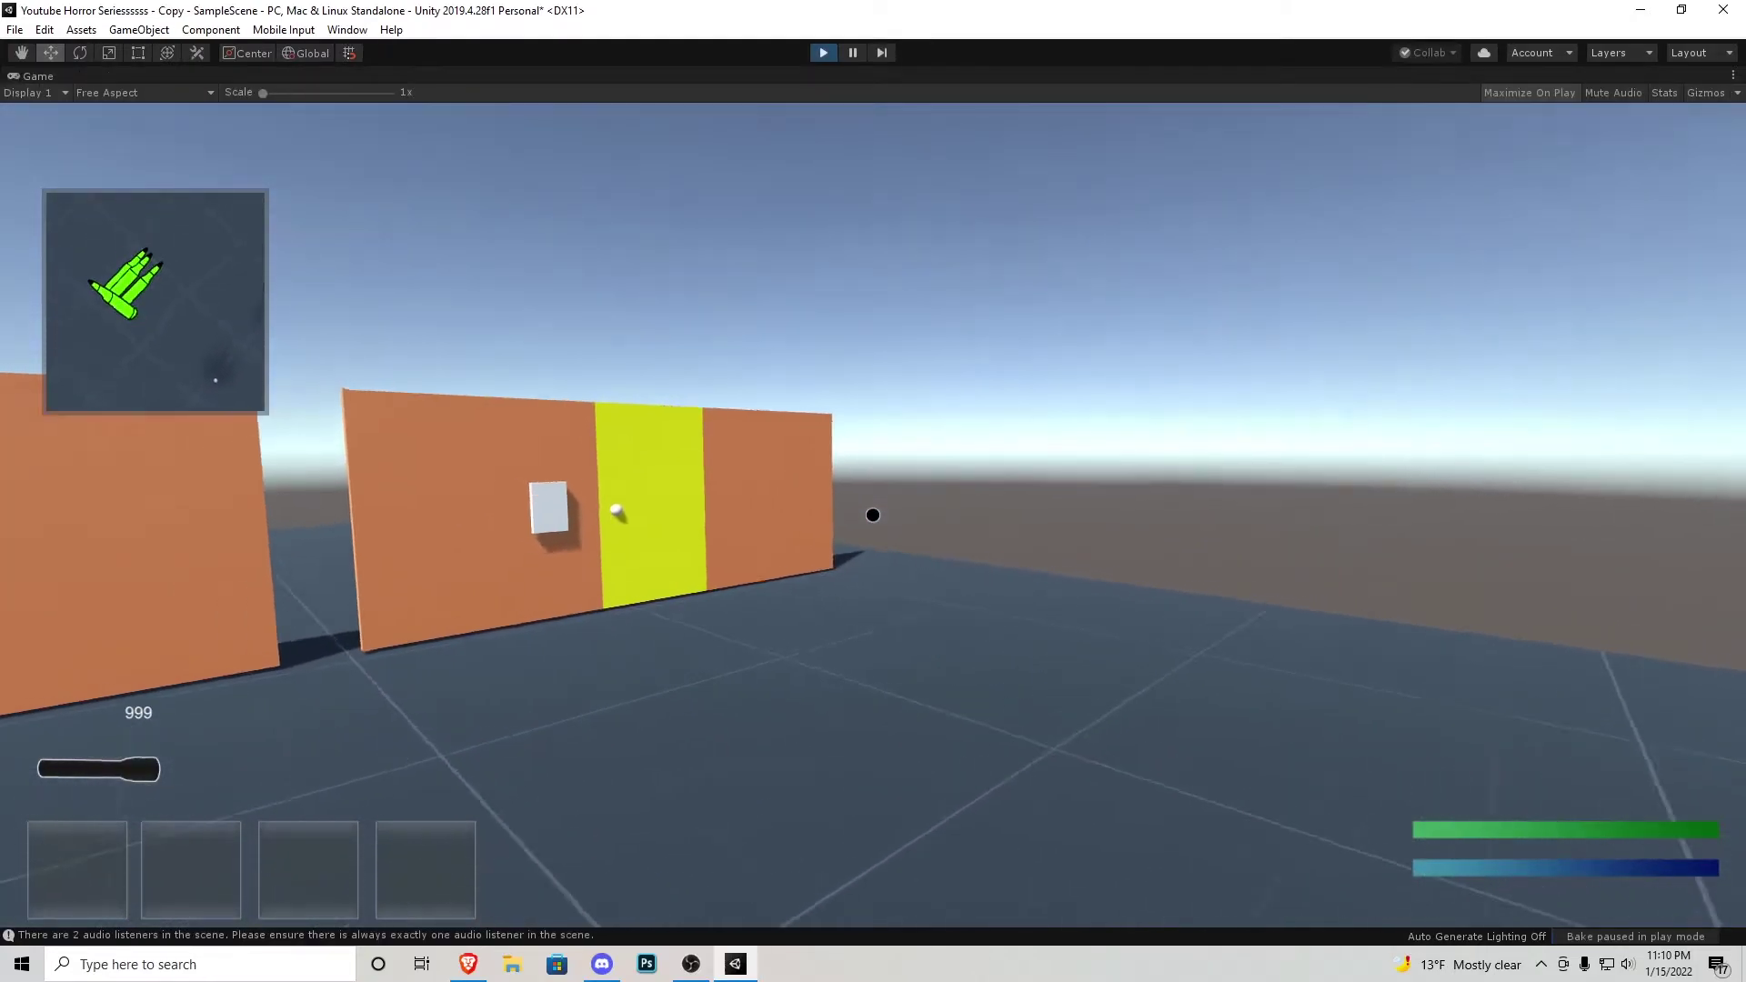
key("s")
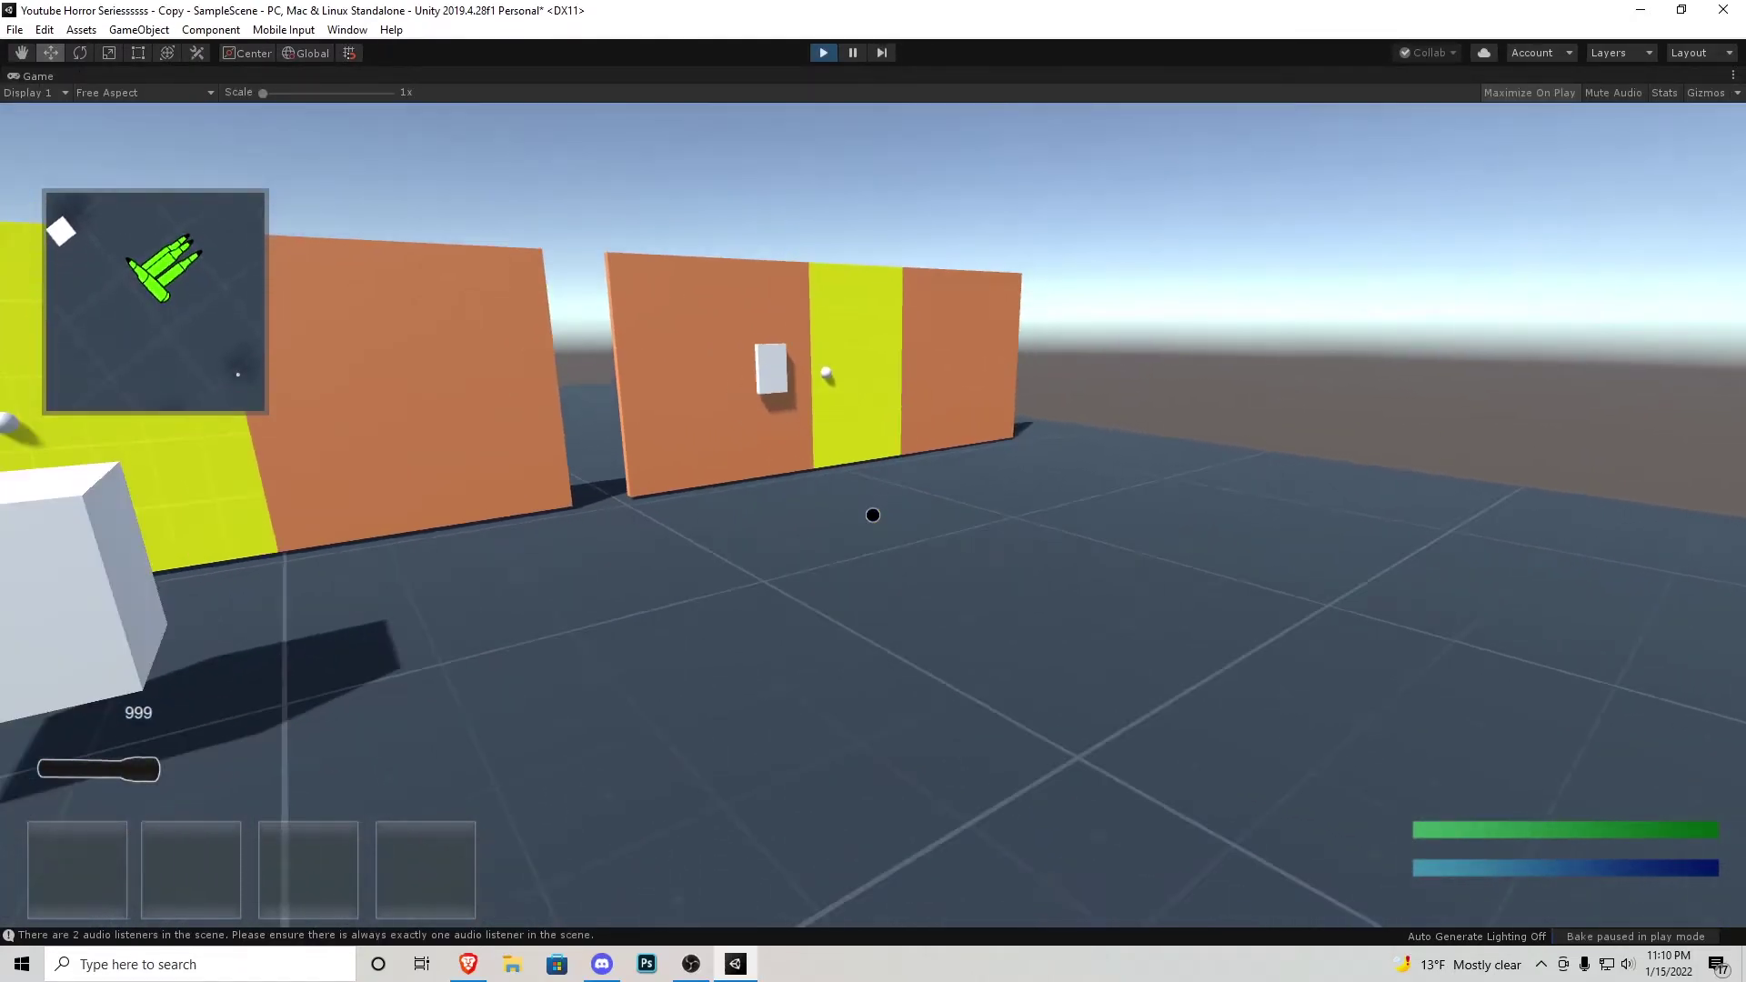
key("s")
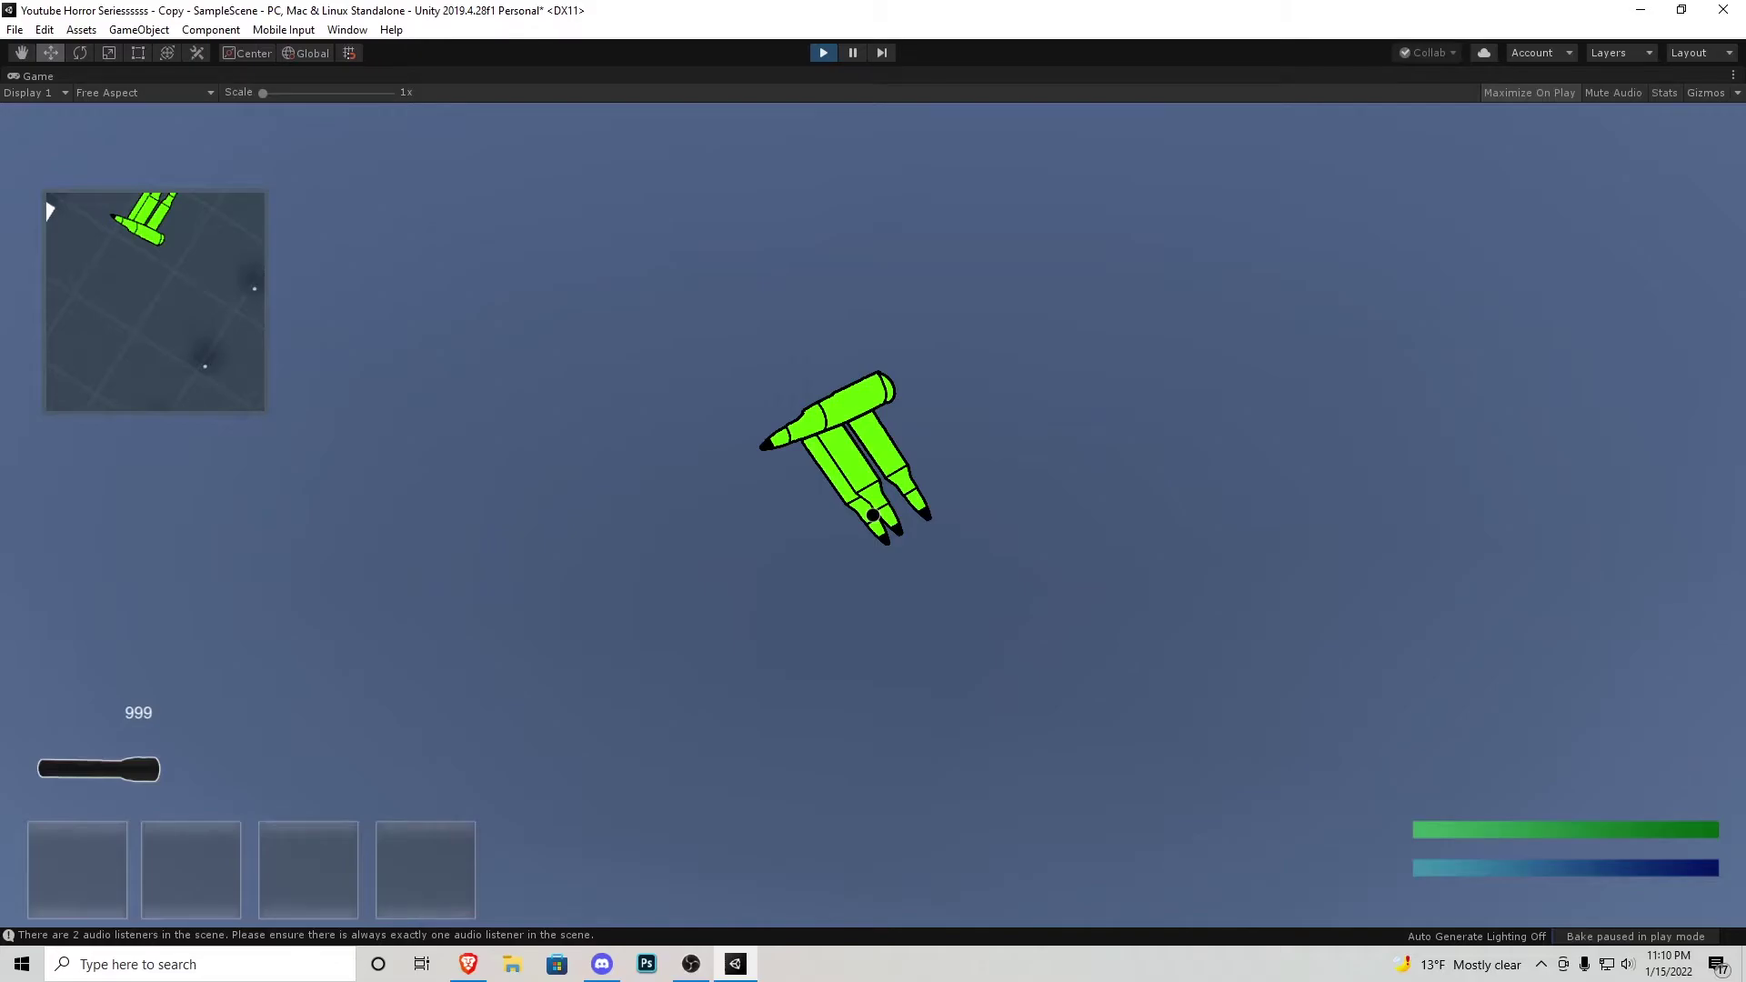
key("Escape")
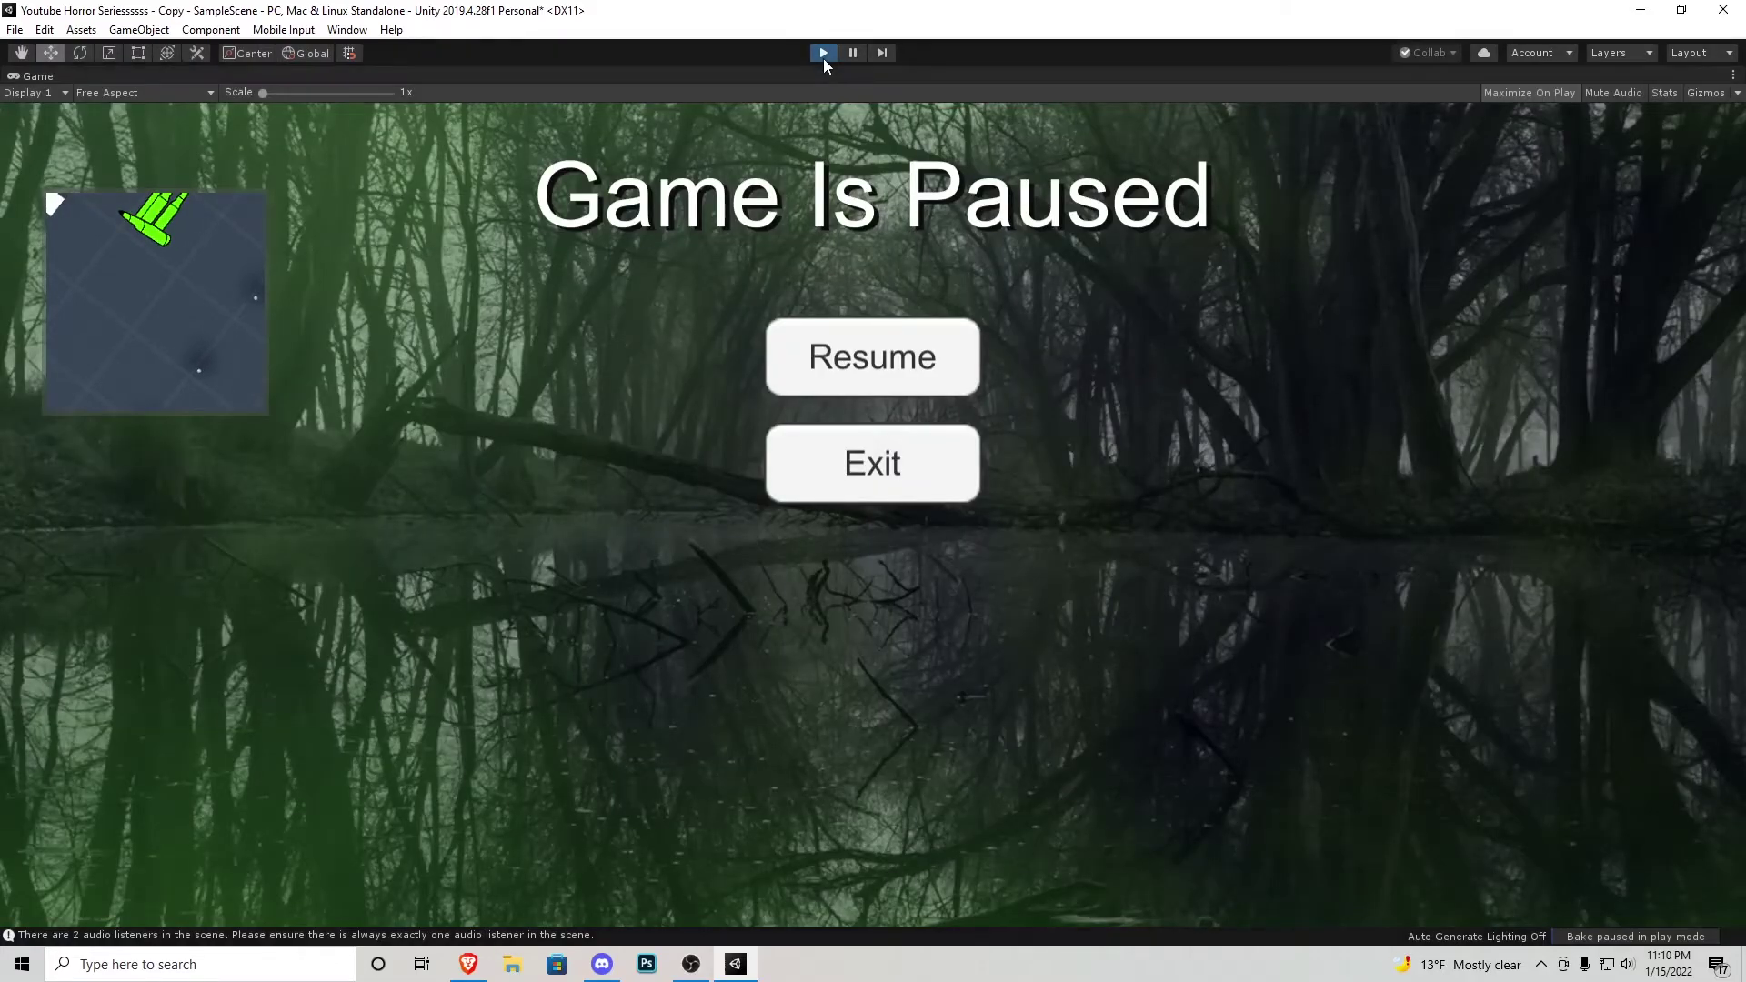
left_click(822, 53)
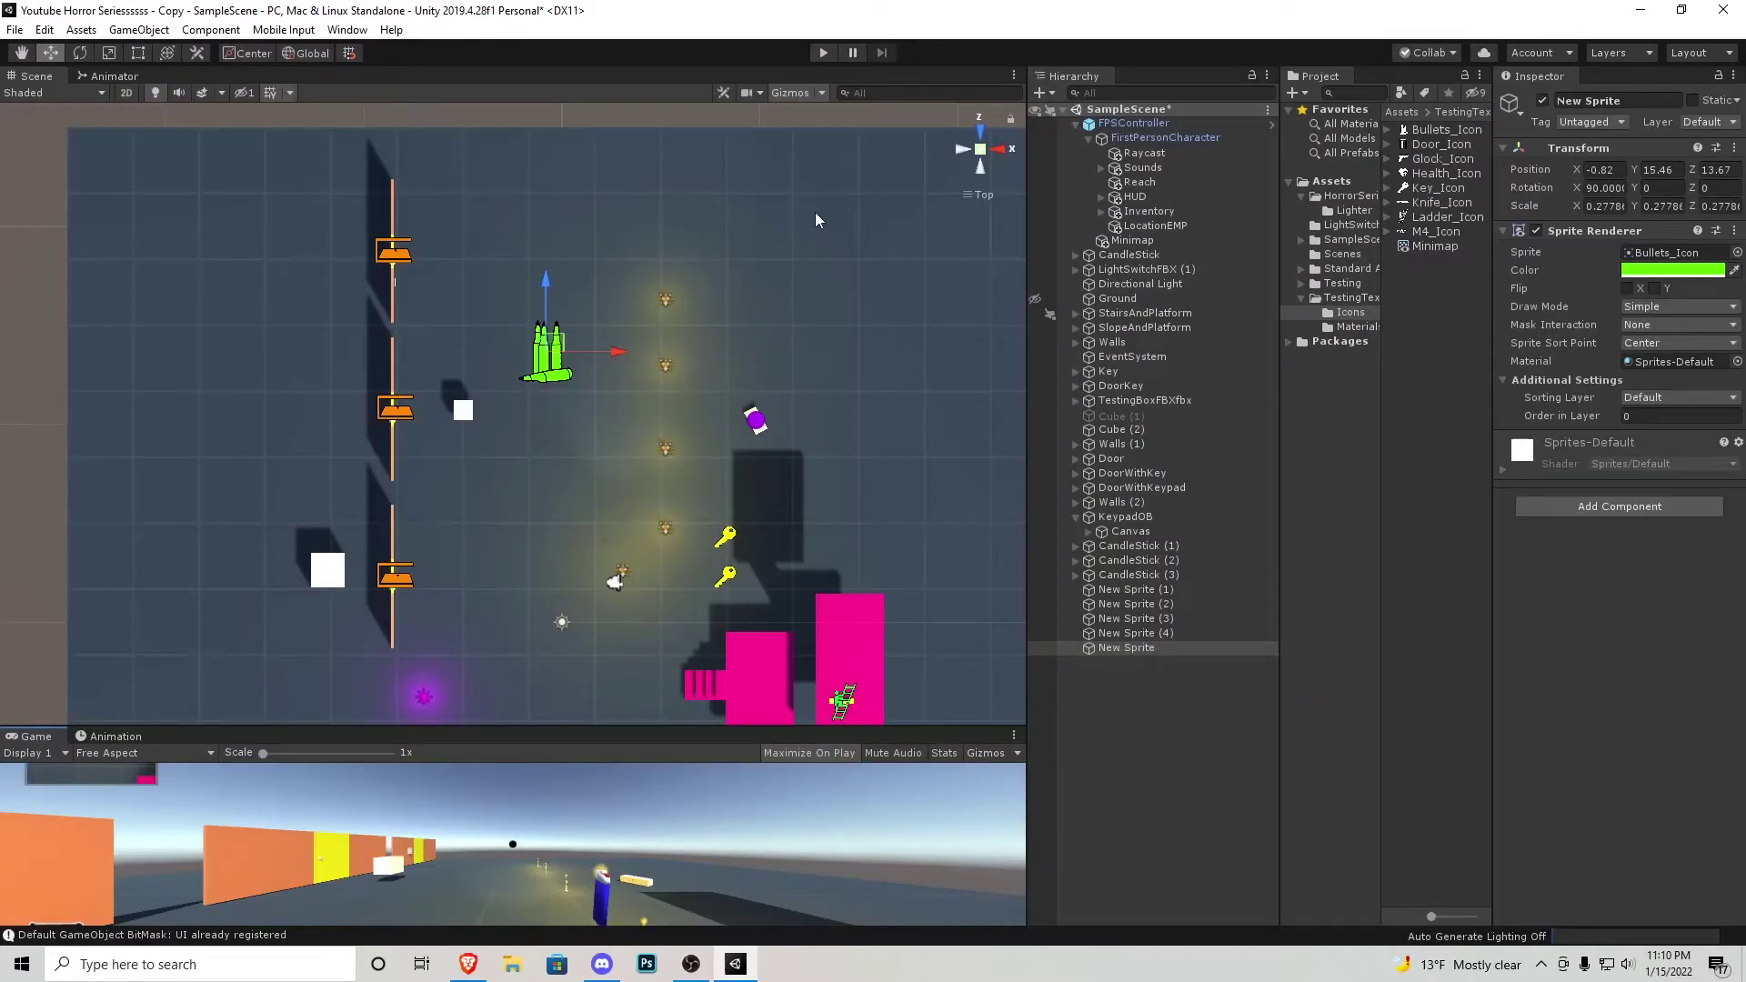
Assign the bullets sprite to the UI layer
left_click(1152, 651)
left_click(1714, 125)
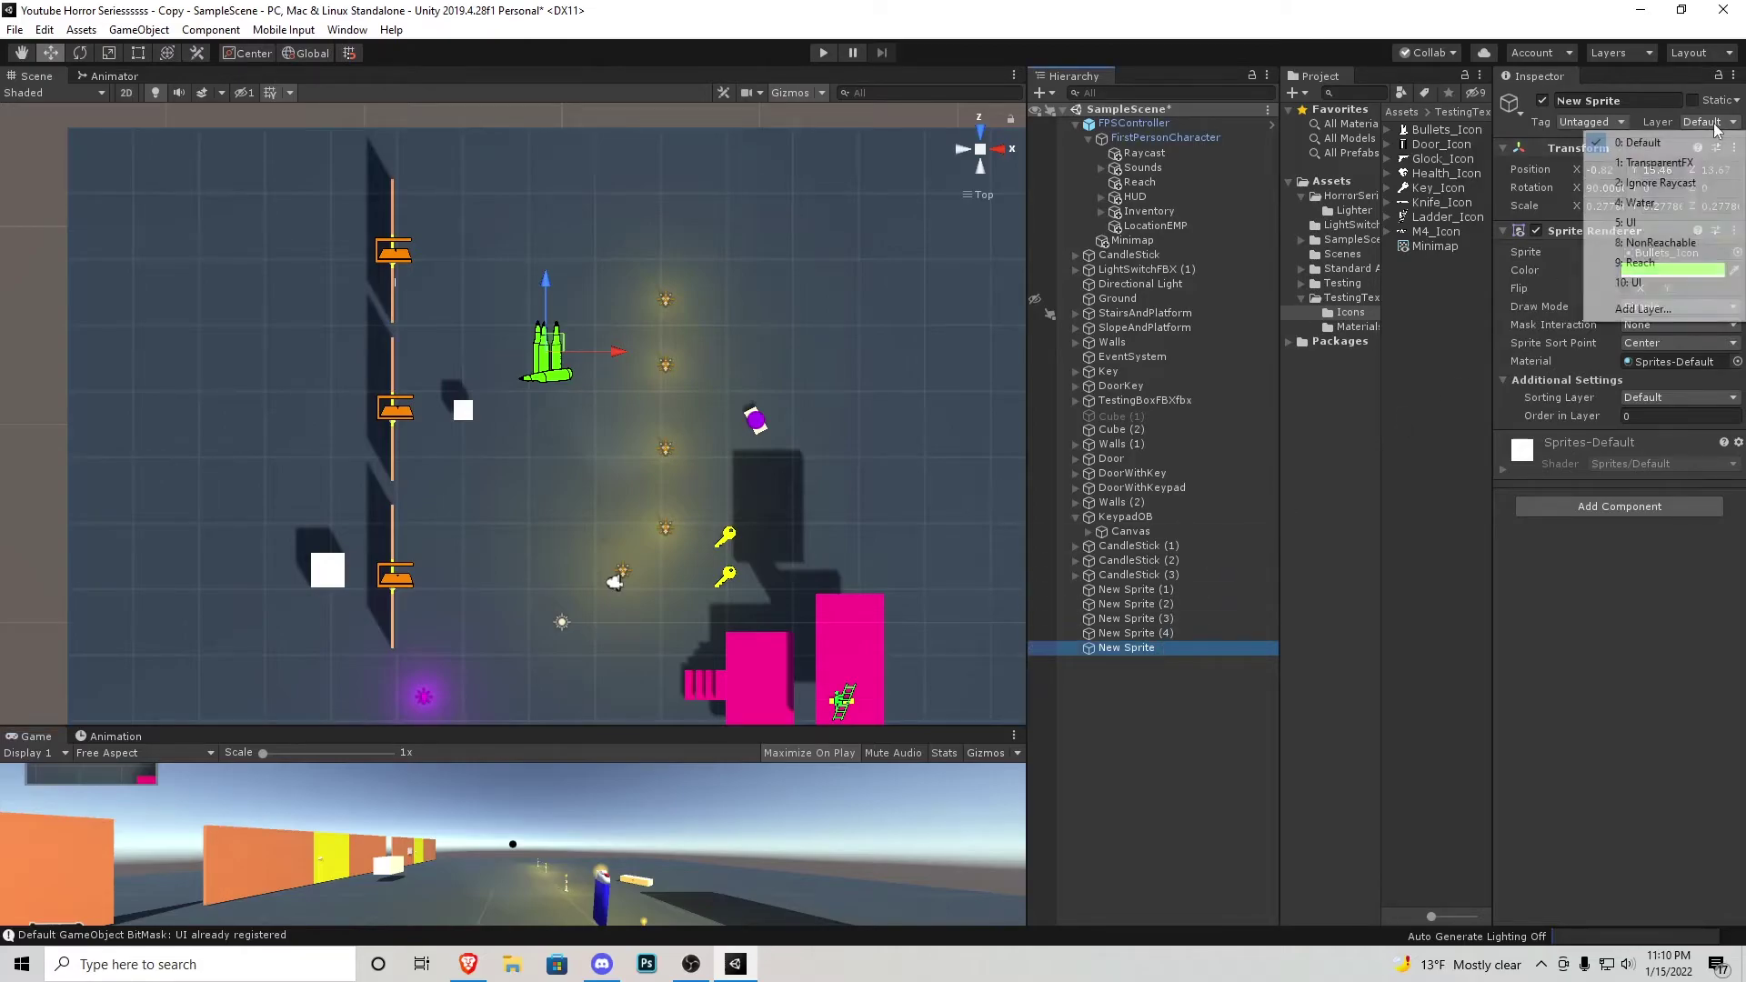
left_click(1650, 224)
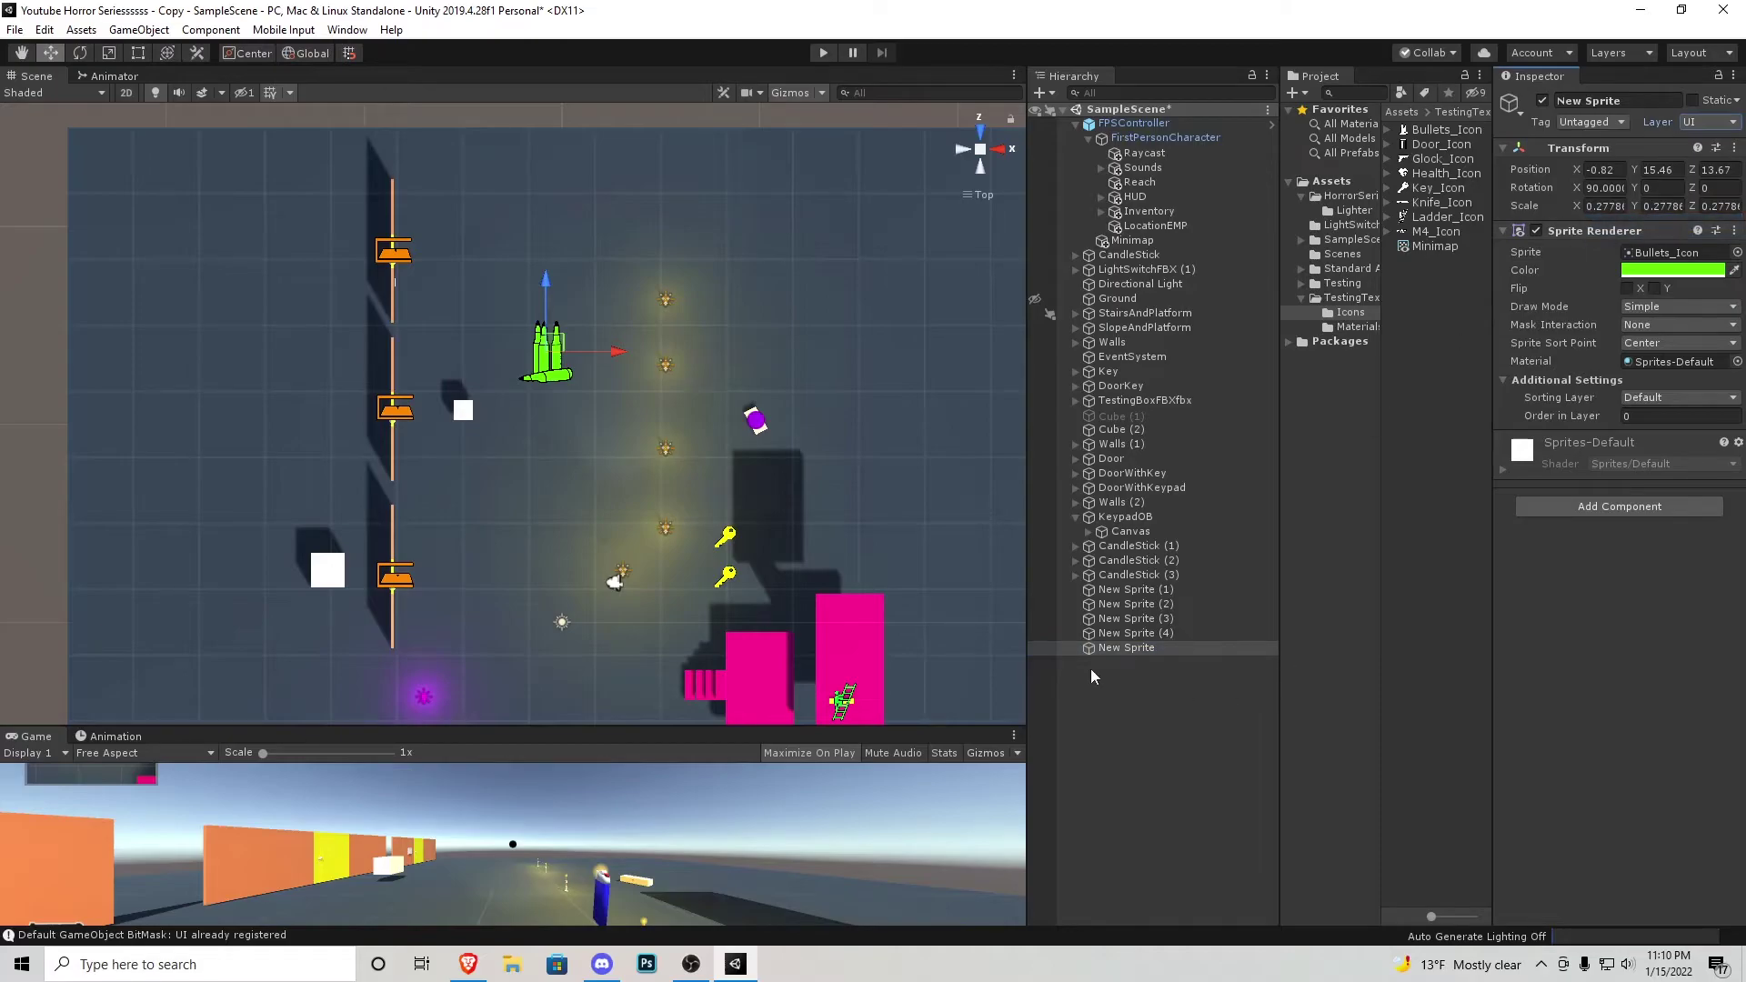
Exclude the UI layer from the FirstPersonCharacter camera's culling mask
left_click(1148, 140)
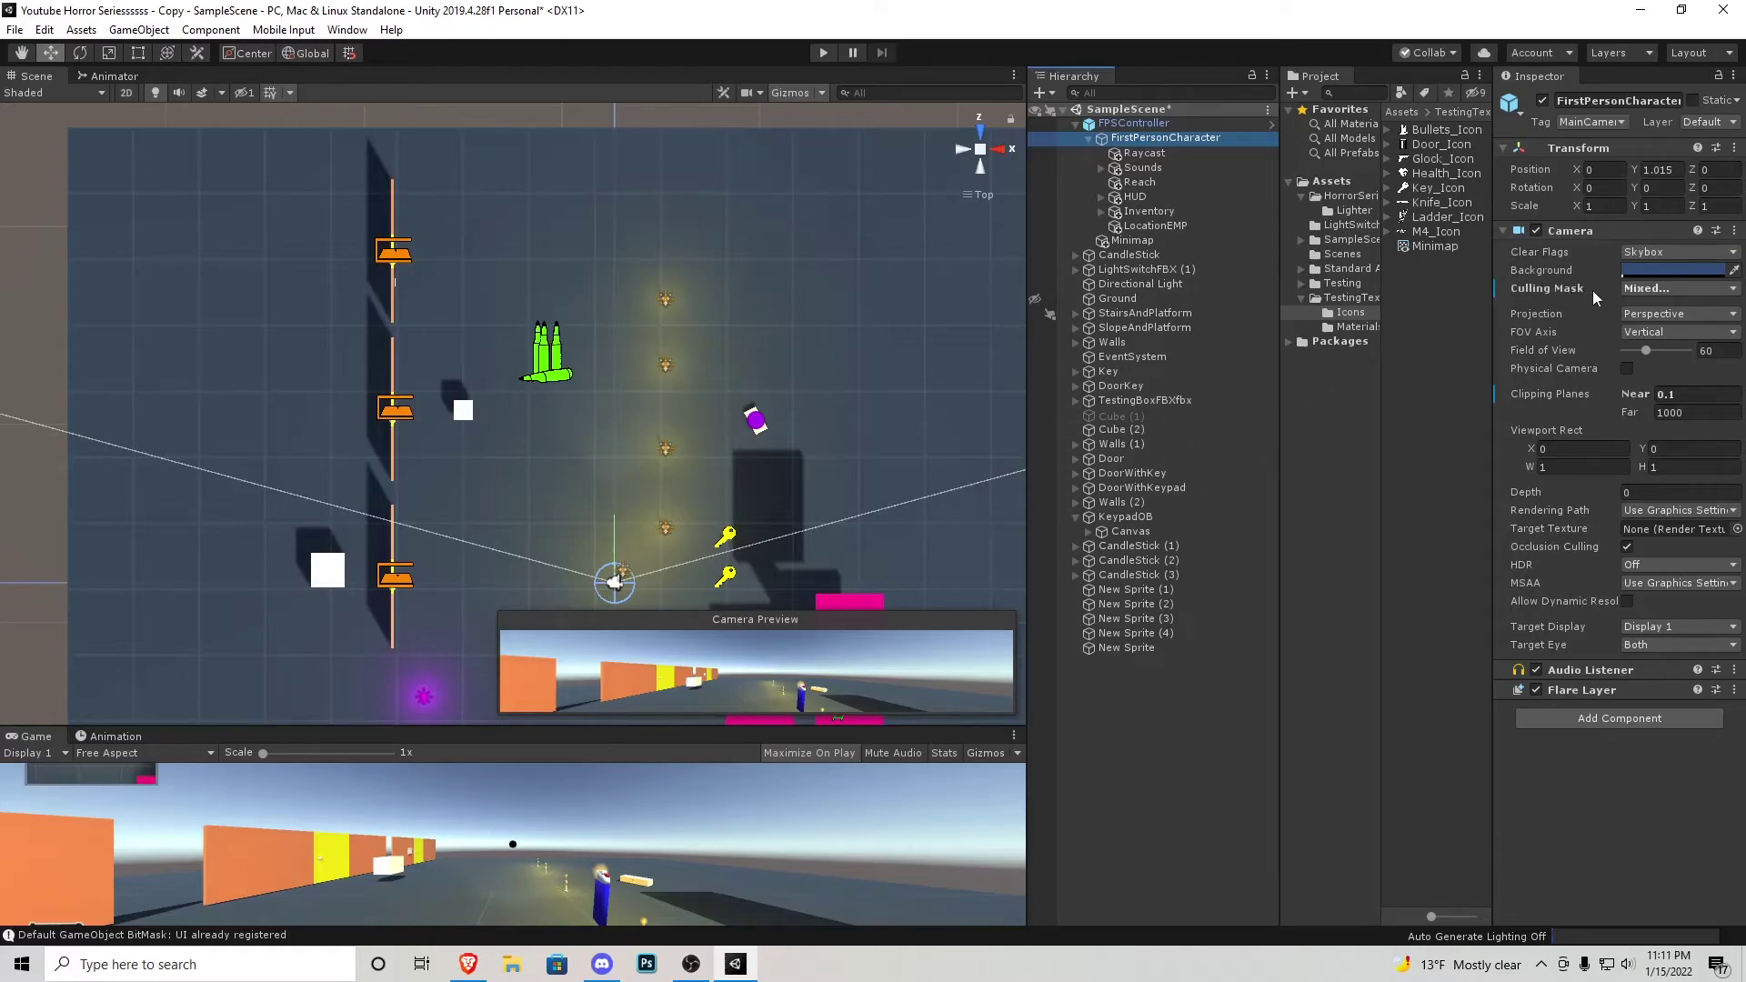
left_click(1679, 289)
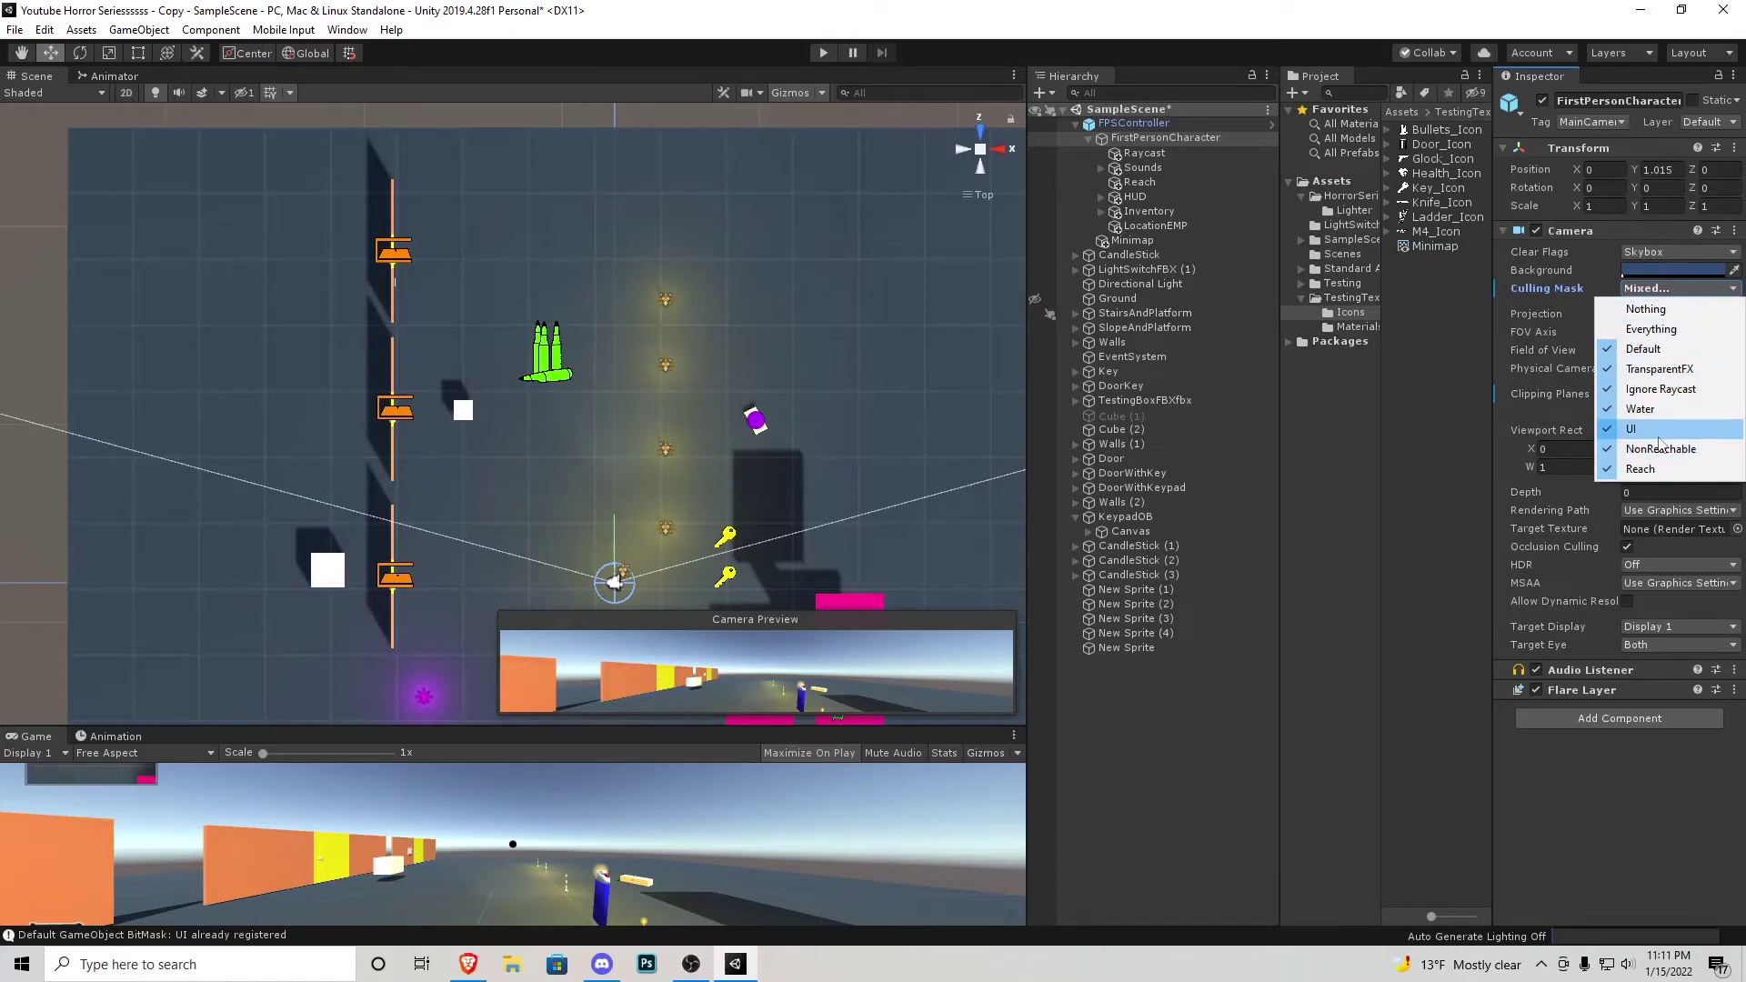
left_click(1644, 431)
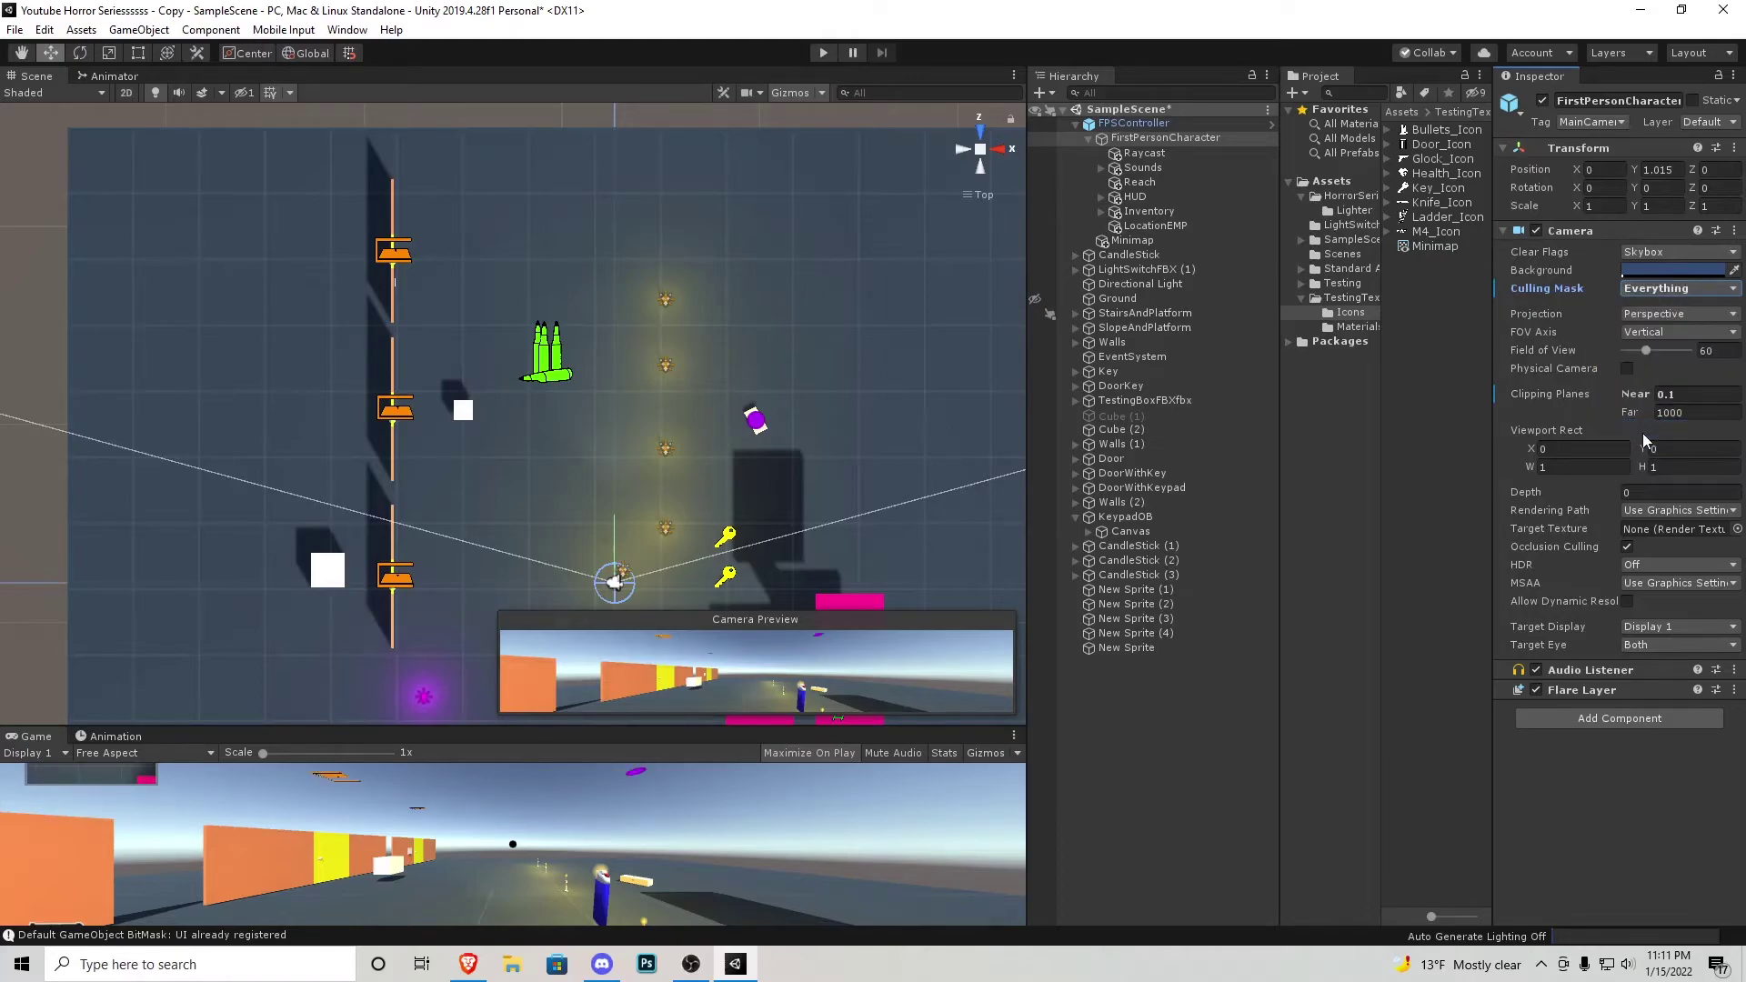
Playtest again to check that the bullets icon appears only on the minimap, then pause and exit play mode
left_click(823, 52)
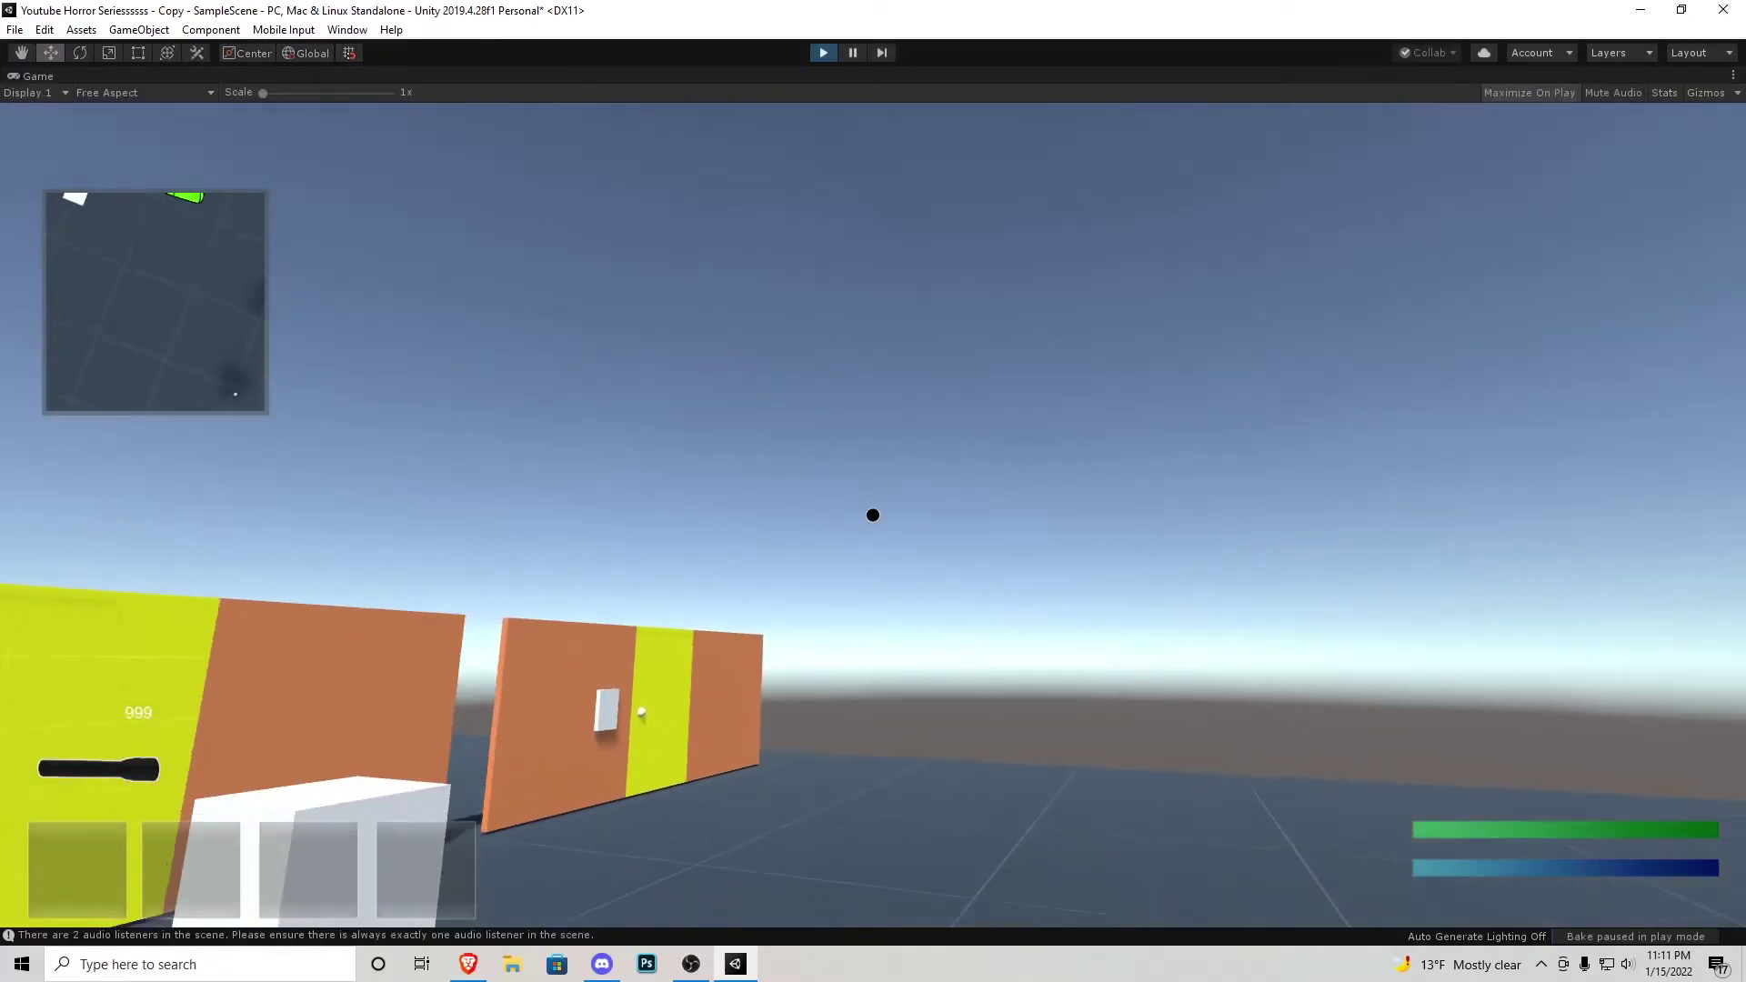
key("w")
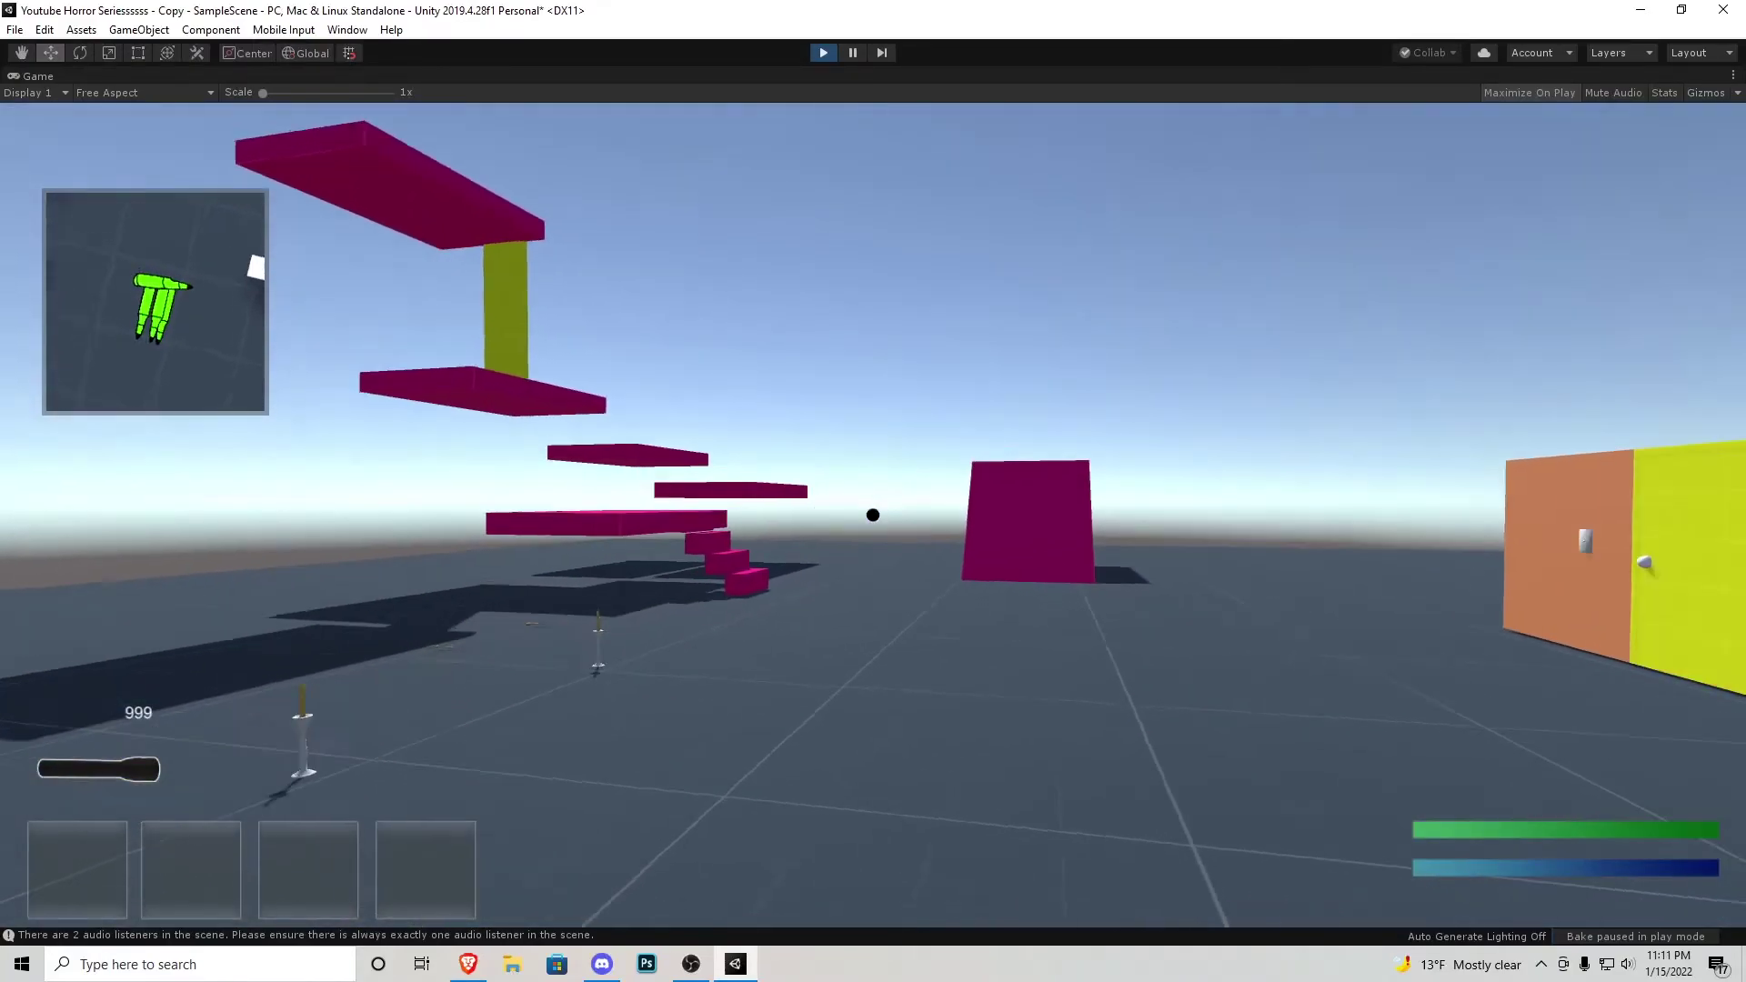
key("Escape")
left_click(824, 53)
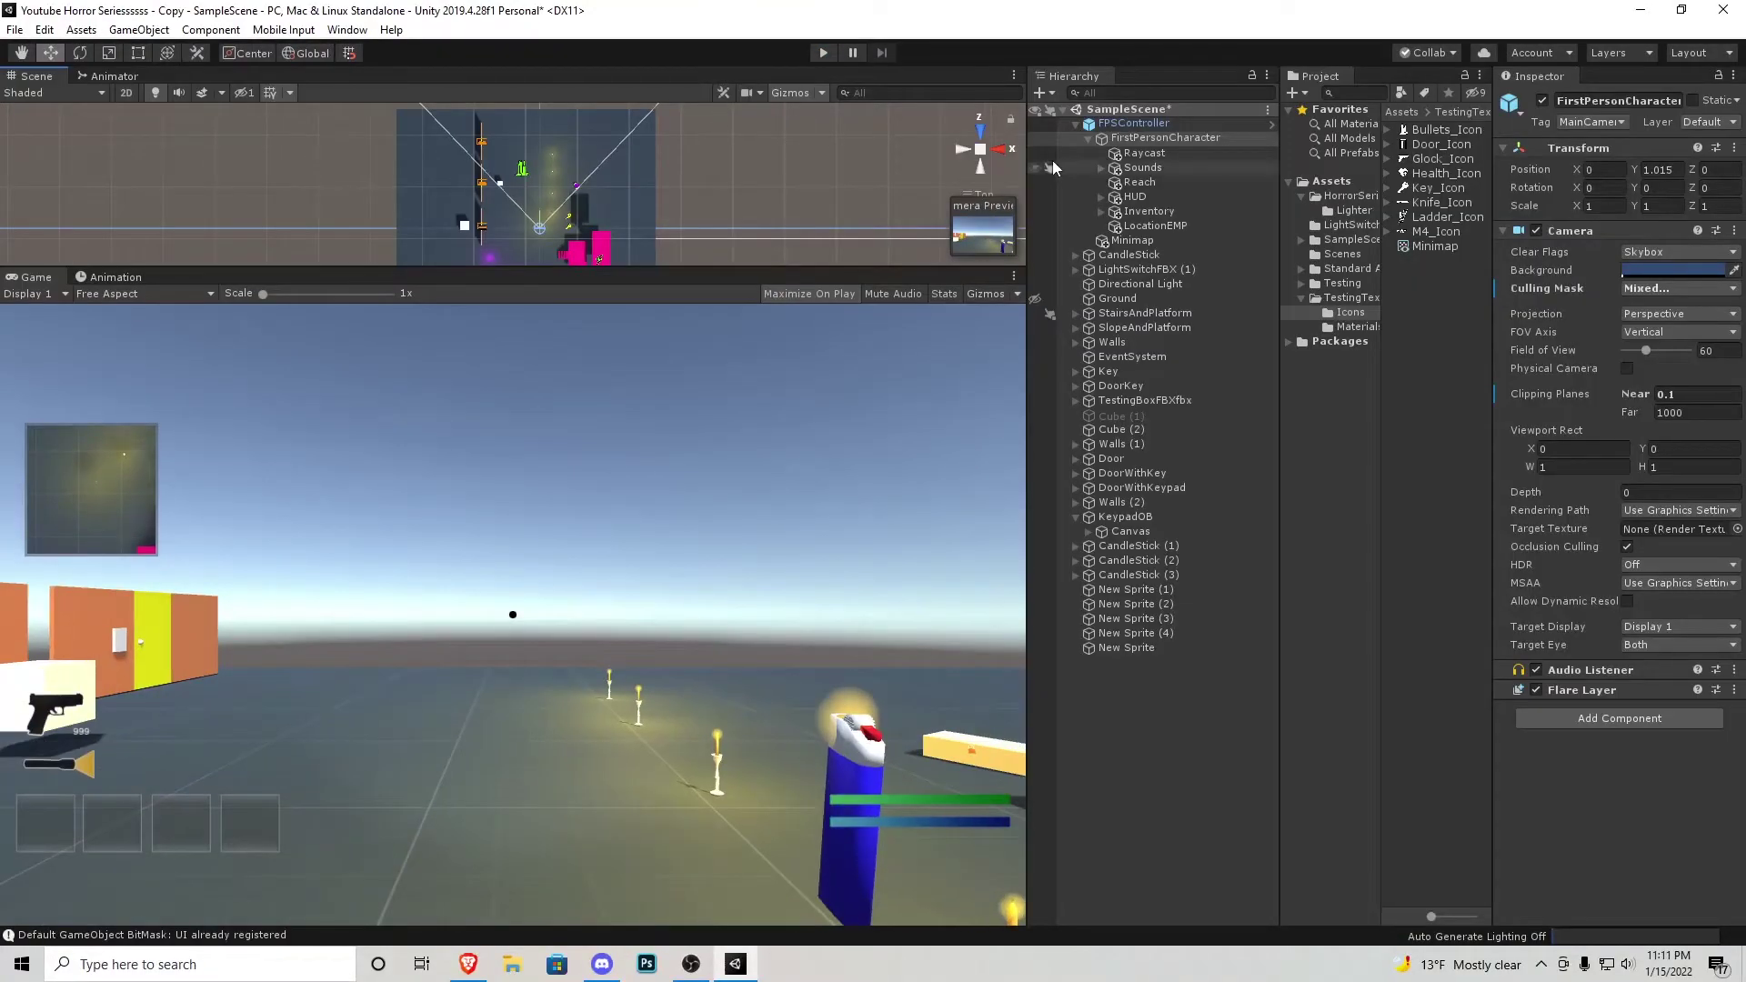
left_click(983, 132)
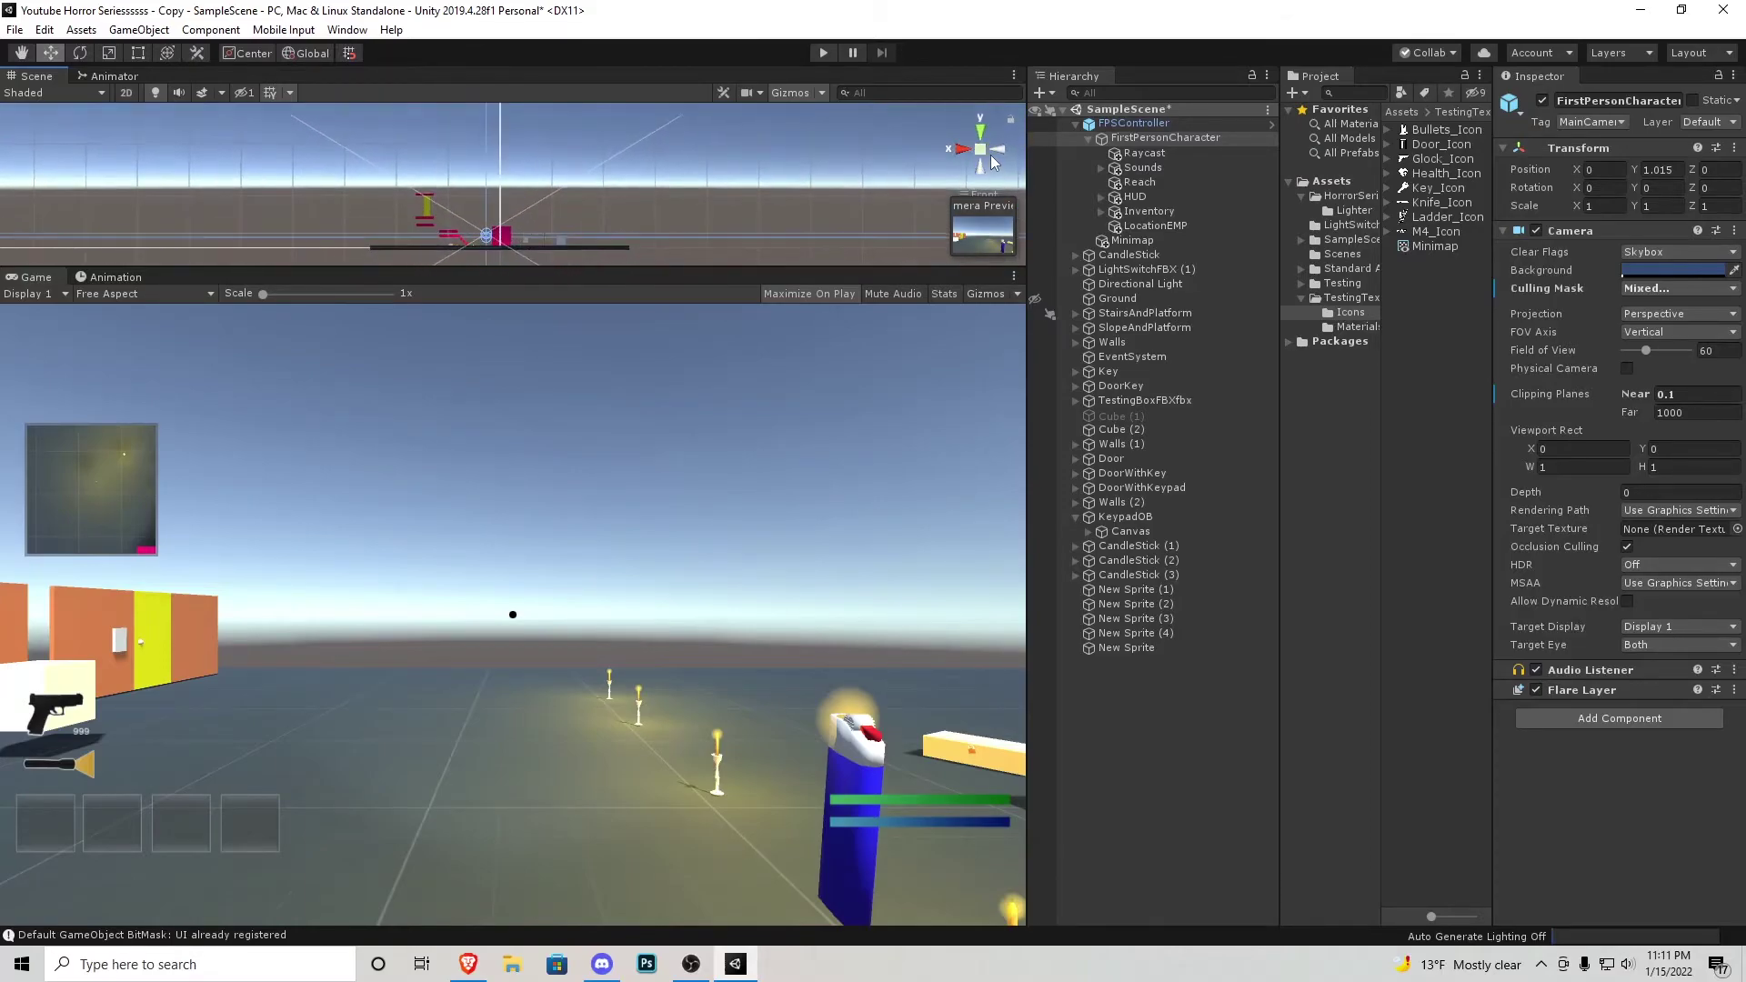
Add a UI Raw Image as a child of the Minimap image inside the HUD's outline
left_click(981, 171)
left_click(980, 171)
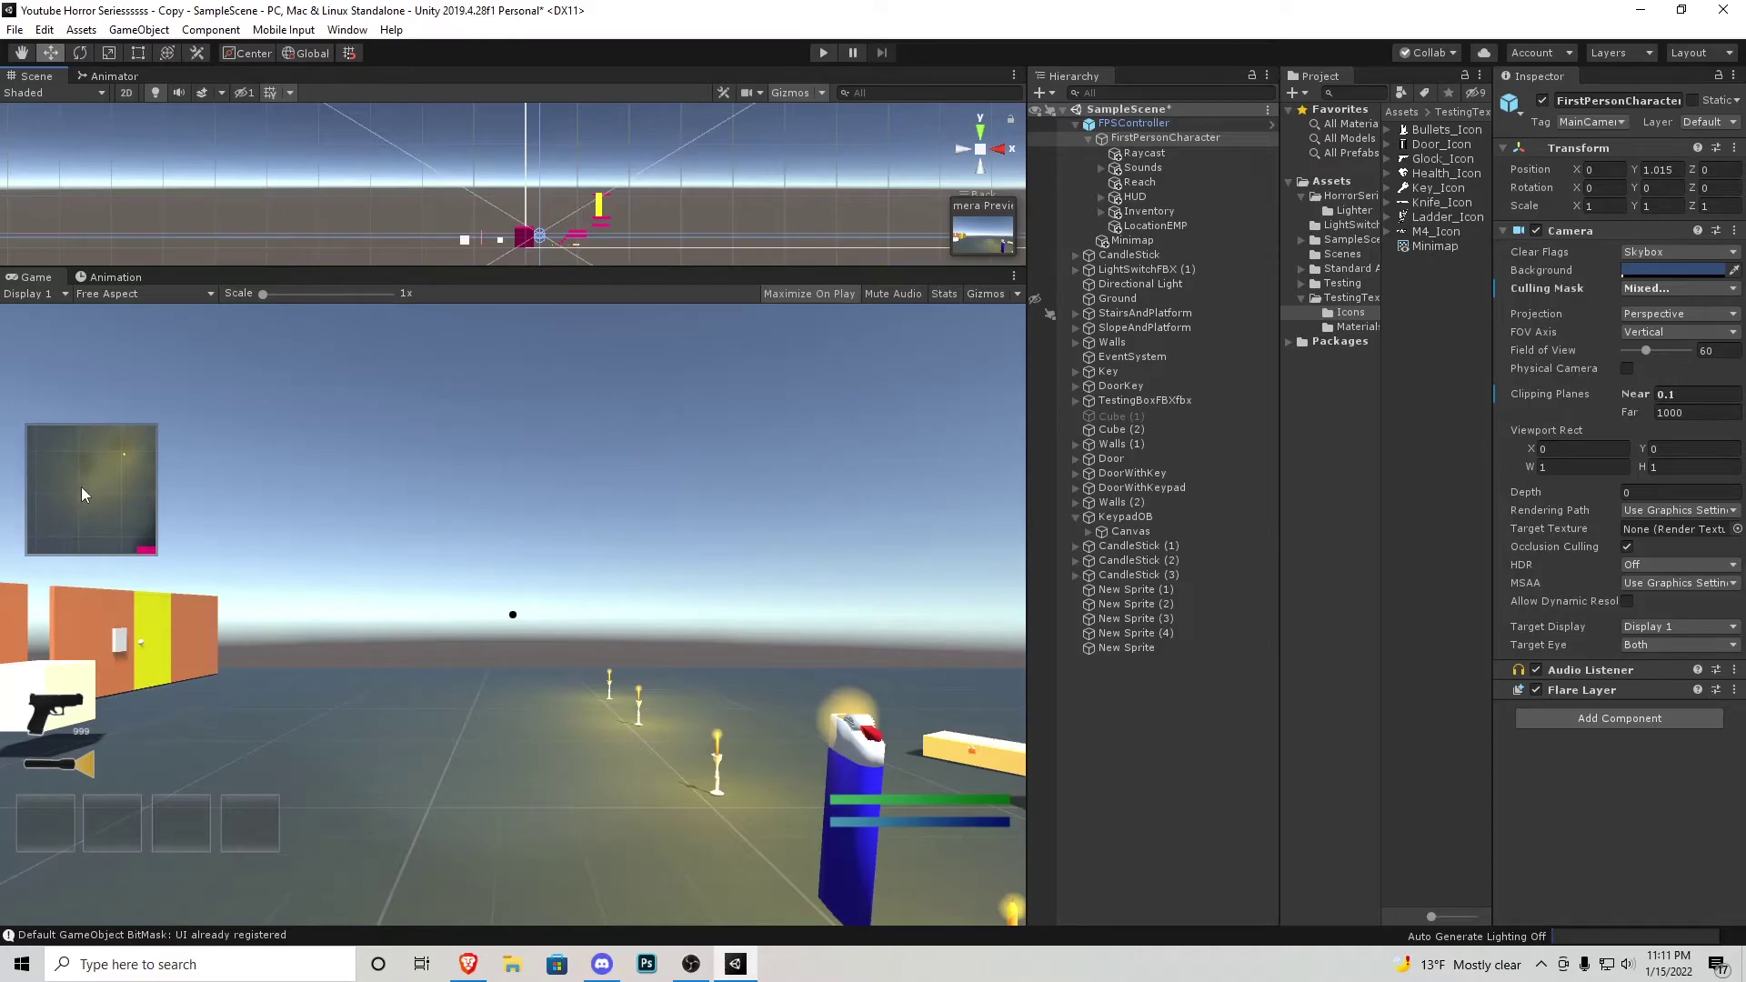
scroll(506, 192, "up", 5)
left_click_drag(566, 264, 566, 515)
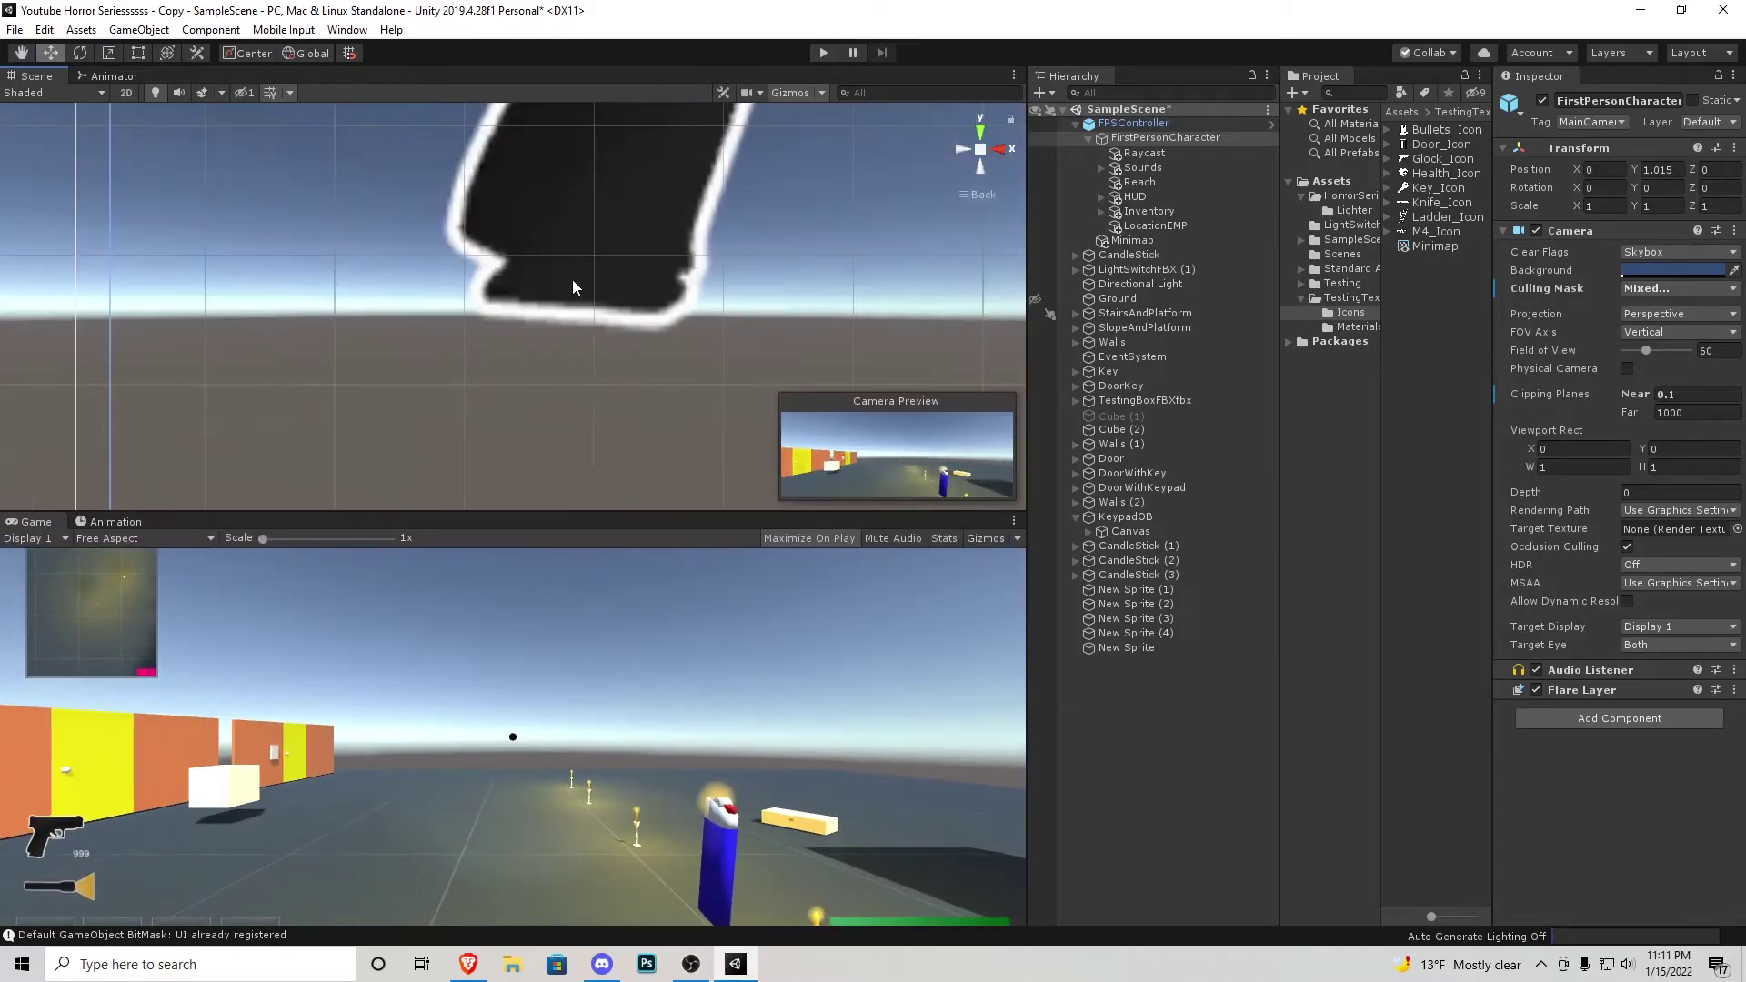
scroll(570, 284, "down", 5)
scroll(566, 271, "down", 3)
middle_click_drag(566, 191, 560, 318)
scroll(561, 319, "up", 5)
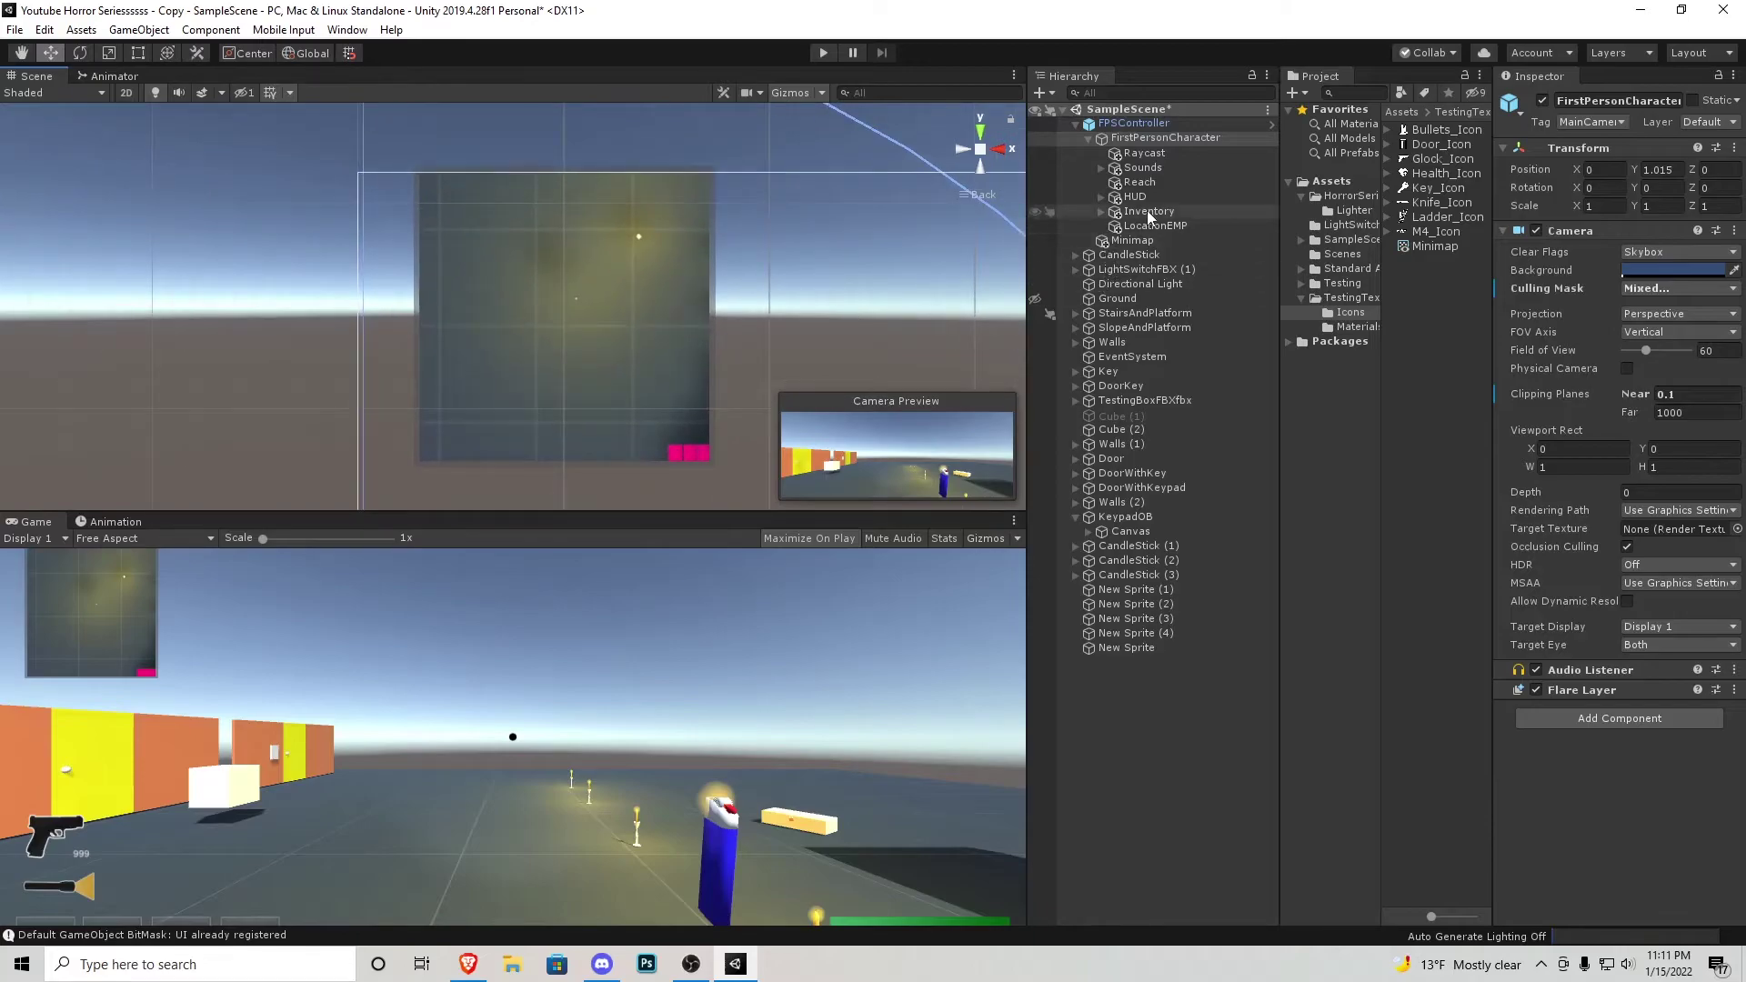
left_click(1101, 198)
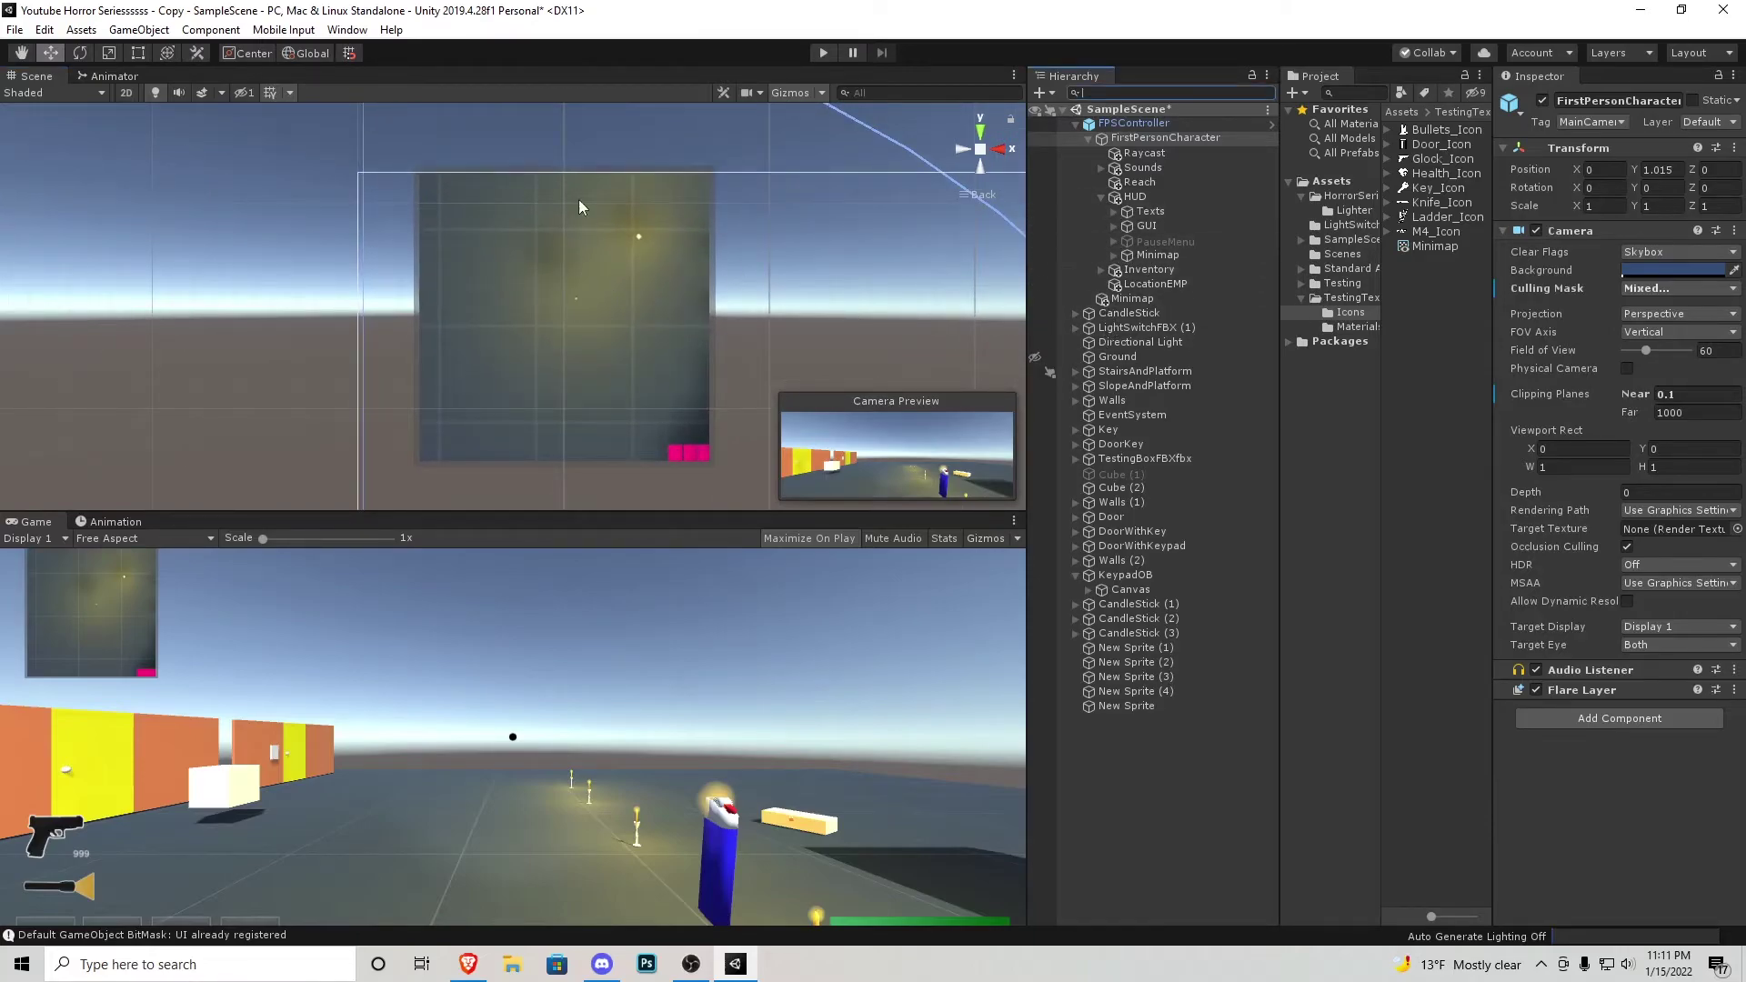
left_click(1115, 254)
left_click(1184, 284)
right_click(1188, 284)
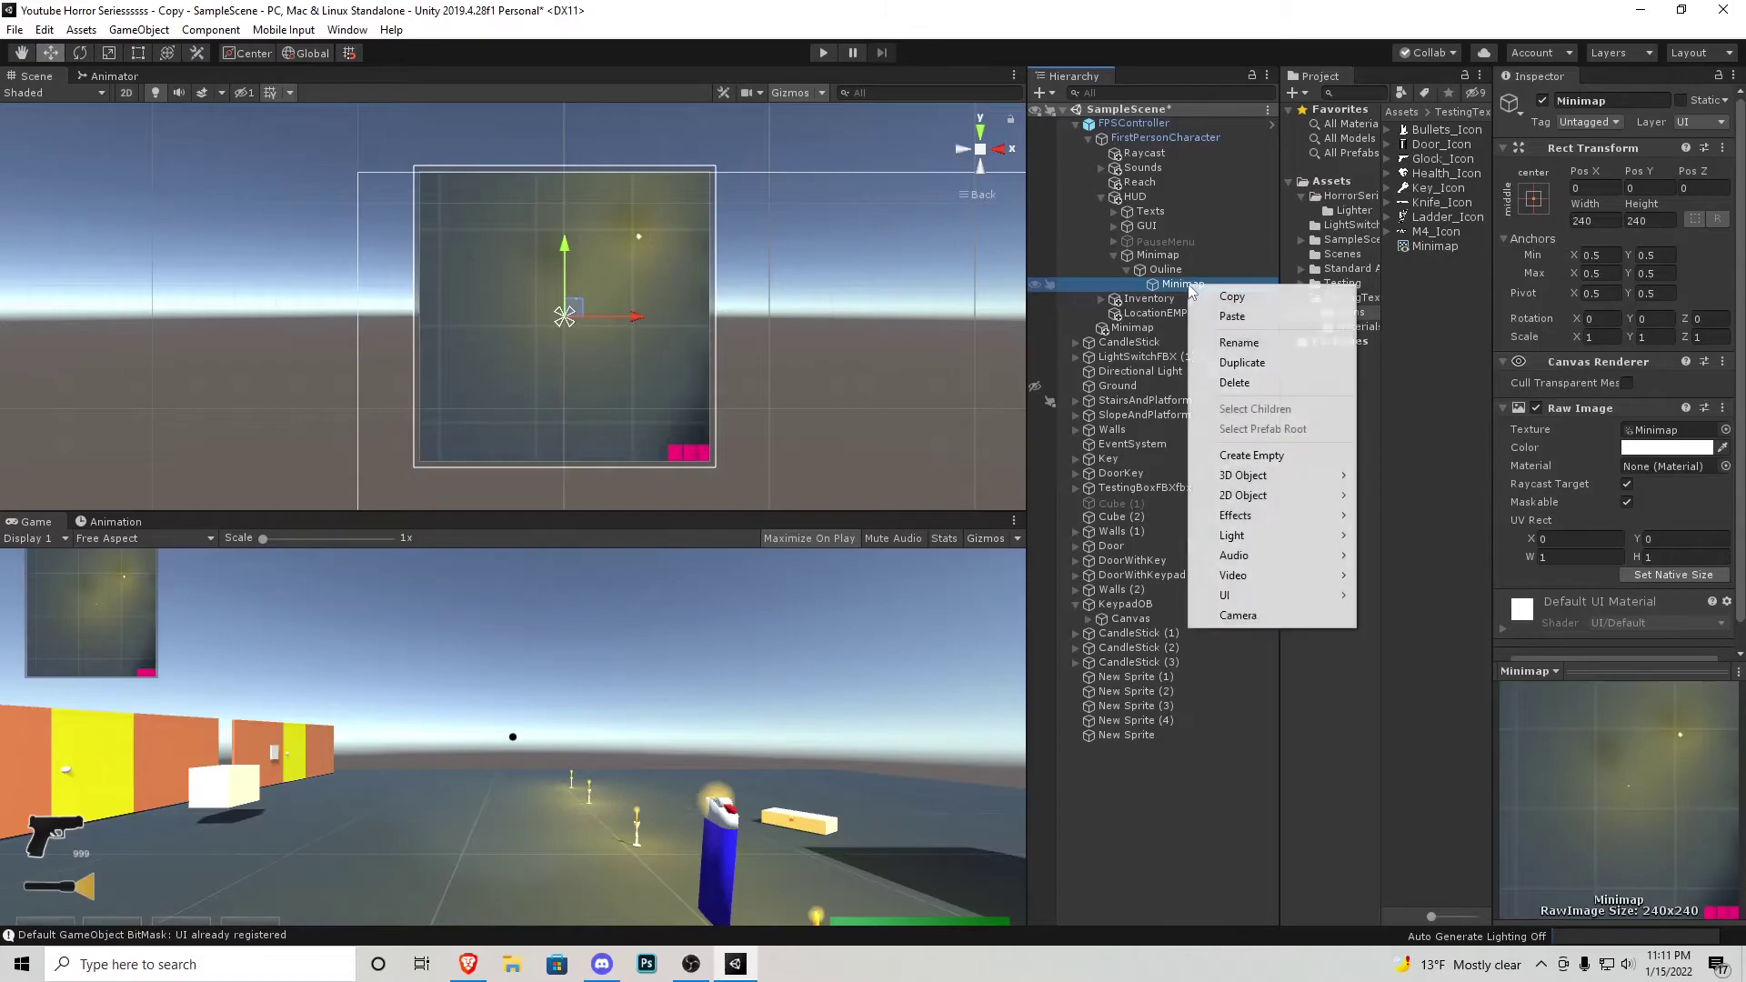
mouse_move(1274, 596)
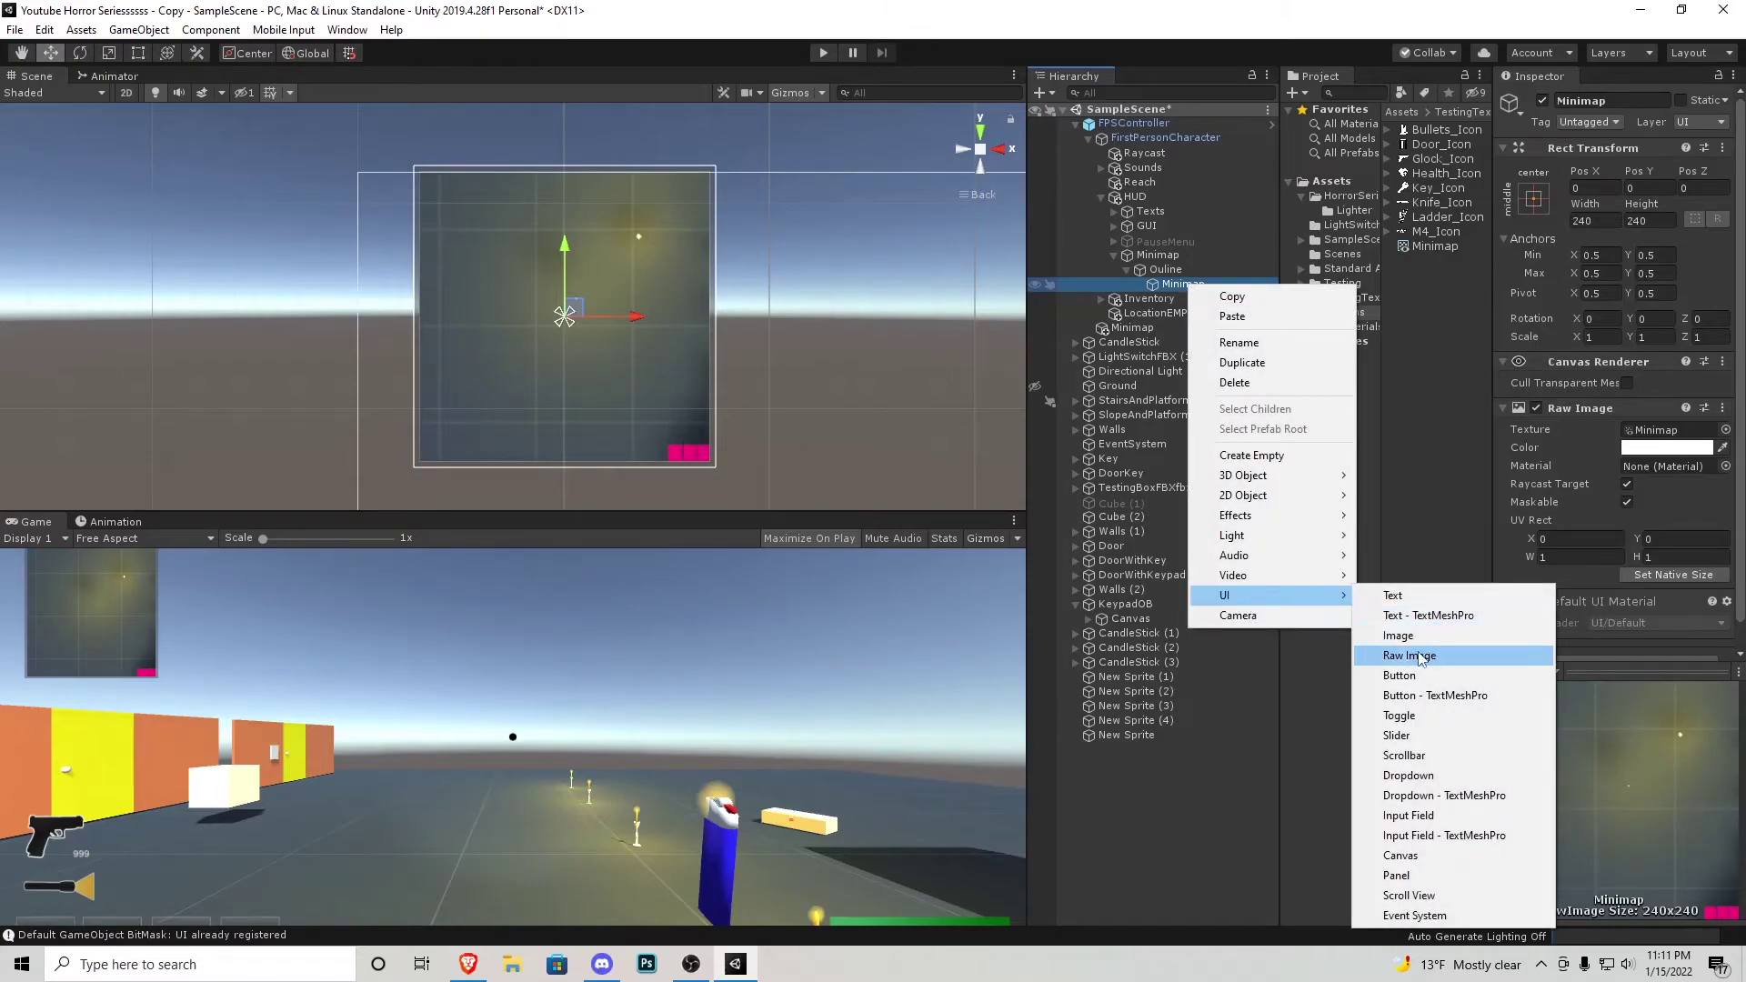
left_click(1417, 655)
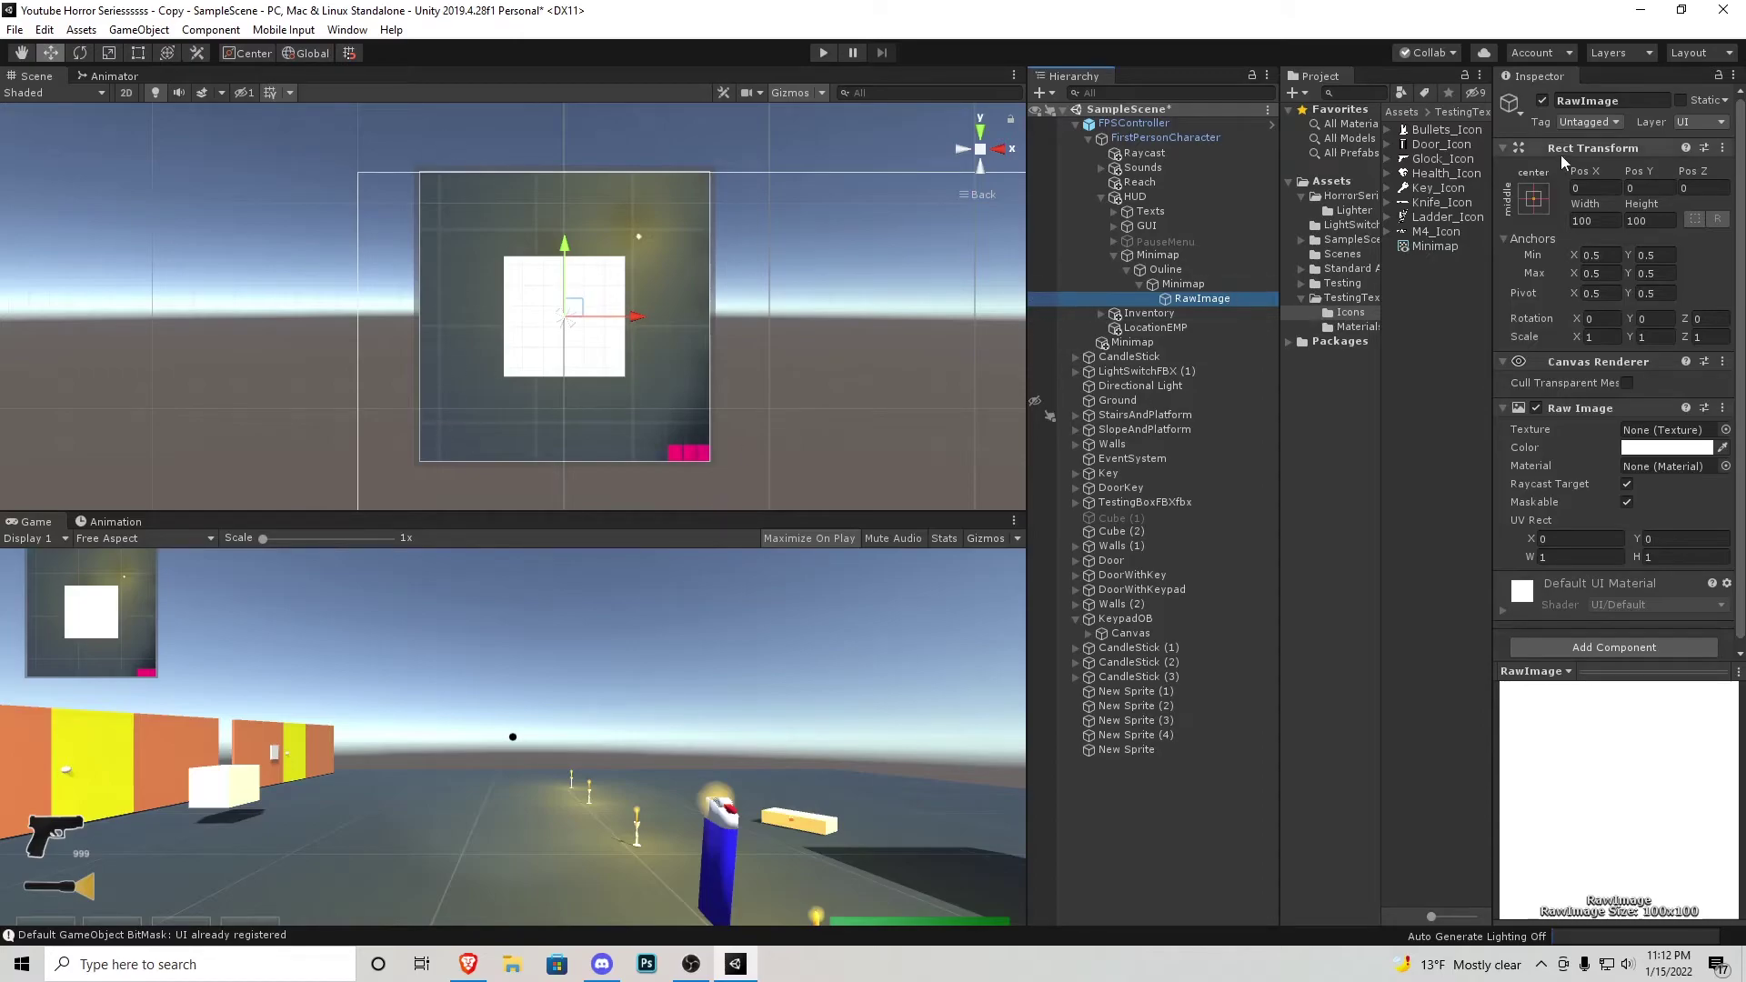
Set the new raw image's width and height to 30
left_click(1605, 220)
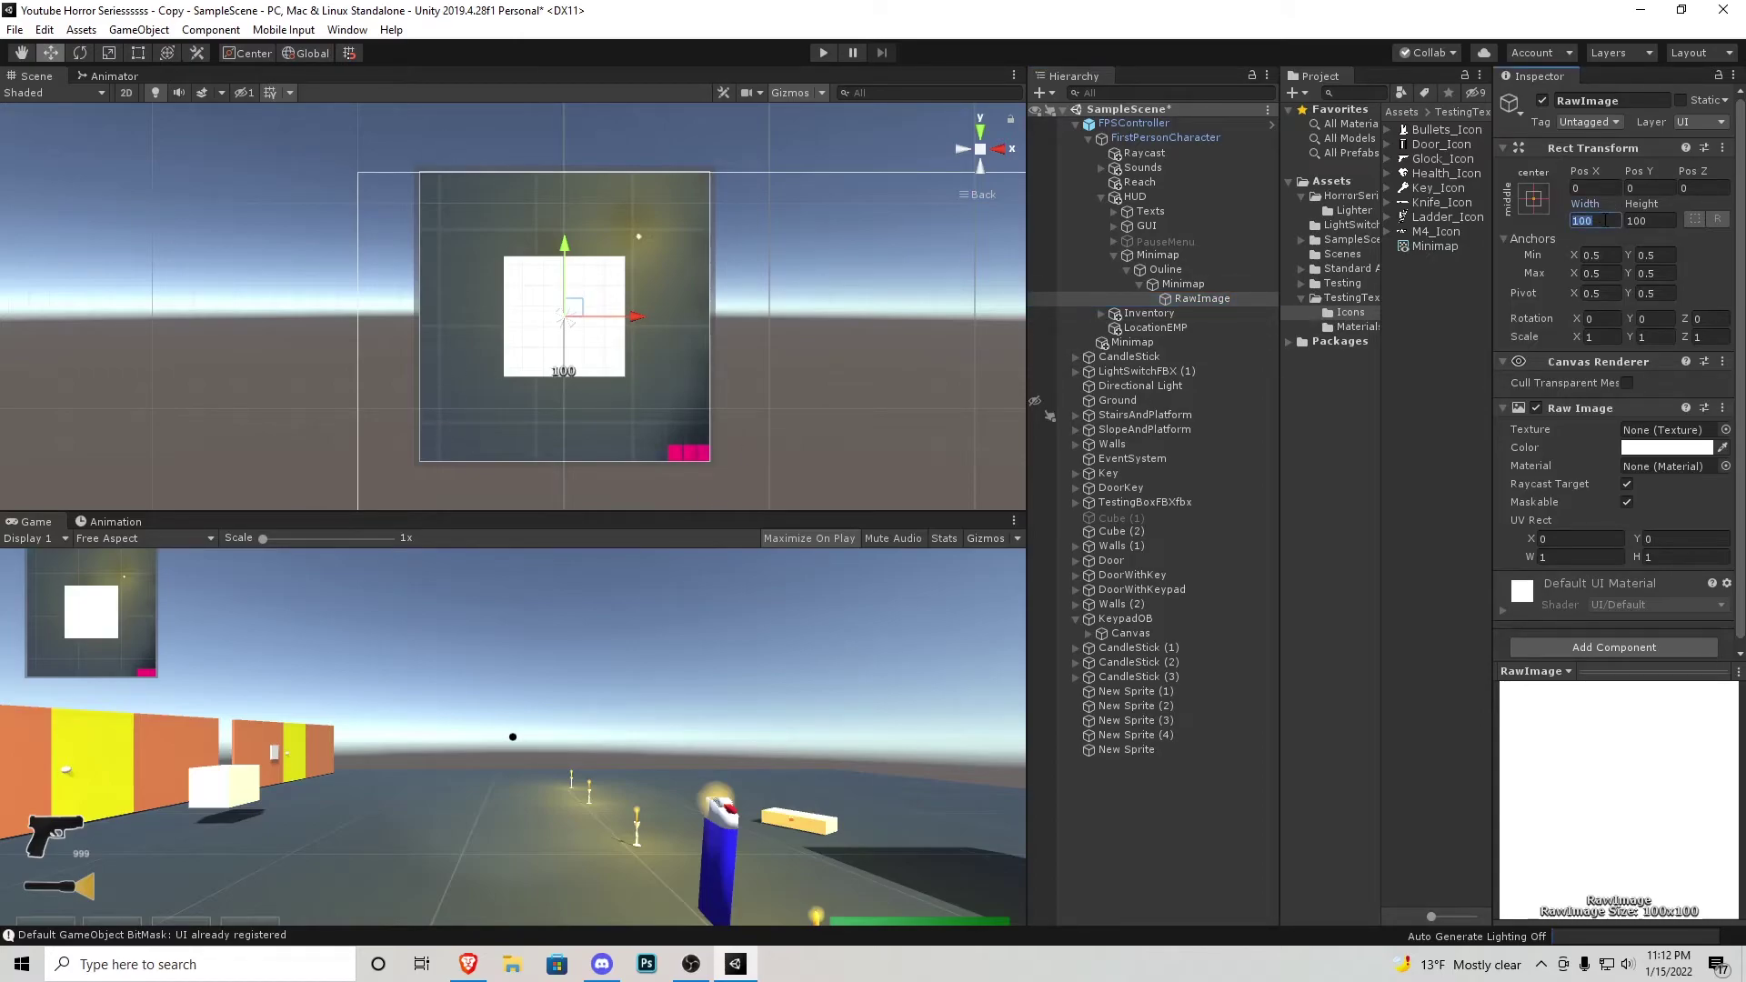
type("30")
key("Tab")
type("30")
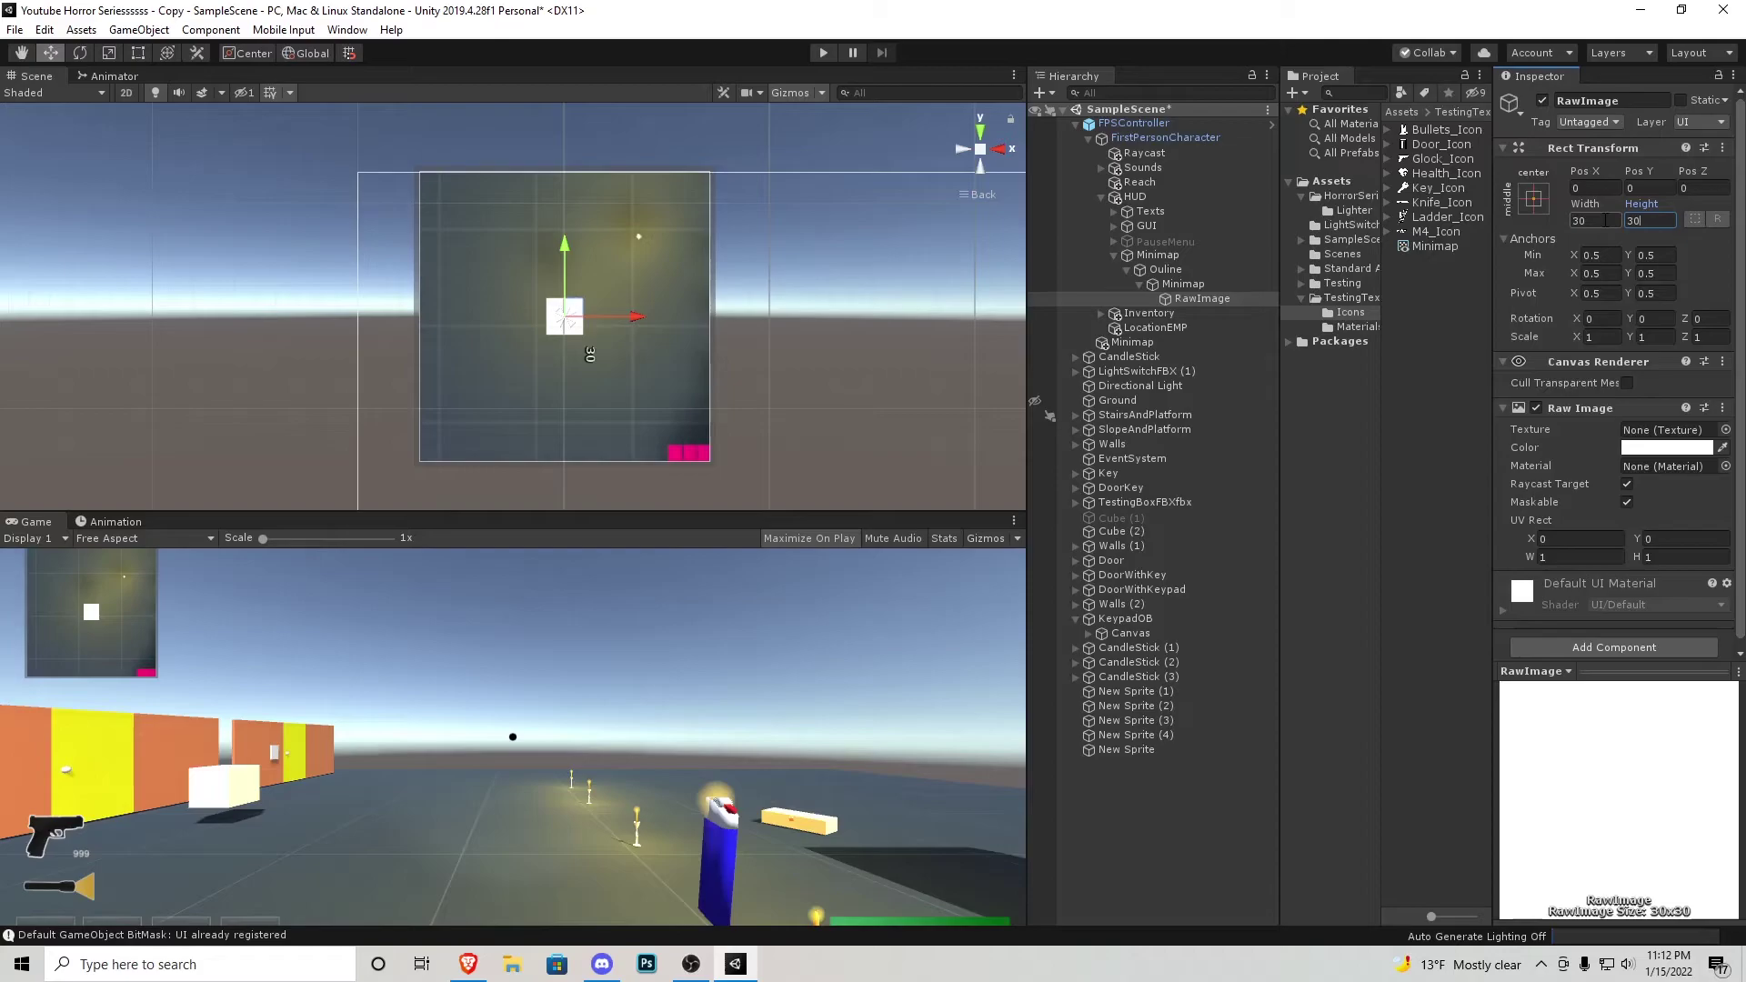
Assign the Knob texture to the raw image and change its color to bright blue
left_click(1726, 429)
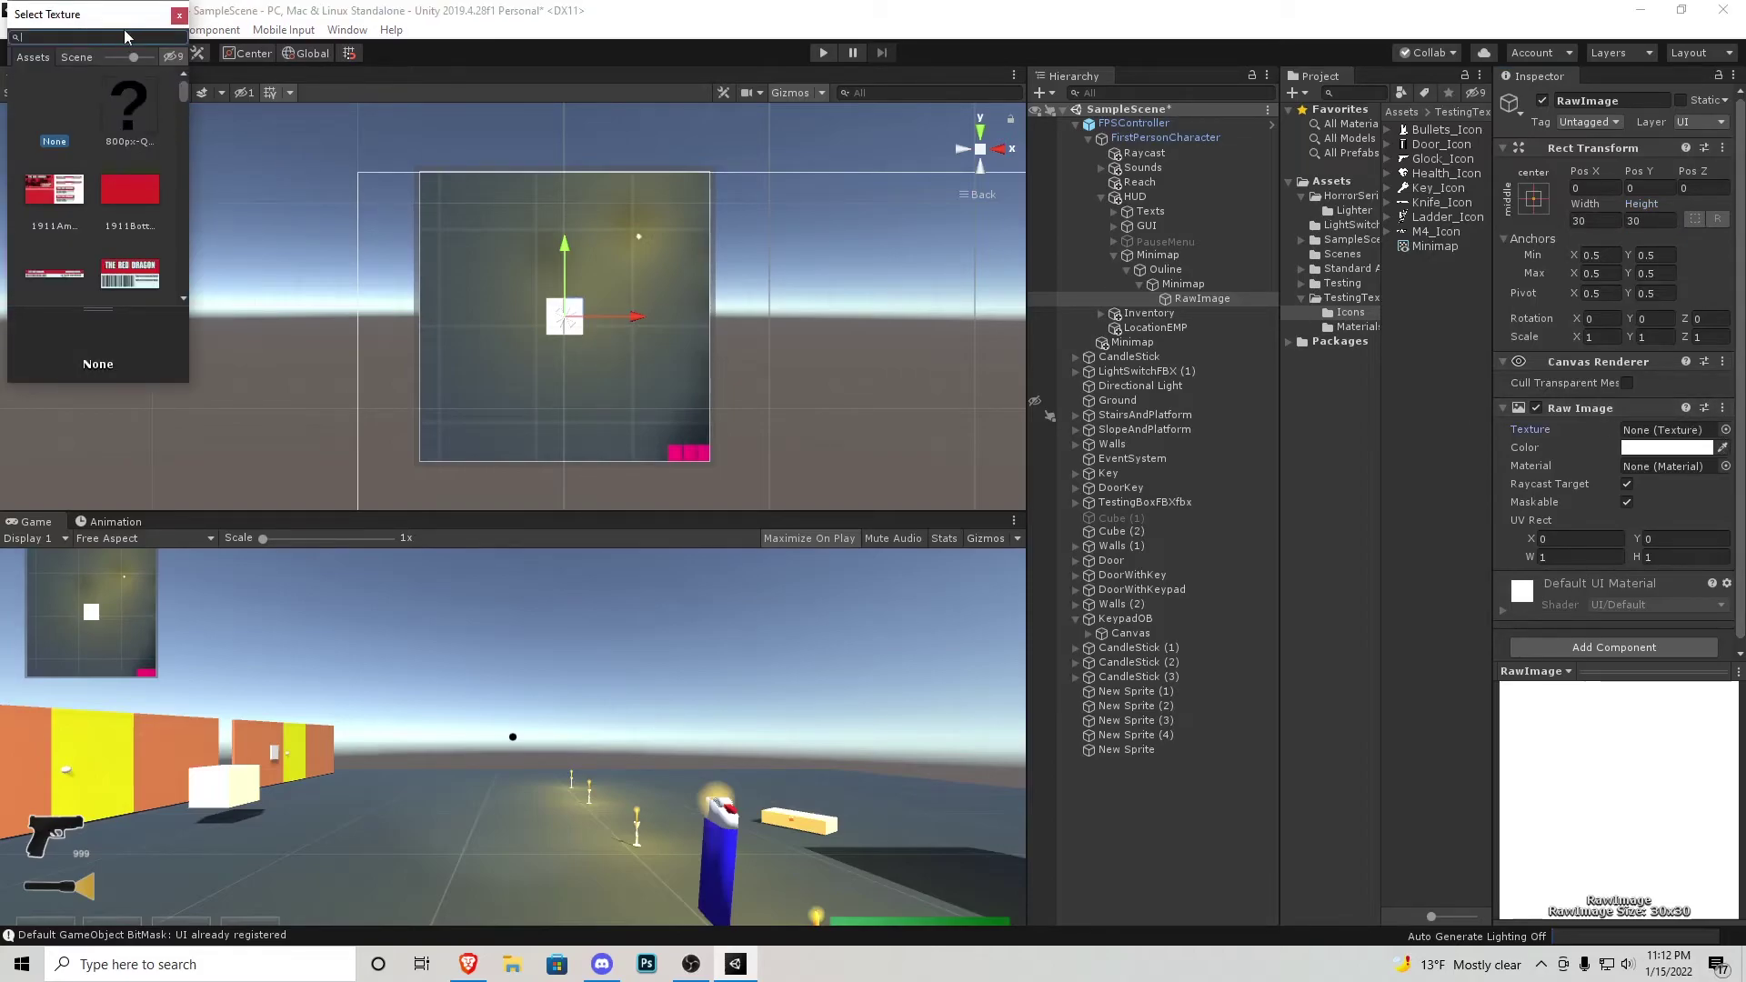
type("knob")
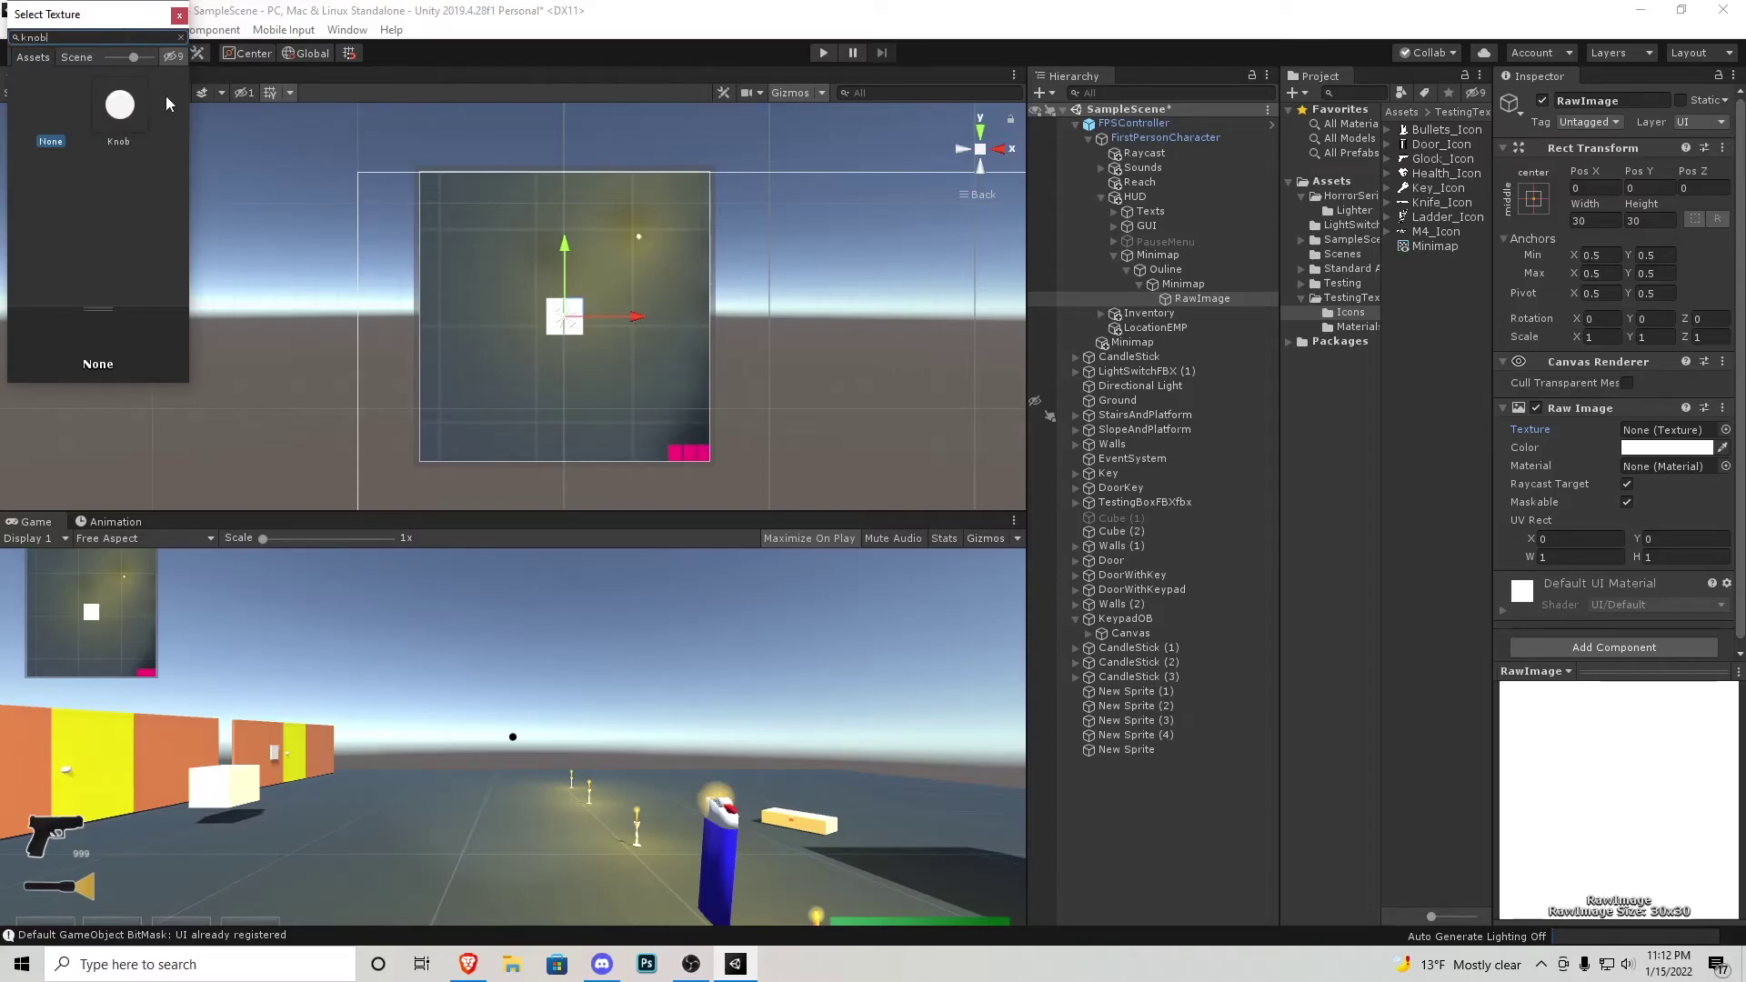
double_click(124, 118)
left_click(1630, 446)
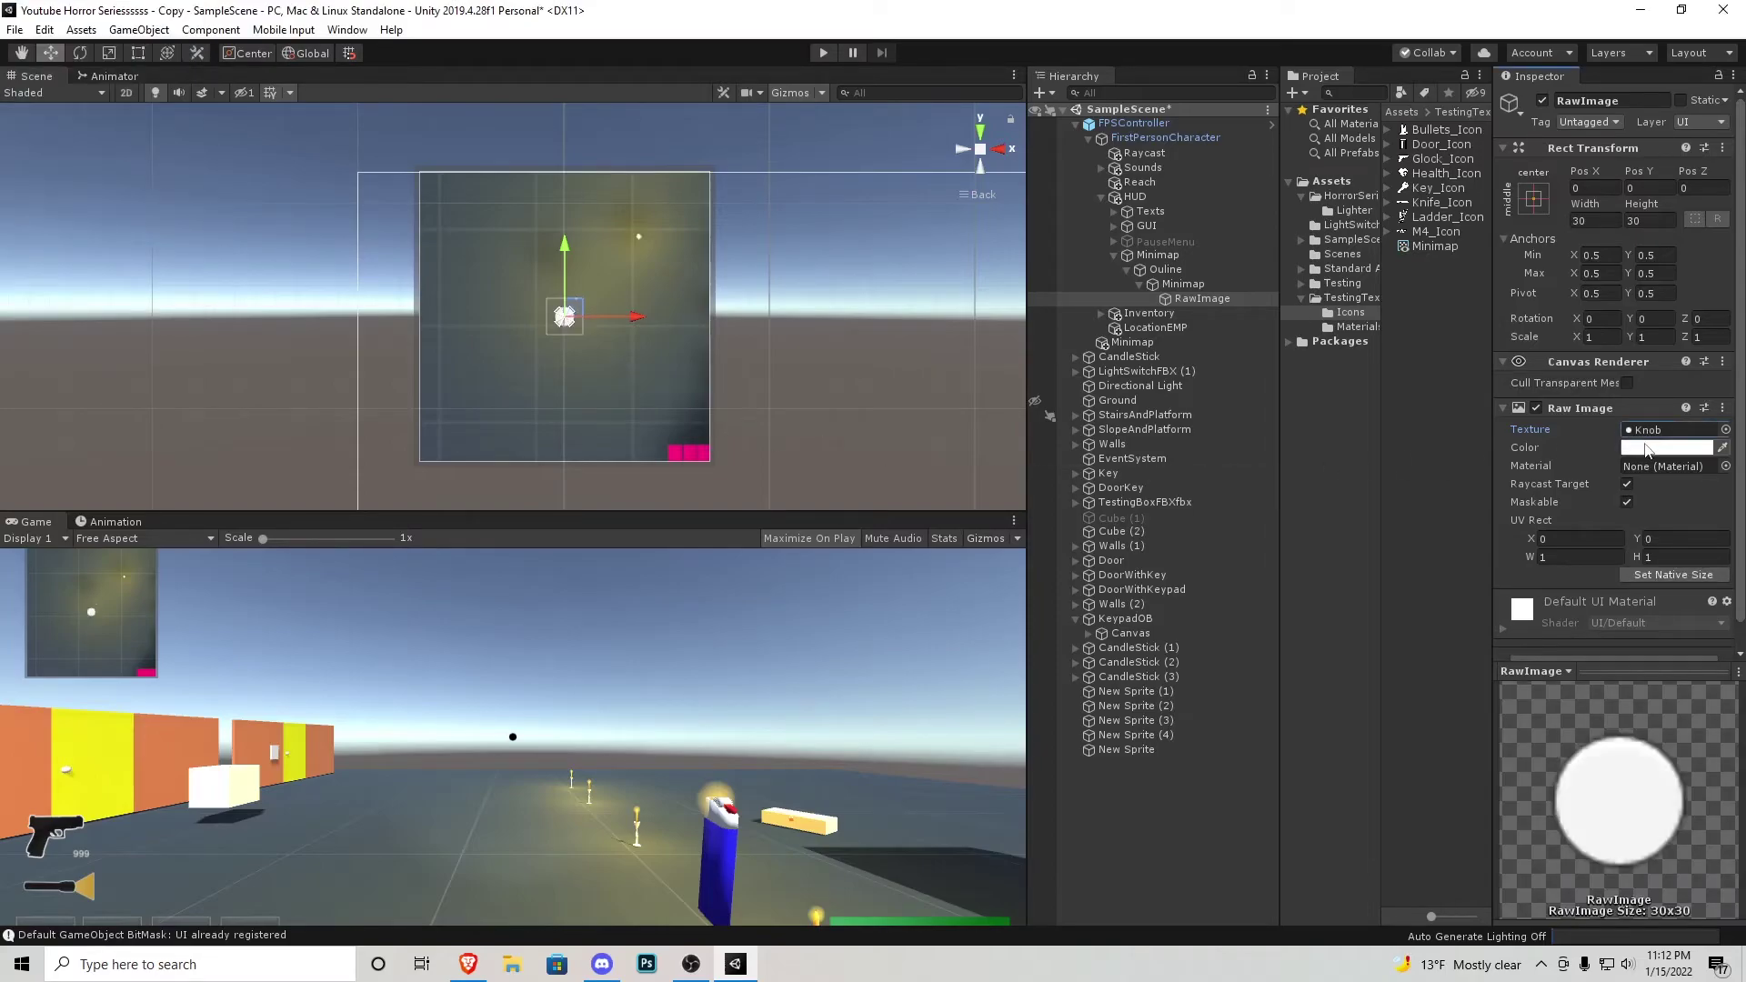
left_click_drag(128, 249, 33, 206)
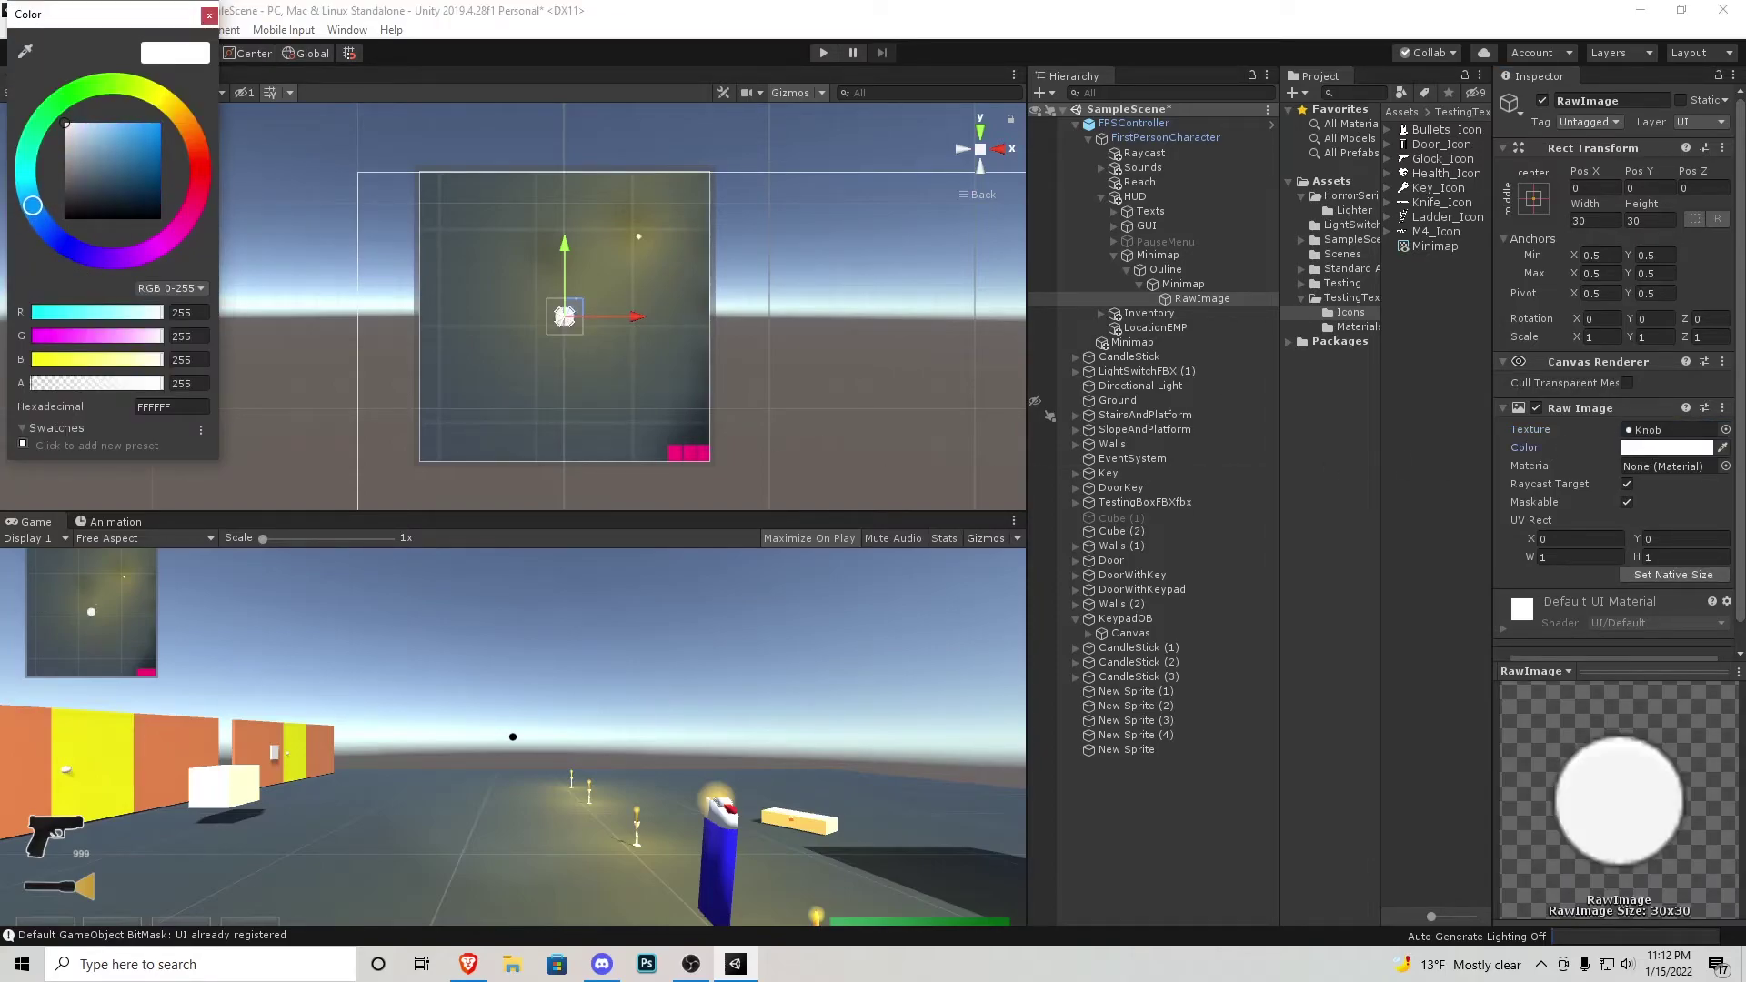
left_click(144, 165)
left_click(209, 16)
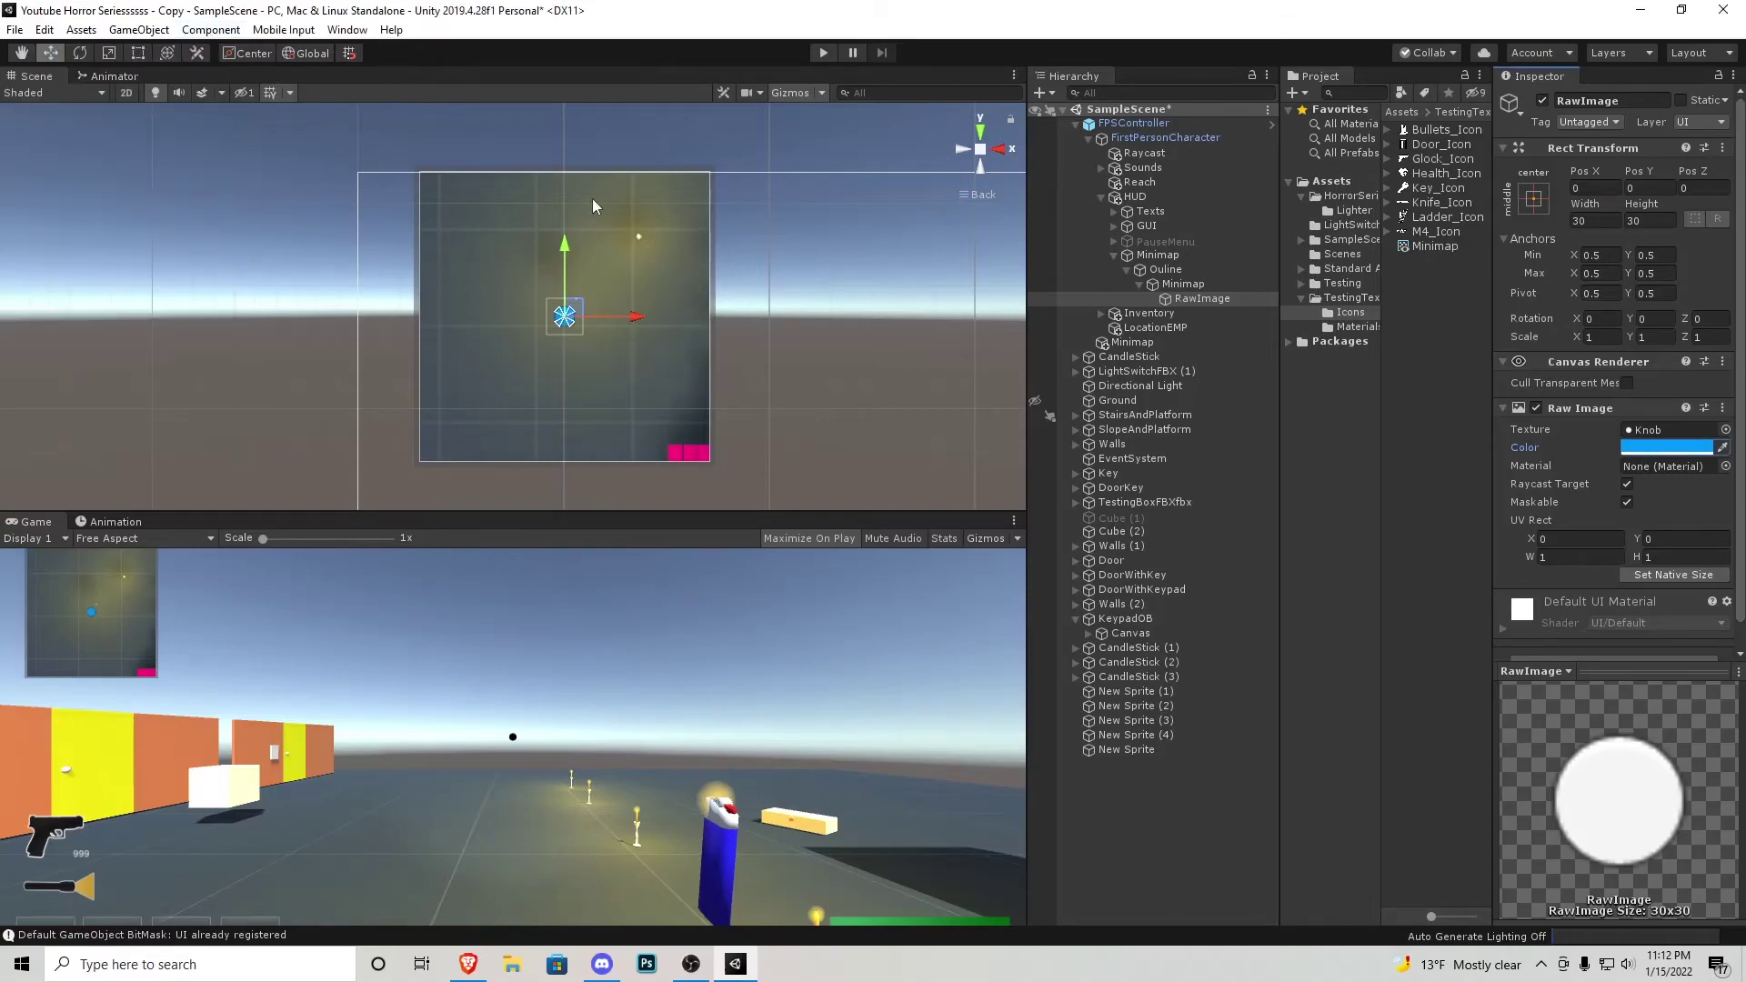
Playtest by walking around the level to check the blue player dot against the minimap icons, then exit play mode
left_click(823, 53)
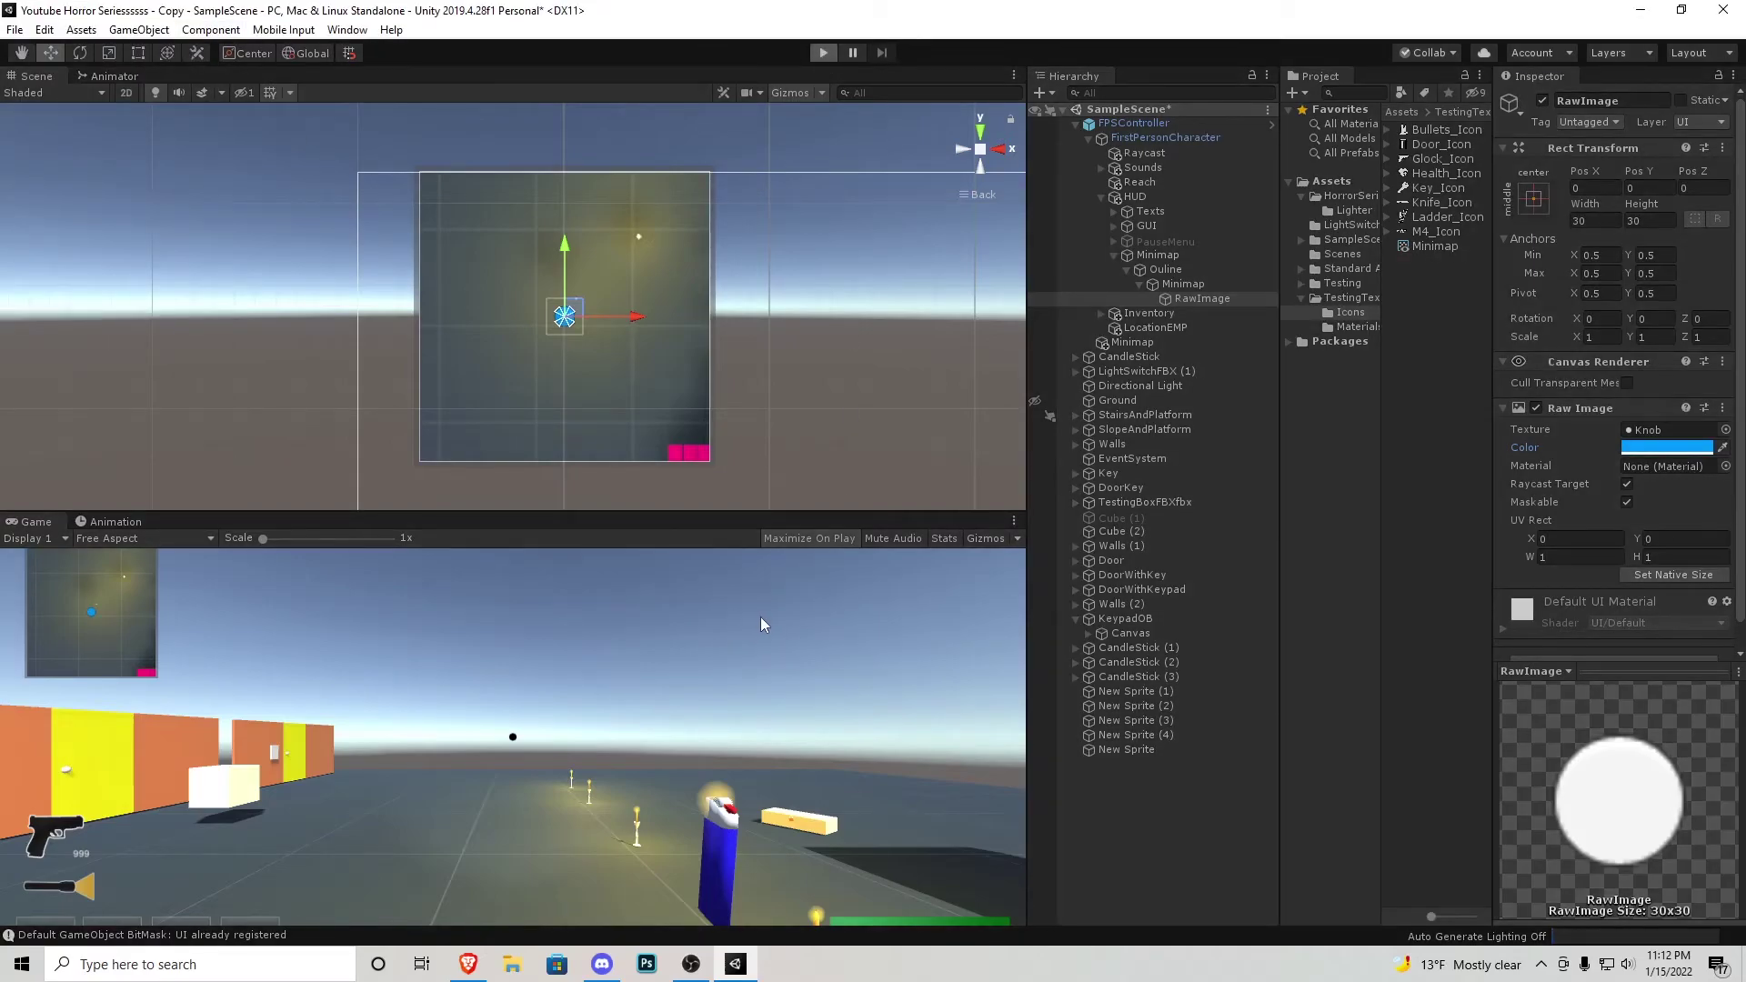
key("w")
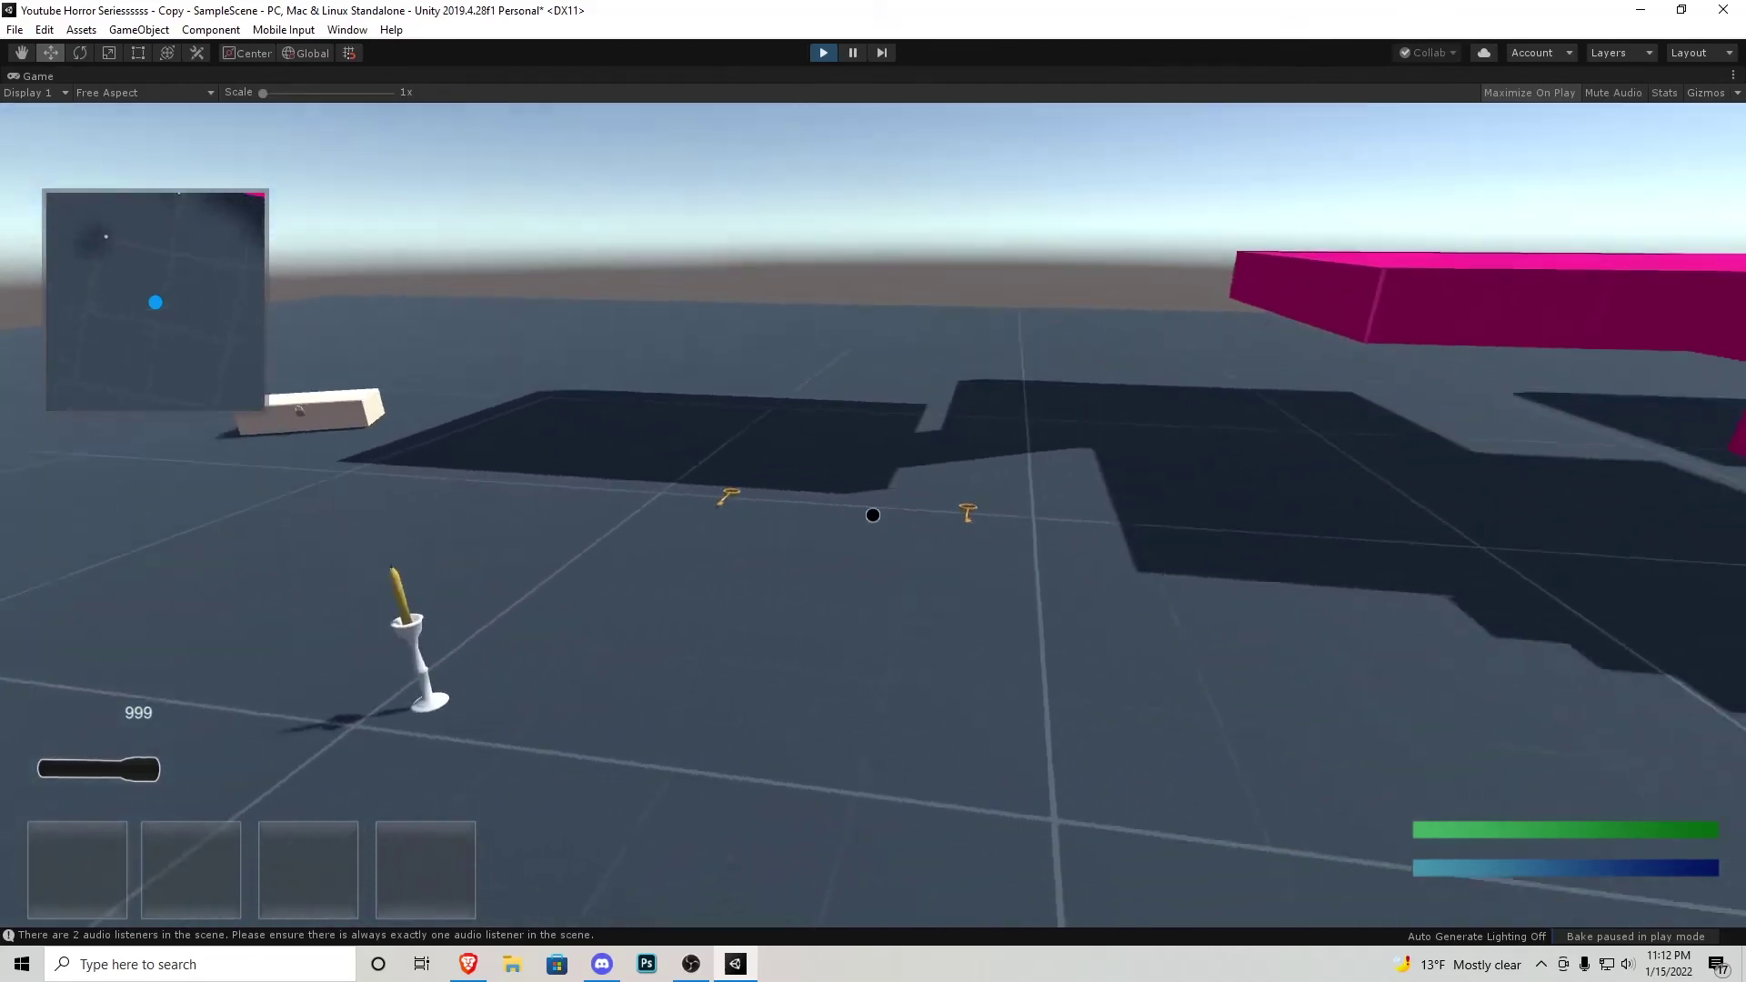
key("w")
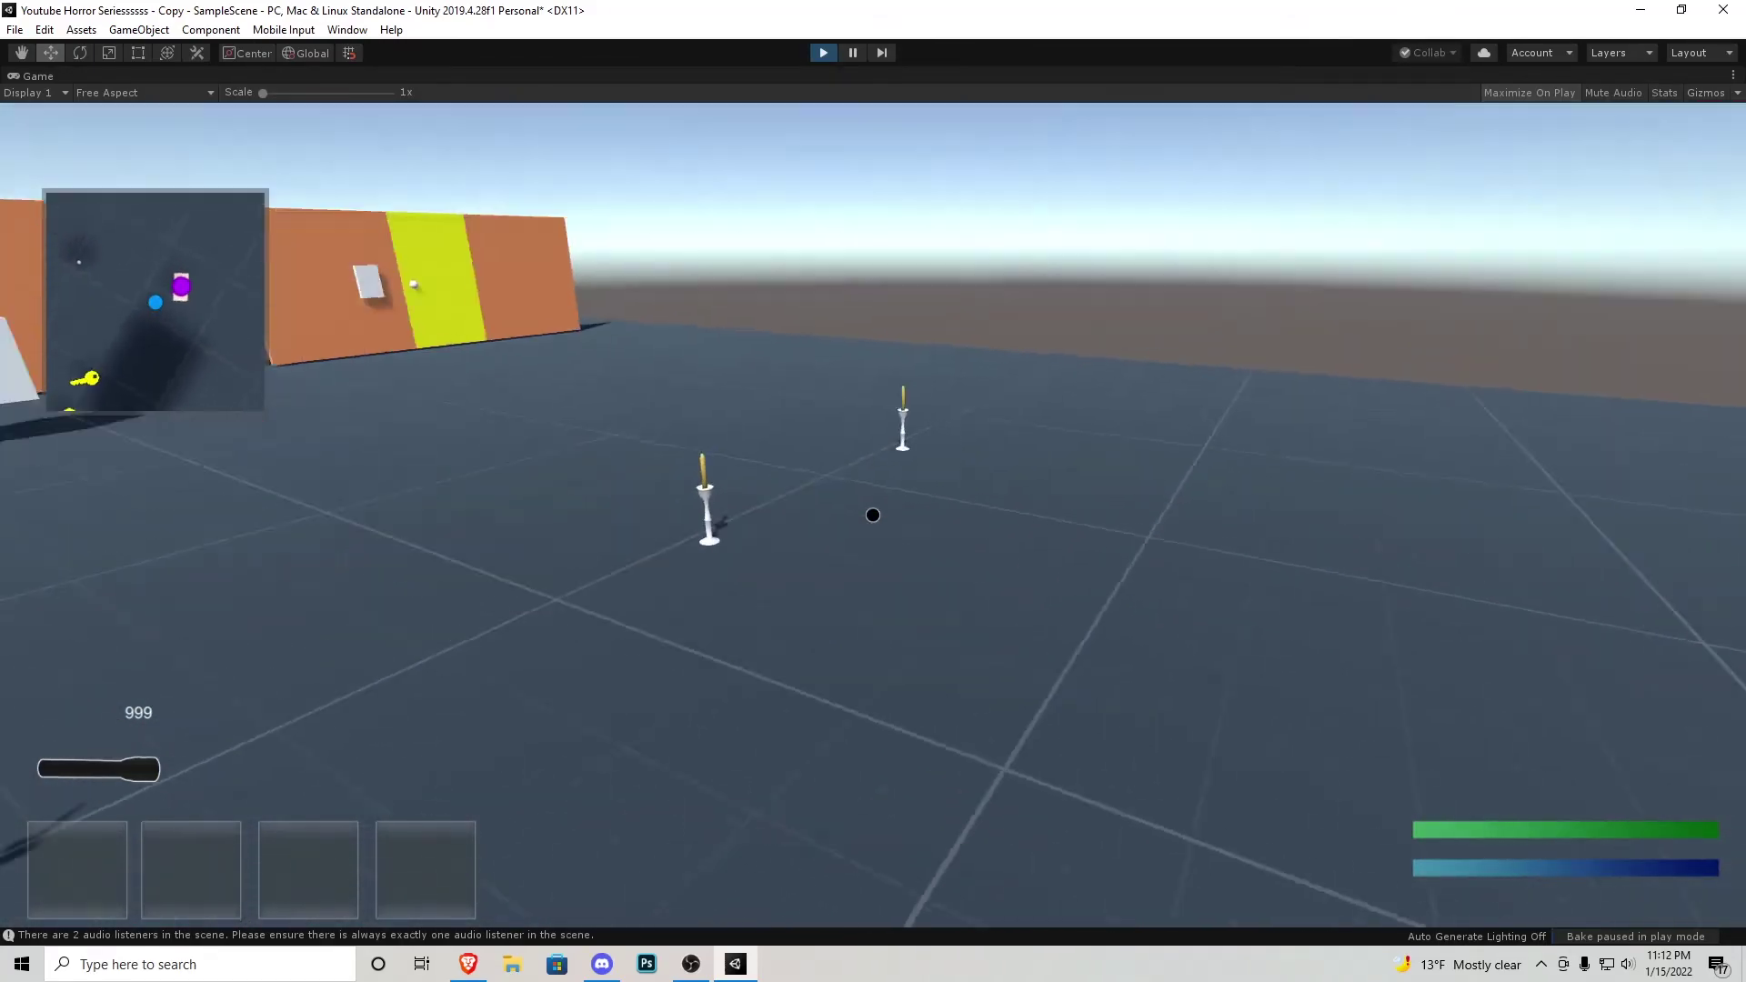
key("w")
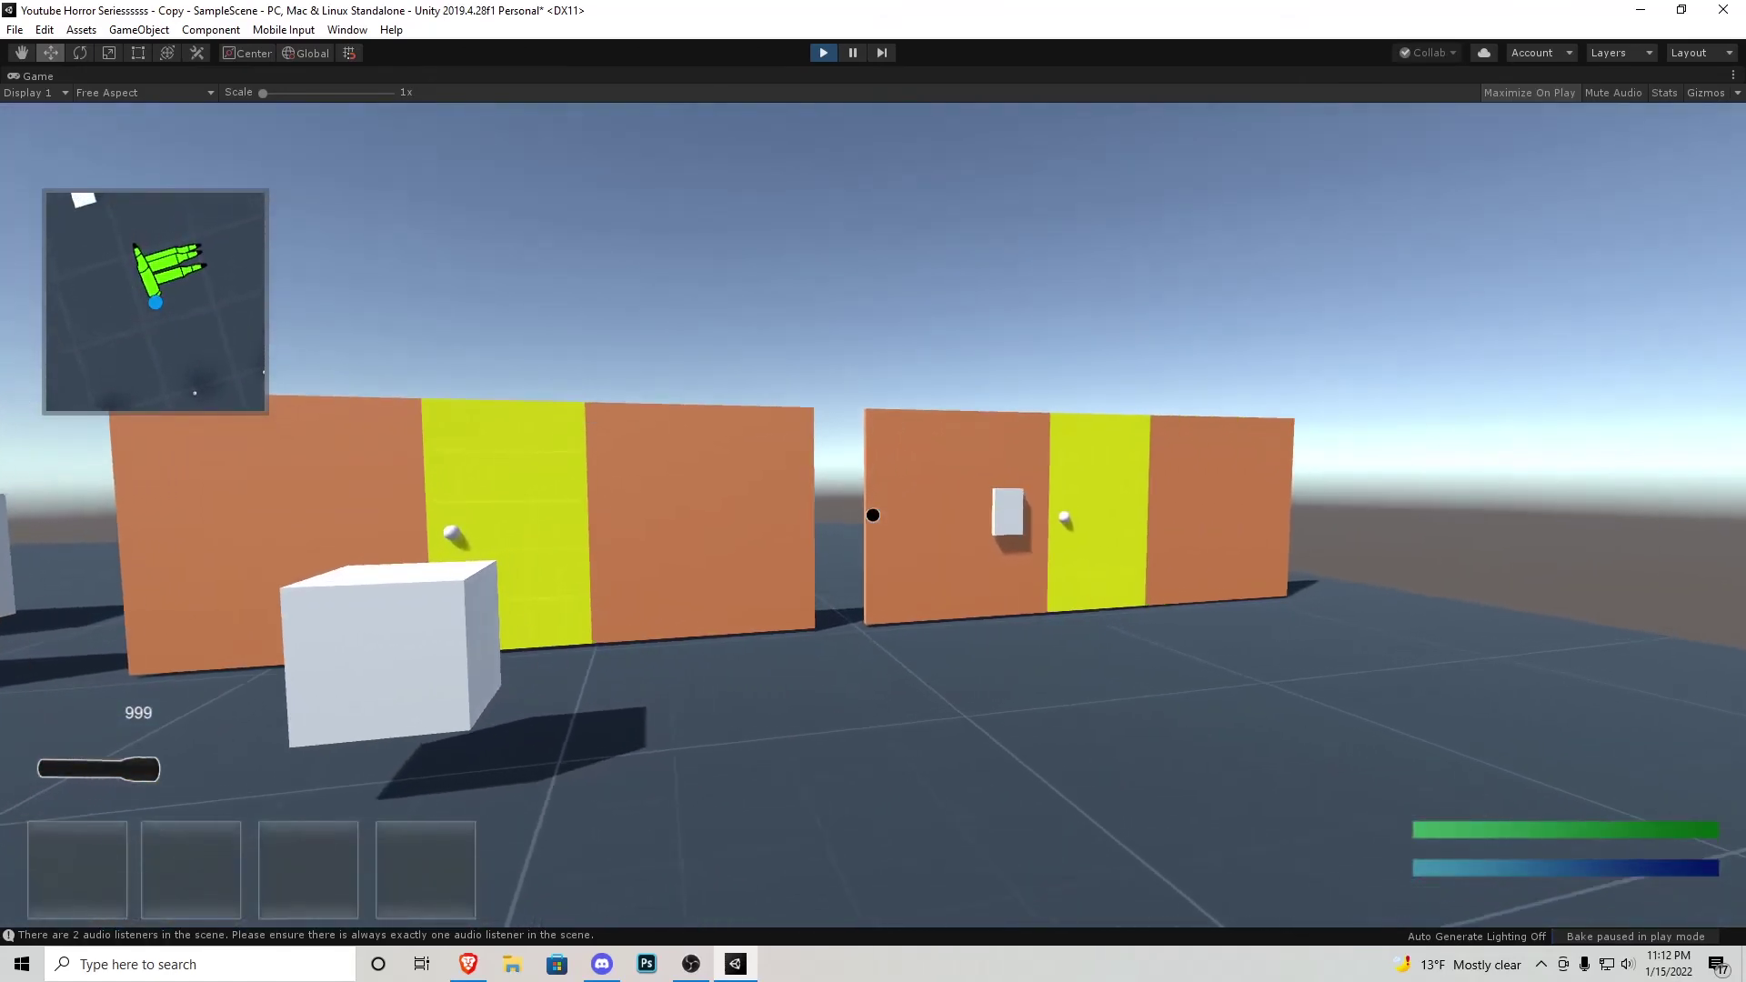
key("w")
key("s")
key("w")
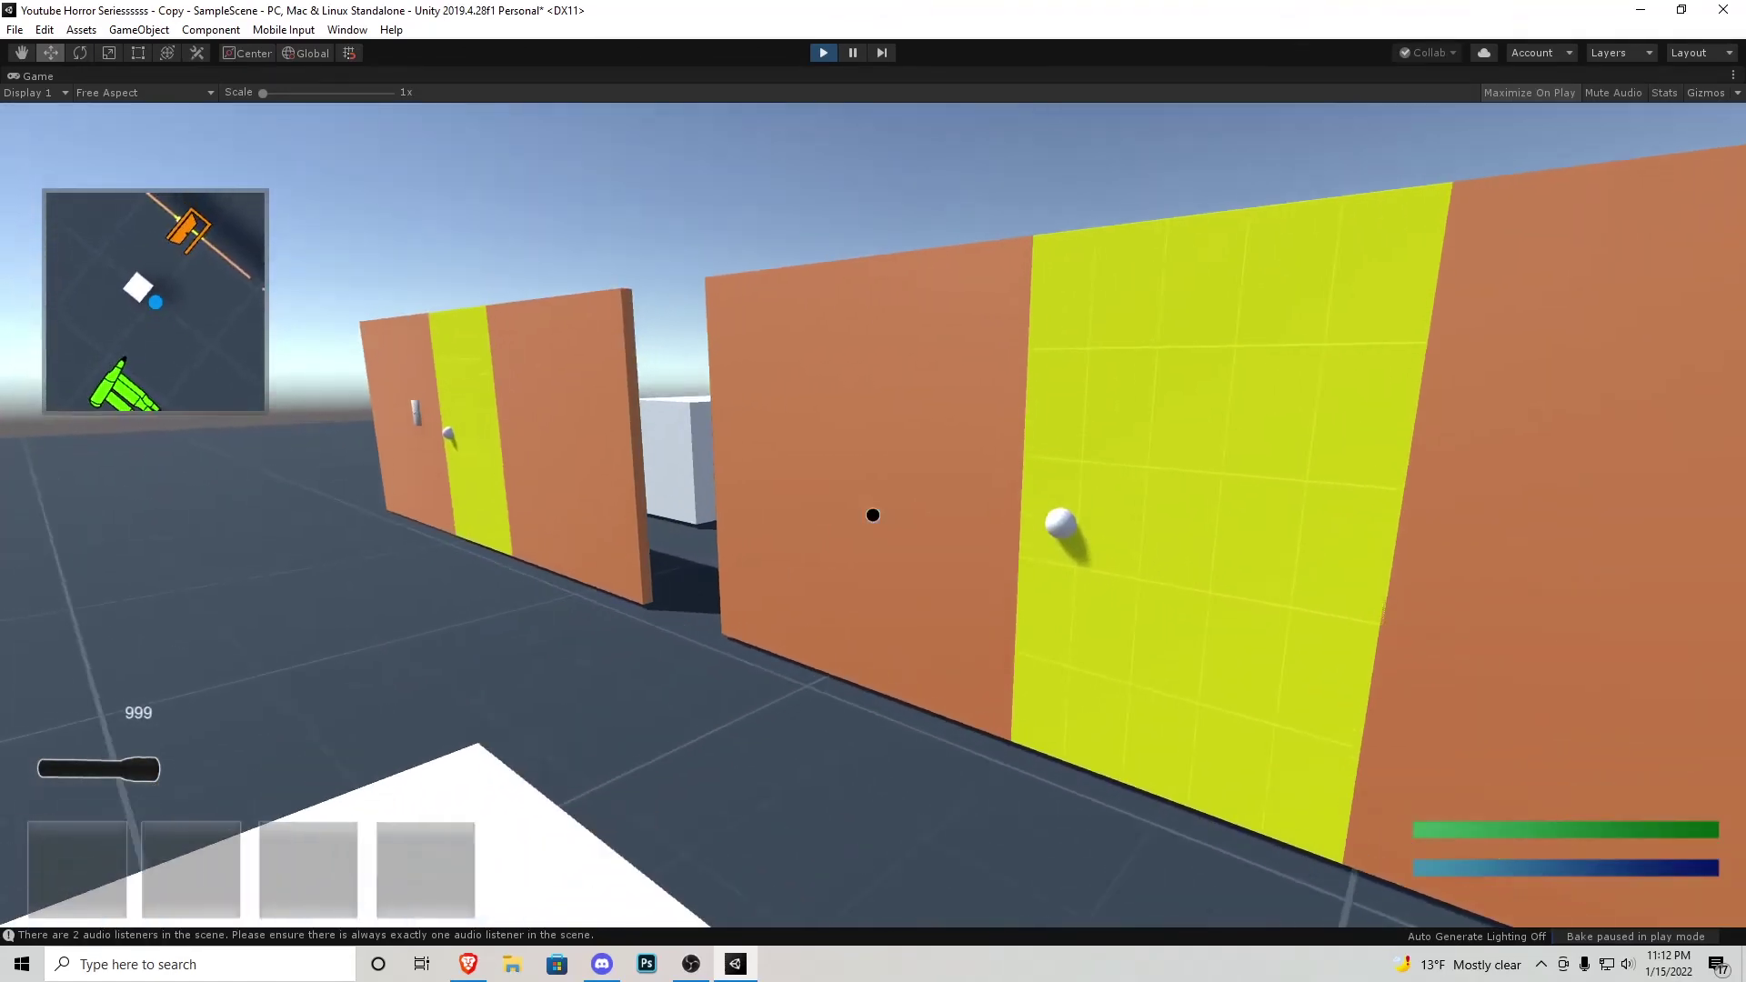
key("w")
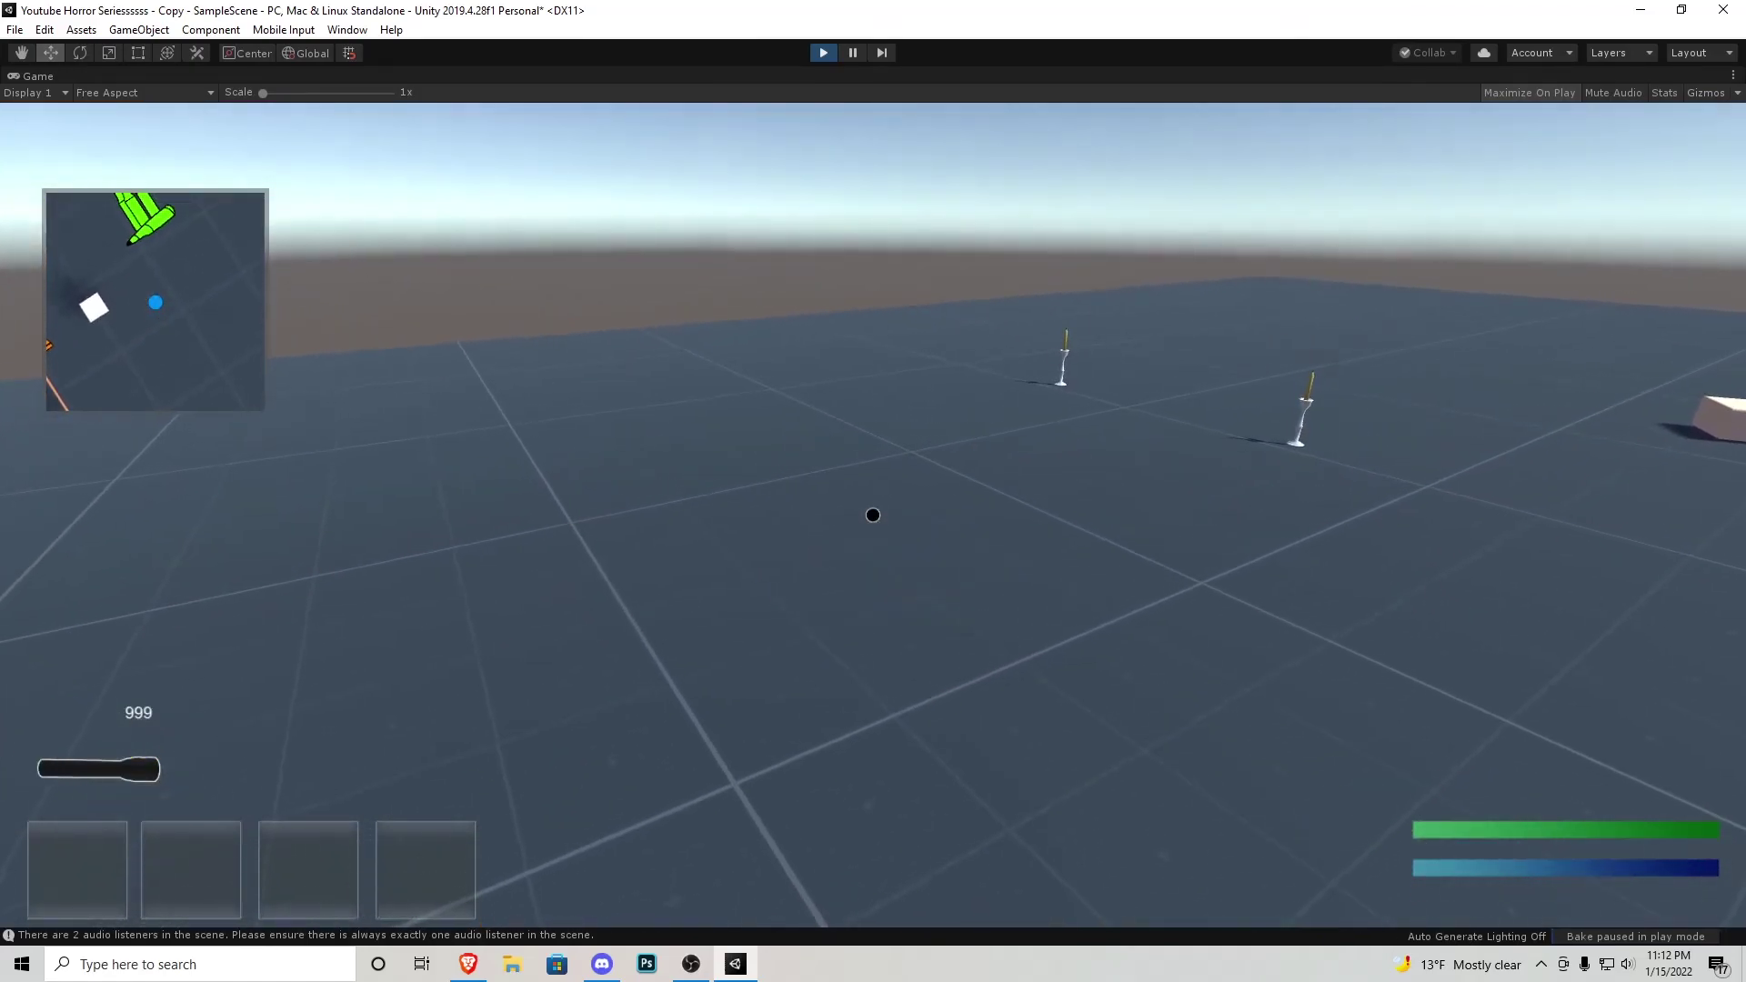
key("ctrl+p")
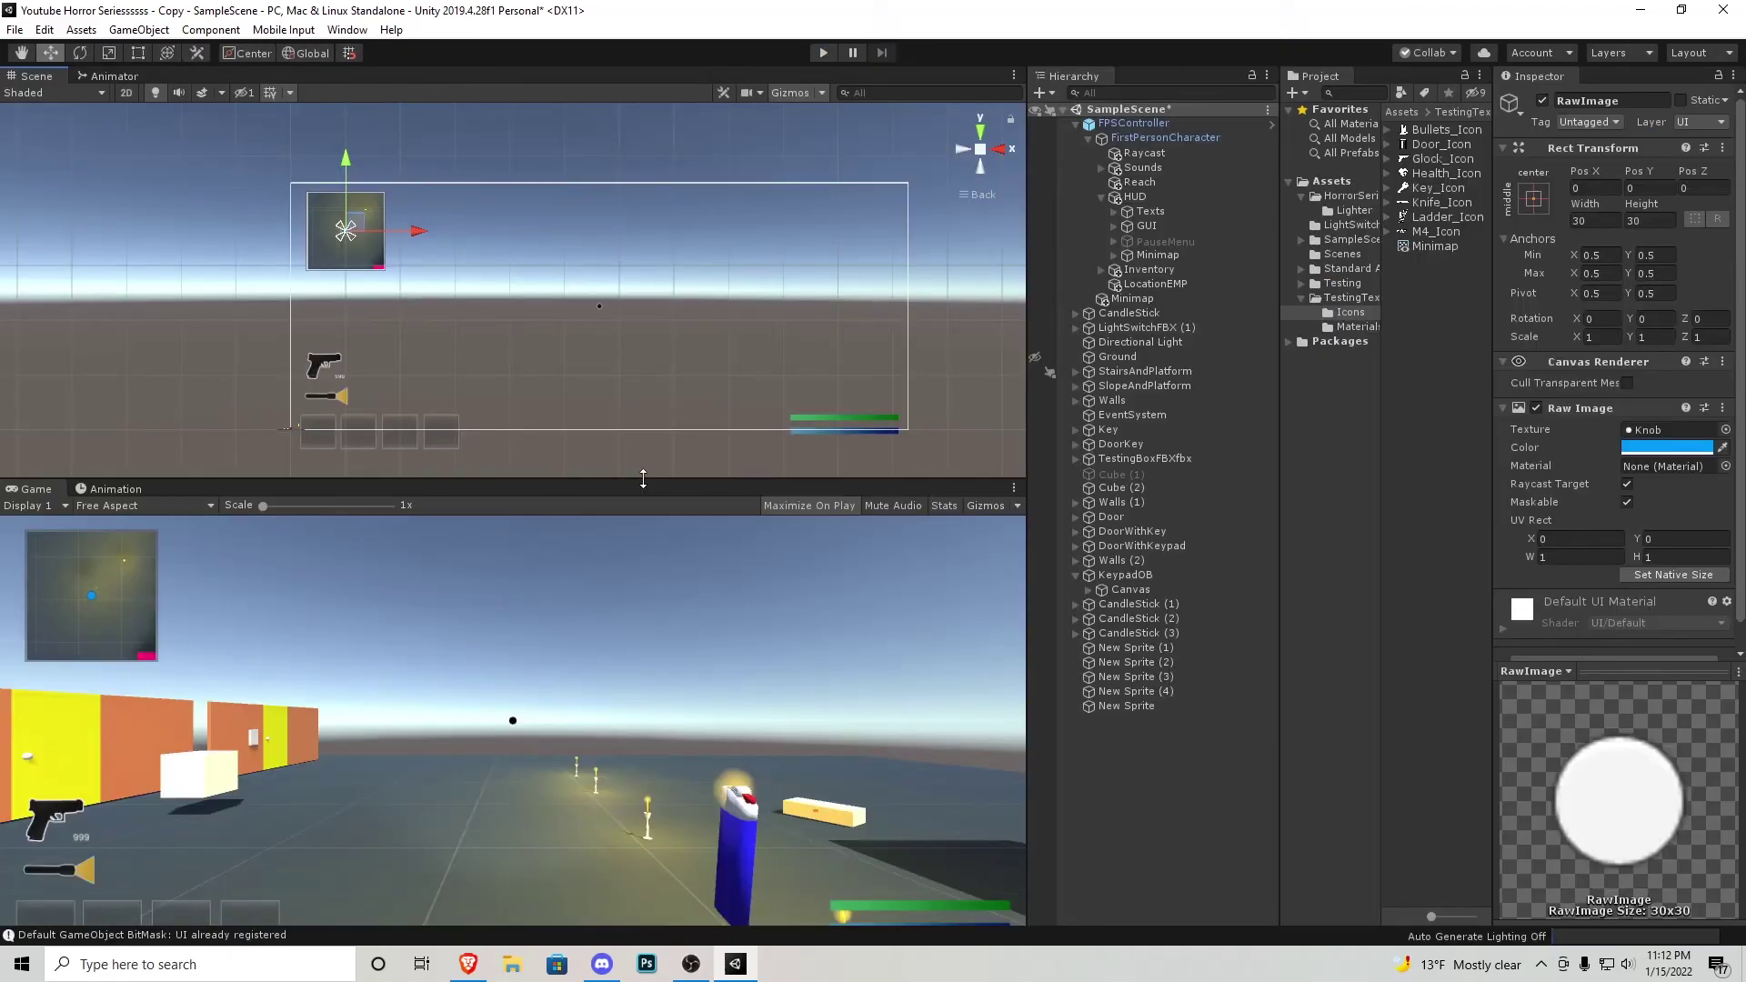